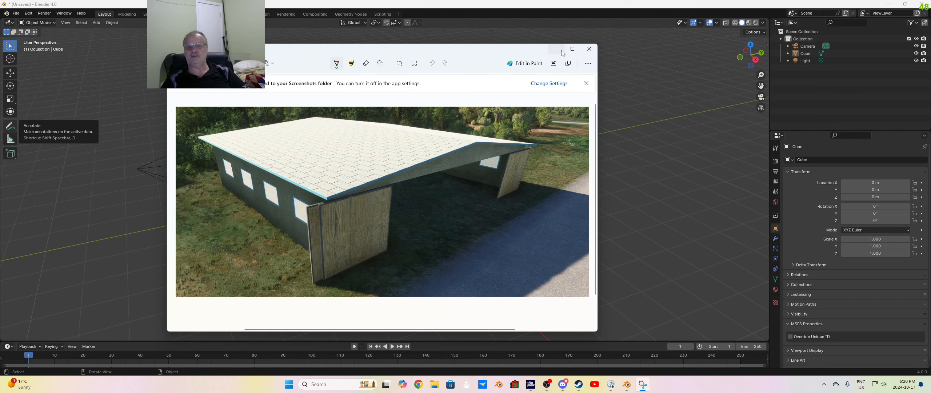
# Step: Enlarge the reference screenshot of the open-fronted building, examine its roof, walls and doors, and close the image
pyautogui.click(571, 49)
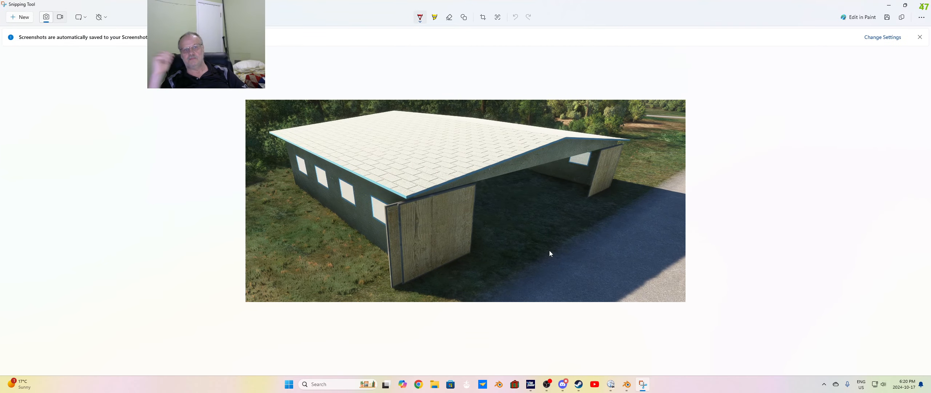
pyautogui.keyDown('ctrl'); pyautogui.scroll(4, 546, 241); pyautogui.keyUp('ctrl')
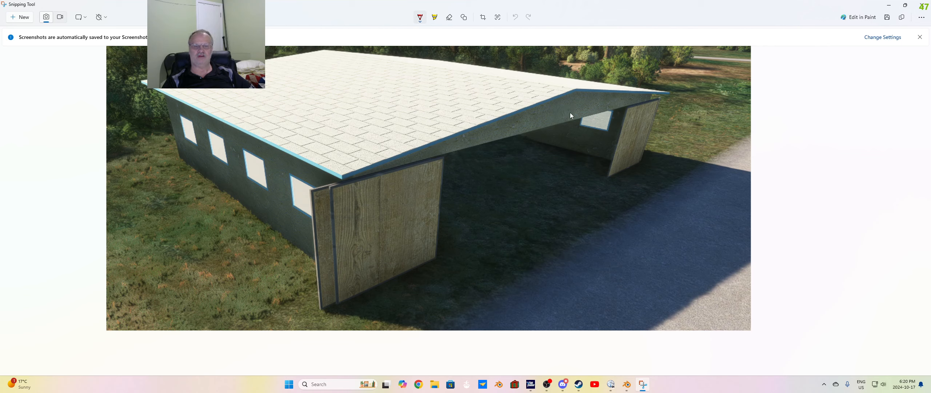
pyautogui.scroll(-2, 501, 183)
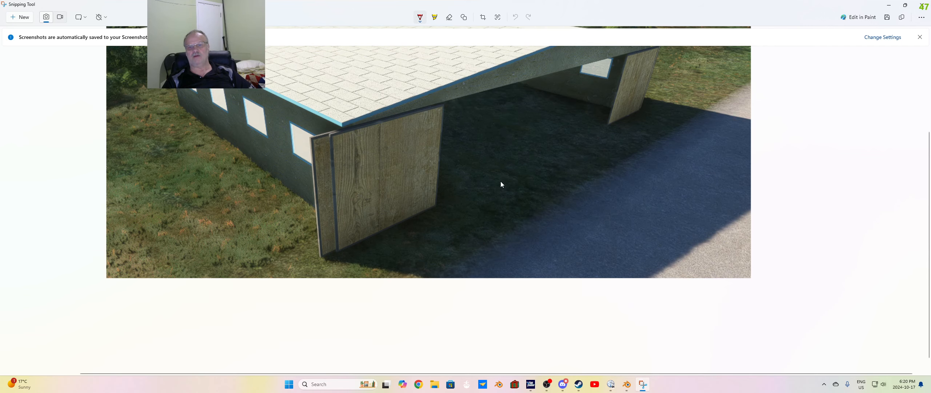
pyautogui.scroll(2, 500, 184)
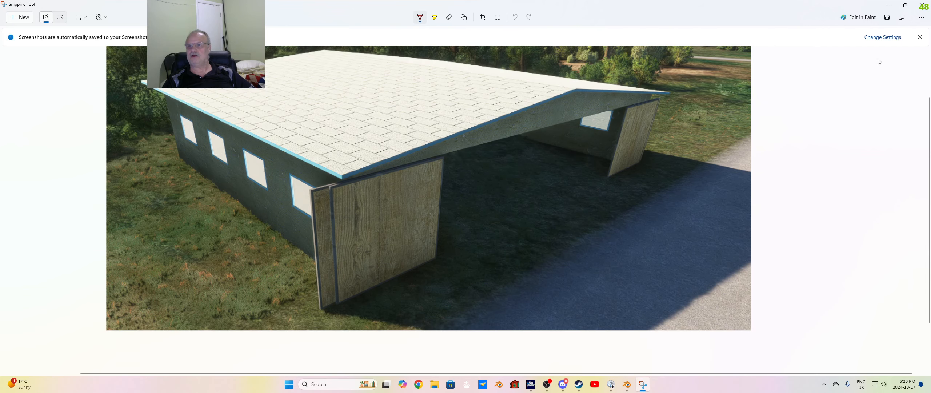
pyautogui.click(922, 5)
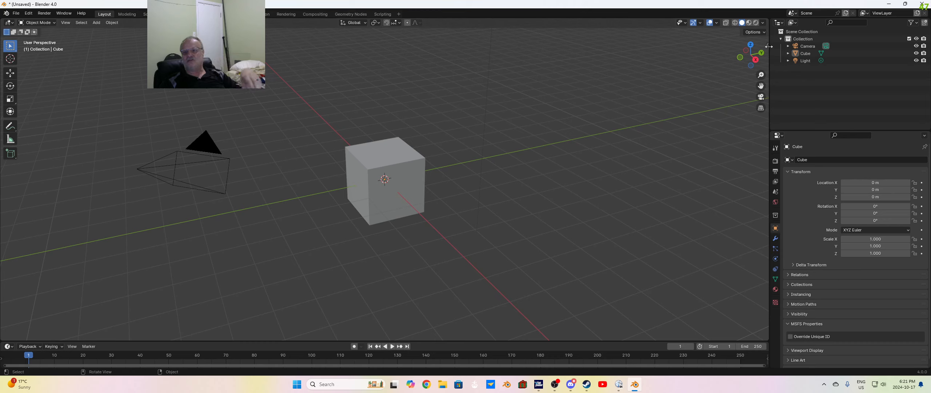
# Step: Show the viewport sidebar with the Multi-Export glTF 2.0 panel
pyautogui.press('n')
pyautogui.click(766, 126)
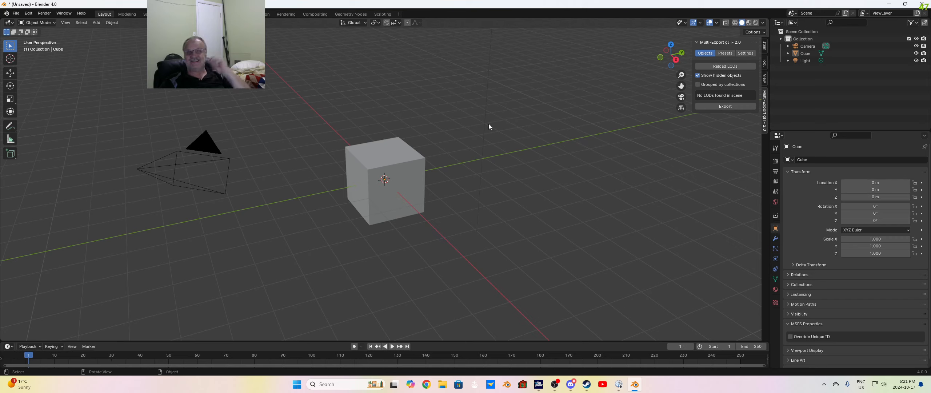
# Step: Open the add-on preferences, choose io_scene_gltf2_msfs.zip from the SDK Projects drive for installation, and cancel the install
pyautogui.click(16, 14)
pyautogui.moveTo(25, 14)
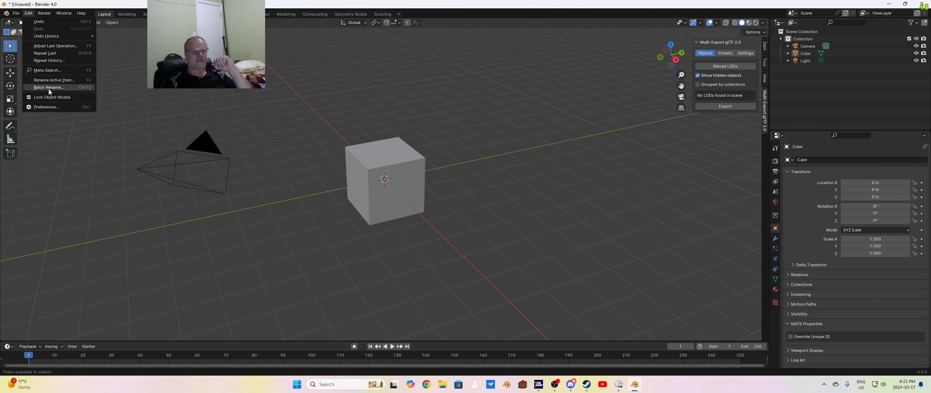
pyautogui.click(52, 105)
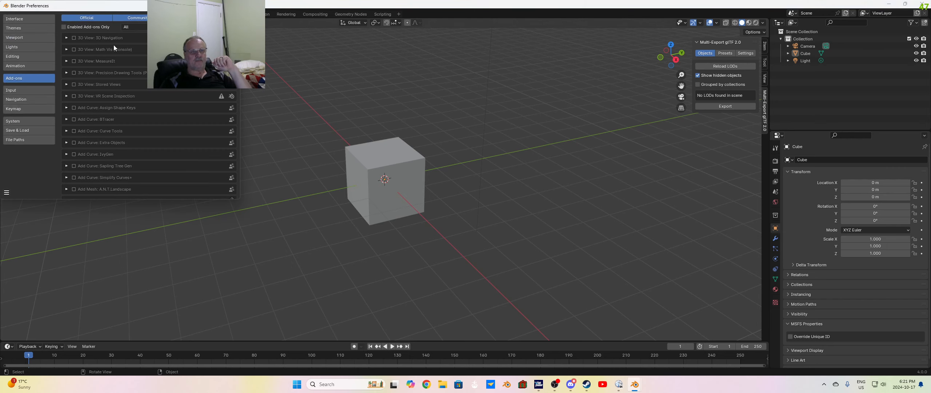
pyautogui.click(184, 18)
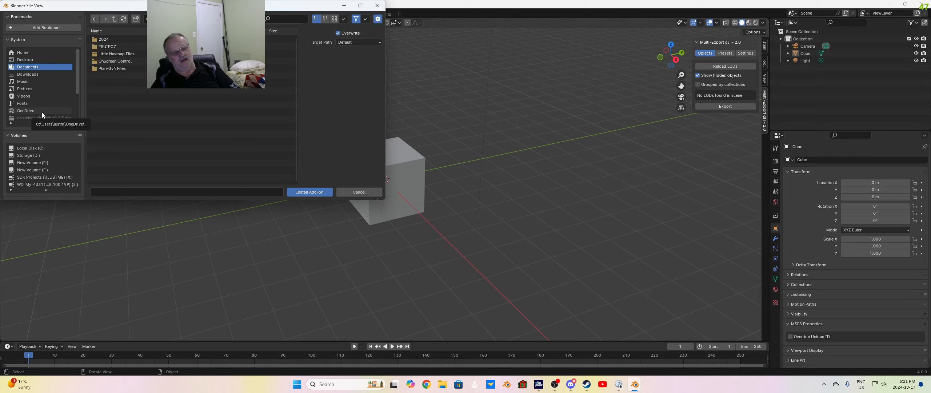
pyautogui.scroll(-1, 27, 150)
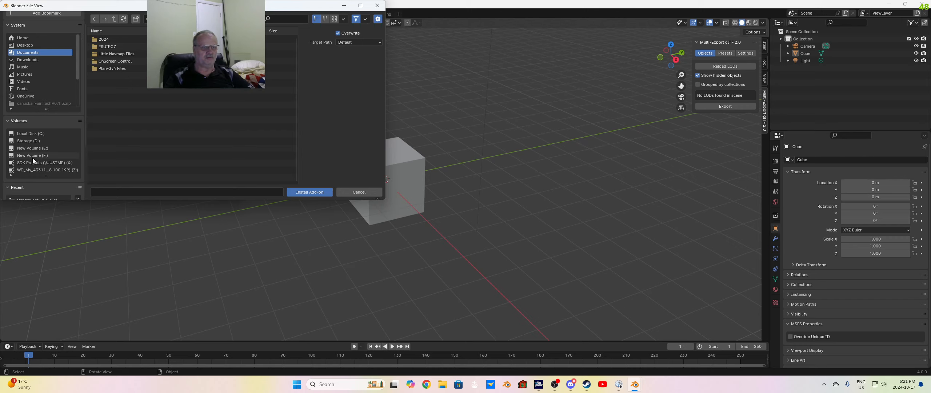
pyautogui.click(49, 163)
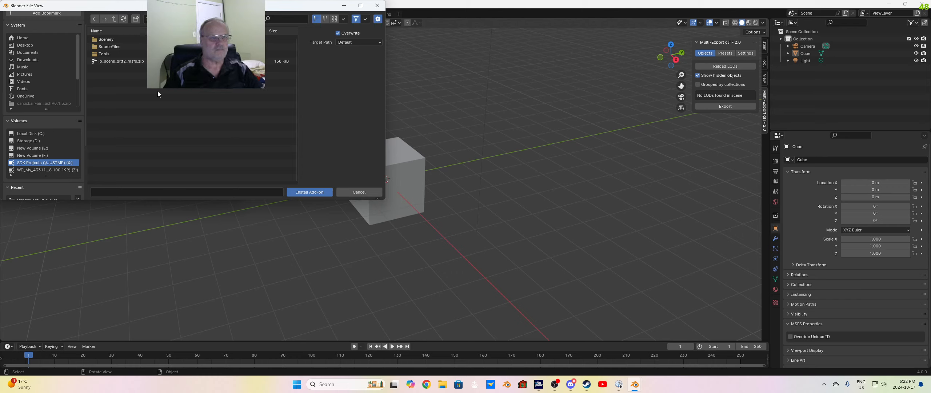
pyautogui.click(132, 60)
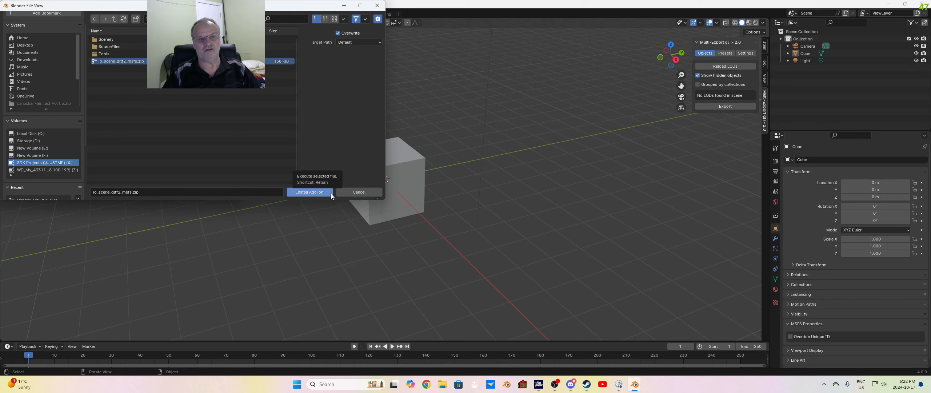
pyautogui.click(363, 193)
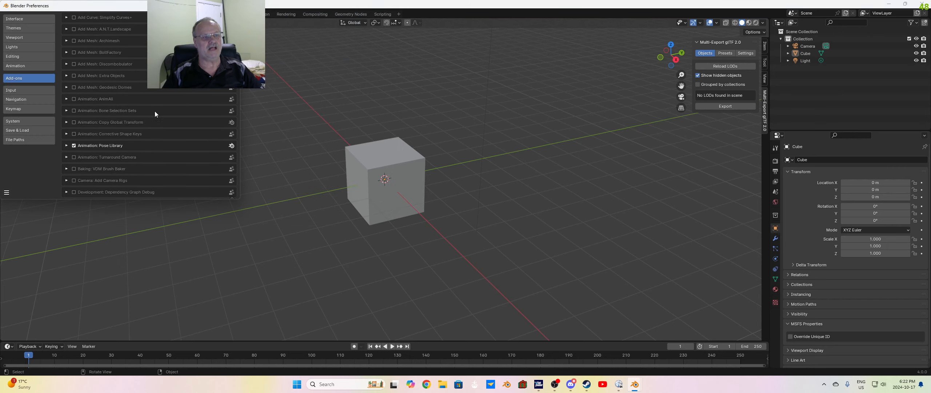
# Step: Check the add-on list for the Microsoft Flight Simulator glTF Extension and close the preferences
pyautogui.scroll(-15, 154, 111)
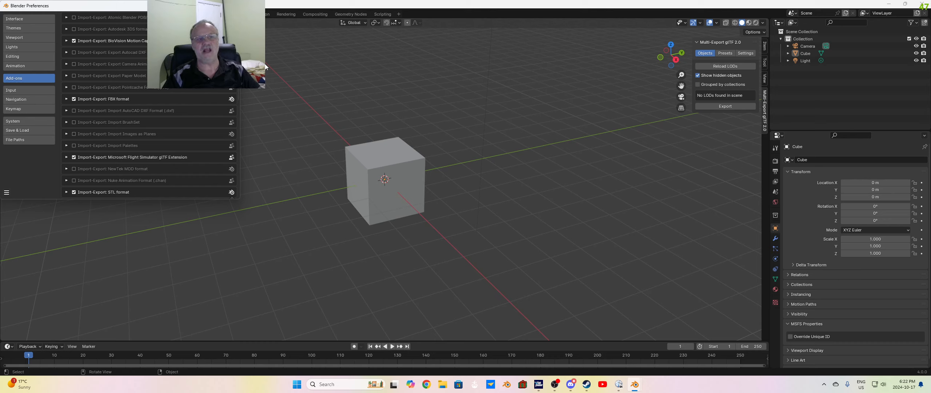
pyautogui.click(232, 6)
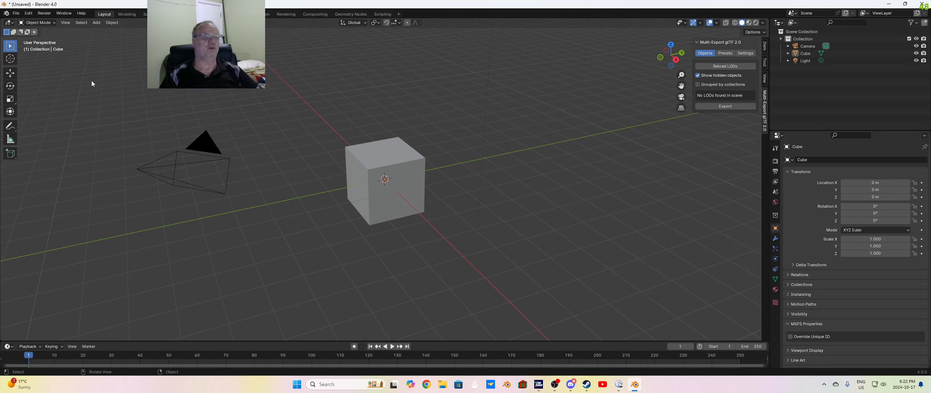
# Step: Toggle the cube between Object Mode and Edit Mode, ending in Edit Mode
pyautogui.click(47, 23)
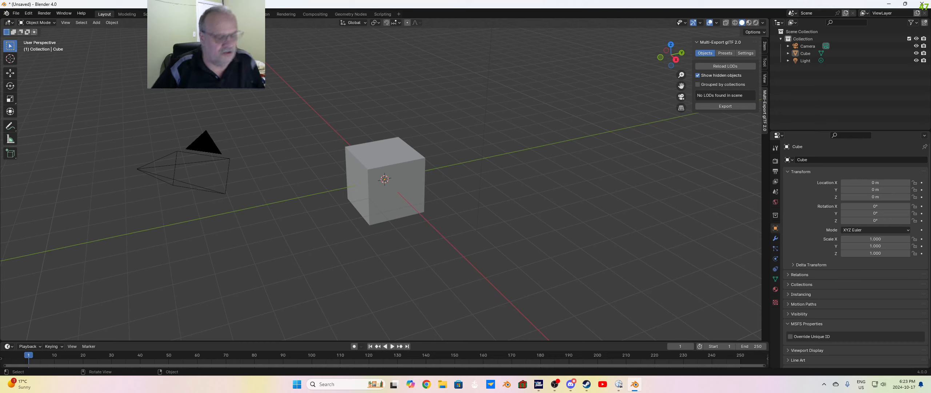
pyautogui.press('Tab')
pyautogui.press('Tab')
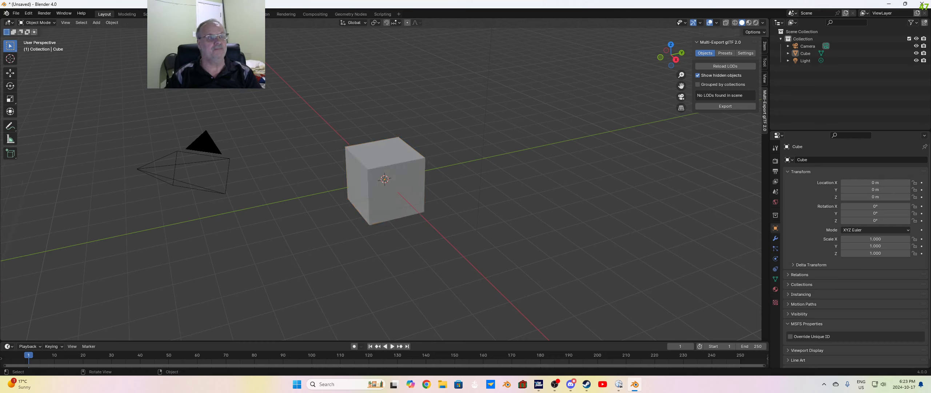
pyautogui.press('Tab')
pyautogui.press('Tab')
pyautogui.press('Tab')
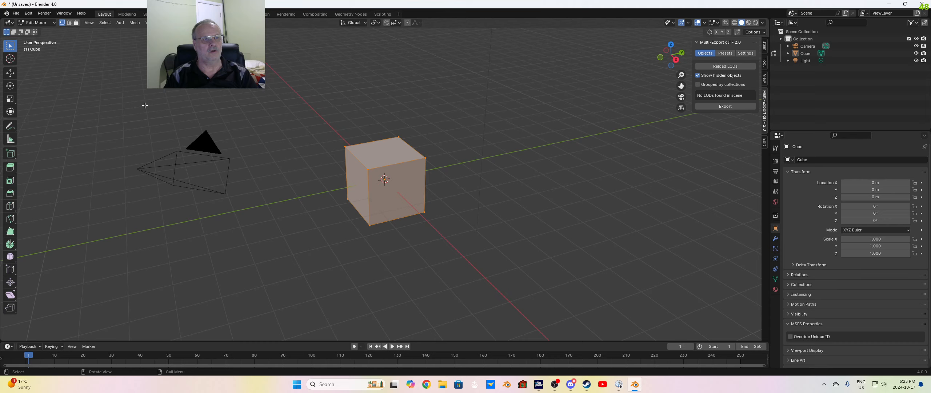
# Step: Try moving a single upper corner vertex of the cube outward along the Y axis, and undo the move
pyautogui.click(344, 146)
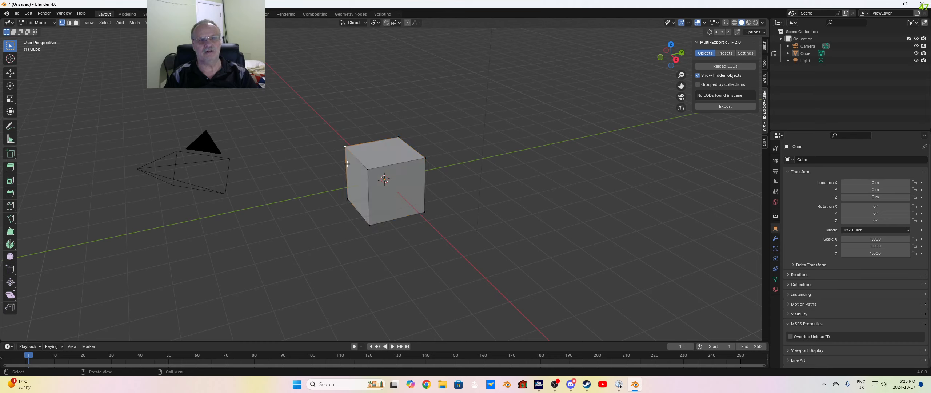
pyautogui.click(13, 75)
pyautogui.moveTo(371, 142); pyautogui.dragTo(347, 151)
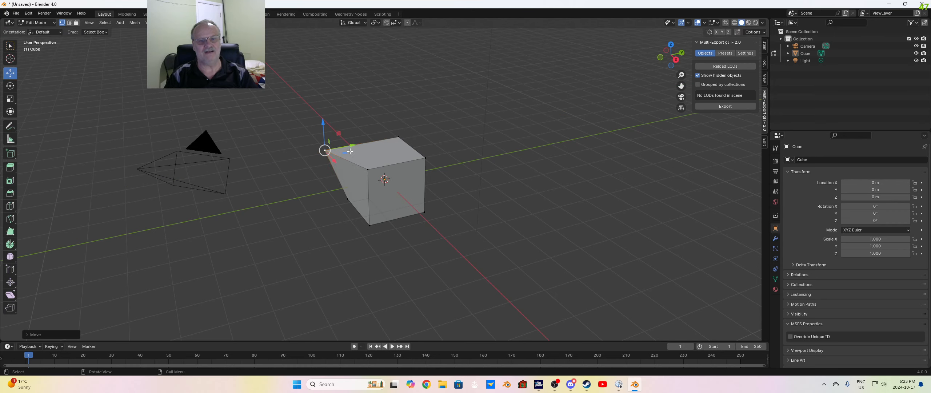
pyautogui.hotkey('ctrl', 'z')
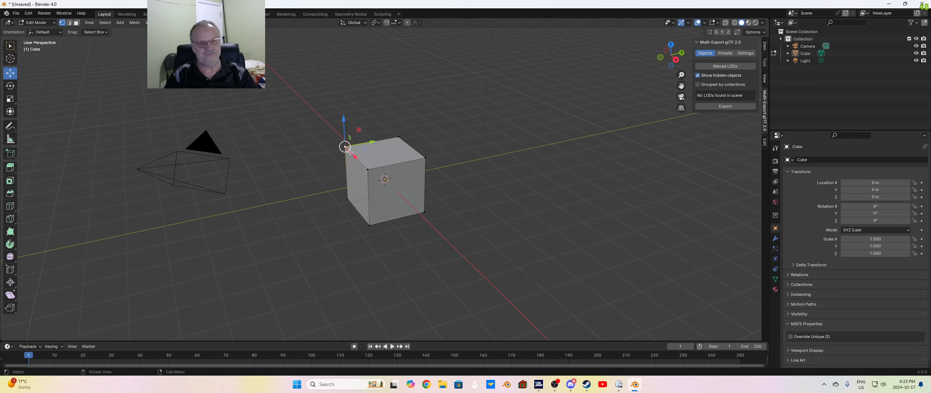
# Step: Switch to edge selection, try moving one top edge of the cube, and undo the move
pyautogui.click(70, 23)
pyautogui.click(356, 159)
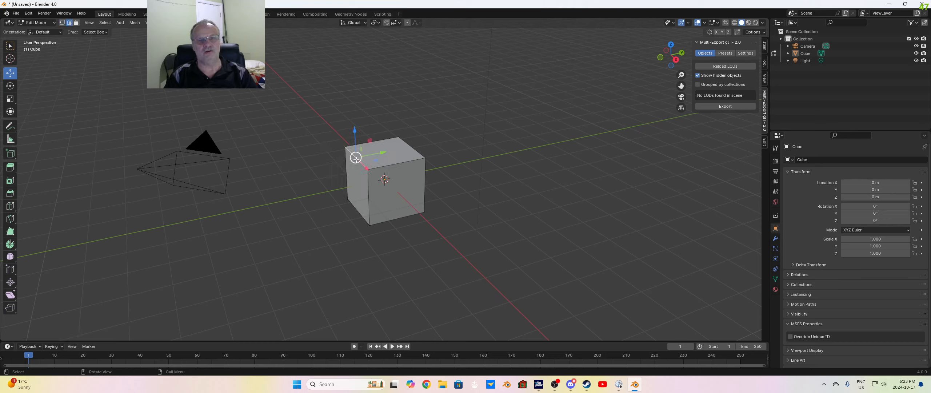
pyautogui.moveTo(373, 155); pyautogui.dragTo(354, 185)
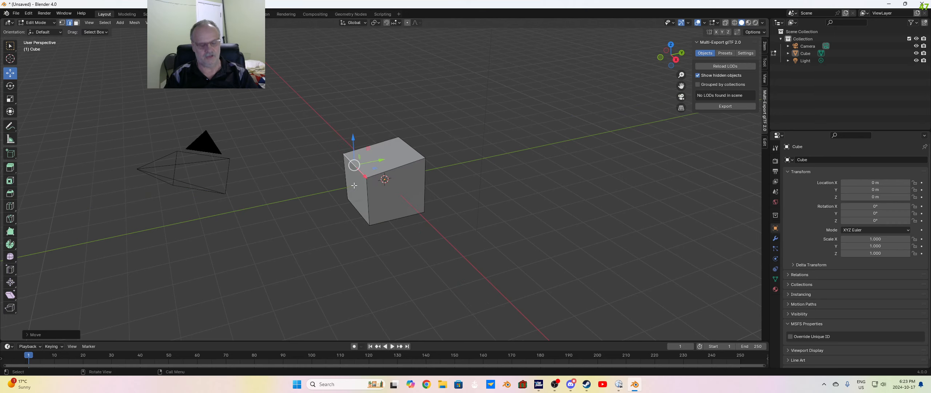
pyautogui.hotkey('ctrl', 'z')
pyautogui.hotkey('ctrl', 'z')
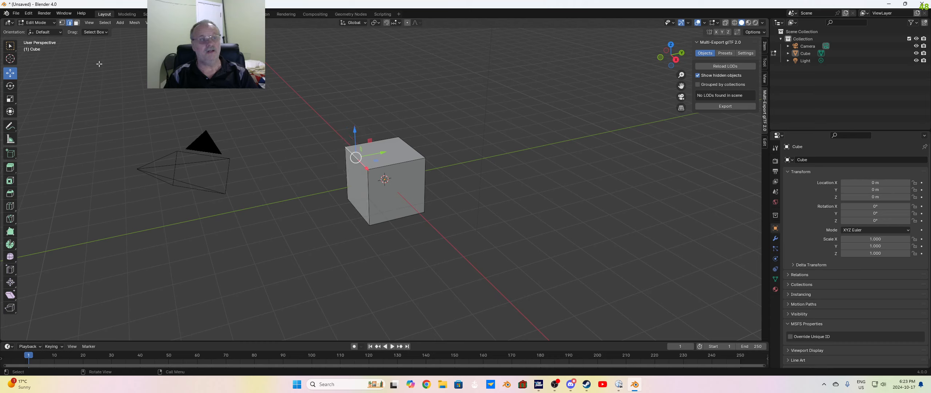
# Step: Switch to face selection, try moving the cube's top face, undo the changes and clear the selection
pyautogui.click(78, 23)
pyautogui.click(376, 155)
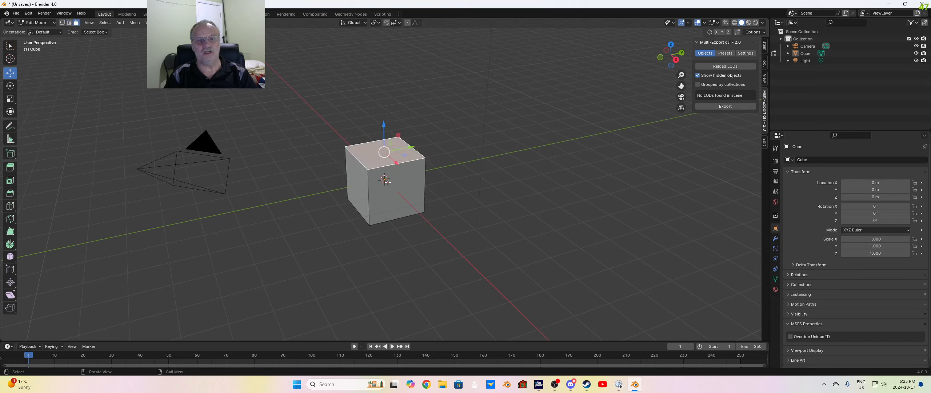
pyautogui.moveTo(386, 133); pyautogui.dragTo(494, 135)
pyautogui.hotkey('ctrl', 'z')
pyautogui.hotkey('ctrl', 'z')
pyautogui.hotkey('ctrl', 'z')
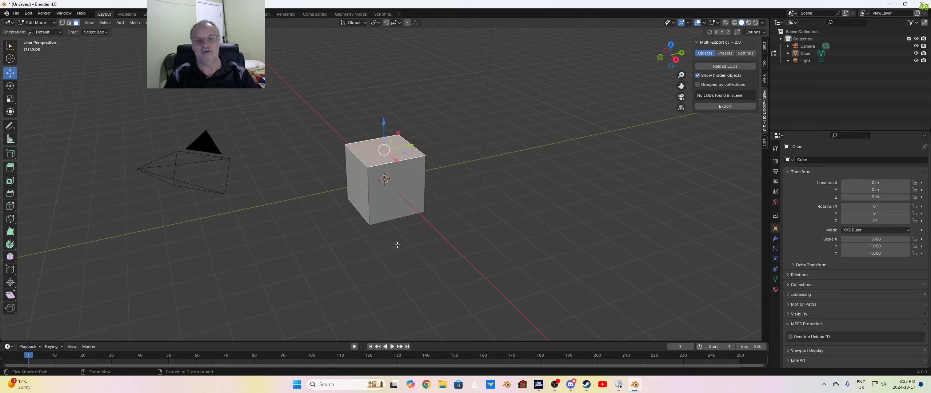
pyautogui.click(398, 244)
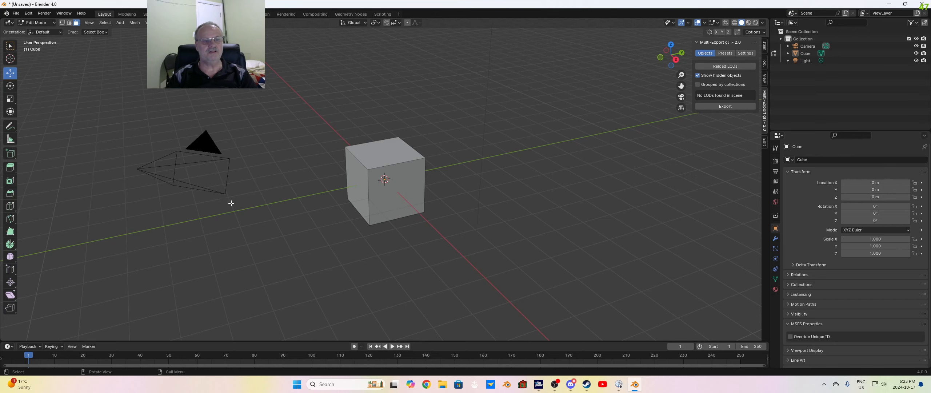
# Step: Select the cube in the scene collection and return it to Object Mode
pyautogui.scroll(-3, 231, 203)
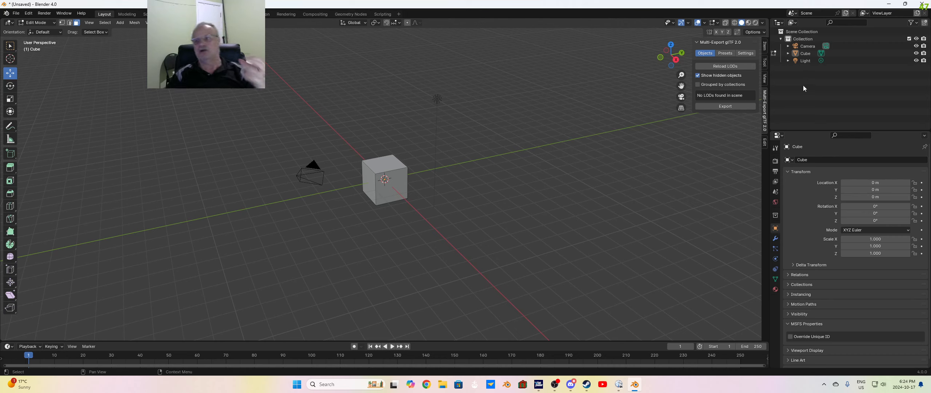
pyautogui.click(802, 54)
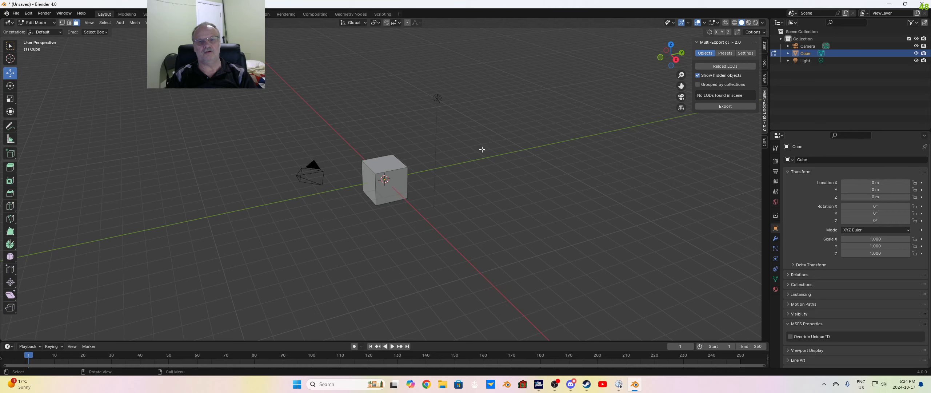
pyautogui.press('Tab')
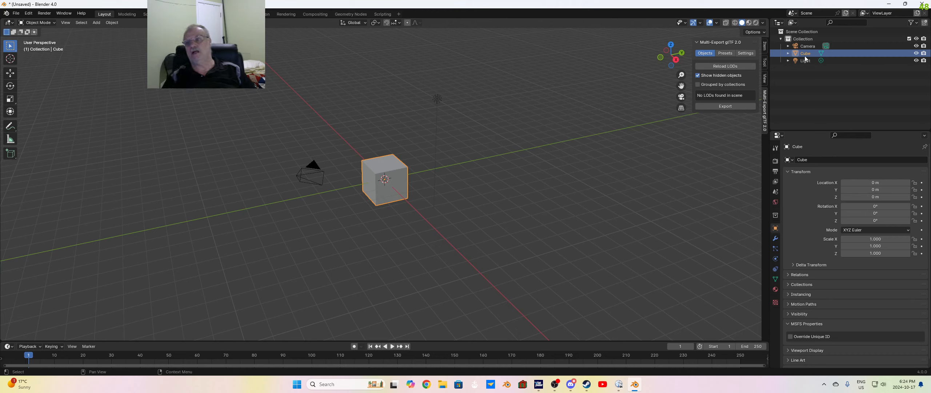
# Step: Identify the camera and light in the scene collection and delete the camera
pyautogui.click(810, 46)
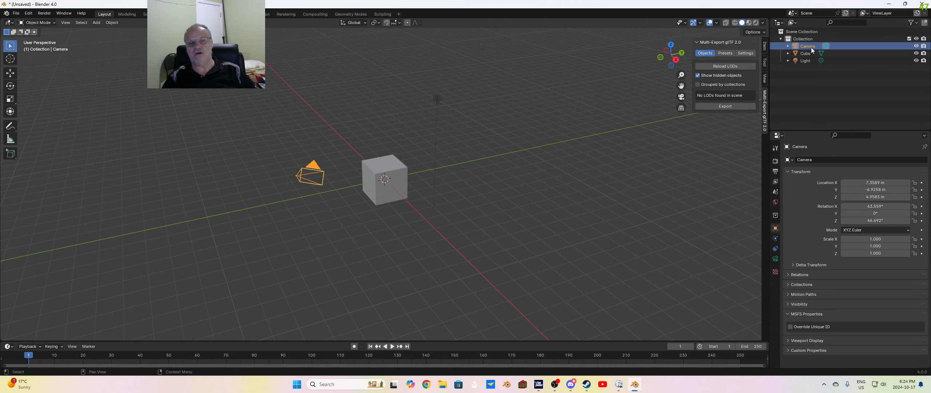
pyautogui.click(802, 61)
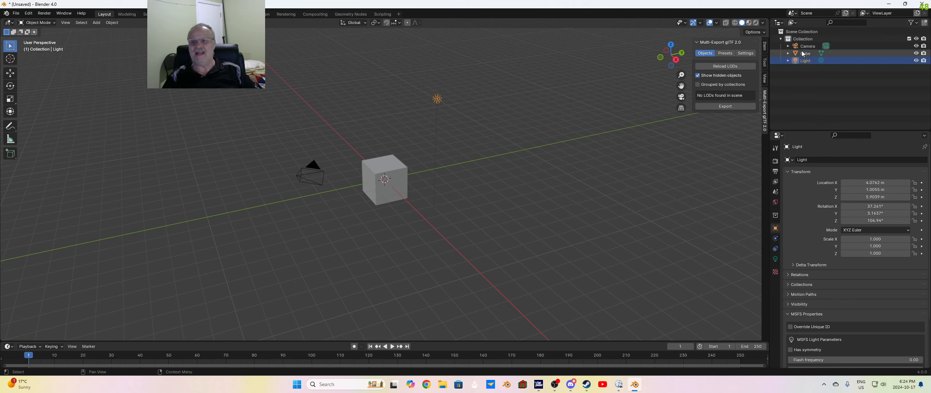
pyautogui.click(802, 49)
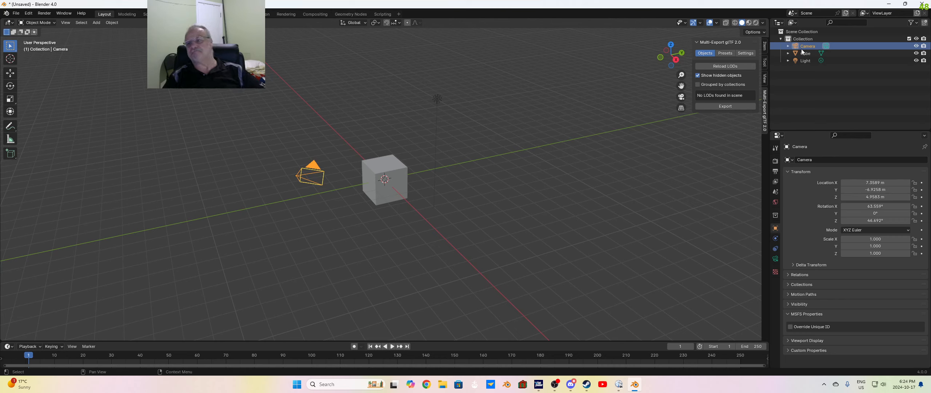
pyautogui.press('x')
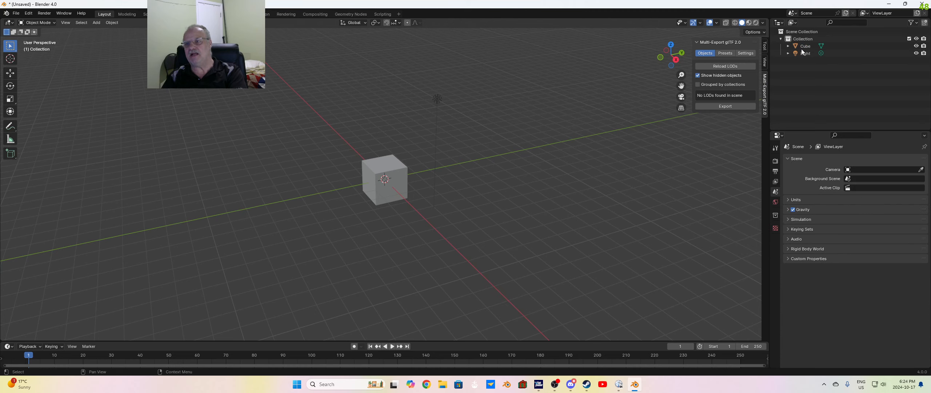
# Step: Delete the light from the scene collection
pyautogui.click(803, 55)
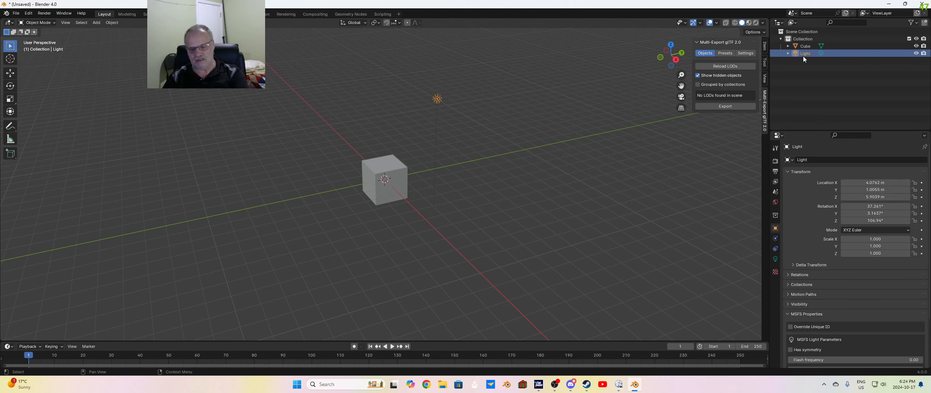
pyautogui.press('x')
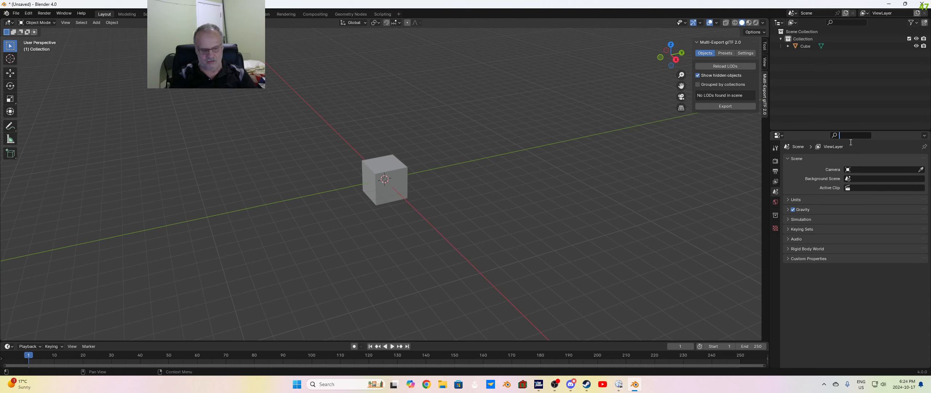
# Step: Find the scene's unit settings and set the unit system to Imperial with length in inches
pyautogui.write('unit')
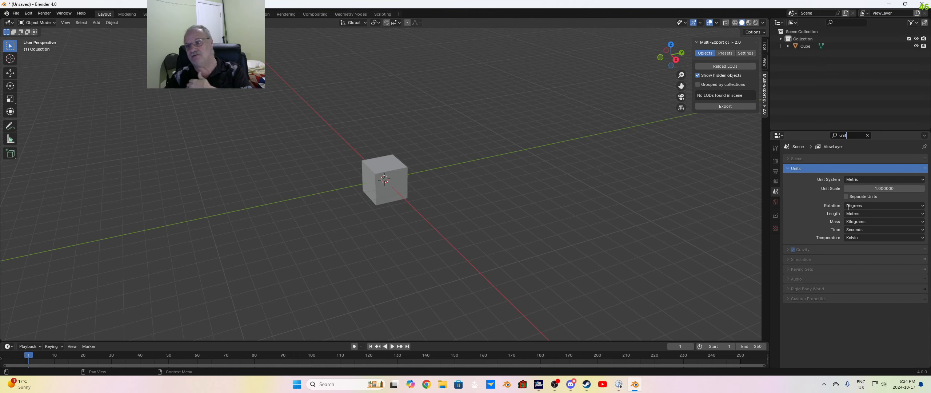
pyautogui.click(858, 180)
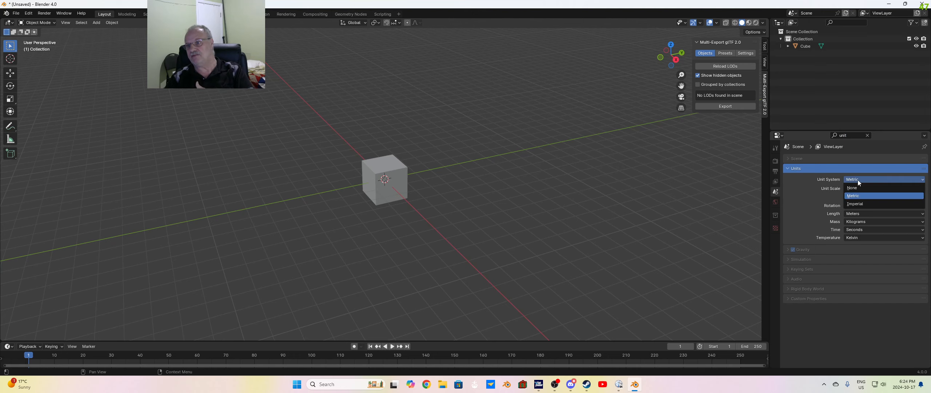
pyautogui.click(862, 204)
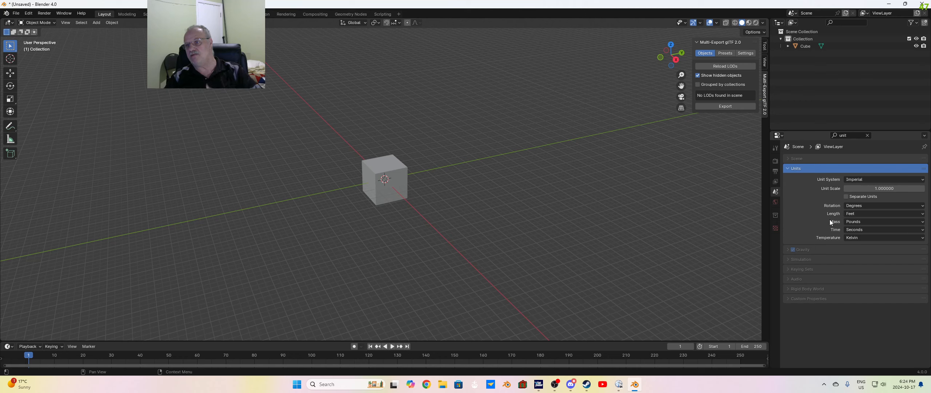
pyautogui.click(854, 214)
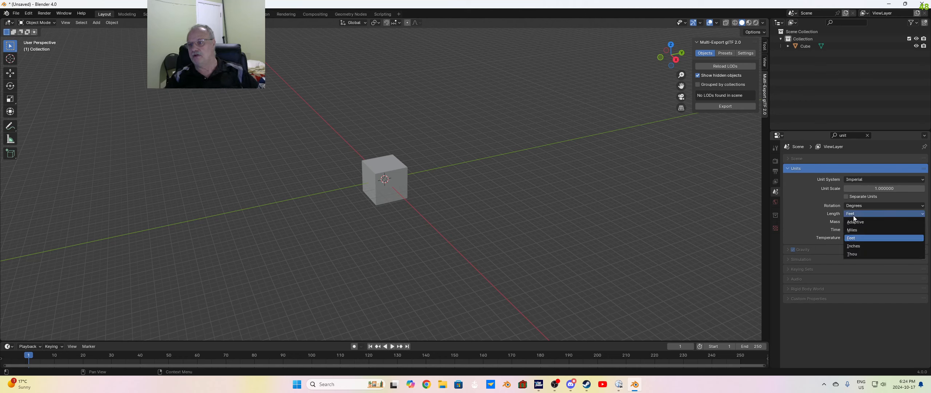
pyautogui.click(860, 246)
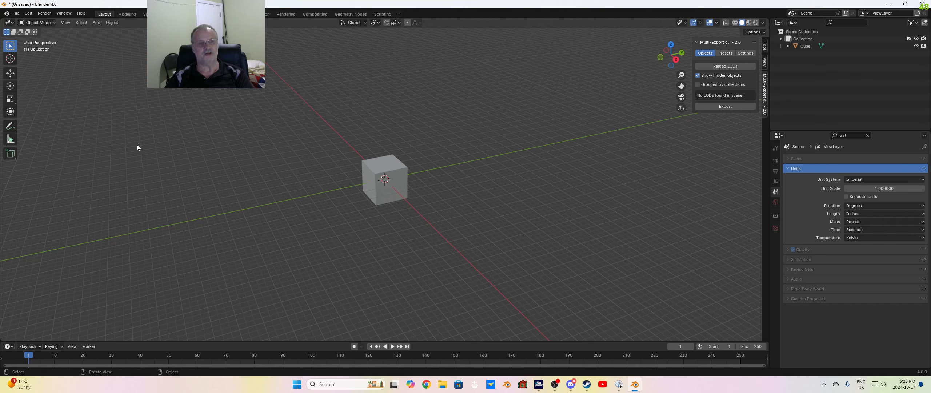
# Step: Look at the cube from the front and return to an angled perspective view
pyautogui.press('`')
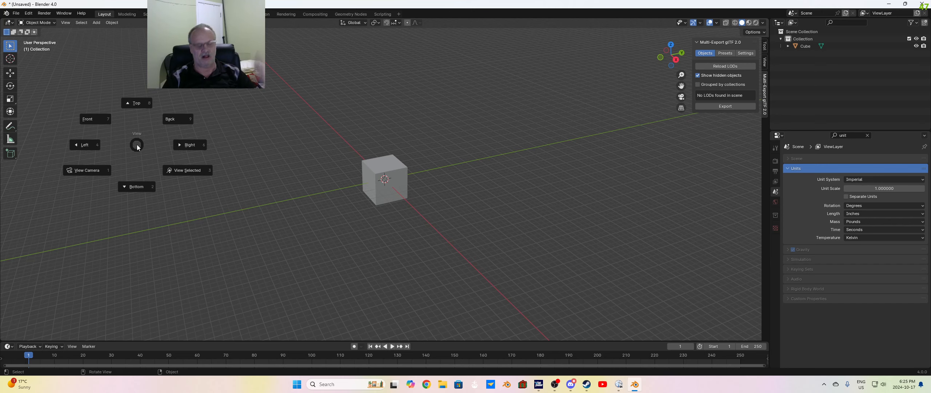
pyautogui.press('KP_7')
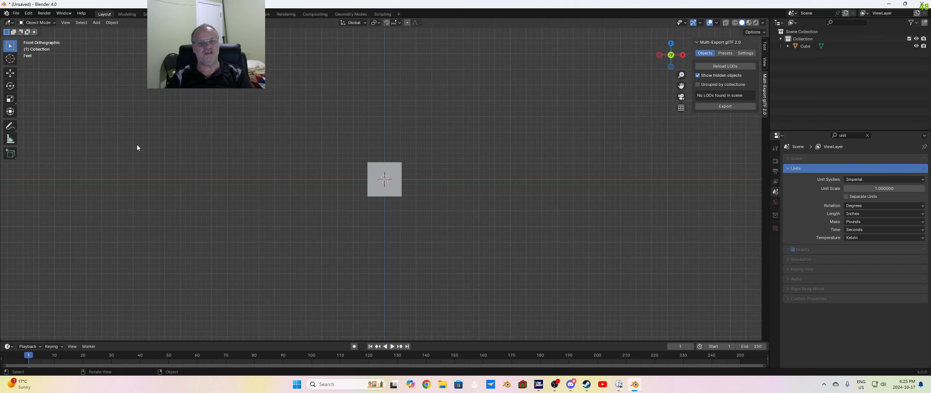
pyautogui.moveTo(427, 216)
pyautogui.mouseDown(button='middle')
pyautogui.moveTo(454, 249)
pyautogui.moveTo(431, 212)
pyautogui.mouseUp(button='middle')
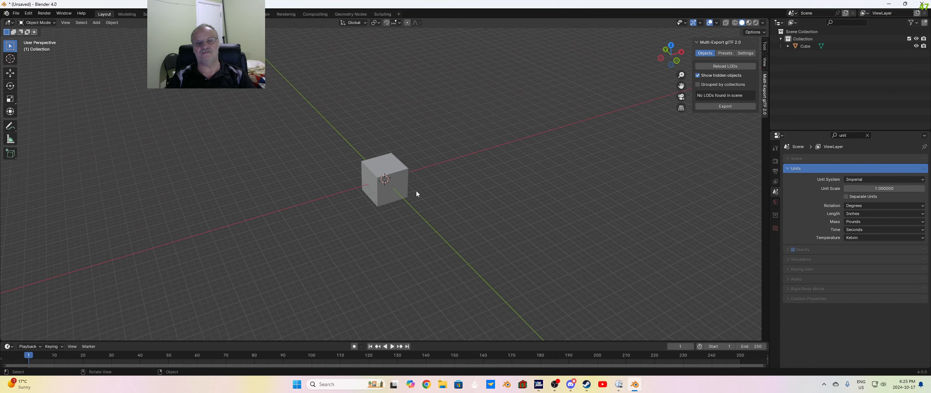
# Step: Select the cube, try out Edit Mode on it and return it to Object Mode
pyautogui.click(391, 191)
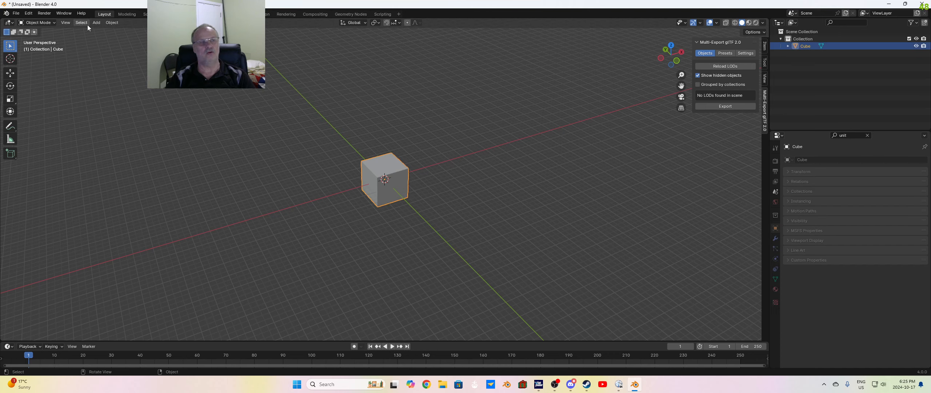
pyautogui.click(45, 22)
pyautogui.click(38, 36)
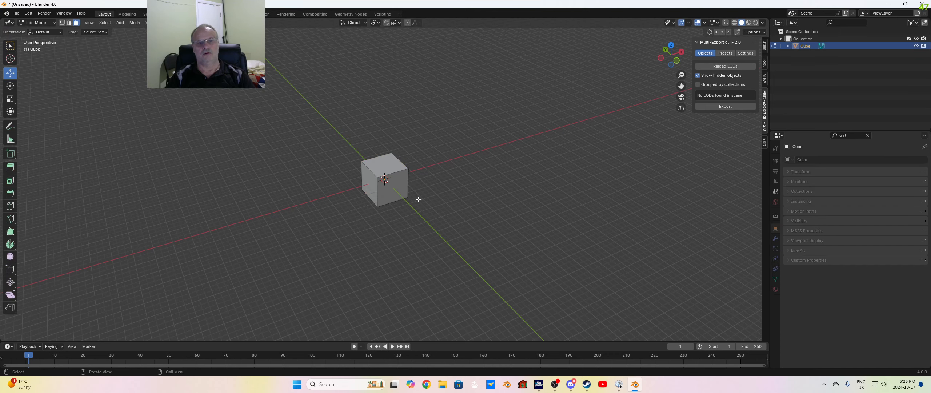
pyautogui.click(393, 186)
pyautogui.moveTo(438, 258); pyautogui.dragTo(441, 251, button='middle')
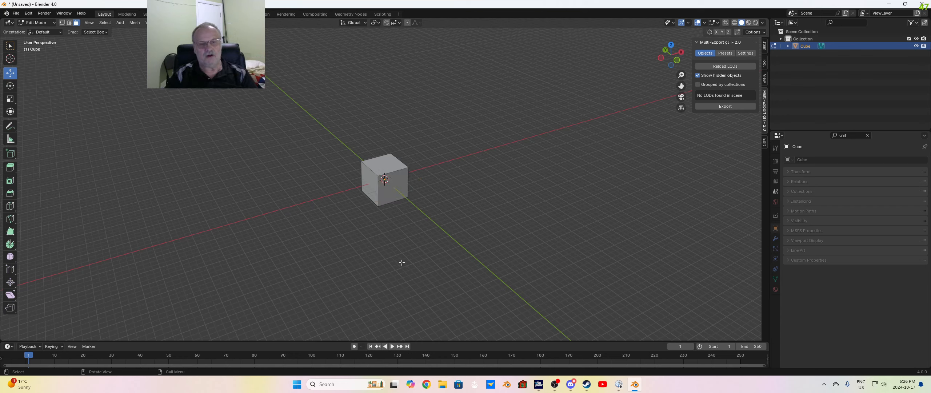
pyautogui.press('Tab')
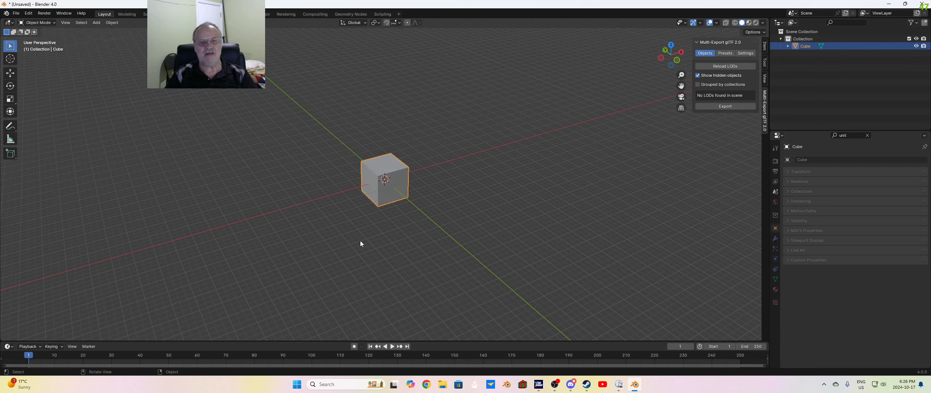
# Step: Show the cube's transform values and set its Z dimension to 240 inches
pyautogui.click(765, 47)
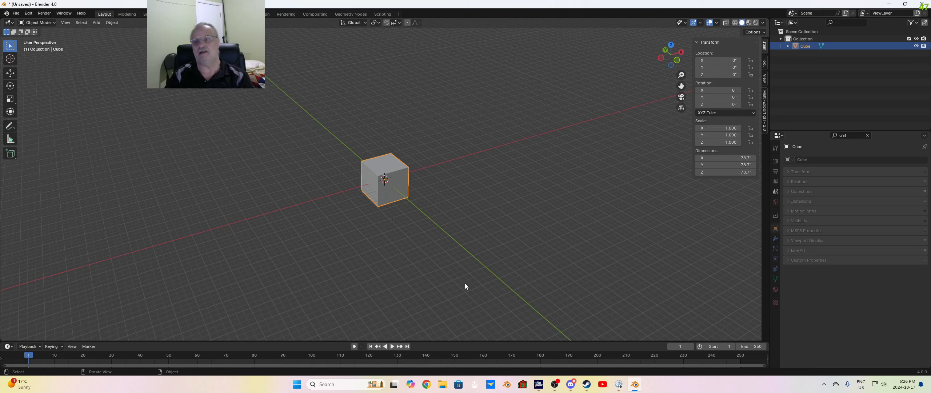
pyautogui.click(726, 172)
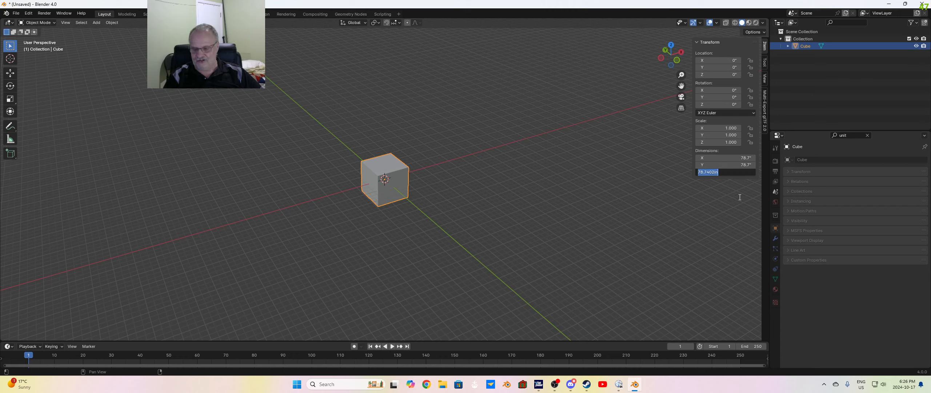
pyautogui.write('240')
pyautogui.press('Return')
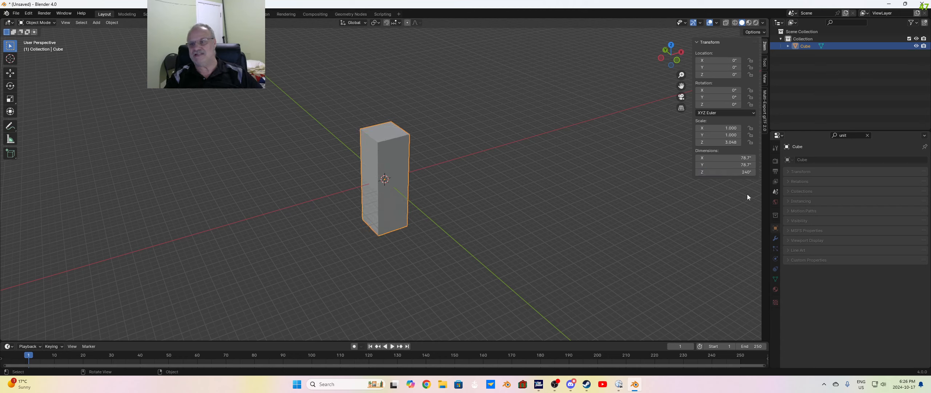
# Step: Set the cube's Y dimension to 960 inches and its X dimension to 1200 inches
pyautogui.click(732, 167)
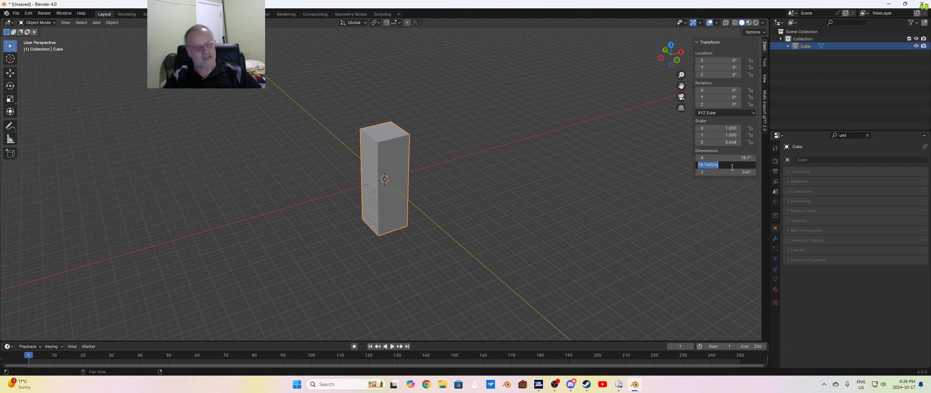
pyautogui.write('960')
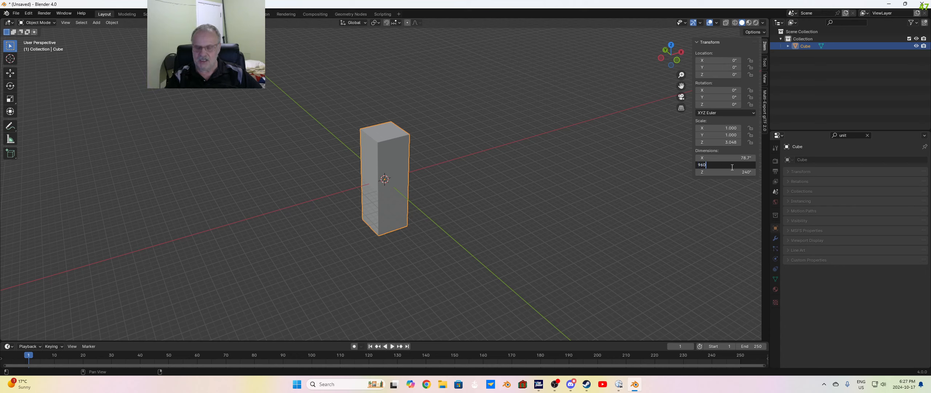
pyautogui.press('Return')
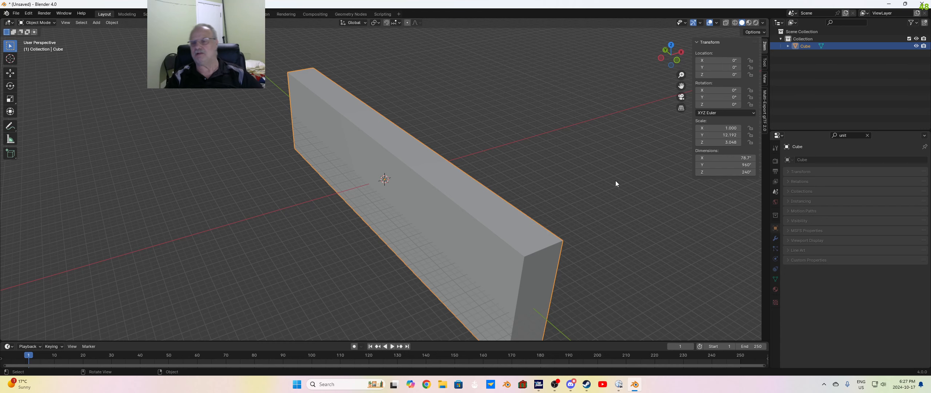
pyautogui.scroll(-1, 615, 180)
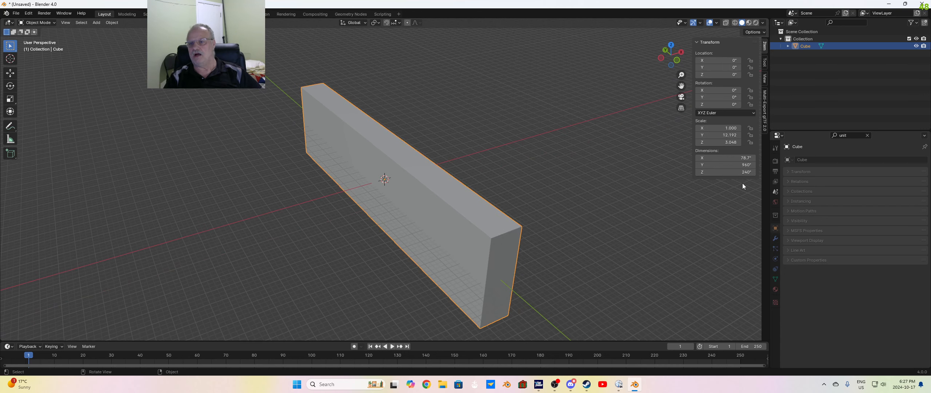
pyautogui.click(733, 158)
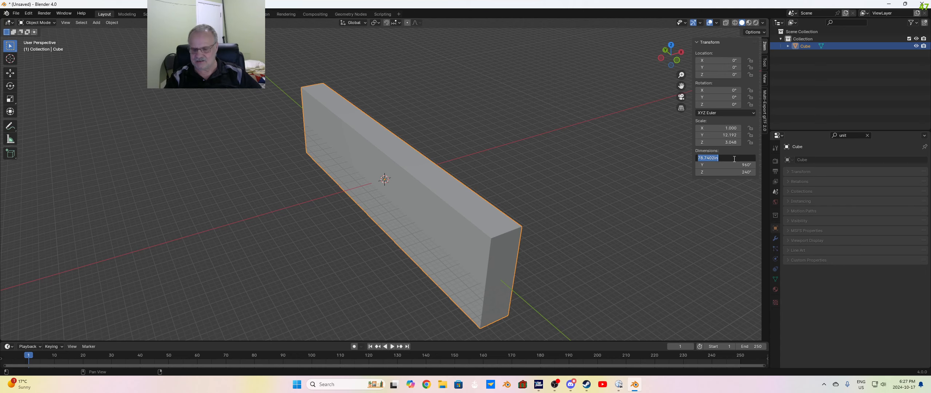
pyautogui.write('1200')
pyautogui.press('Return')
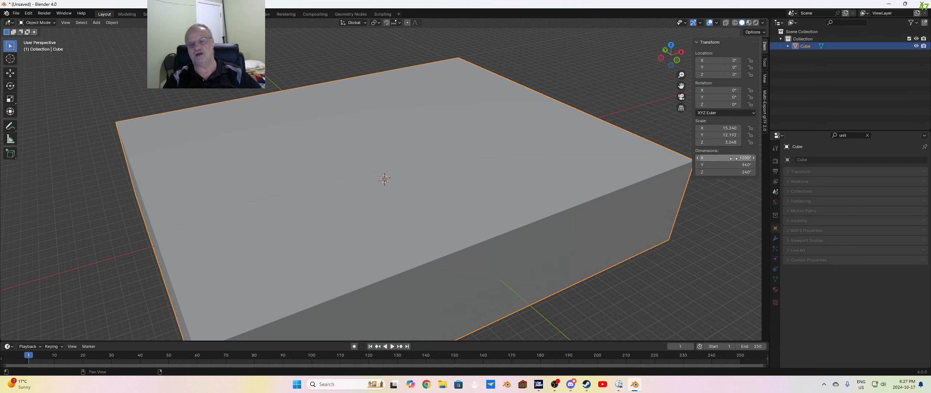
pyautogui.scroll(-5, 585, 197)
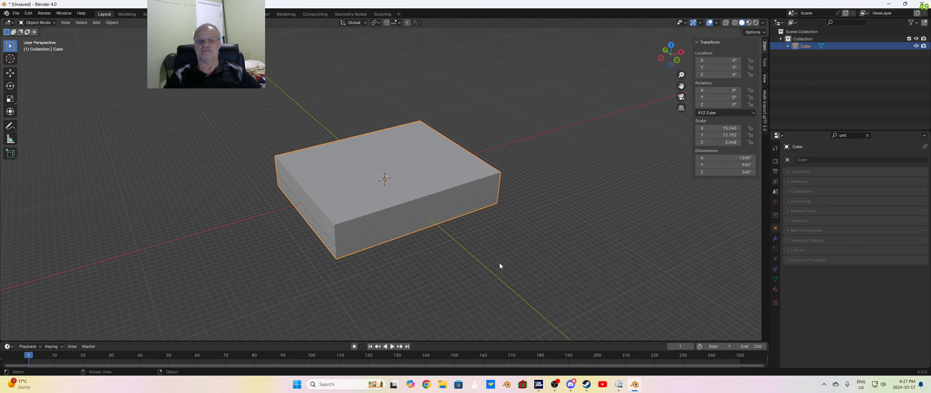
pyautogui.moveTo(483, 271); pyautogui.dragTo(434, 258, button='middle')
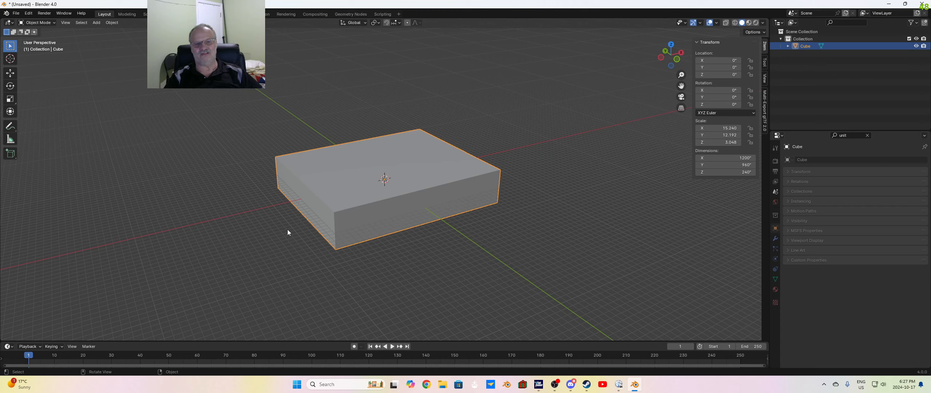
# Step: Raise the block by setting its Z location to 120 inches, and deselect it
pyautogui.click(730, 75)
pyautogui.write('120')
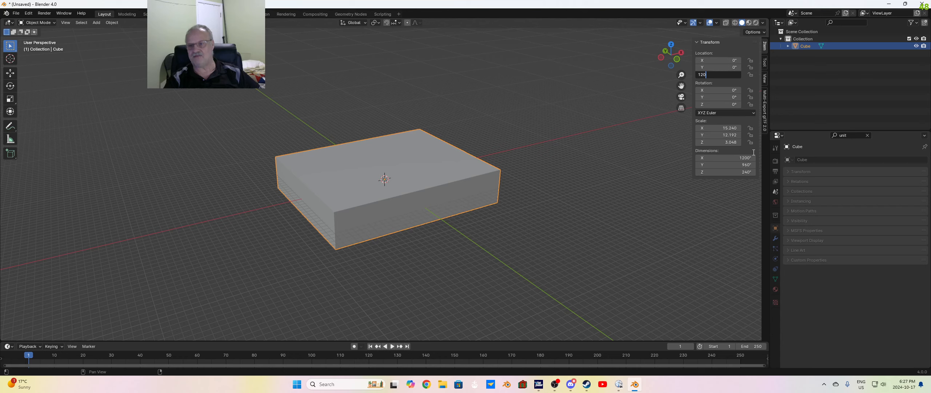
pyautogui.press('Return')
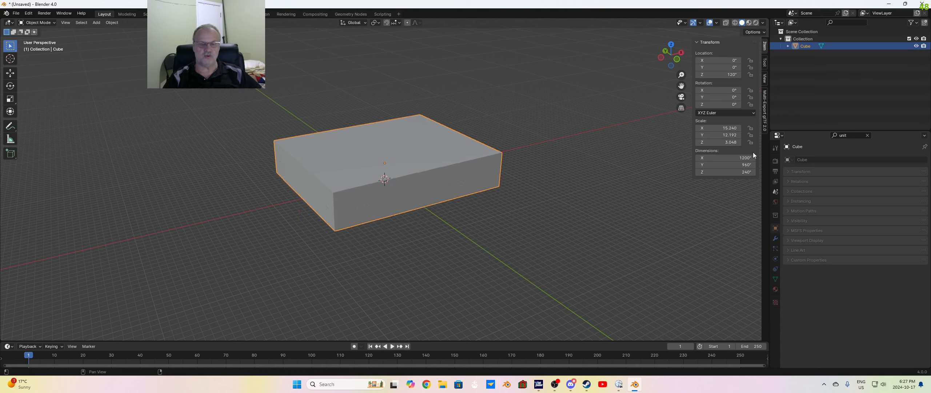
pyautogui.click(494, 258)
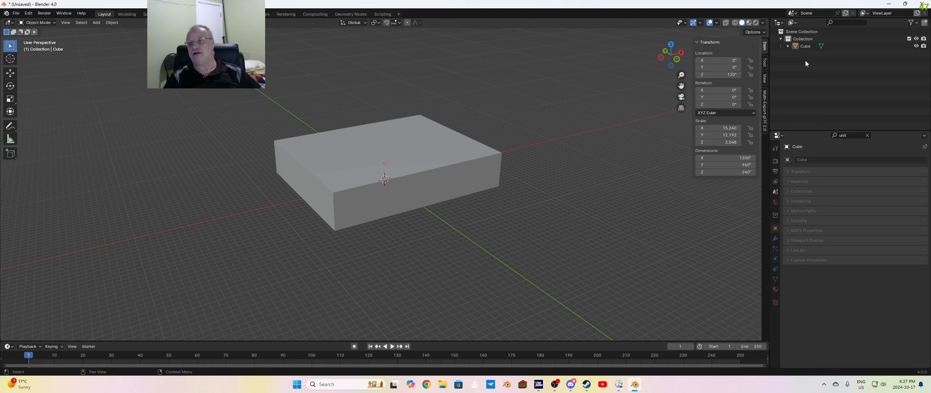
# Step: Select the cube in the scene collection and clear the selection again
pyautogui.click(806, 46)
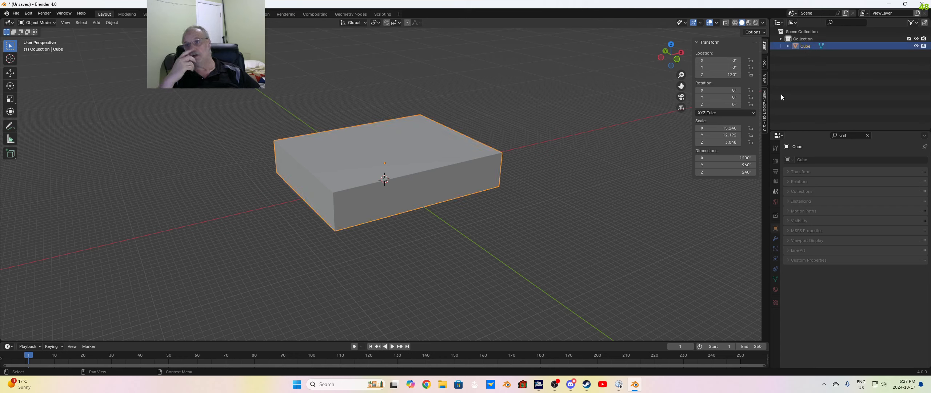
pyautogui.click(788, 47)
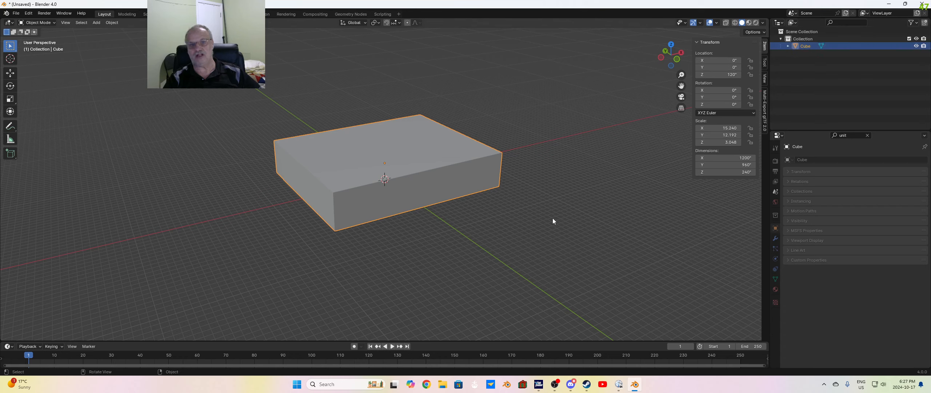
pyautogui.click(542, 229)
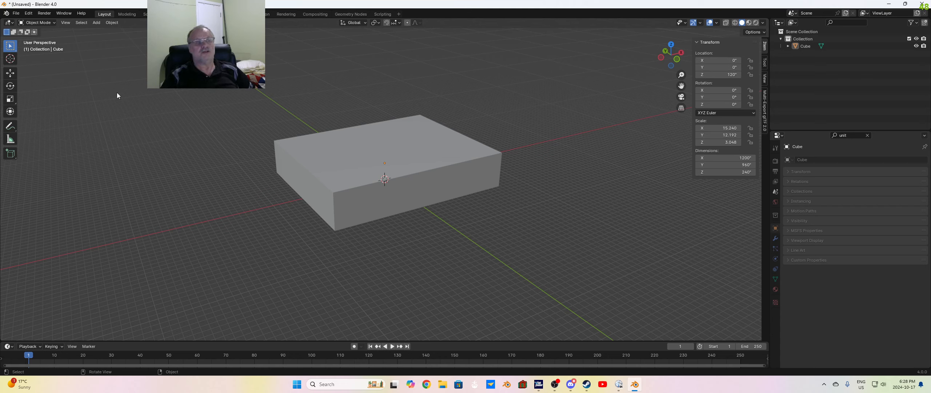
# Step: In Edit Mode, subdivide the block's two opposite long top edges once to create a centre edge across the top face
pyautogui.press('Tab')
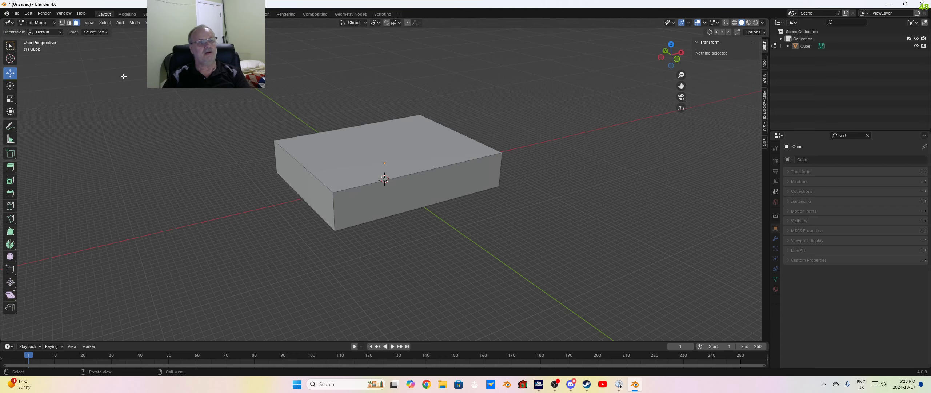
pyautogui.click(69, 23)
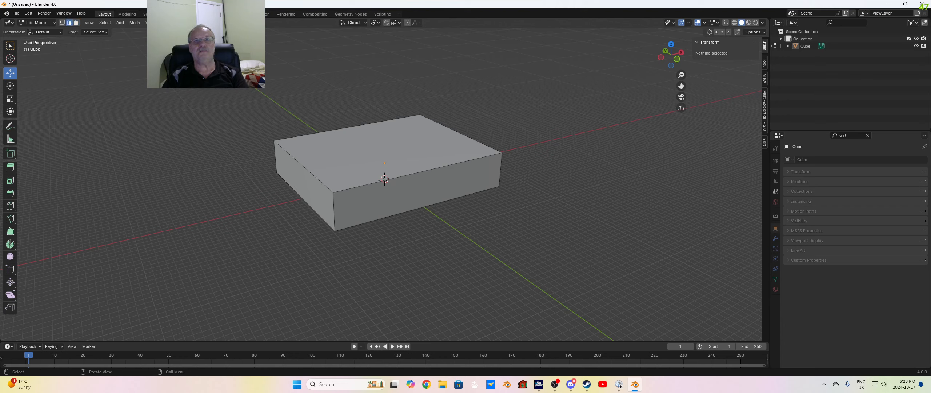
pyautogui.click(333, 129)
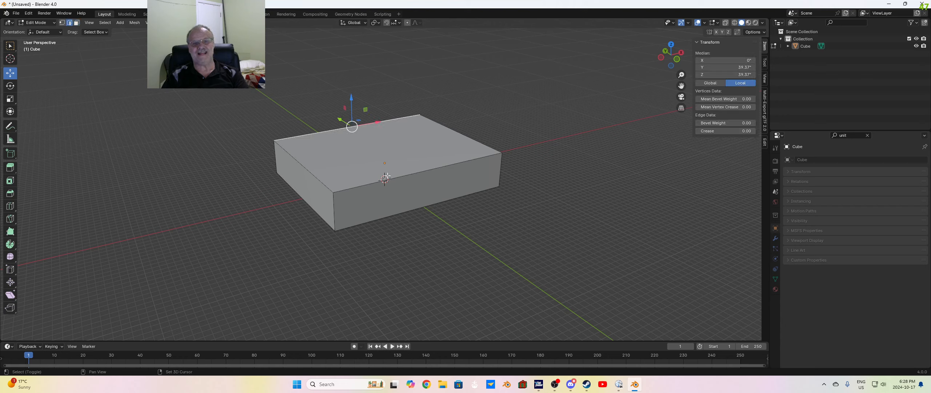
pyautogui.keyDown('shift'); pyautogui.click(409, 173); pyautogui.keyUp('shift')
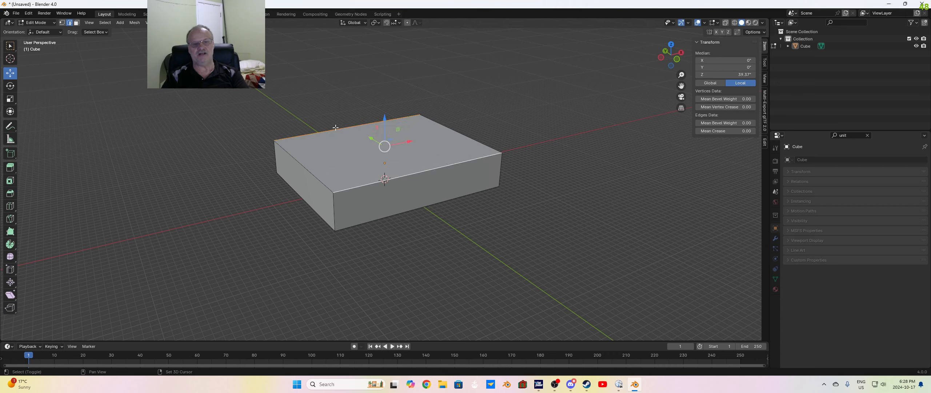
pyautogui.rightClick(369, 148)
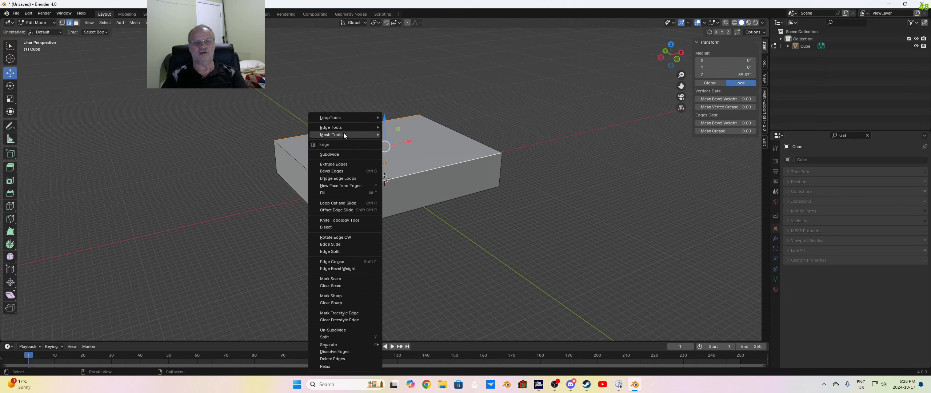
pyautogui.click(345, 155)
pyautogui.click(409, 216)
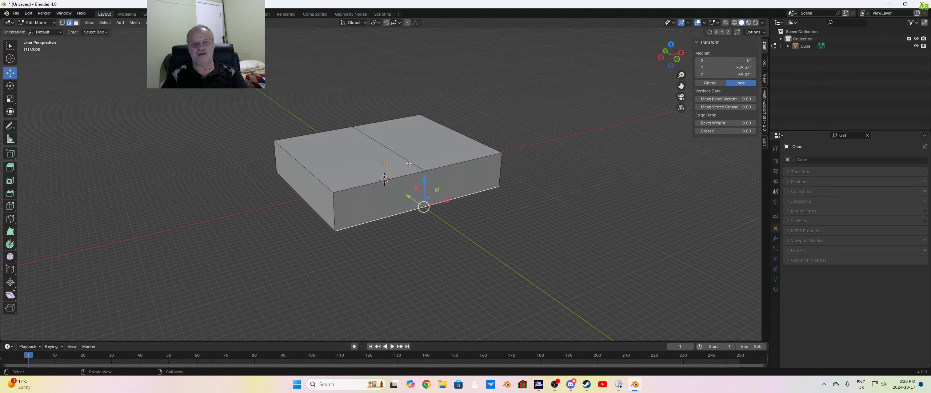
# Step: Raise the centre edge of the top face 72 inches along Z to form the roof ridge, and deselect it
pyautogui.click(408, 164)
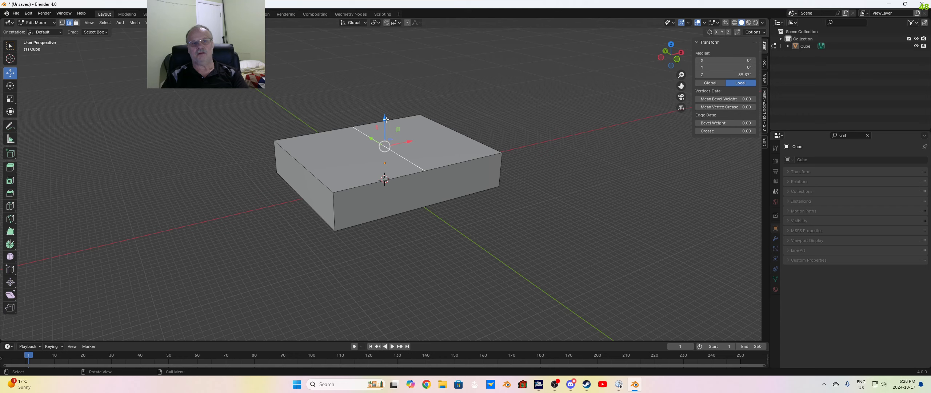
pyautogui.moveTo(385, 119); pyautogui.dragTo(383, 96)
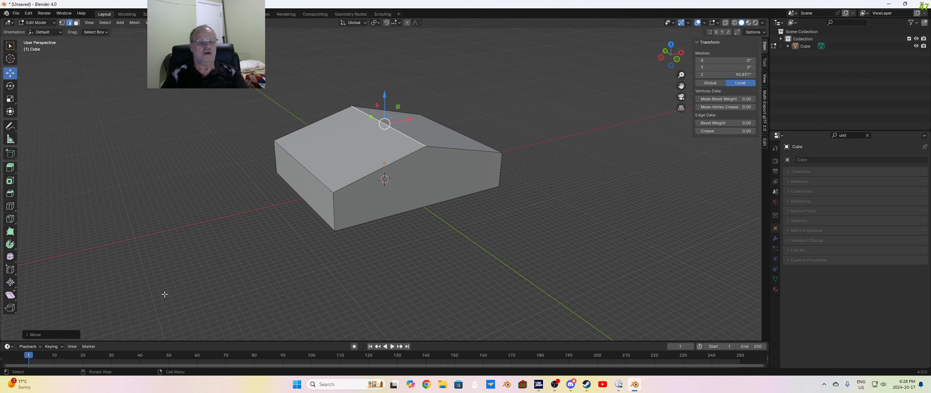
pyautogui.click(46, 334)
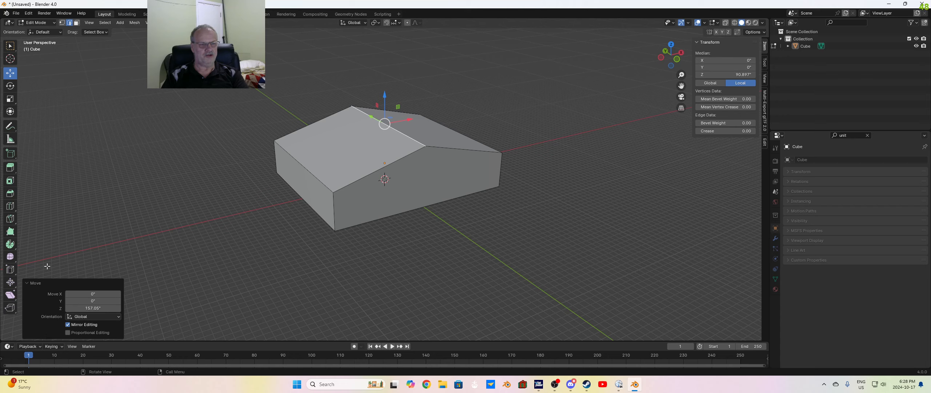
pyautogui.click(86, 309)
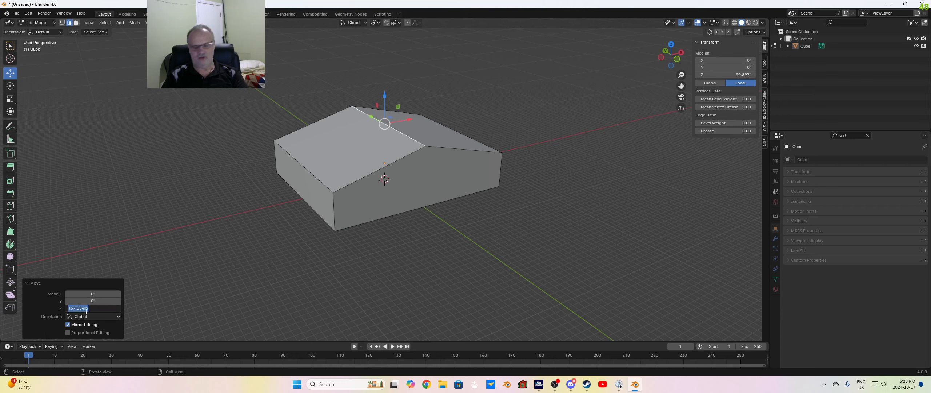
pyautogui.write('72')
pyautogui.press('Return')
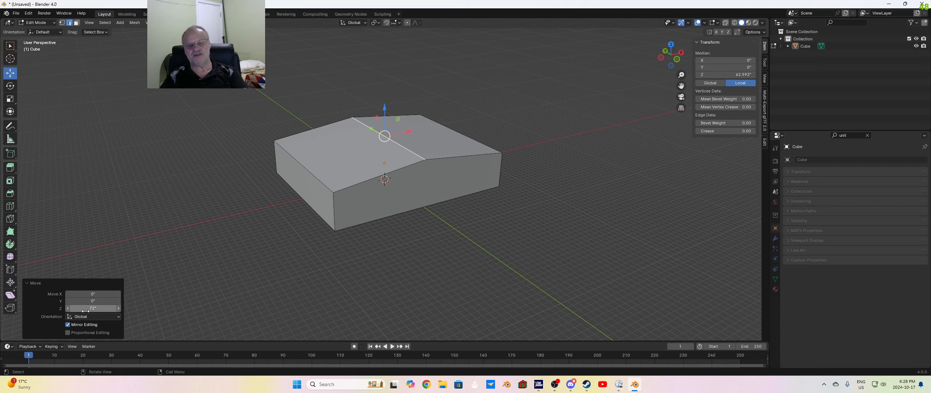
pyautogui.click(396, 291)
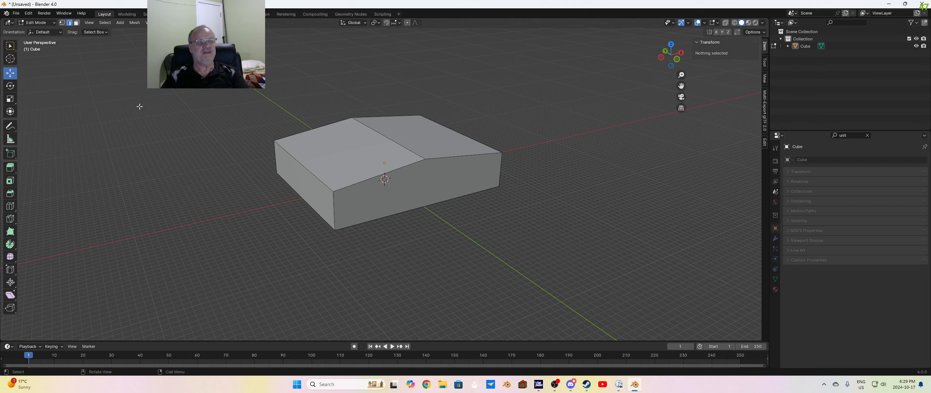
# Step: Return to Object Mode, apply the building's scale, and deselect it
pyautogui.press('Tab')
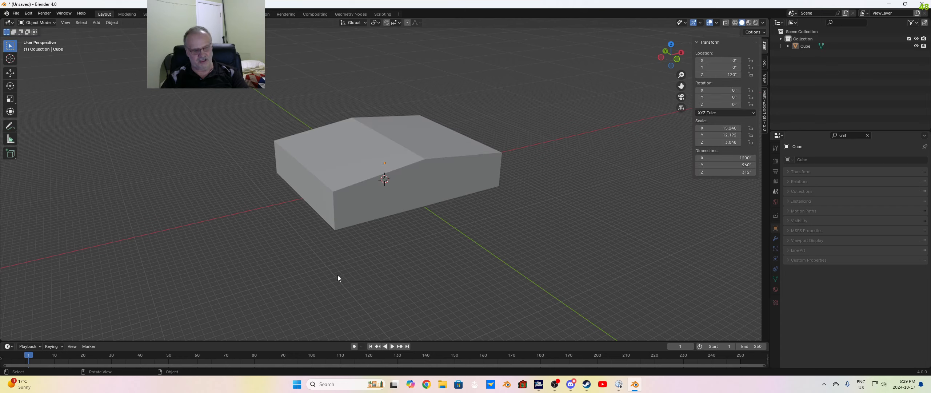
pyautogui.press('a')
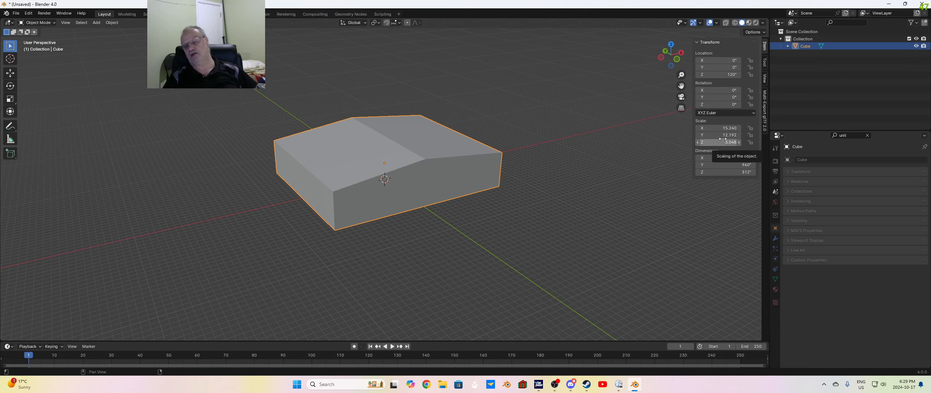
pyautogui.click(430, 269)
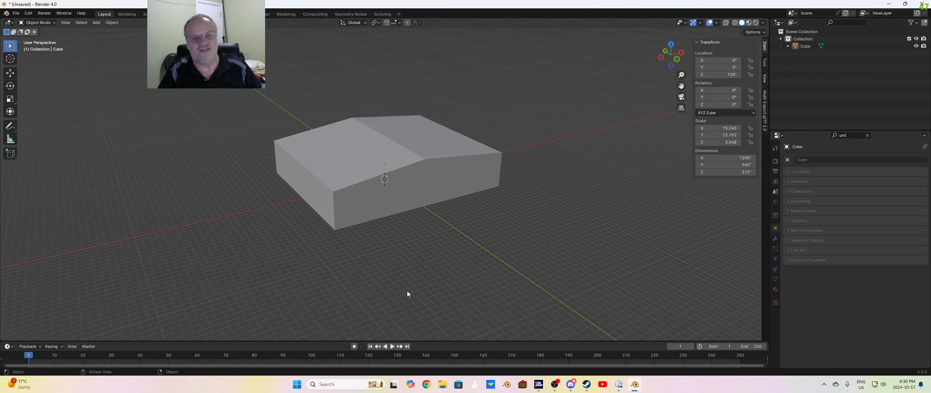
pyautogui.press('a')
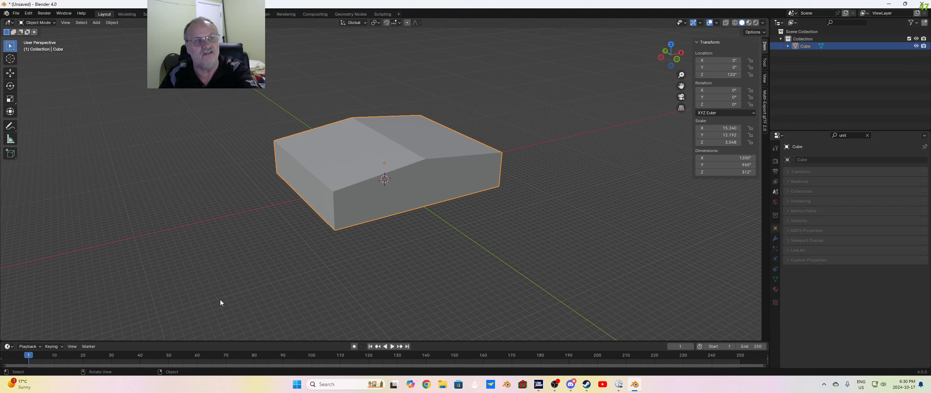
pyautogui.click(110, 24)
pyautogui.moveTo(127, 60)
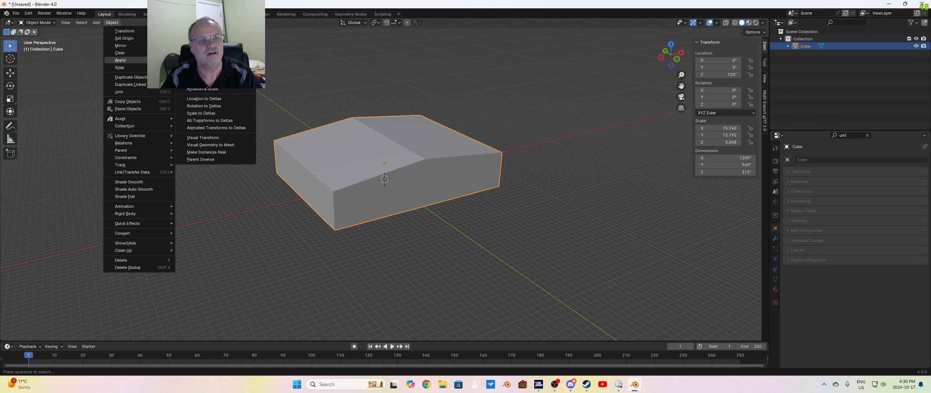
pyautogui.click(197, 75)
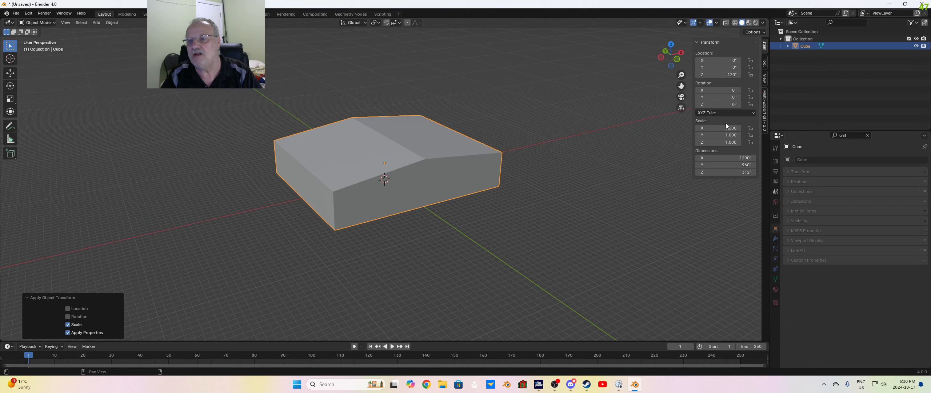
pyautogui.click(544, 231)
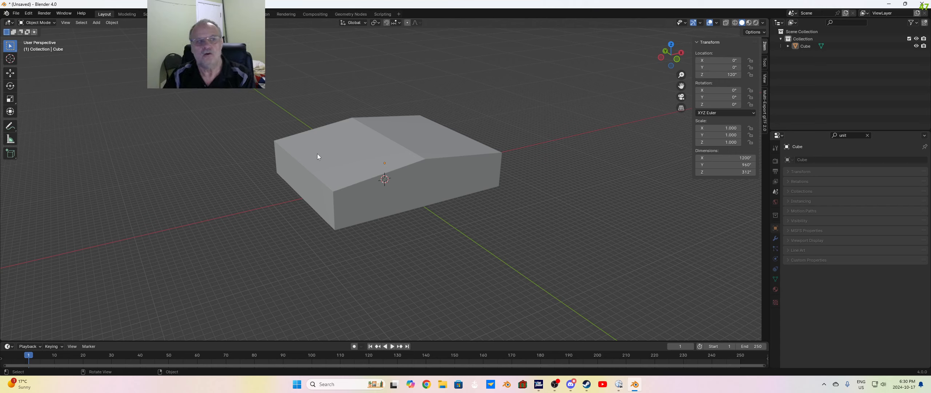
# Step: In Edit Mode, select the two sloped roof faces and separate the selection into its own object
pyautogui.click(47, 23)
pyautogui.click(45, 36)
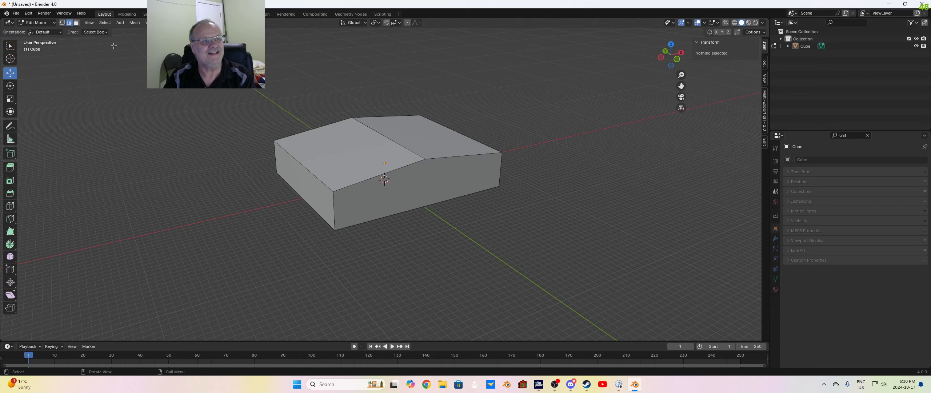
pyautogui.click(374, 147)
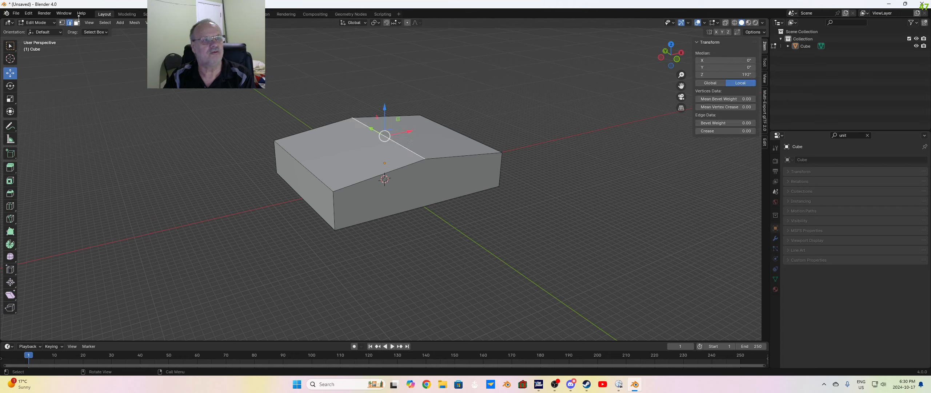
pyautogui.click(77, 22)
pyautogui.click(363, 153)
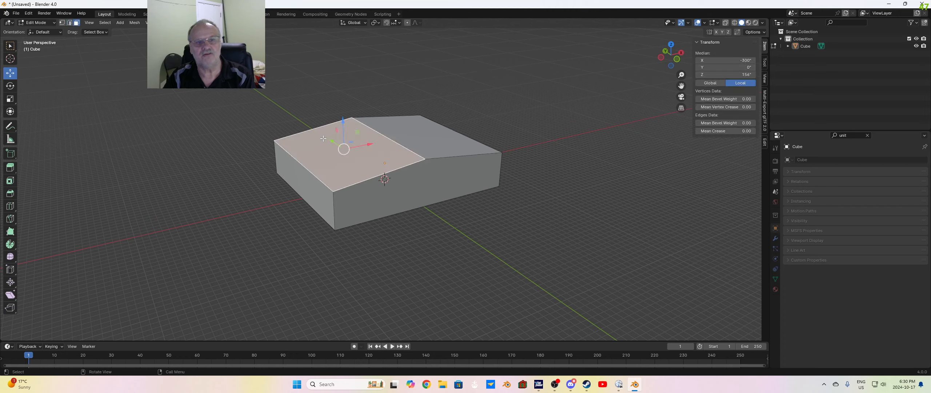
pyautogui.keyDown('shift'); pyautogui.click(431, 137); pyautogui.keyUp('shift')
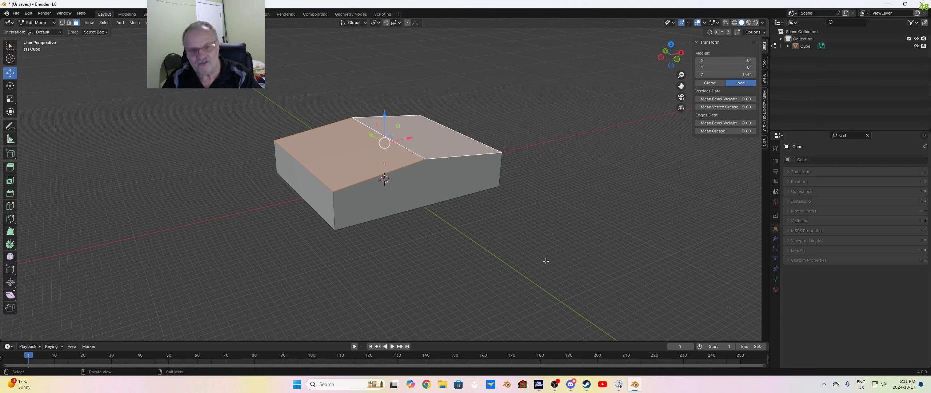
pyautogui.press('p')
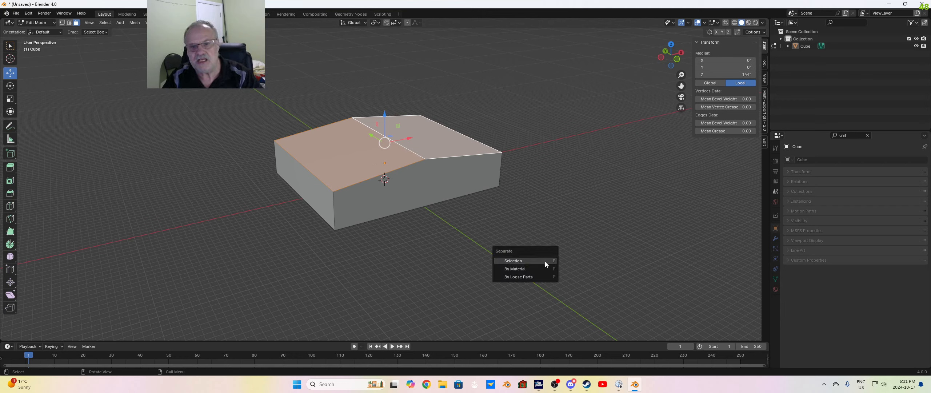
pyautogui.click(526, 262)
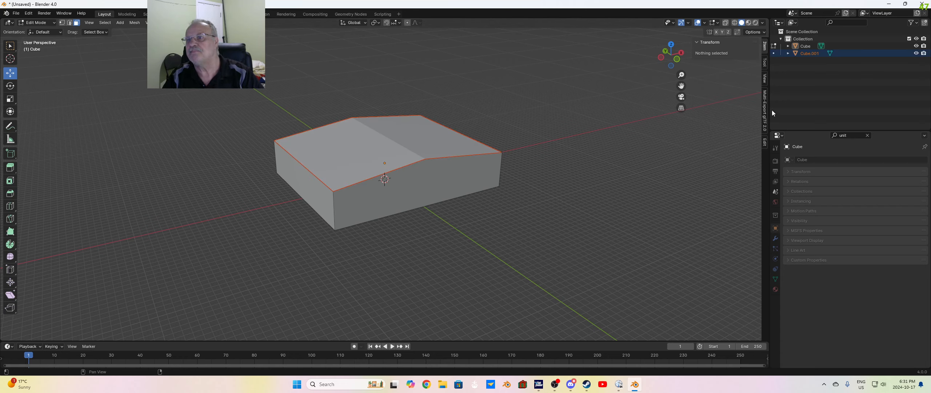
# Step: Rename the separated roof object as Roof
pyautogui.doubleClick(821, 54)
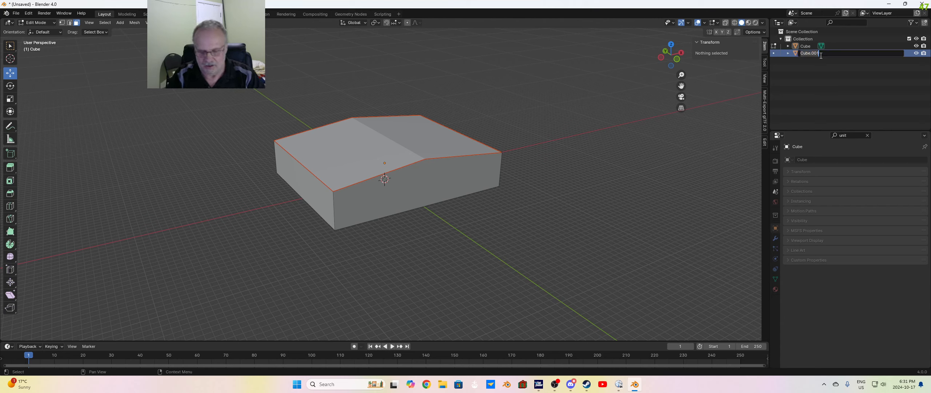
pyautogui.press('BackSpace')
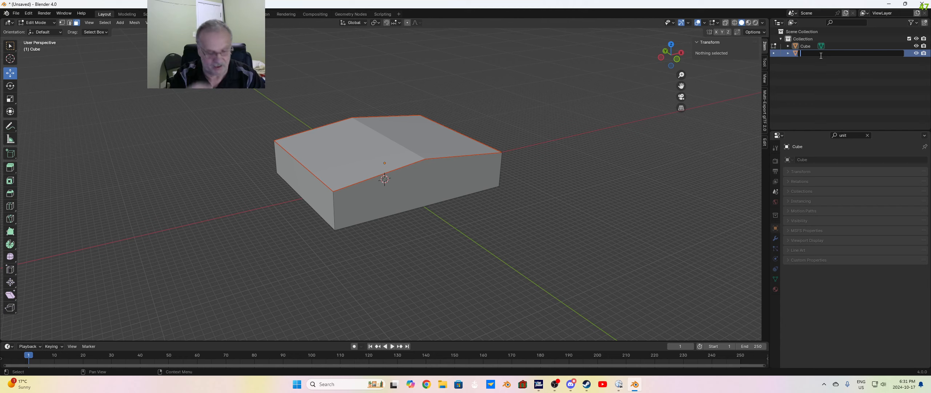
pyautogui.write('Roof')
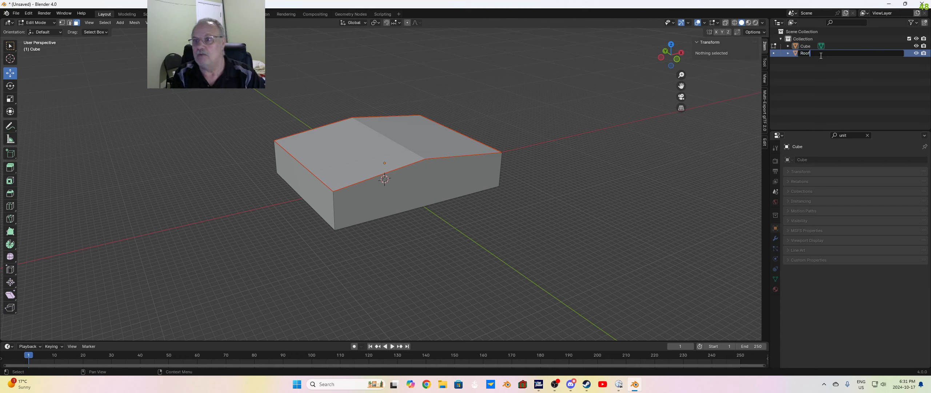
pyautogui.press('Return')
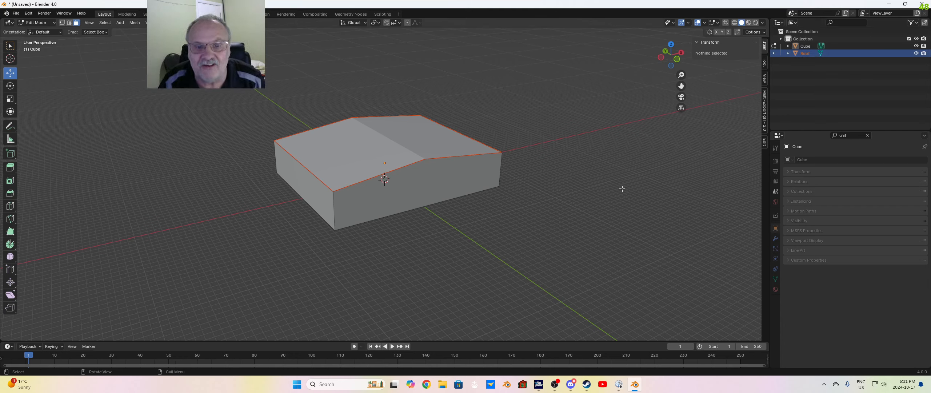
# Step: Scale the Roof's two sloped faces uniformly by about 1.127 so they overhang the walls, check the eaves from below, and deselect them
pyautogui.press('Tab')
pyautogui.press('Tab')
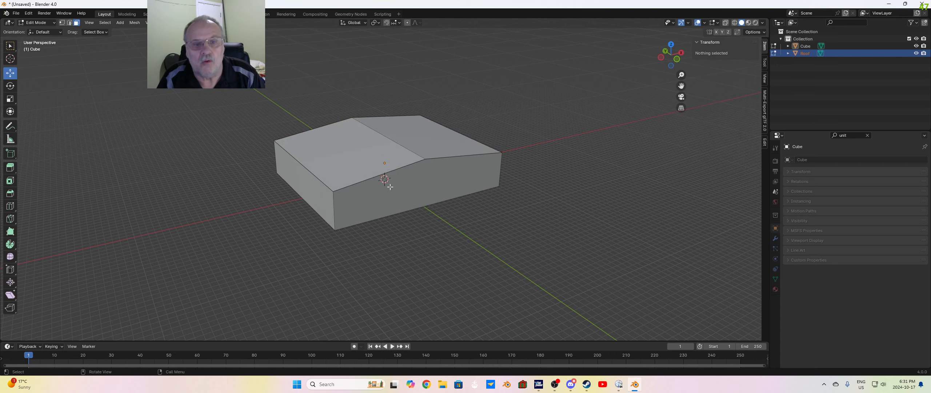
pyautogui.click(367, 157)
pyautogui.keyDown('shift'); pyautogui.click(429, 145); pyautogui.keyUp('shift')
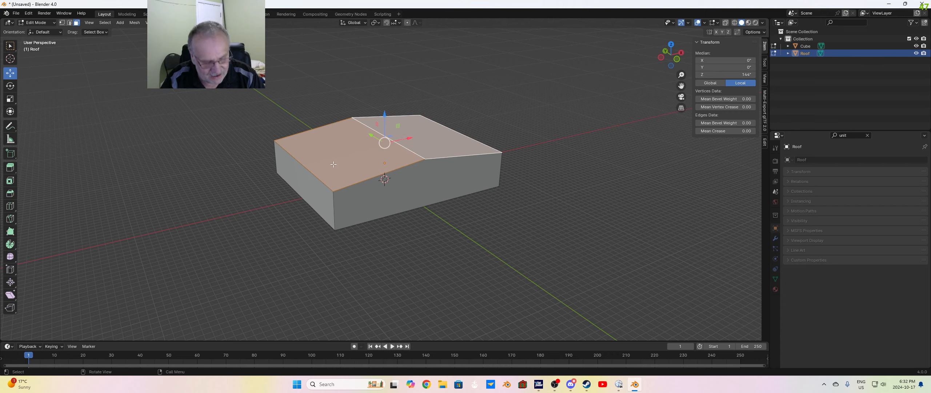
pyautogui.press('s')
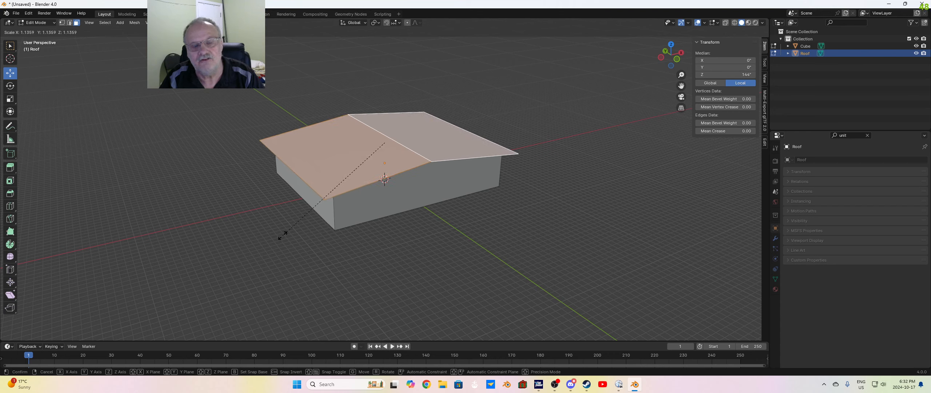
pyautogui.click(287, 222)
pyautogui.moveTo(380, 219); pyautogui.dragTo(391, 184, button='middle')
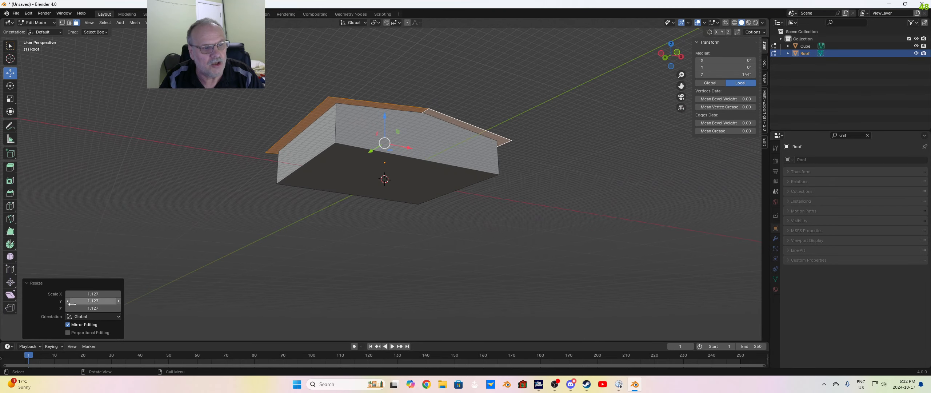
pyautogui.moveTo(397, 216); pyautogui.dragTo(397, 235, button='middle')
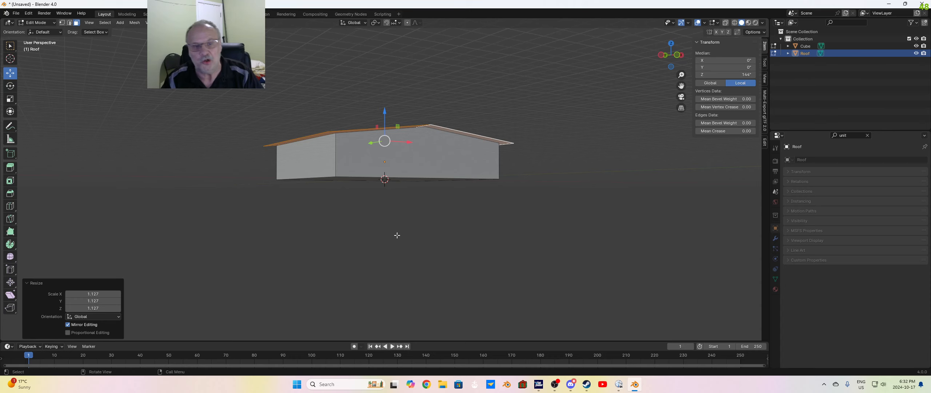
pyautogui.click(397, 235)
pyautogui.moveTo(388, 230); pyautogui.dragTo(393, 252, button='middle')
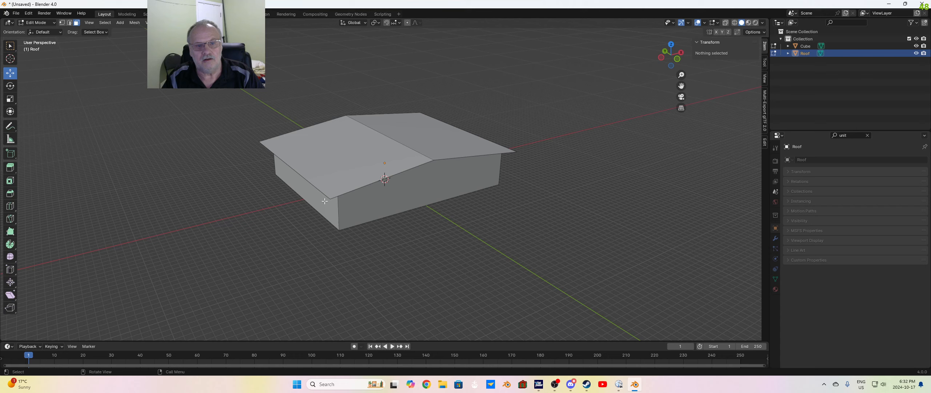
# Step: Extrude both sloped faces of the Roof by 6 inches along their normal to give it thickness, and deselect them
pyautogui.click(379, 161)
pyautogui.press('a')
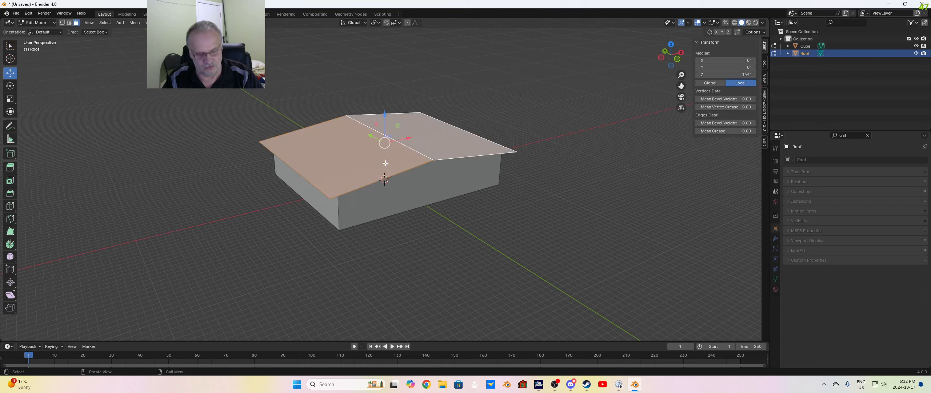
pyautogui.press('e')
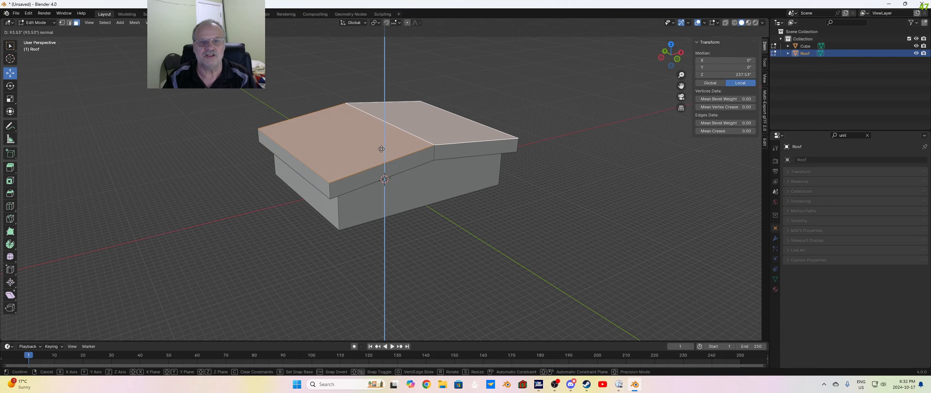
pyautogui.click(382, 146)
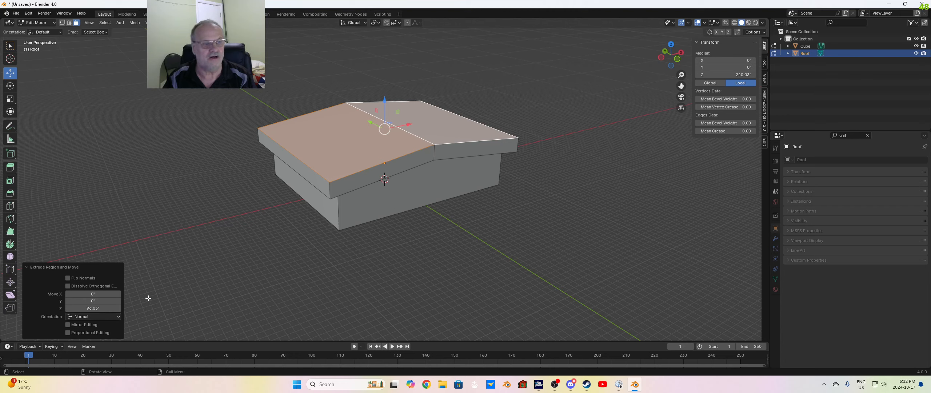
pyautogui.click(91, 308)
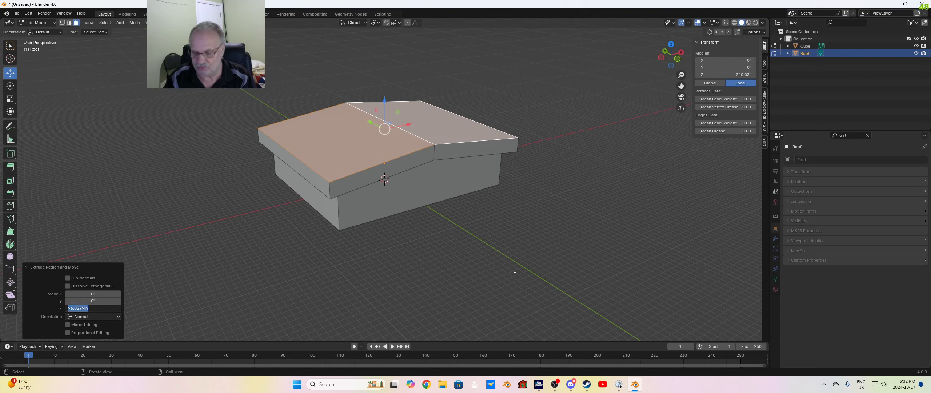
pyautogui.write('6')
pyautogui.press('Return')
pyautogui.click(352, 244)
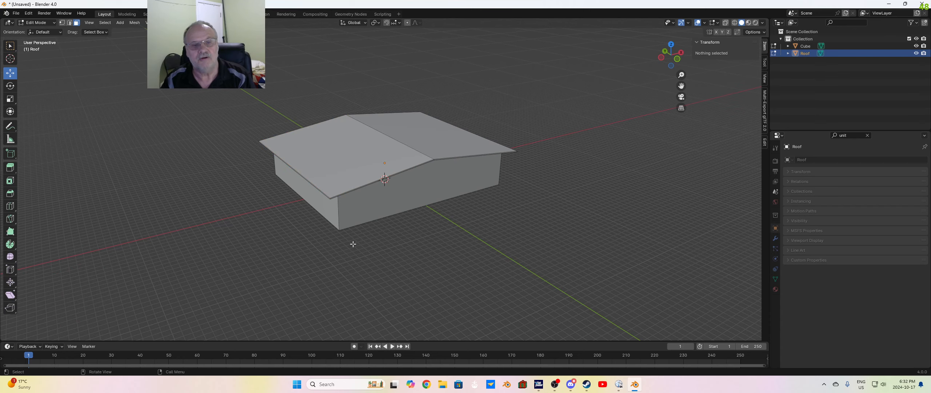
# Step: Select the loop of thin edge faces around the roof's perimeter and separate the selection into its own object
pyautogui.scroll(4, 361, 177)
pyautogui.moveTo(326, 210); pyautogui.dragTo(339, 224, button='middle')
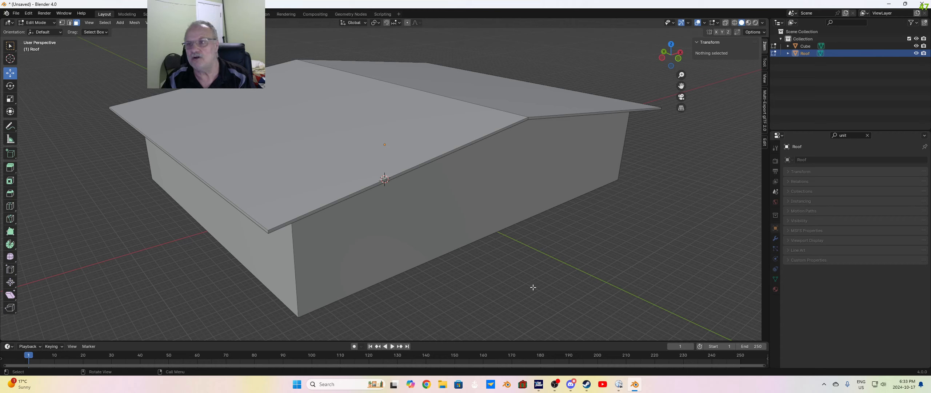
pyautogui.moveTo(280, 268); pyautogui.dragTo(286, 254, button='middle')
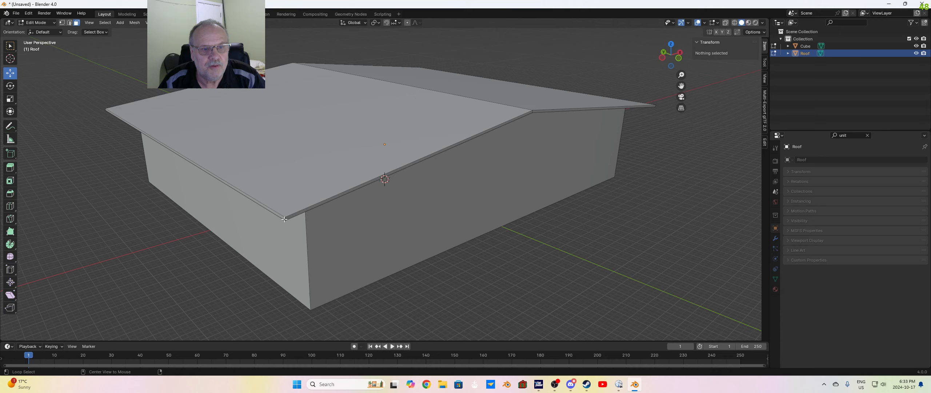
pyautogui.scroll(2, 276, 237)
pyautogui.moveTo(273, 241); pyautogui.dragTo(279, 238, button='middle')
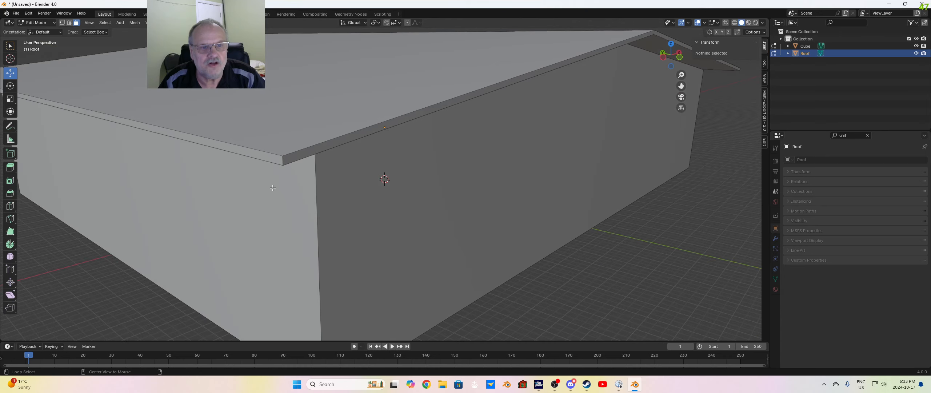
pyautogui.keyDown('alt'); pyautogui.click(282, 160); pyautogui.keyUp('alt')
pyautogui.scroll(-5, 260, 219)
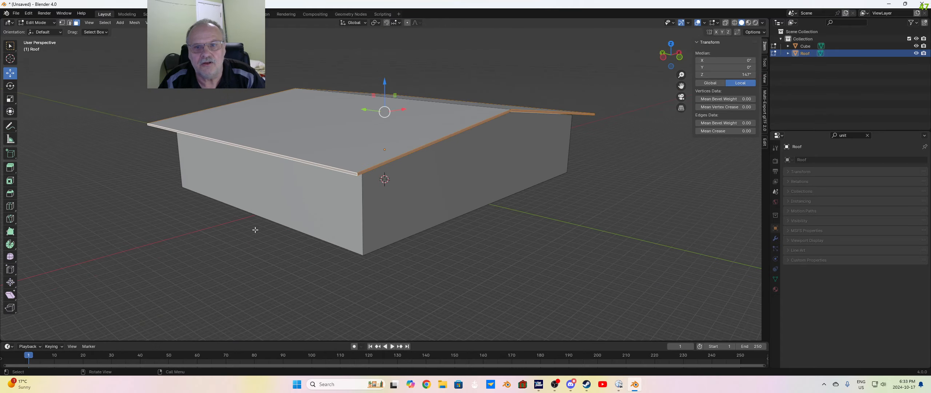
pyautogui.moveTo(253, 224); pyautogui.dragTo(425, 201, button='middle')
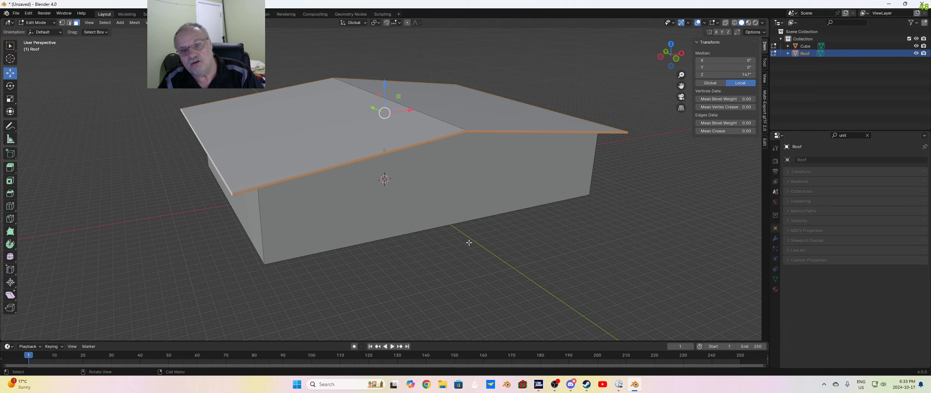
pyautogui.moveTo(469, 243); pyautogui.dragTo(474, 243, button='middle')
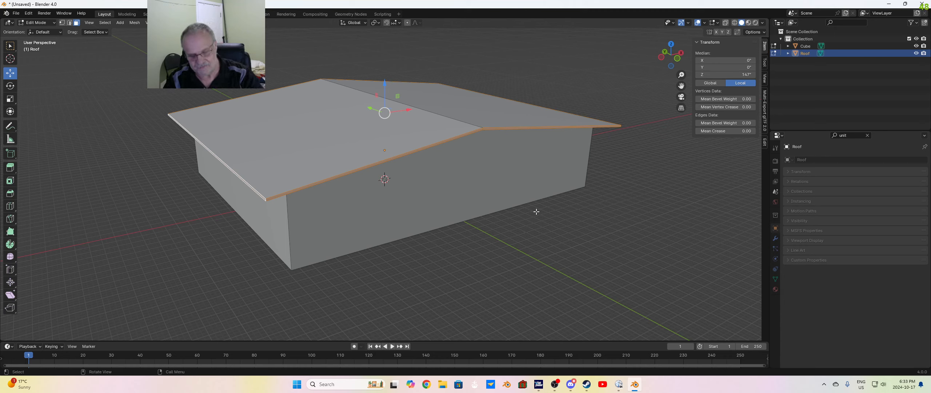
pyautogui.press('p')
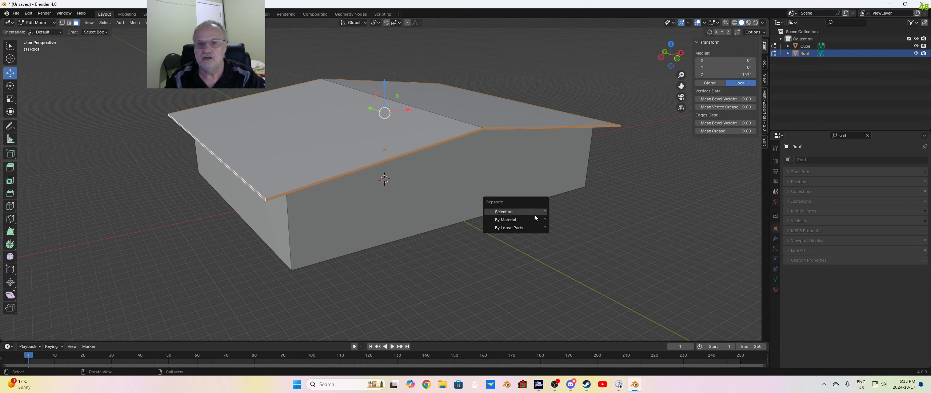
pyautogui.click(534, 213)
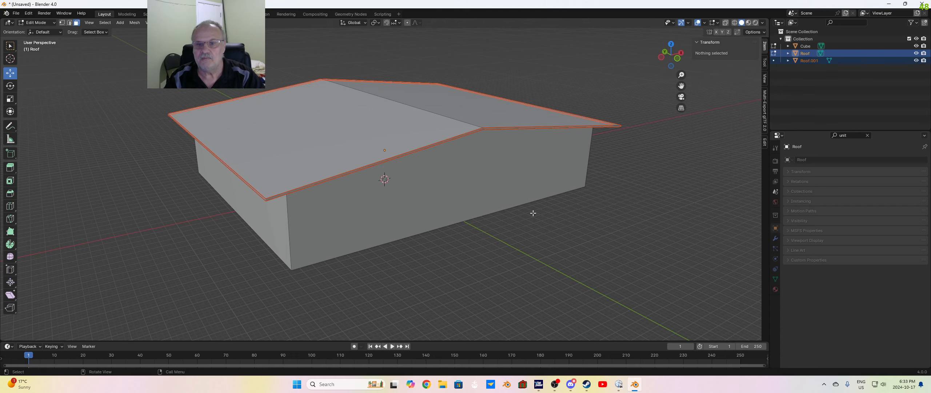
# Step: Rename the separated roof edge object as Roof.Facia
pyautogui.doubleClick(807, 61)
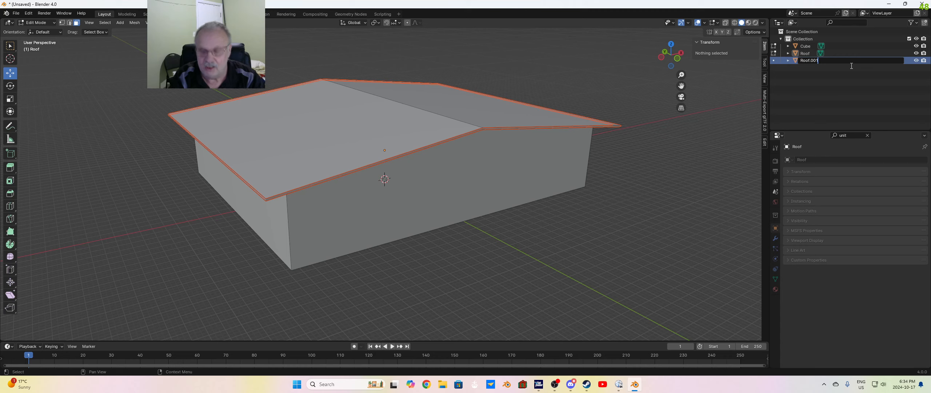
pyautogui.press('BackSpace')
pyautogui.press('BackSpace')
pyautogui.press('BackSpace')
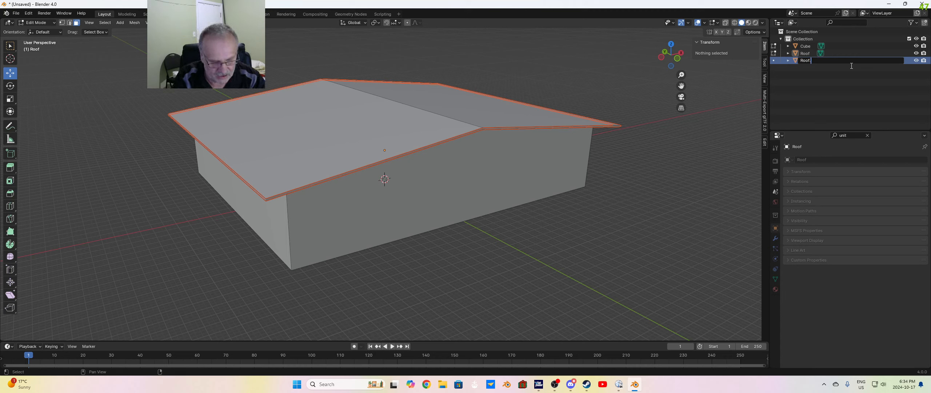
pyautogui.write('Fa')
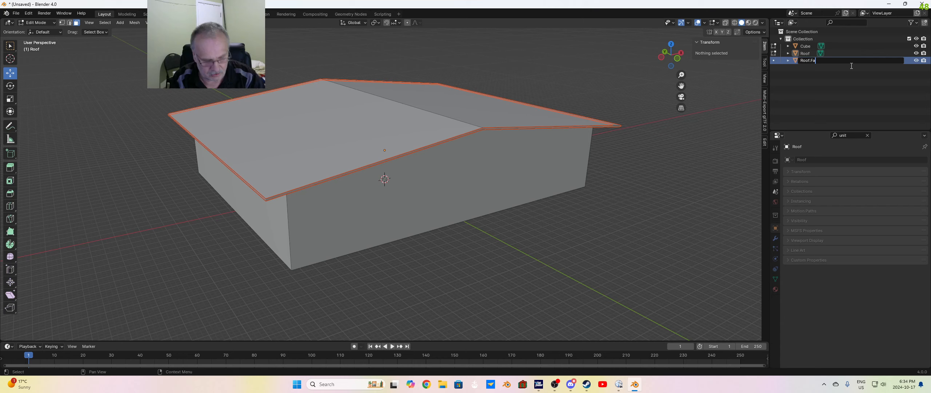
pyautogui.write('cia')
pyautogui.click(673, 216)
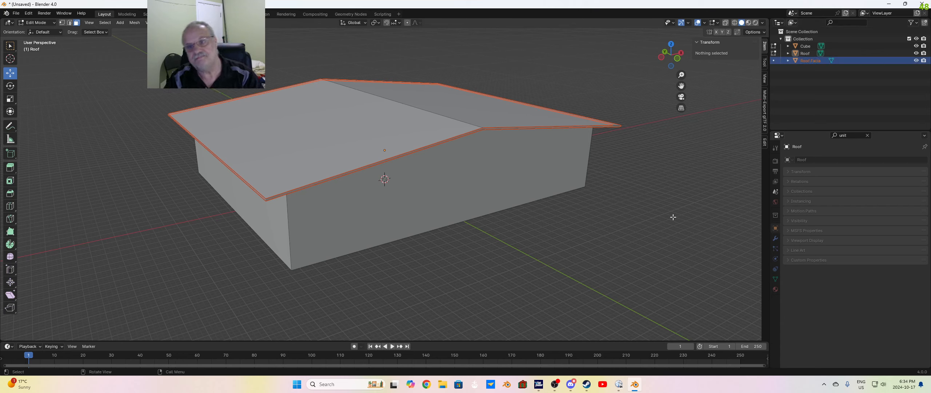
# Step: Leave Edit Mode on the roof objects and open the Cube building body for editing instead
pyautogui.press('Tab')
pyautogui.press('Tab')
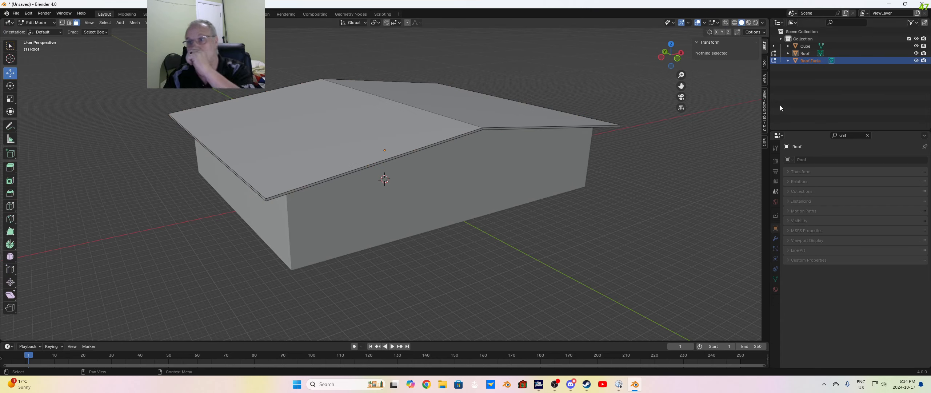
pyautogui.click(803, 56)
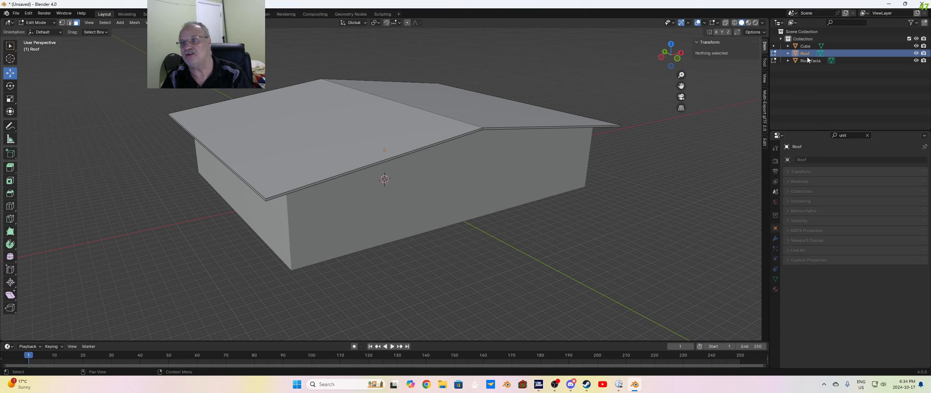
pyautogui.click(808, 60)
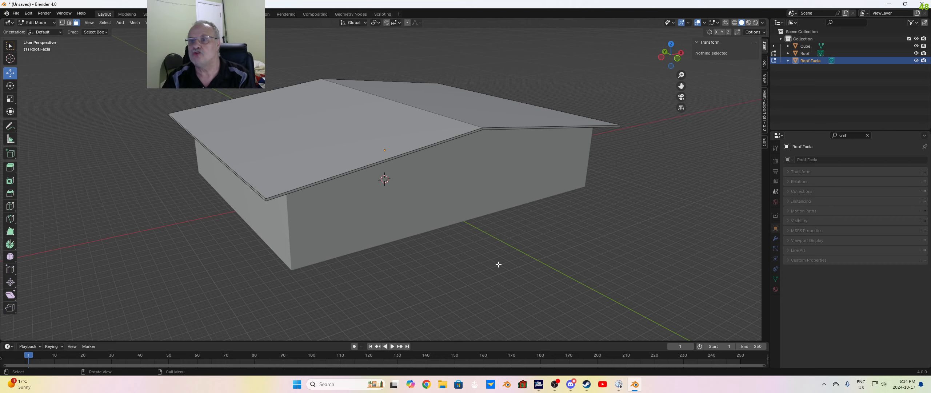
pyautogui.moveTo(497, 264); pyautogui.dragTo(318, 199, button='middle')
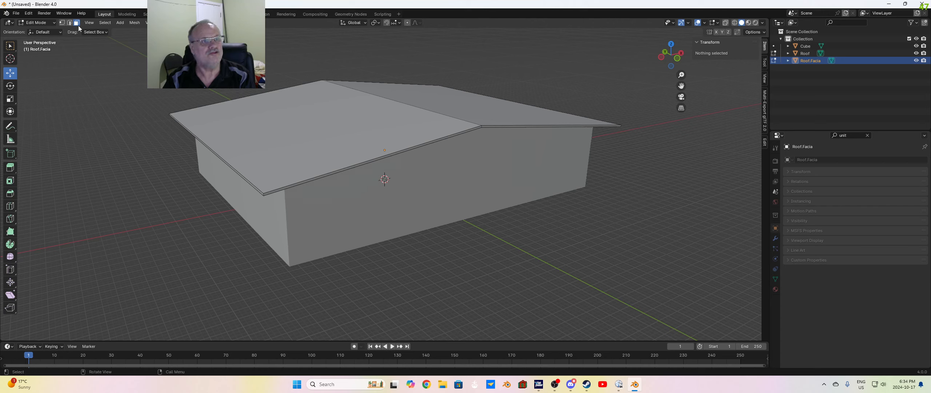
pyautogui.click(419, 221)
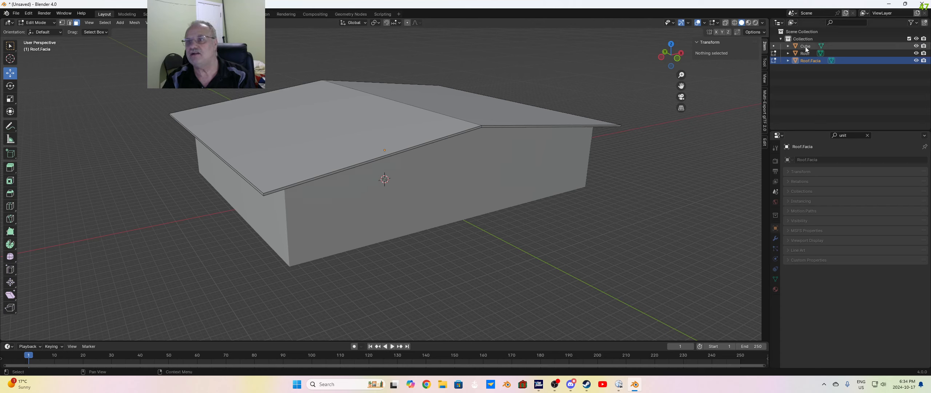
pyautogui.press('Tab')
pyautogui.press('Tab')
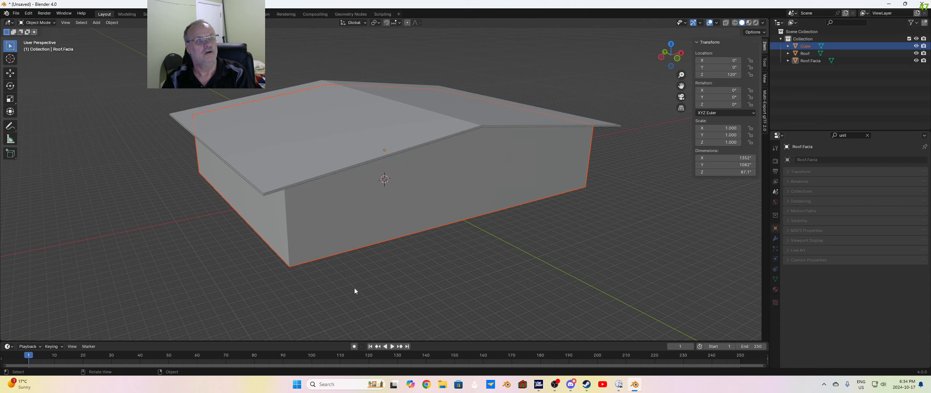
# Step: Select all of the Cube's faces to check what the mesh covers, and deselect them
pyautogui.click(276, 225)
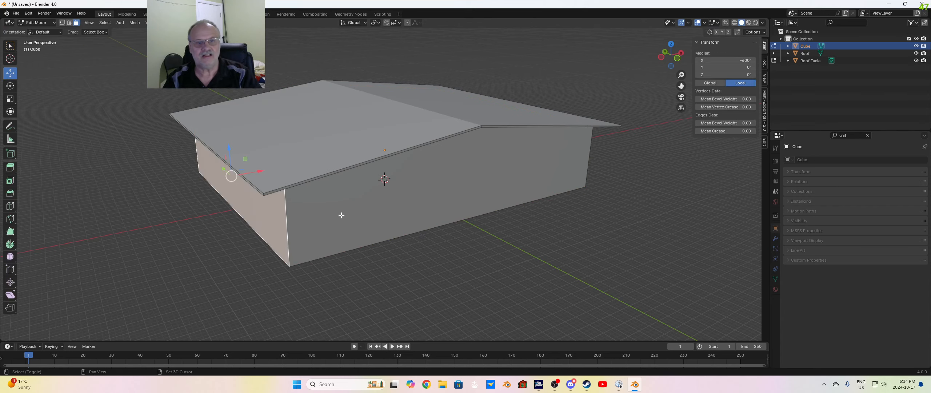
pyautogui.press('a')
pyautogui.moveTo(607, 221); pyautogui.dragTo(588, 250, button='middle')
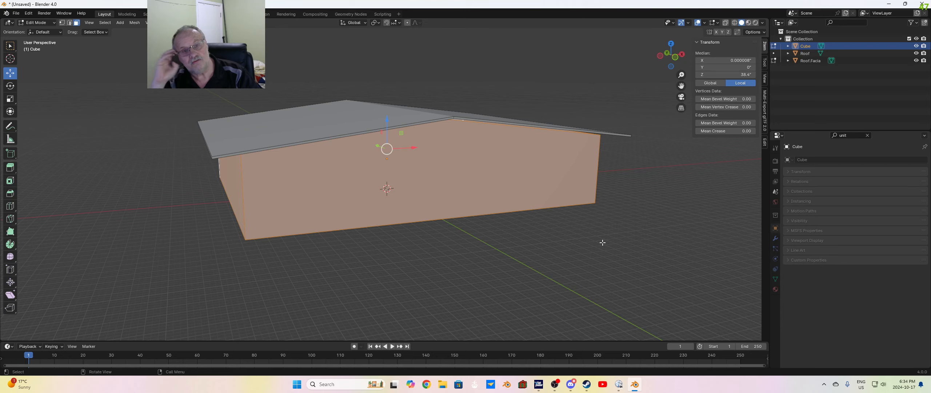
pyautogui.click(602, 242)
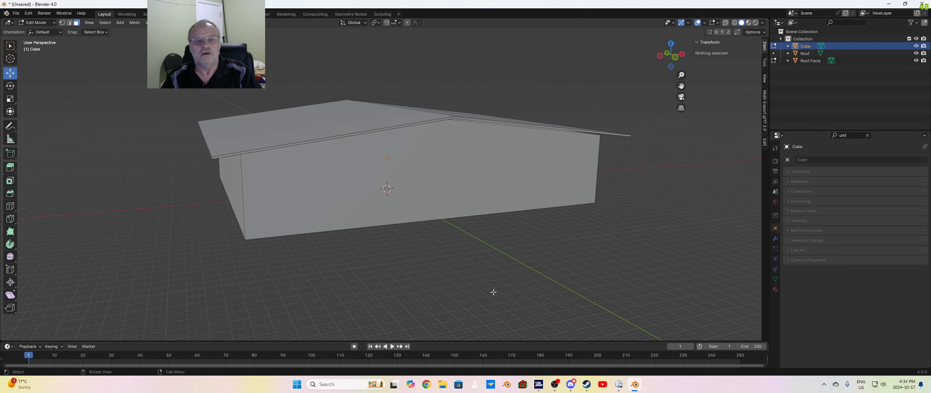
# Step: Hide the bottom face of the Cube building body
pyautogui.moveTo(475, 281); pyautogui.dragTo(460, 216, button='middle')
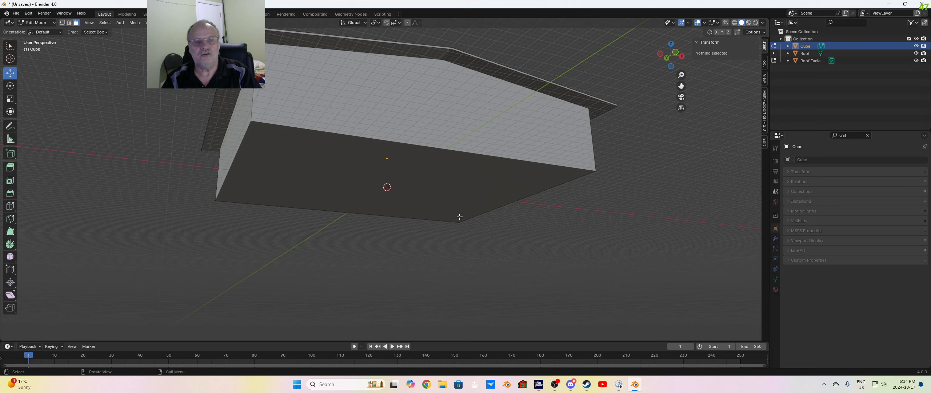
pyautogui.click(355, 174)
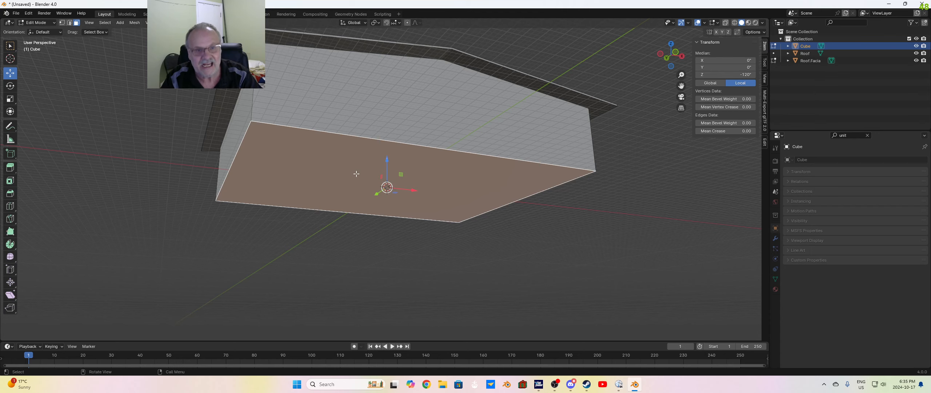
pyautogui.press('h')
pyautogui.moveTo(435, 266); pyautogui.dragTo(437, 294, button='middle')
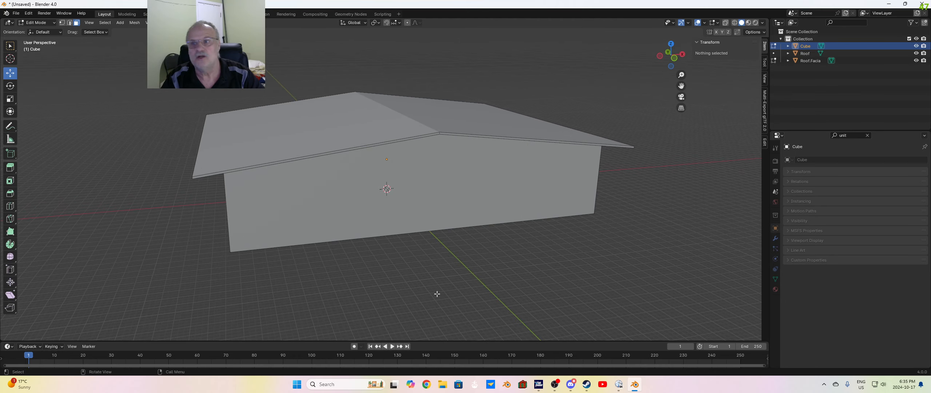
# Step: Rename the Cube building body as Wall
pyautogui.click(804, 54)
pyautogui.click(805, 47)
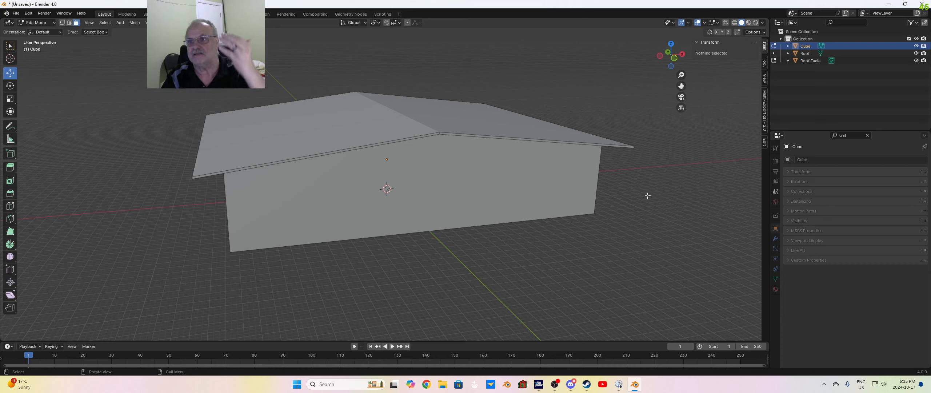
pyautogui.doubleClick(818, 46)
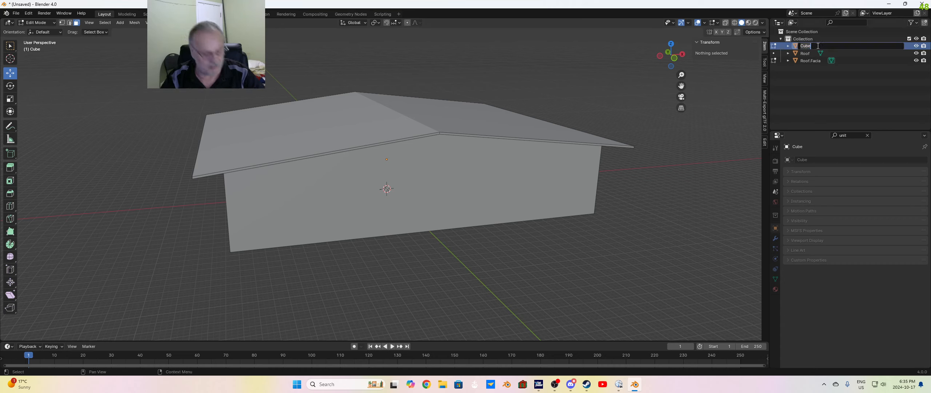
pyautogui.write('Wall')
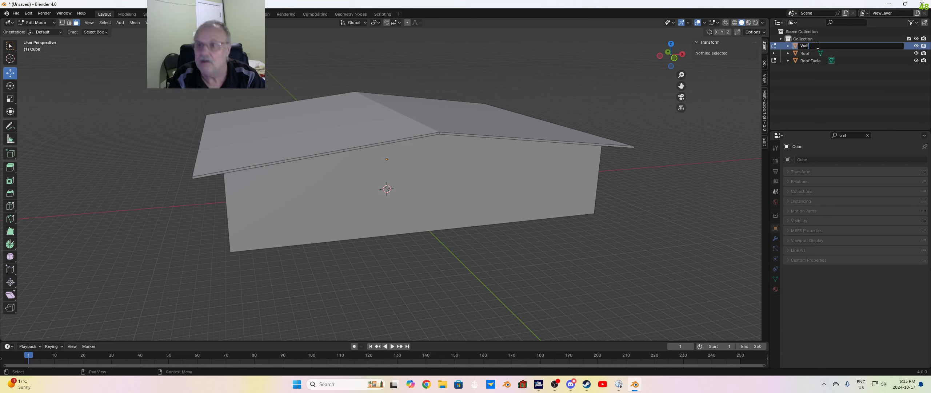
pyautogui.press('Return')
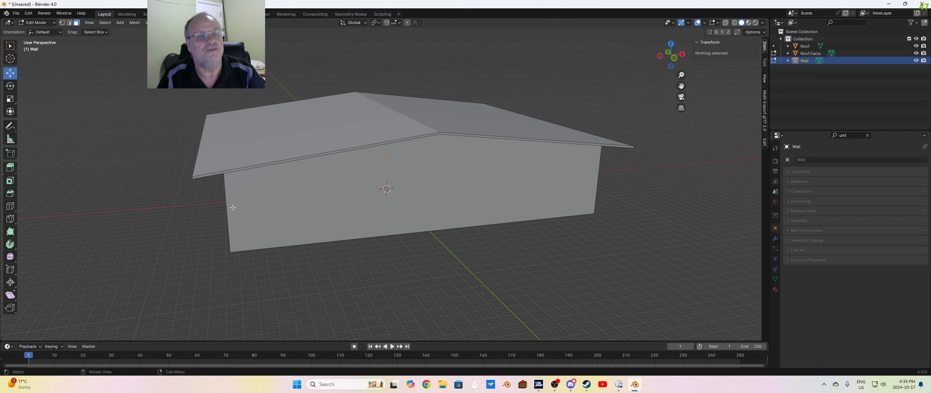
# Step: Separate the front gable wall face at Y -480 from the Wall mesh into its own object
pyautogui.click(449, 200)
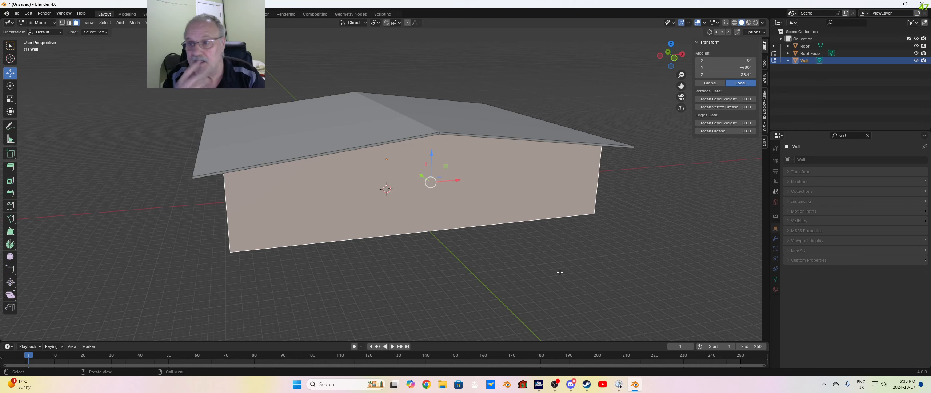
pyautogui.moveTo(505, 269); pyautogui.dragTo(510, 266, button='middle')
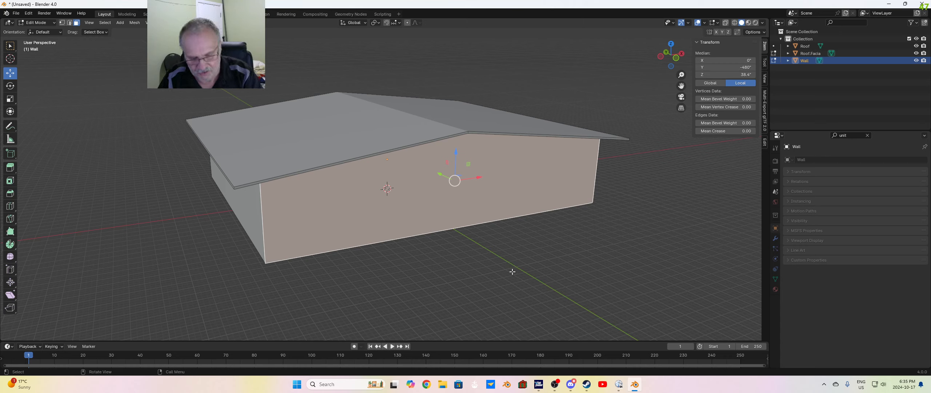
pyautogui.press('p')
pyautogui.click(511, 270)
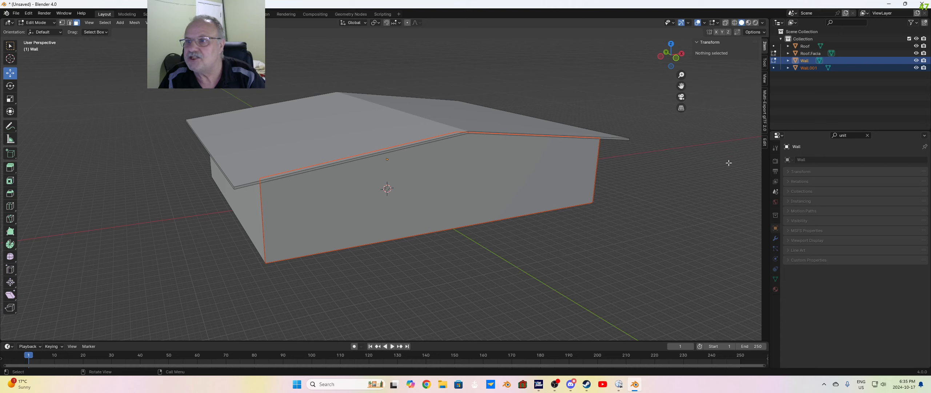
# Step: Rename the separated front gable wall object as Wall.F and leave Edit Mode with nothing selected
pyautogui.doubleClick(816, 67)
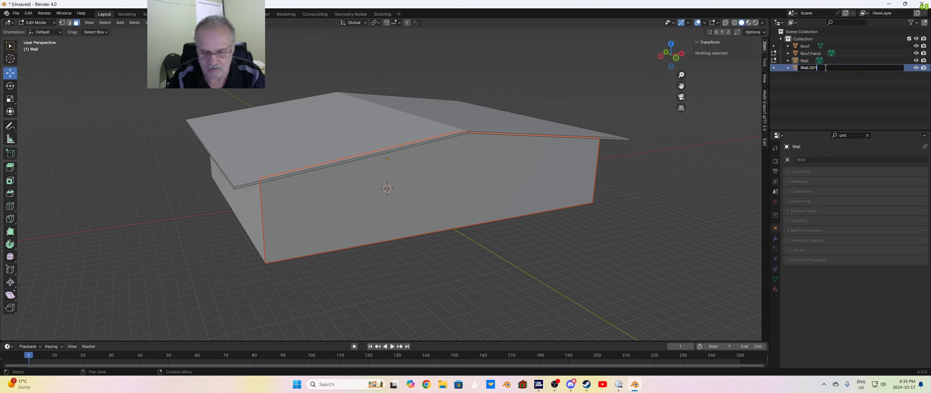
pyautogui.press('BackSpace')
pyautogui.write('F')
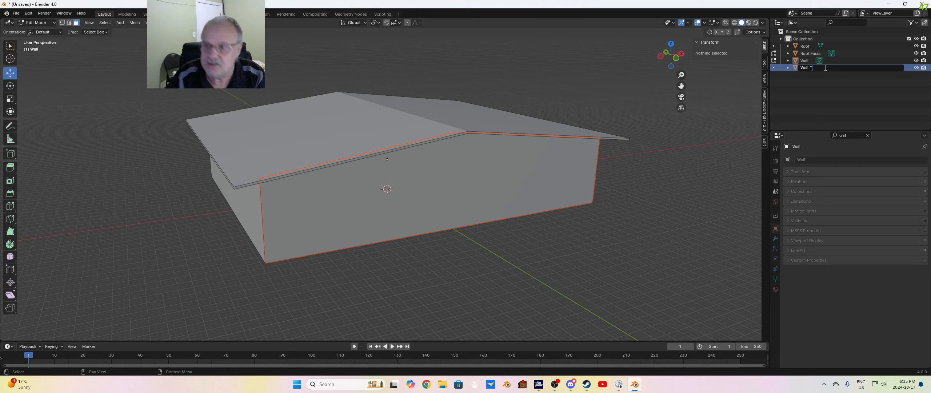
pyautogui.press('Return')
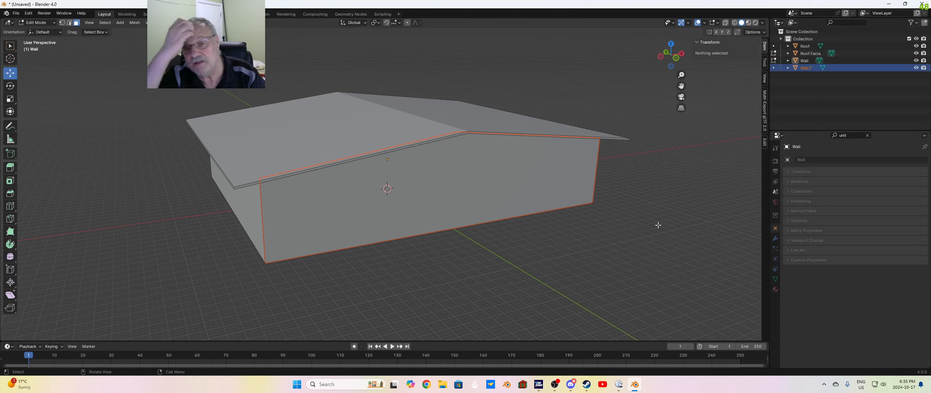
pyautogui.press('Tab')
pyautogui.click(524, 276)
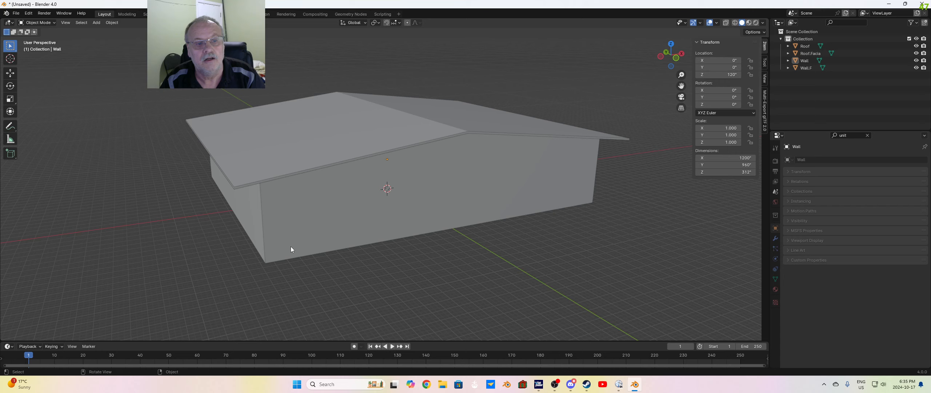
# Step: Open the Wall body for editing and separate its left side face, on the negative X side, into its own object
pyautogui.click(248, 203)
pyautogui.press('Tab')
pyautogui.click(260, 214)
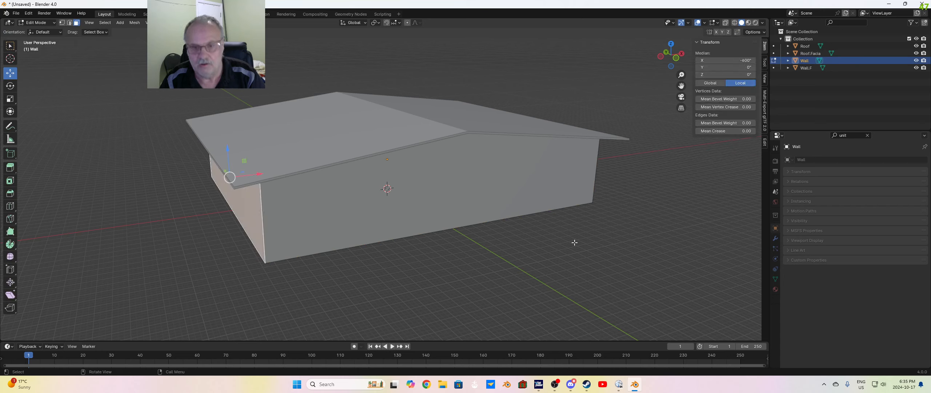
pyautogui.press('p')
pyautogui.click(549, 253)
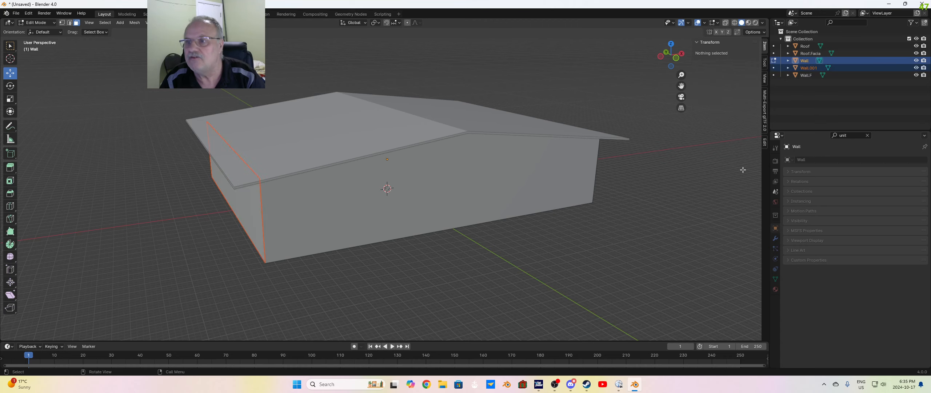
# Step: Rename the separated left side wall object as Wall.L
pyautogui.doubleClick(815, 67)
pyautogui.click(821, 68)
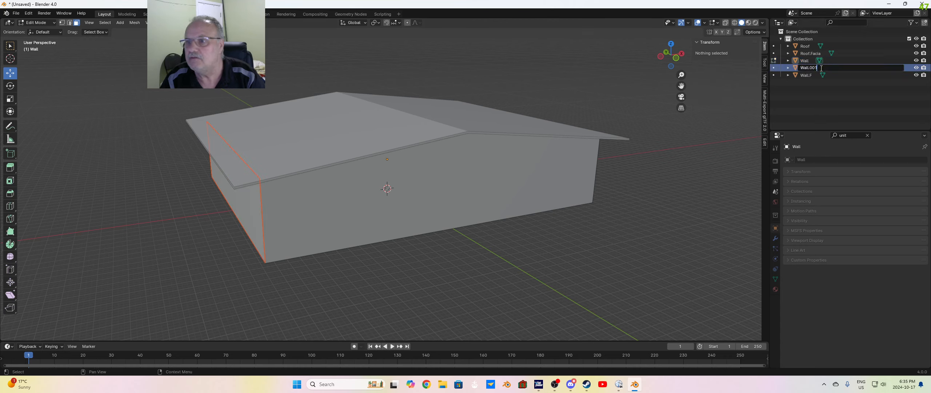
pyautogui.press('BackSpace')
pyautogui.press('BackSpace')
pyautogui.press('BackSpace')
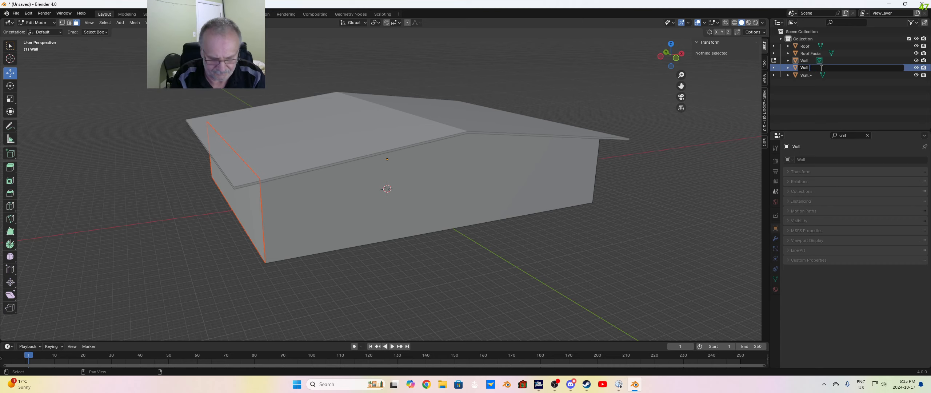
pyautogui.write('L')
pyautogui.press('Return')
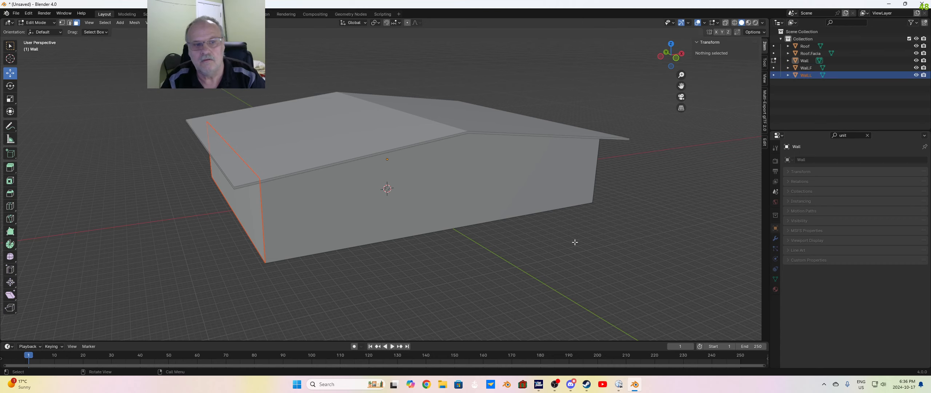
# Step: Separate the right side face of the Wall mesh, on the positive X side, into its own object
pyautogui.moveTo(574, 241); pyautogui.dragTo(512, 243, button='middle')
pyautogui.click(505, 216)
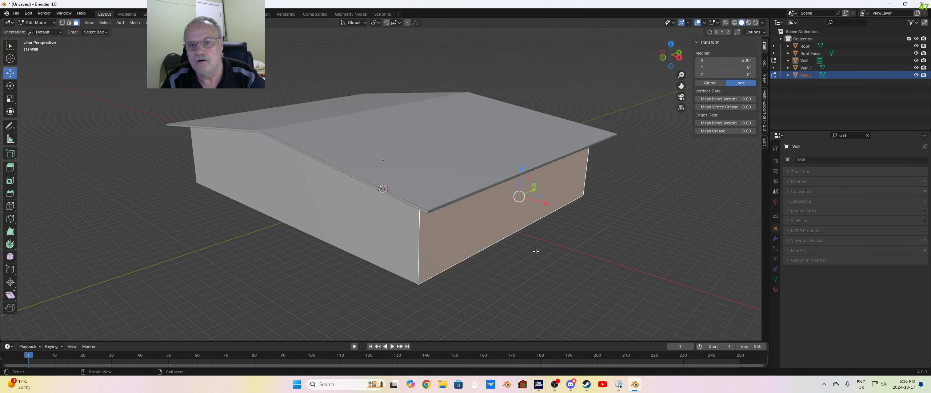
pyautogui.press('p')
pyautogui.click(517, 237)
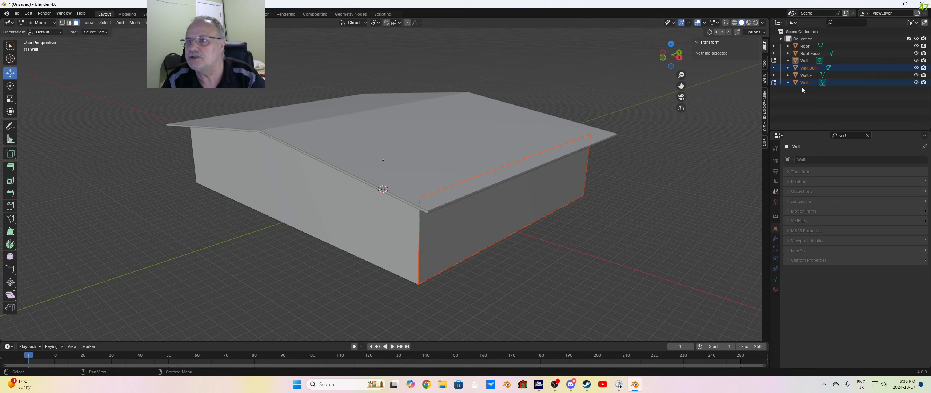
# Step: Rename the separated right side wall object as Wall.R
pyautogui.click(813, 70)
pyautogui.doubleClick(821, 68)
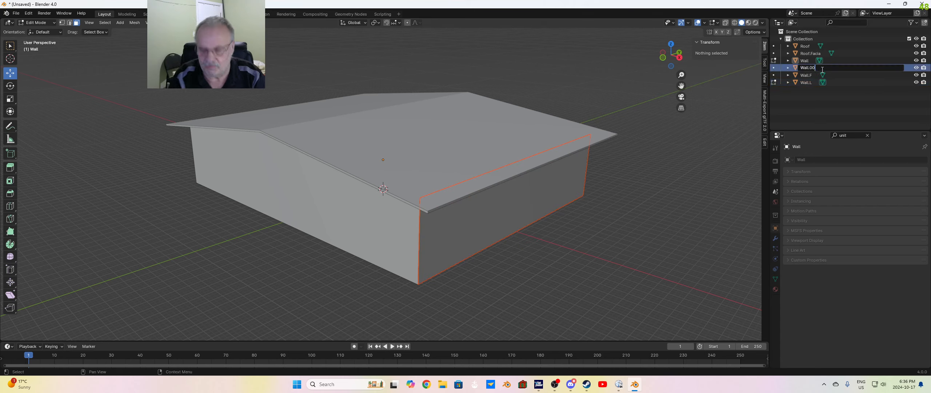
pyautogui.write('R')
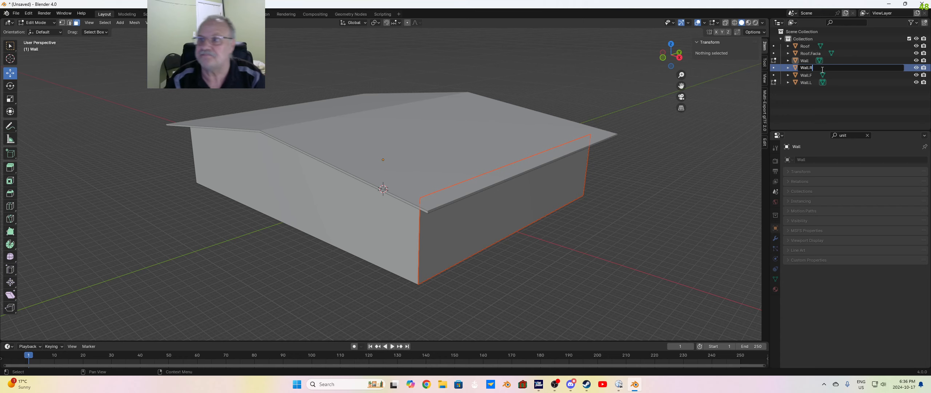
pyautogui.press('Return')
# Step: Reopen only the Wall body for editing and separate its back gable face at Y 480 into its own object
pyautogui.moveTo(555, 272); pyautogui.dragTo(532, 226, button='middle')
pyautogui.press('Tab')
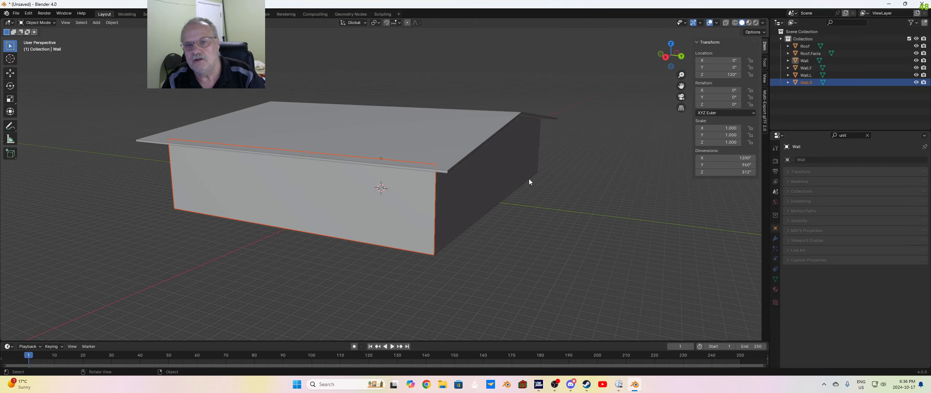
pyautogui.click(504, 169)
pyautogui.press('Tab')
pyautogui.click(488, 170)
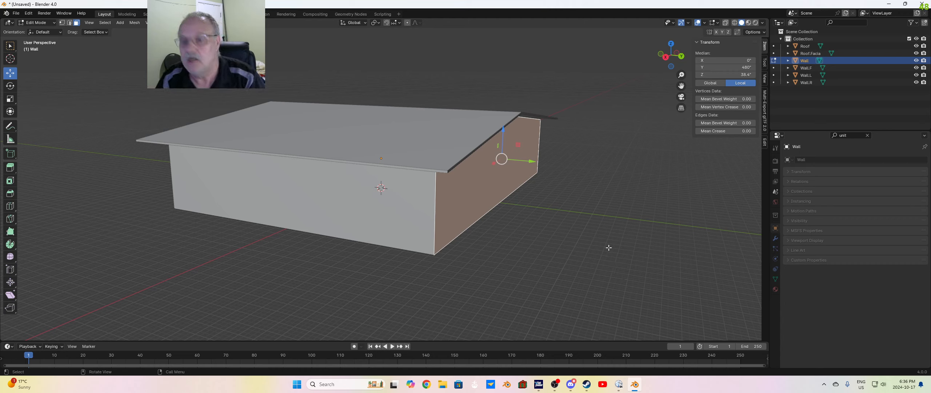
pyautogui.press('p')
pyautogui.click(583, 261)
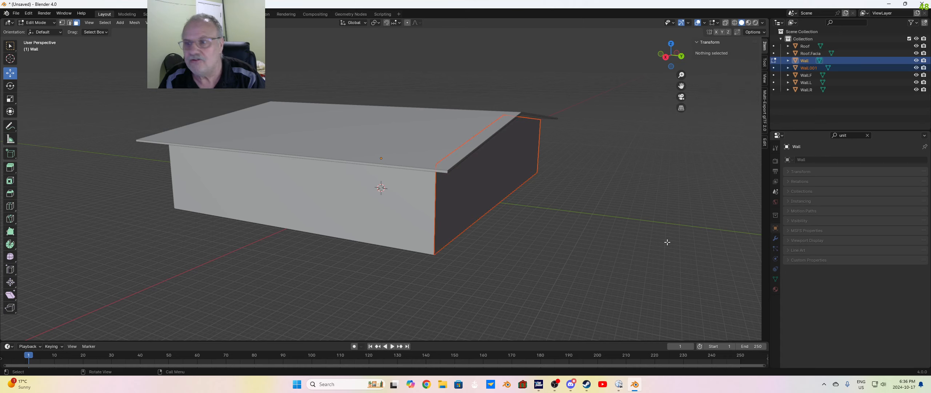
# Step: Rename the separated back gable wall object as Wall.B
pyautogui.doubleClick(813, 69)
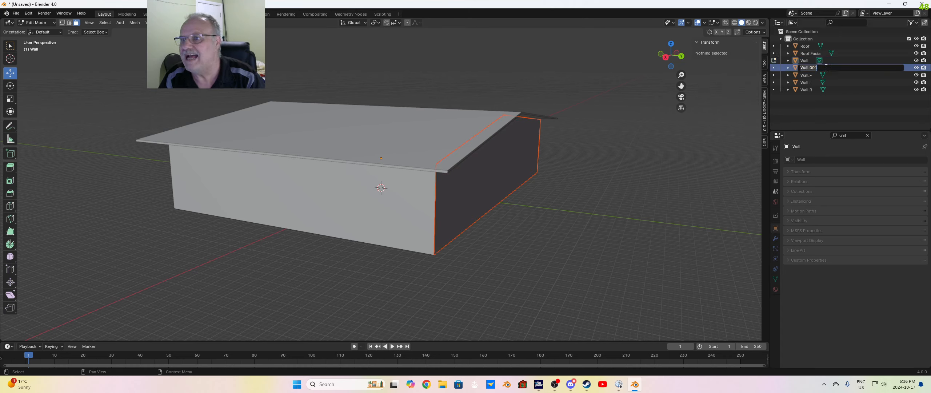
pyautogui.click(827, 67)
pyautogui.press('BackSpace')
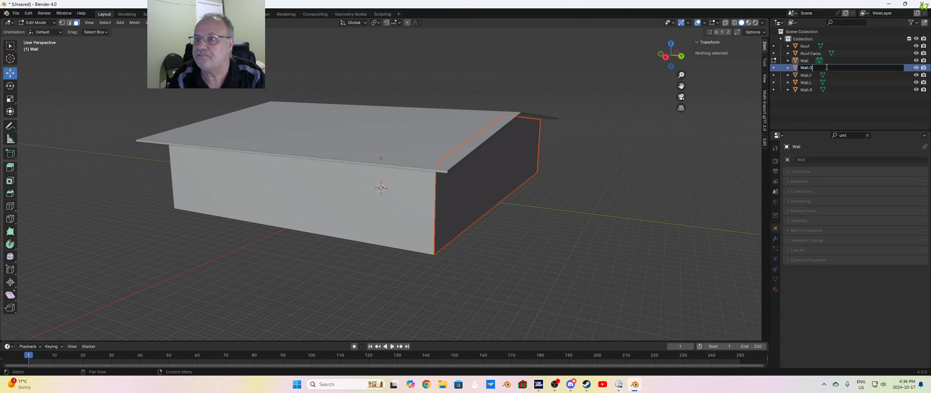
pyautogui.press('BackSpace')
pyautogui.write('B')
pyautogui.press('Return')
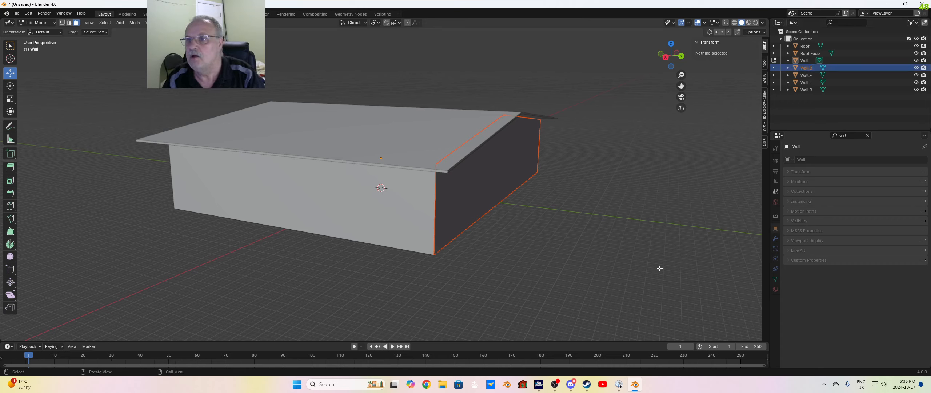
# Step: Compare the leftover Wall object with Wall.B to check which parts of the building each covers
pyautogui.moveTo(596, 259)
pyautogui.mouseDown(button='middle')
pyautogui.moveTo(601, 243)
pyautogui.moveTo(608, 256)
pyautogui.mouseUp(button='middle')
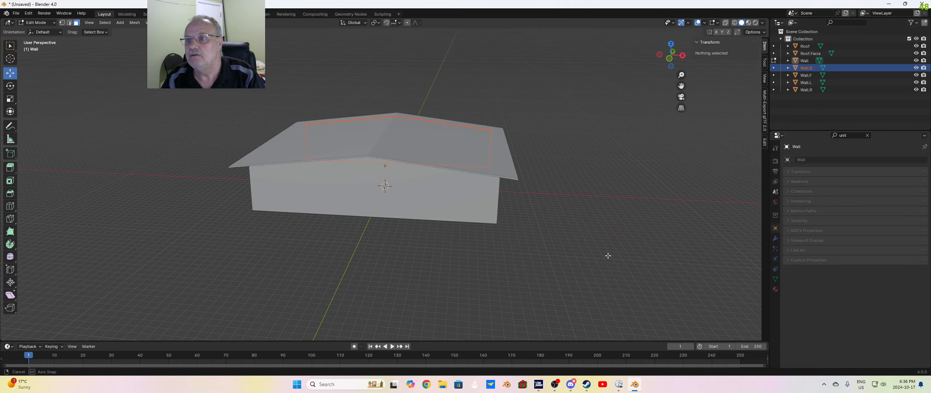
pyautogui.click(807, 61)
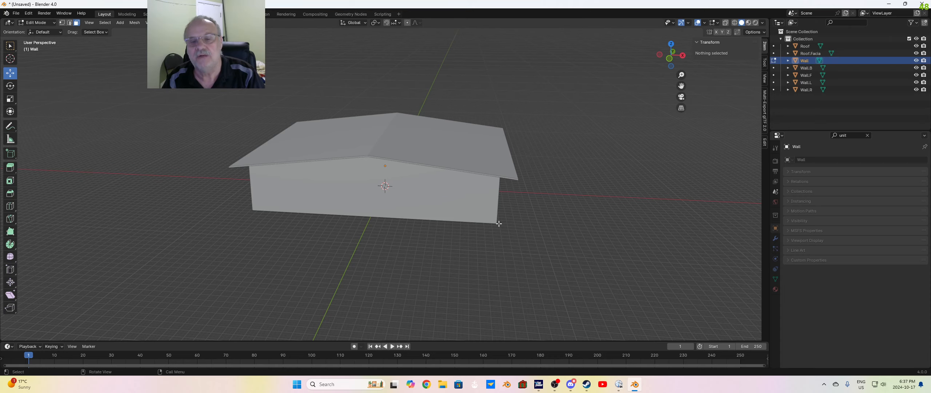
pyautogui.moveTo(504, 255); pyautogui.dragTo(491, 244, button='middle')
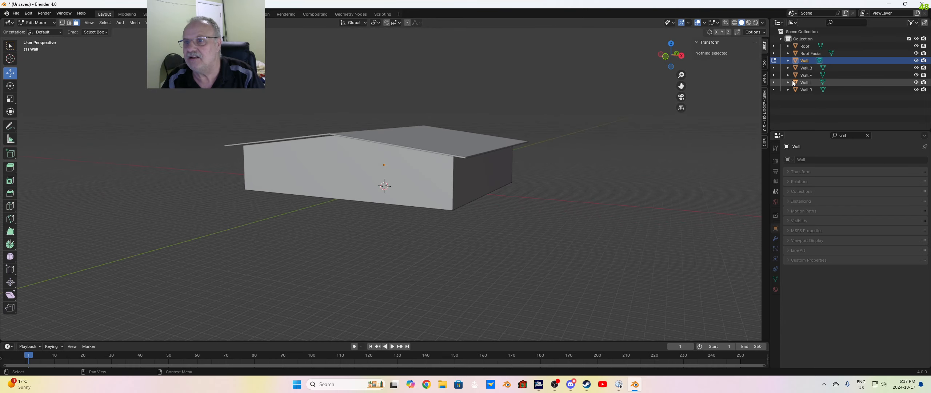
pyautogui.click(797, 69)
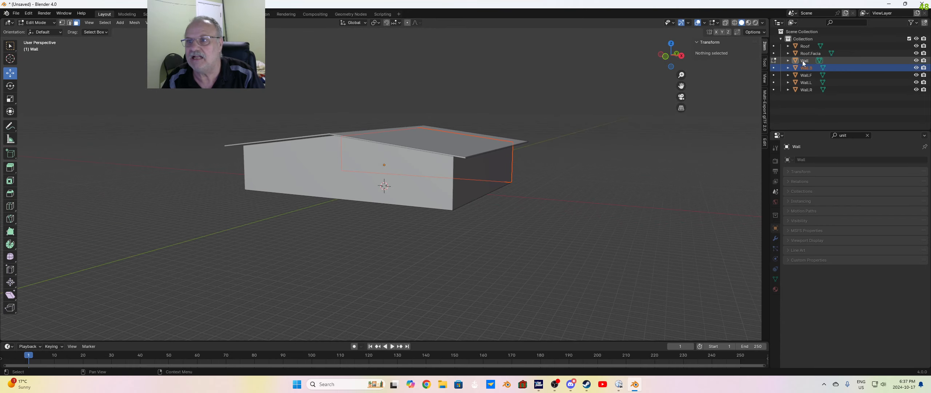
pyautogui.click(803, 60)
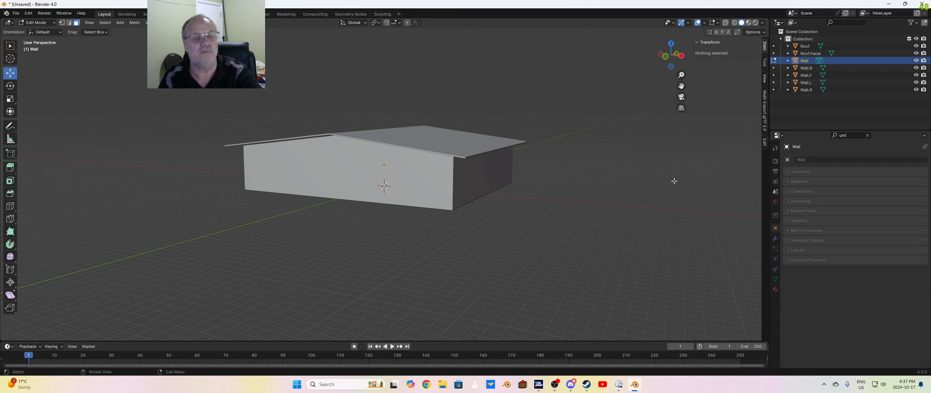
# Step: Try to delete the faces of the leftover Wall object in Edit Mode
pyautogui.rightClick(630, 184)
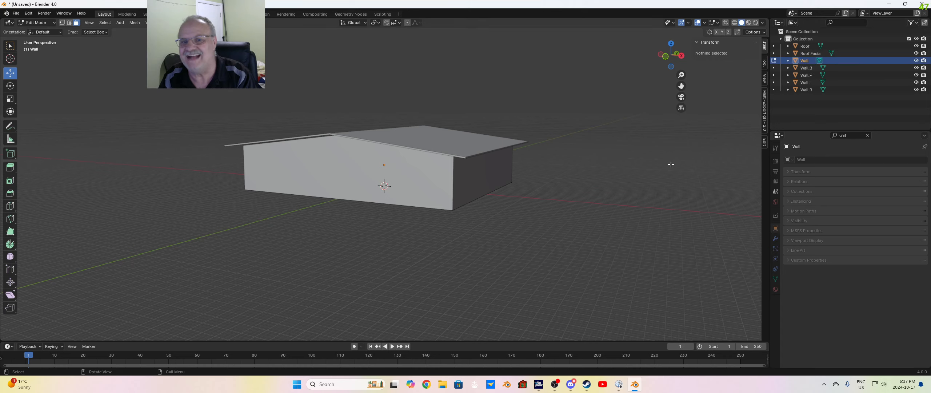
pyautogui.press('x')
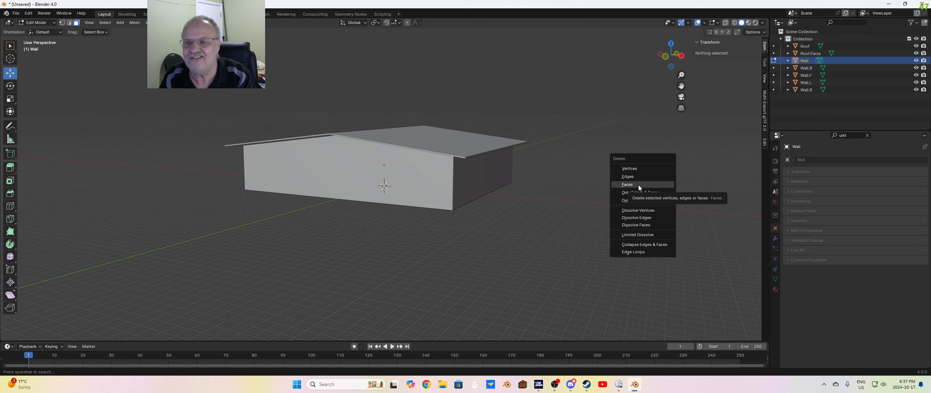
pyautogui.click(627, 184)
pyautogui.moveTo(585, 201); pyautogui.dragTo(576, 208, button='middle')
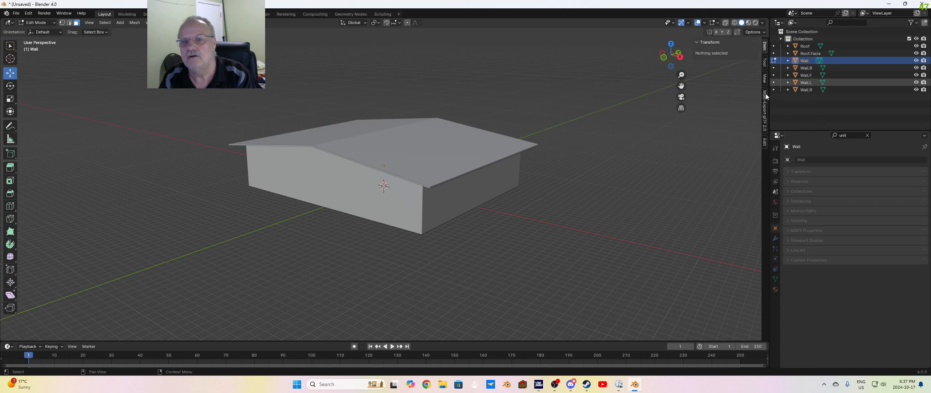
# Step: Delete the whole leftover Wall object from the scene collection
pyautogui.press('x')
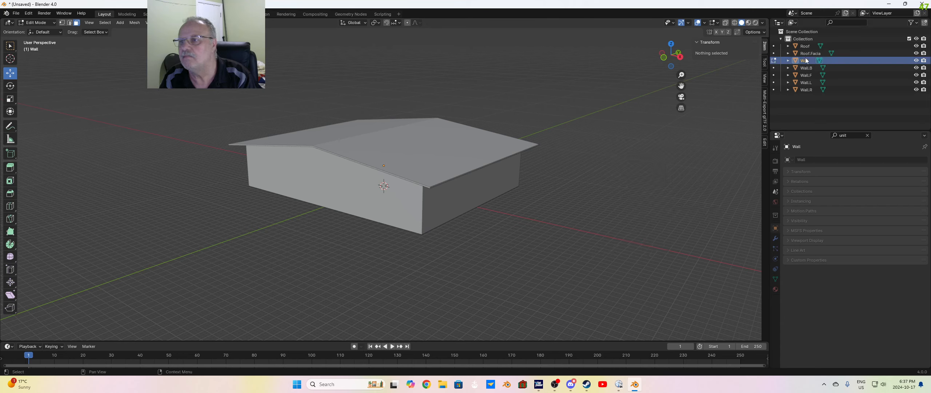
pyautogui.press('Delete')
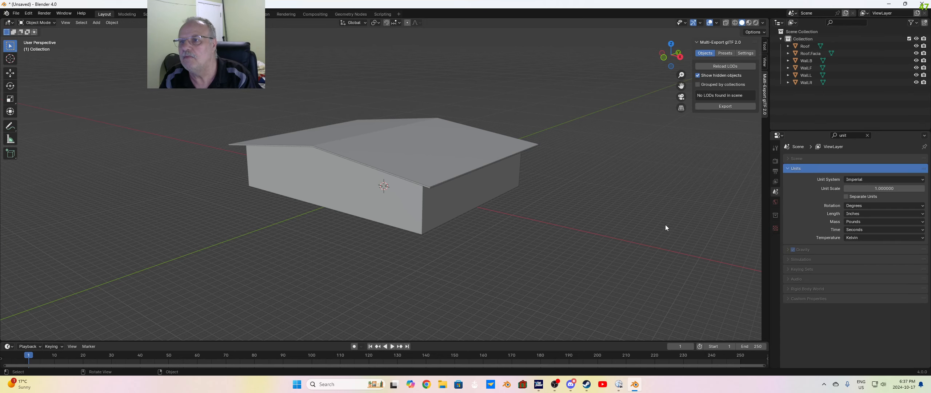
pyautogui.moveTo(665, 224); pyautogui.dragTo(626, 268, button='middle')
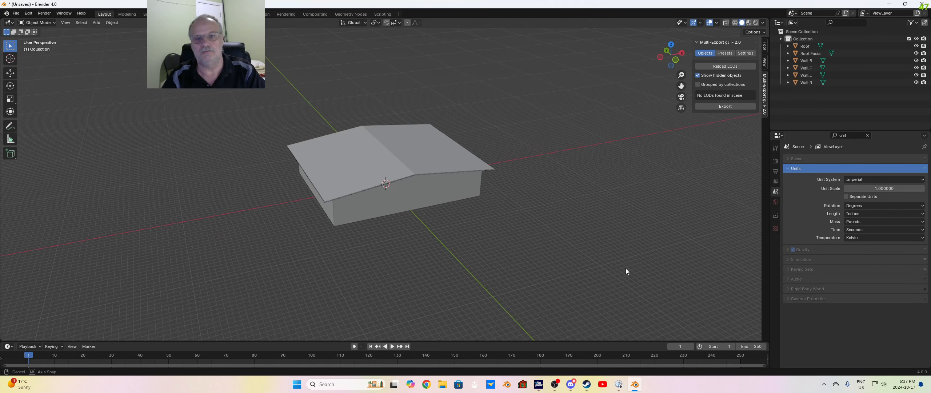
# Step: Select Wall.F to check which wall of the building it covers, and deselect it
pyautogui.click(807, 67)
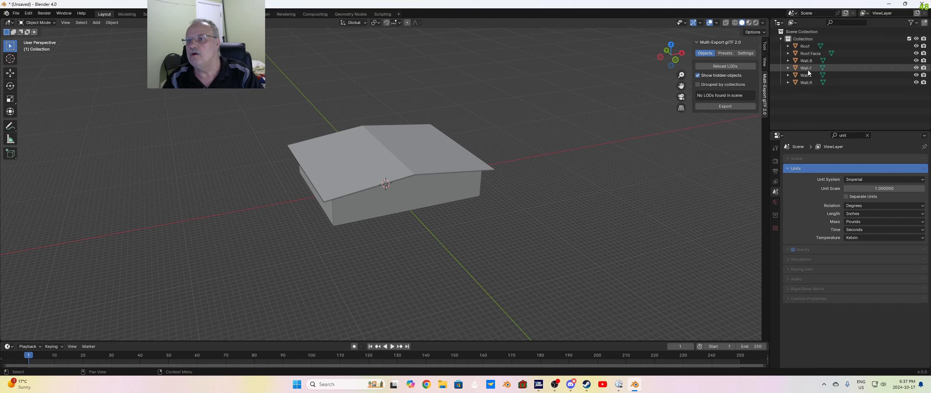
pyautogui.moveTo(615, 198); pyautogui.dragTo(504, 240, button='middle')
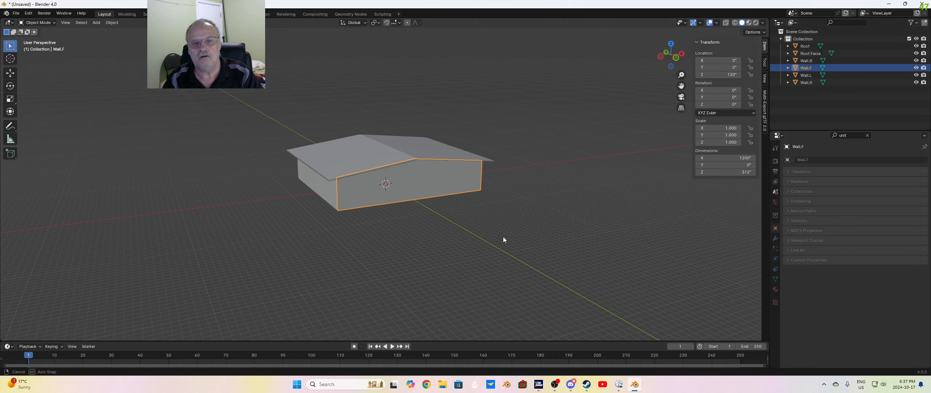
pyautogui.click(522, 240)
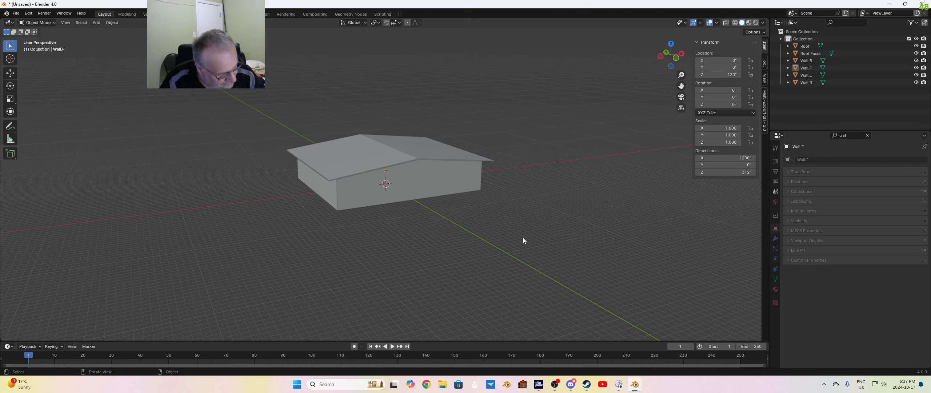
# Step: Open the long side wall Wall.L in Edit Mode
pyautogui.moveTo(483, 240); pyautogui.dragTo(488, 237, button='middle')
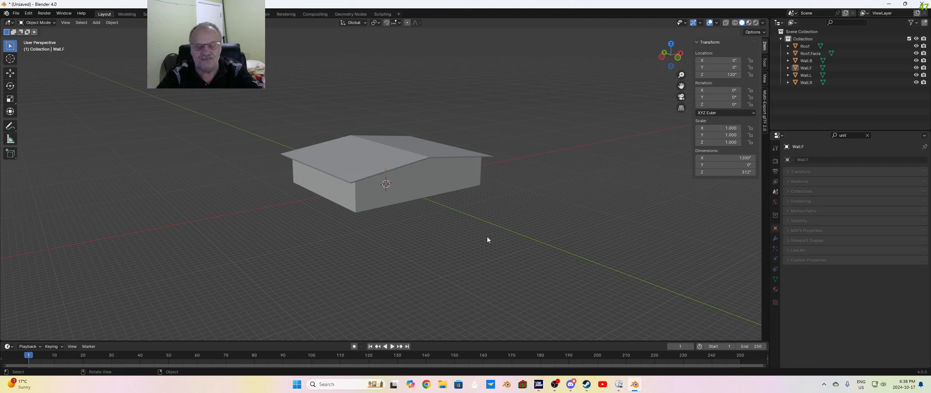
pyautogui.moveTo(432, 244); pyautogui.dragTo(438, 241, button='middle')
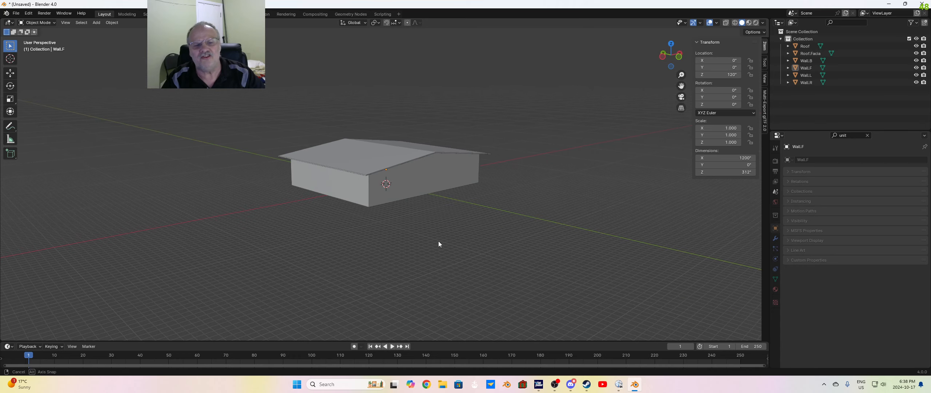
pyautogui.click(315, 181)
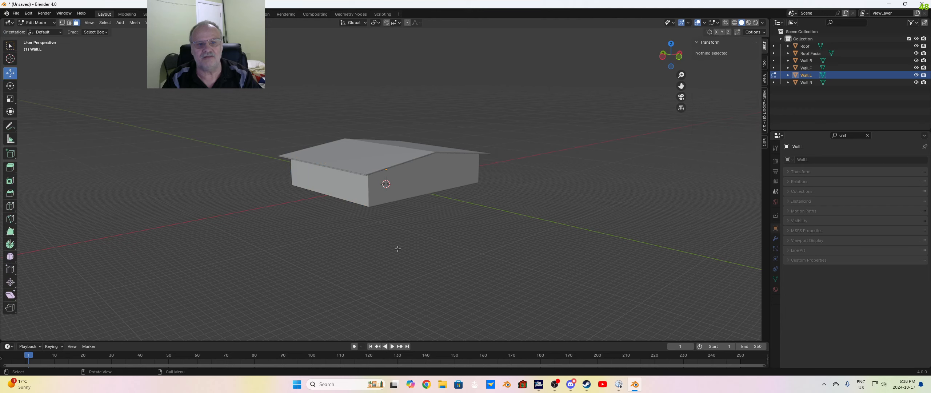
pyautogui.press('Tab')
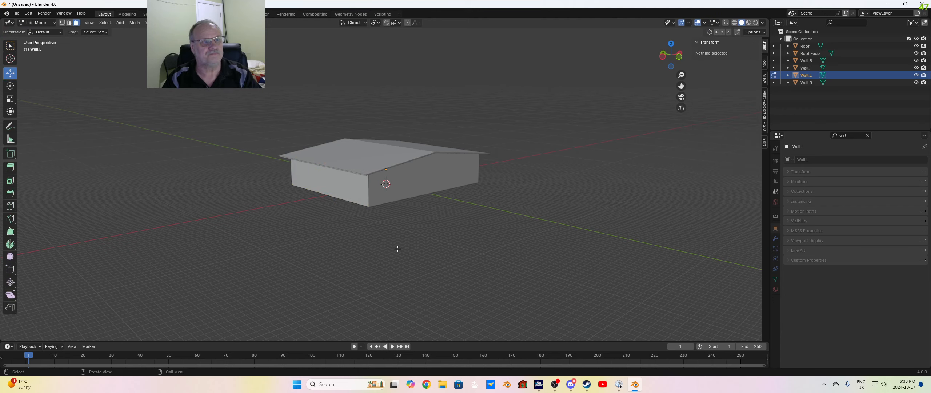
# Step: Open the reference picture Hangar-Tut-005-1 from the Blender Tut video folder to examine the hangar's side windows, and return to Blender
pyautogui.click(441, 384)
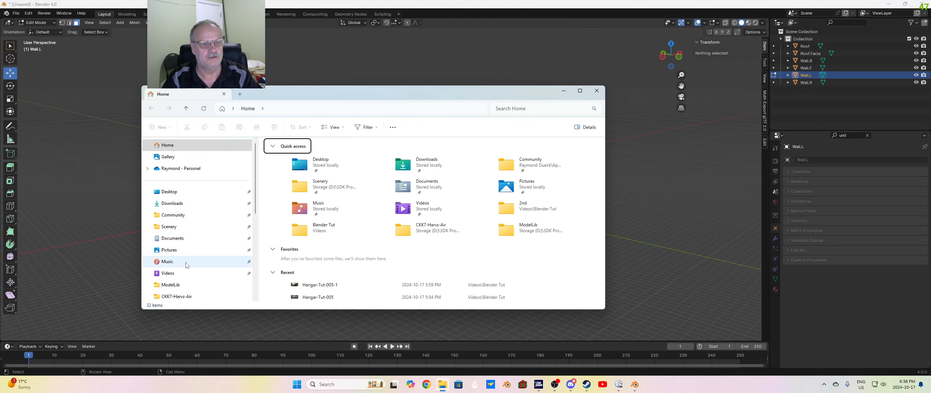
pyautogui.click(186, 273)
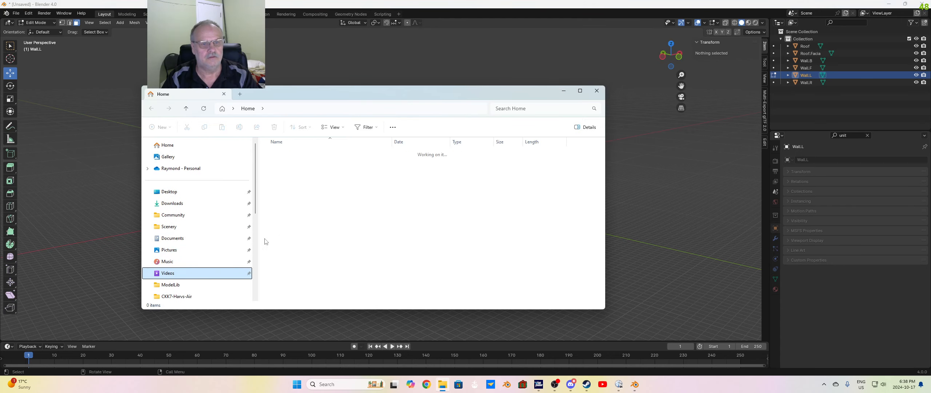
pyautogui.doubleClick(287, 160)
pyautogui.doubleClick(285, 160)
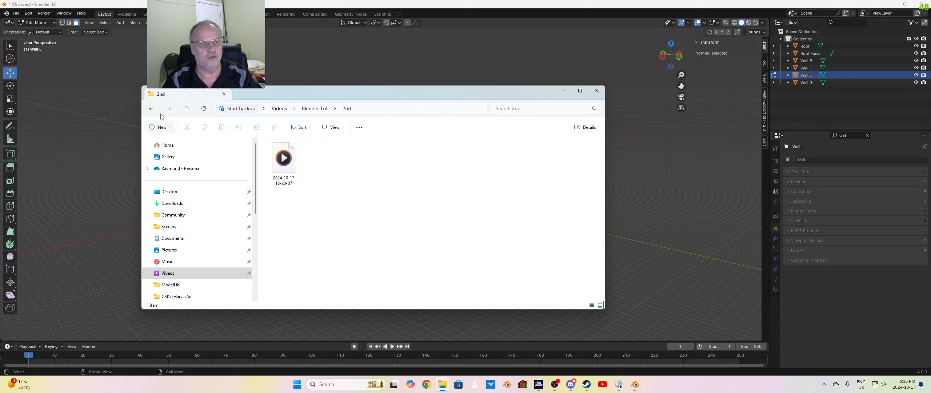
pyautogui.click(151, 109)
pyautogui.click(425, 230)
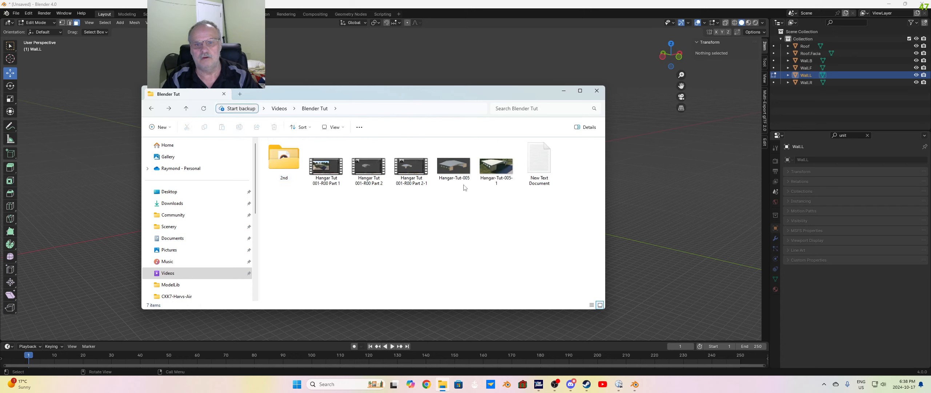
pyautogui.doubleClick(496, 165)
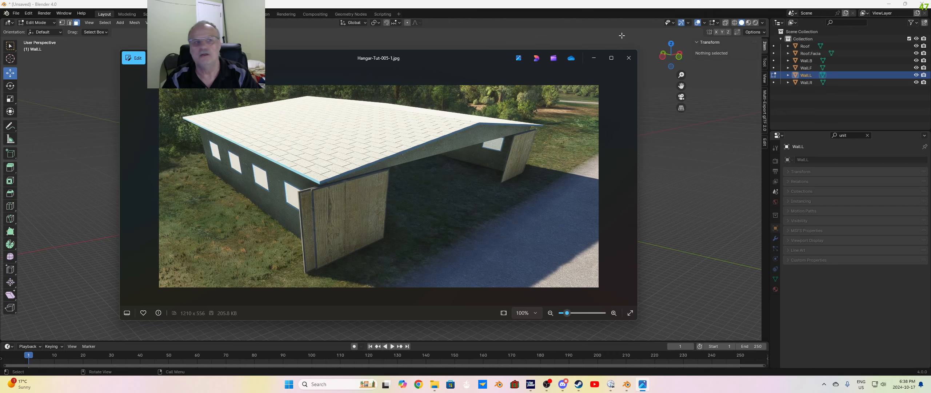
pyautogui.click(594, 59)
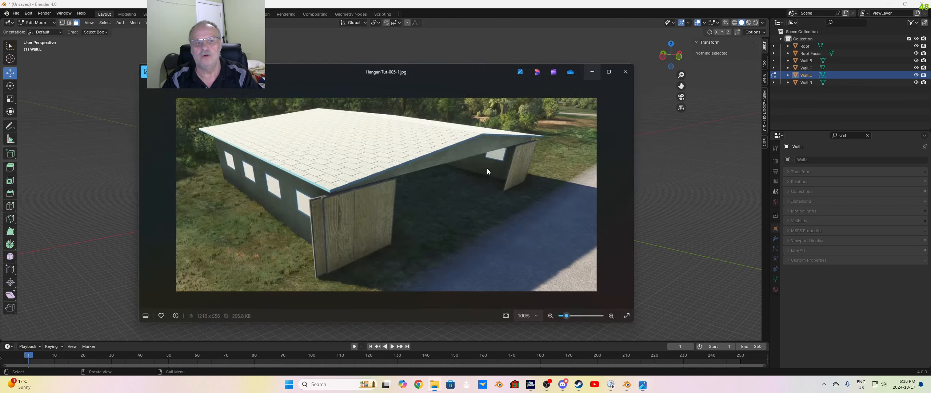
pyautogui.click(563, 91)
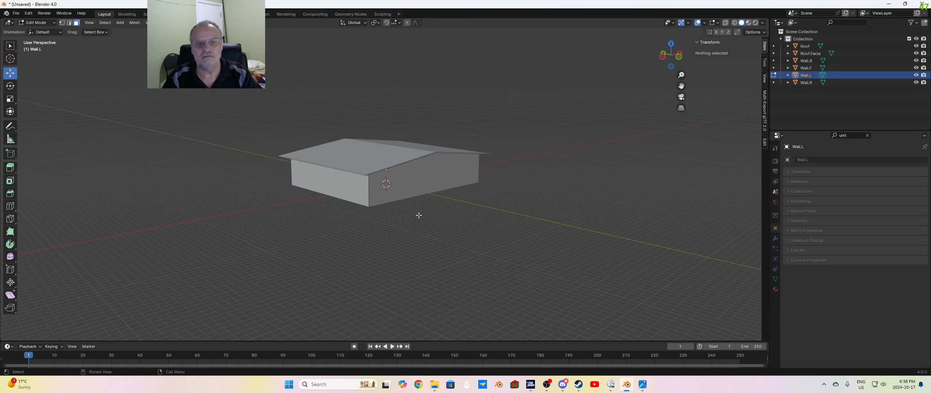
# Step: Subdivide the two vertical end edges of Wall.L with one cut to split the wall horizontally
pyautogui.moveTo(409, 234)
pyautogui.mouseDown(button='middle')
pyautogui.moveTo(398, 231)
pyautogui.moveTo(424, 229)
pyautogui.mouseUp(button='middle')
pyautogui.click(70, 22)
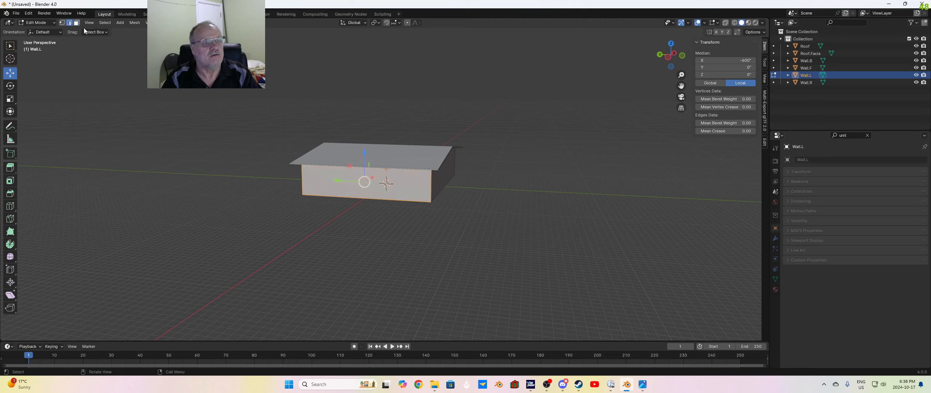
pyautogui.click(399, 201)
pyautogui.click(430, 192)
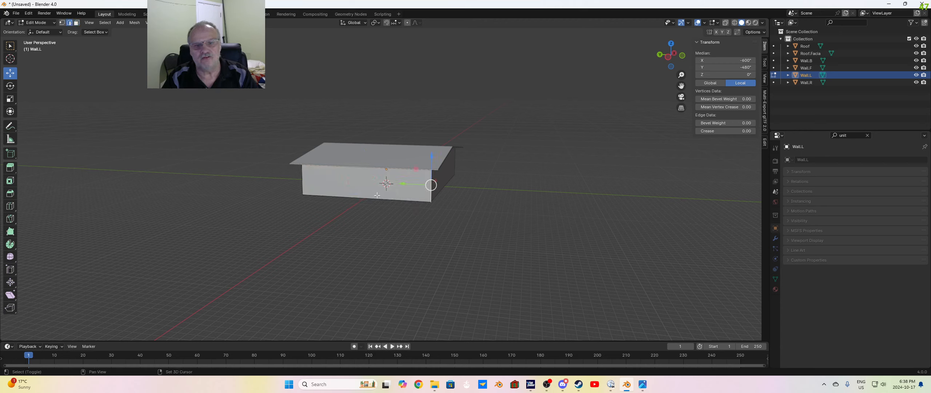
pyautogui.keyDown('shift'); pyautogui.click(303, 180); pyautogui.keyUp('shift')
pyautogui.rightClick(331, 177)
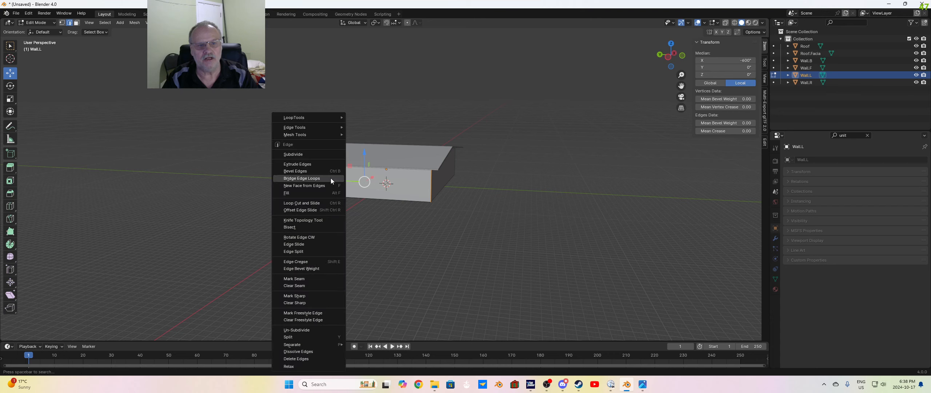
pyautogui.click(301, 153)
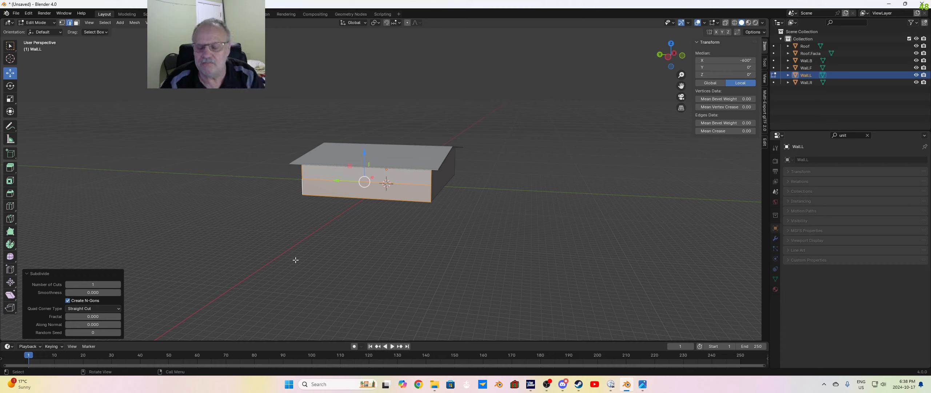
pyautogui.click(424, 236)
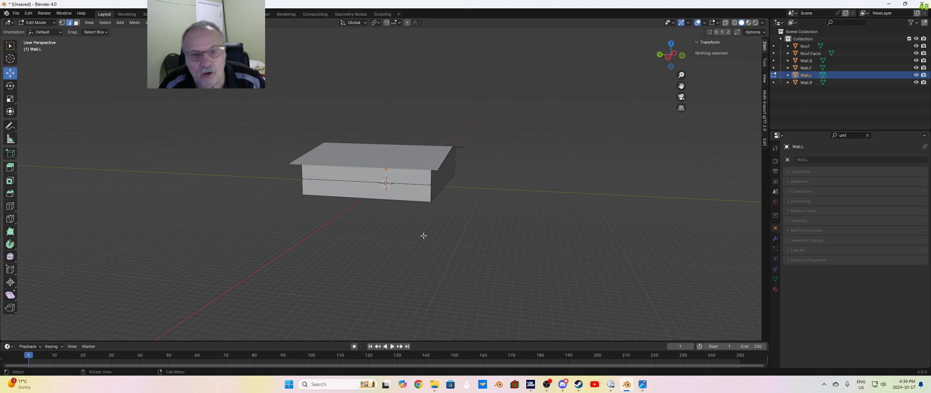
# Step: Move the new horizontal edge of Wall.L down about 21 inches along Z
pyautogui.click(420, 184)
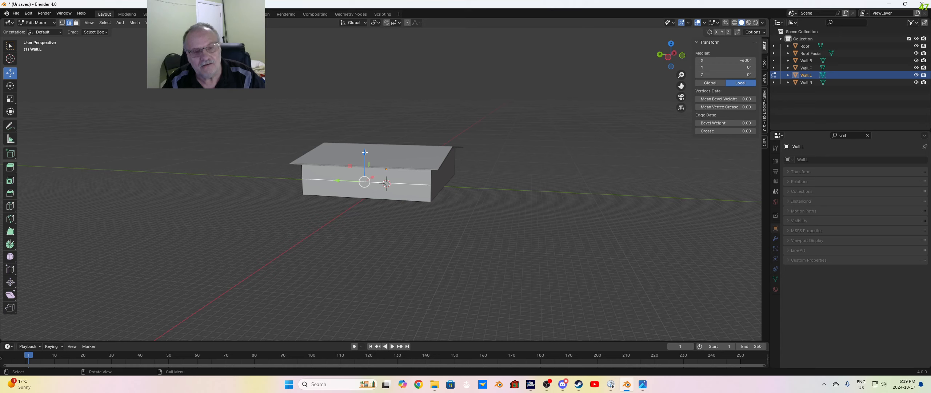
pyautogui.moveTo(365, 152); pyautogui.dragTo(365, 157)
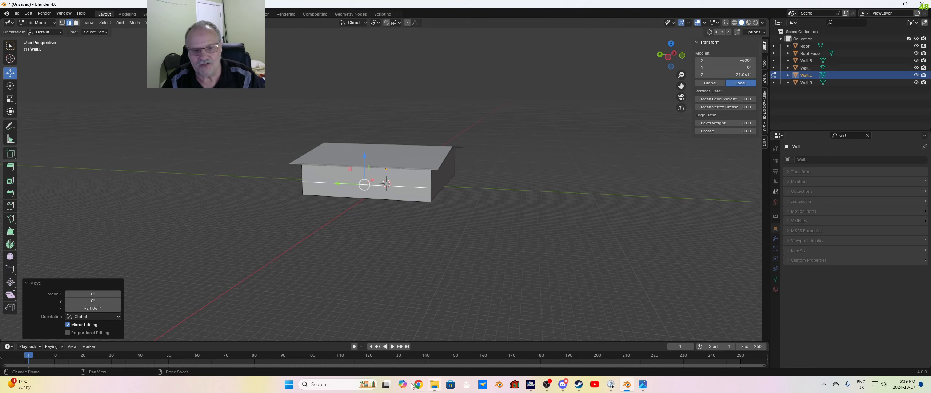
# Step: Open Calculator, work out 120 minus 84, and switch back to Blender
pyautogui.click(351, 384)
pyautogui.write('calculator')
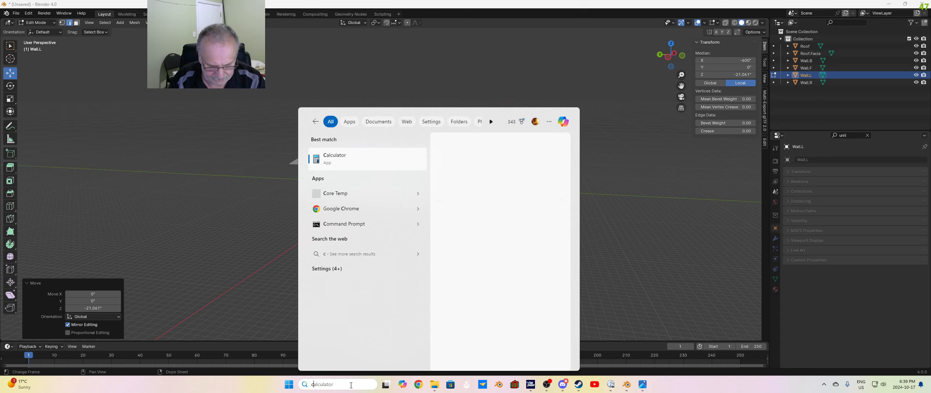
pyautogui.click(363, 158)
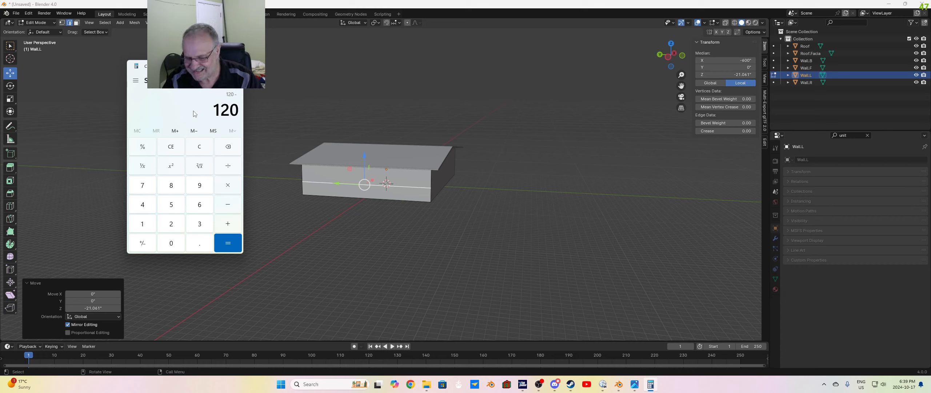
pyautogui.press('Return')
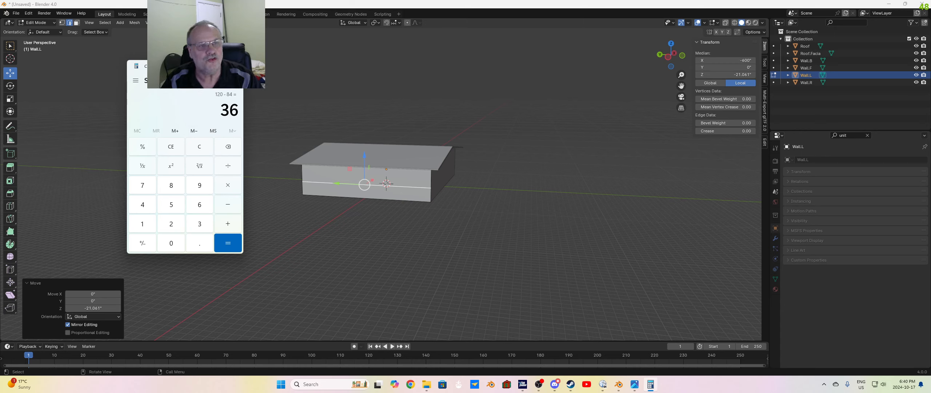
pyautogui.hotkey('alt', 'Tab')
# Step: Set the horizontal edge's Z movement to -36 inches and deselect it
pyautogui.click(113, 306)
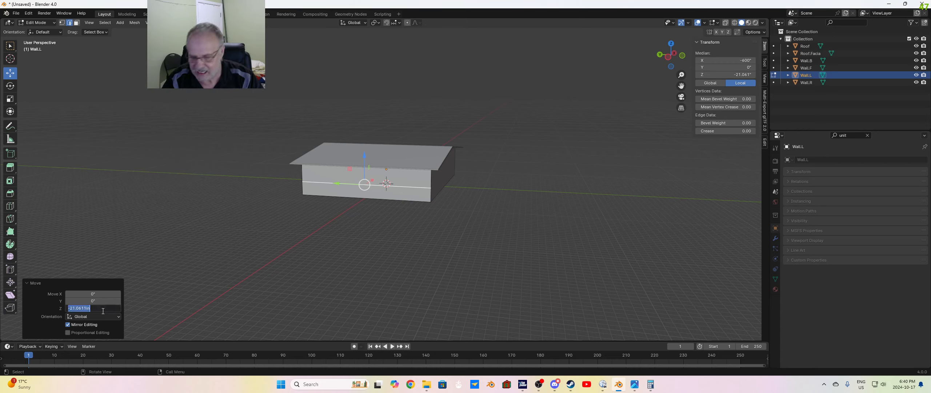
pyautogui.write('-36')
pyautogui.press('Return')
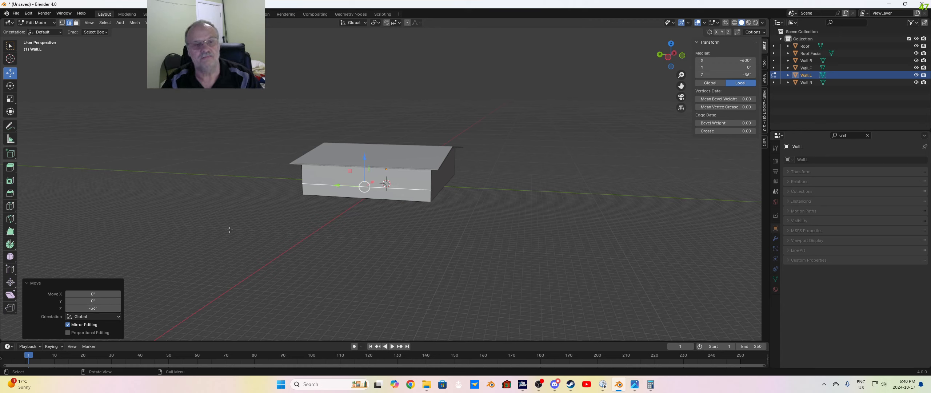
pyautogui.click(314, 220)
# Step: Subdivide the two vertical end edges above the horizontal line on Wall.L to add a second horizontal edge
pyautogui.click(303, 178)
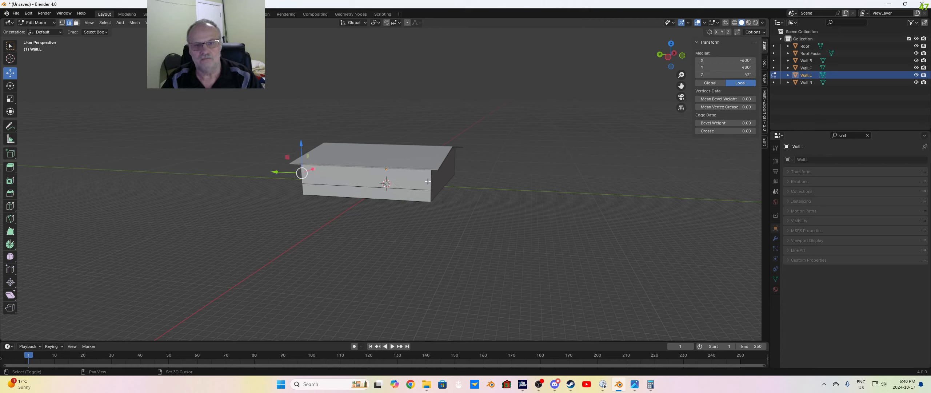
pyautogui.rightClick(405, 179)
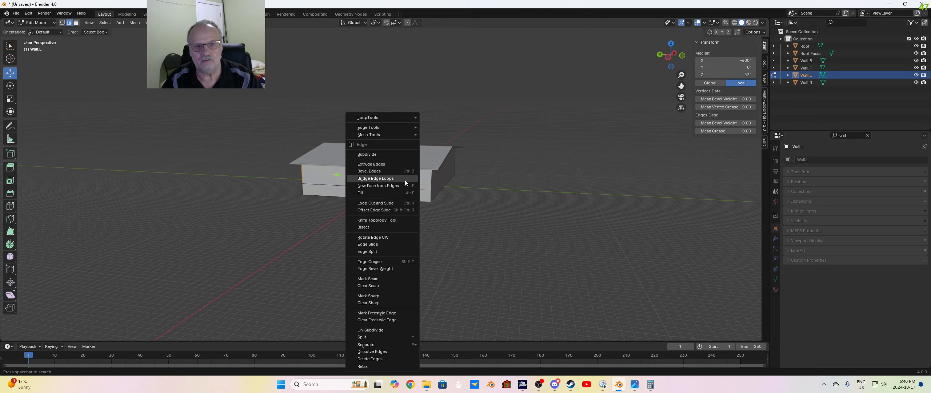
pyautogui.click(391, 154)
pyautogui.click(405, 230)
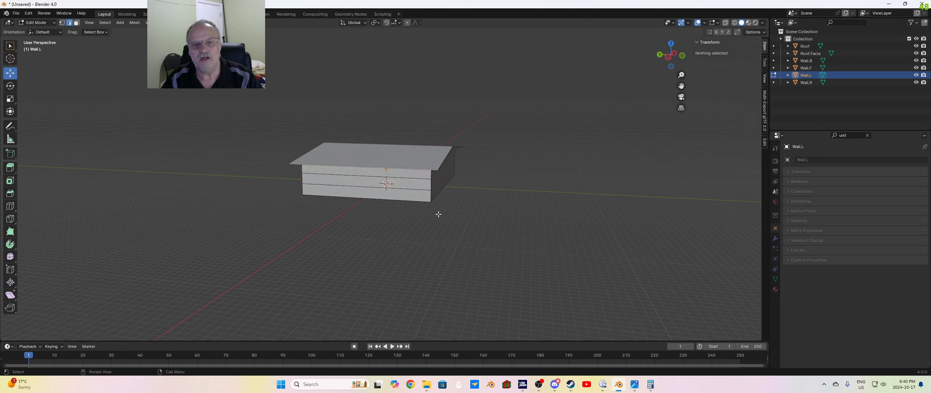
# Step: Select the lower horizontal edge of Wall.L, calculate 78 minus 12 in Calculator, and return to Blender
pyautogui.click(425, 190)
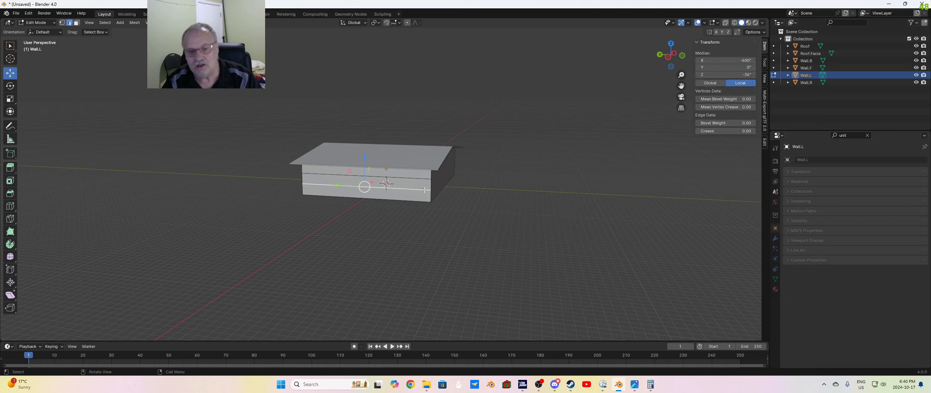
pyautogui.click(650, 384)
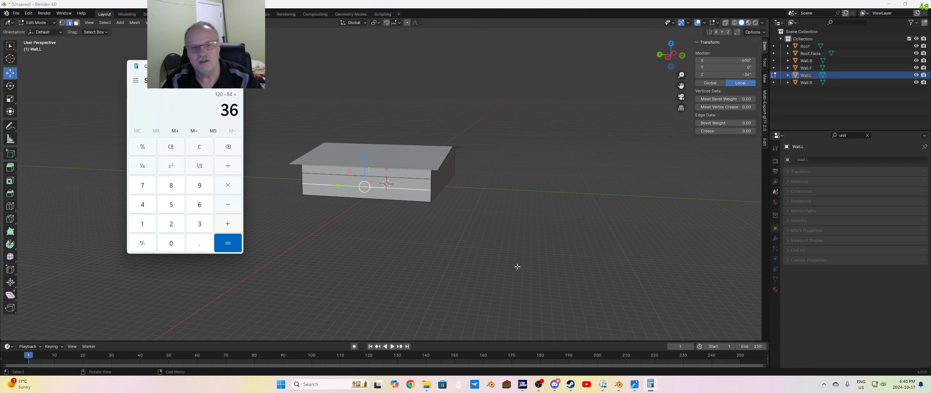
pyautogui.press('Escape')
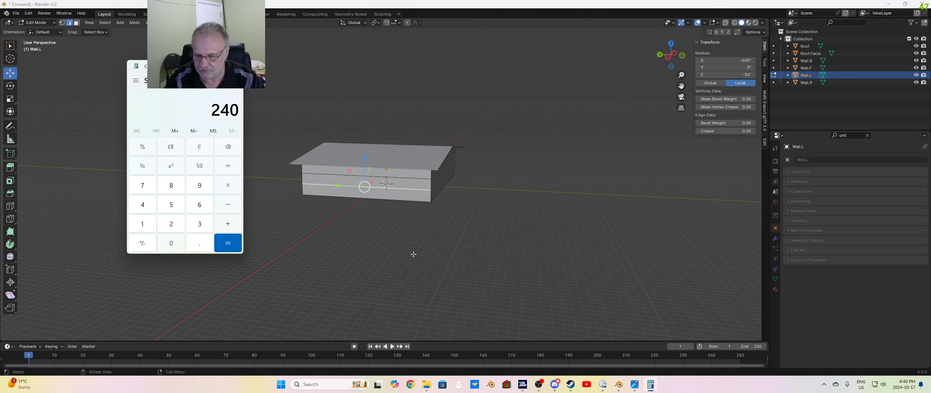
pyautogui.write('8')
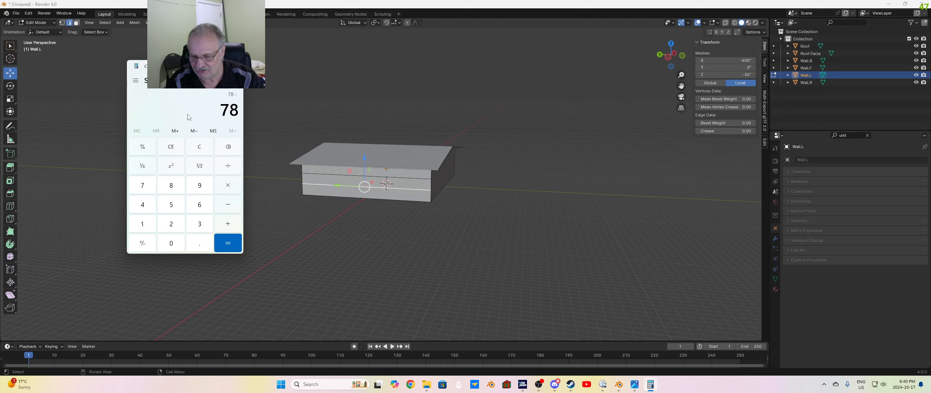
pyautogui.write('12')
pyautogui.press('Return')
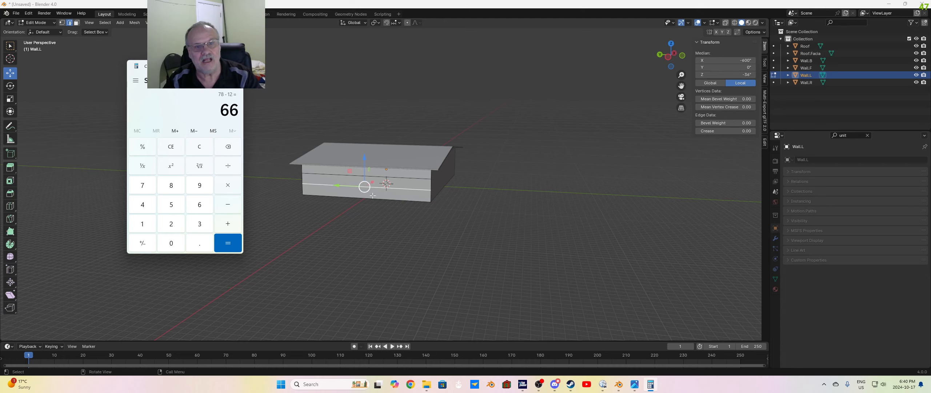
pyautogui.click(202, 66)
pyautogui.scroll(4, 368, 175)
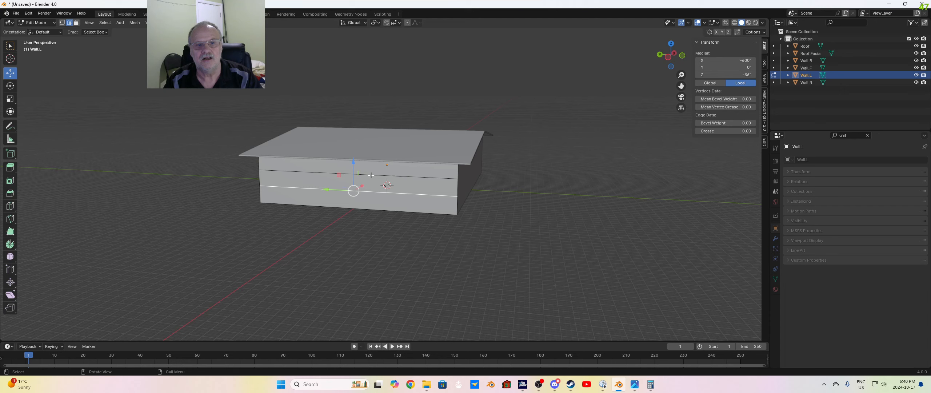
# Step: Move the upper horizontal edge of Wall.L down with a Z movement of -66 inches and deselect it
pyautogui.click(349, 173)
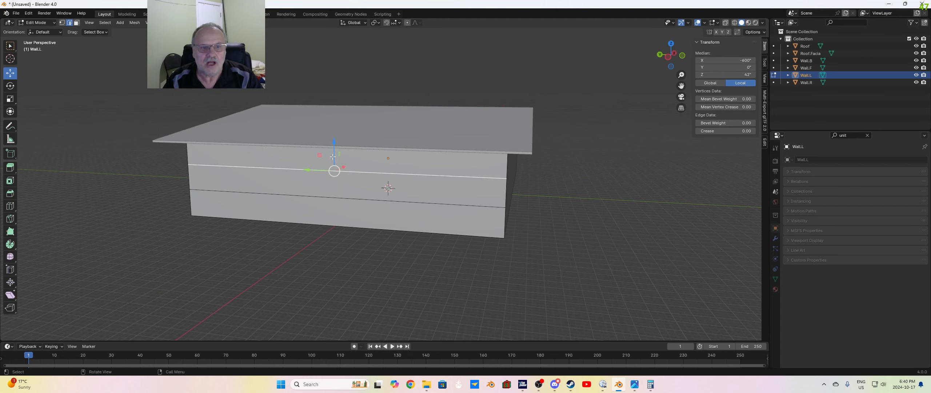
pyautogui.moveTo(334, 142); pyautogui.dragTo(334, 156)
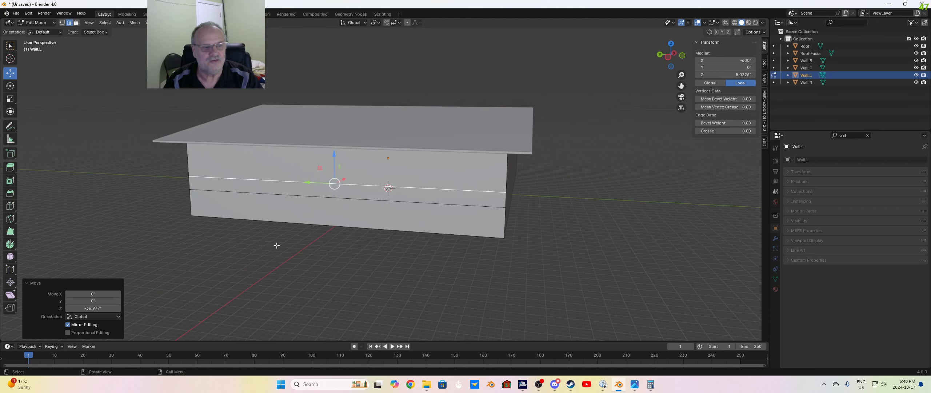
pyautogui.click(103, 308)
pyautogui.write('-66')
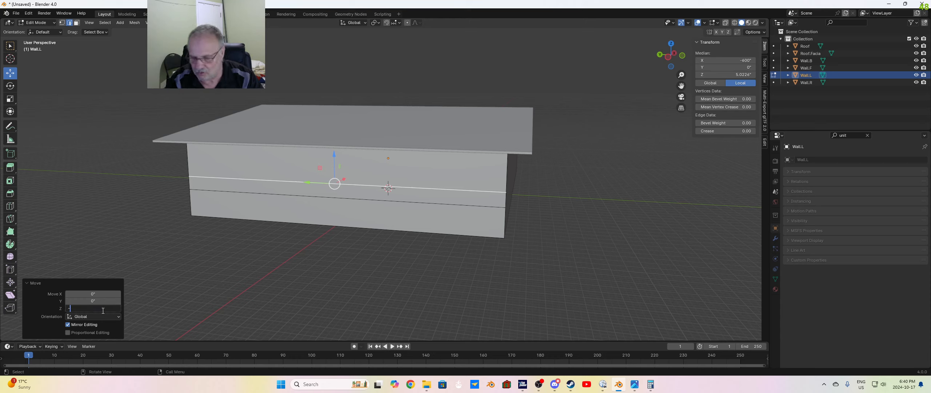
pyautogui.press('Return')
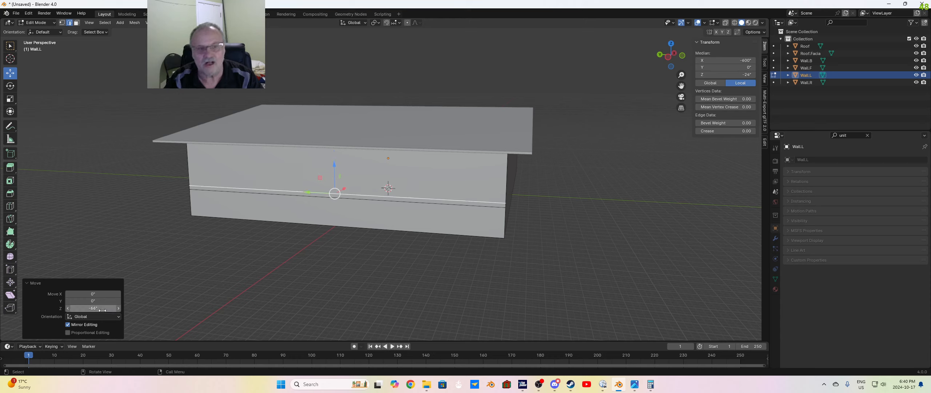
pyautogui.click(431, 286)
# Step: Subdivide the two vertical end edges above the horizontal lines on Wall.L to add a third horizontal edge
pyautogui.keyDown('shift'); pyautogui.click(506, 181); pyautogui.keyUp('shift')
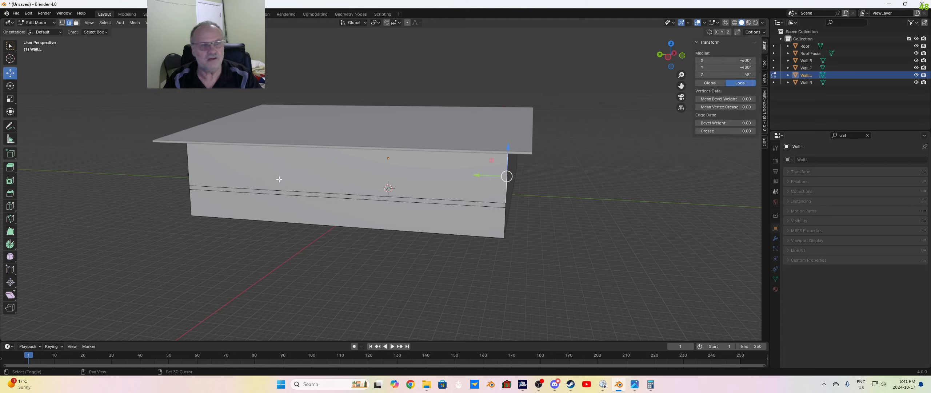
pyautogui.keyDown('shift'); pyautogui.click(188, 165); pyautogui.keyUp('shift')
pyautogui.rightClick(199, 165)
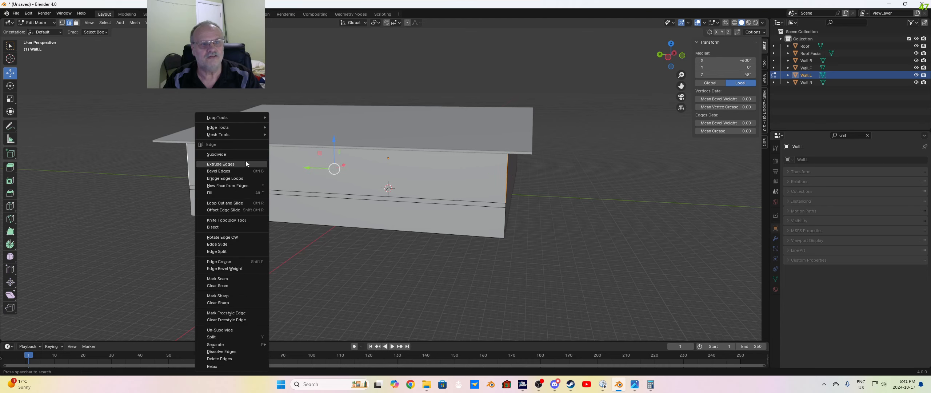
pyautogui.click(243, 158)
pyautogui.click(364, 228)
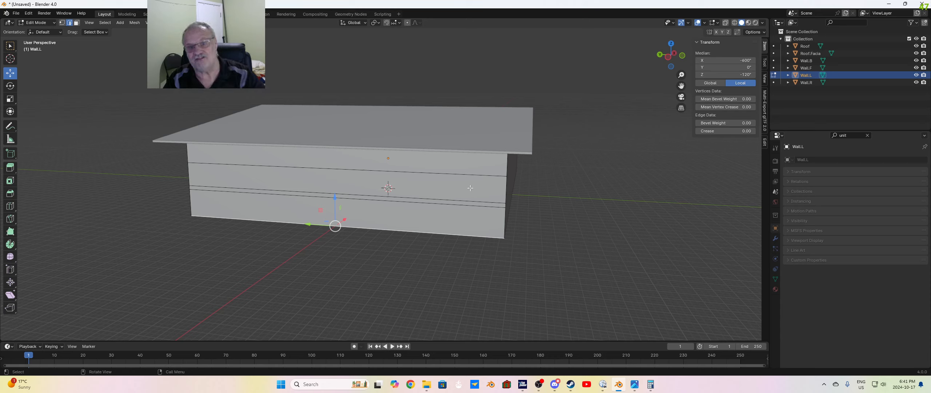
pyautogui.click(270, 190)
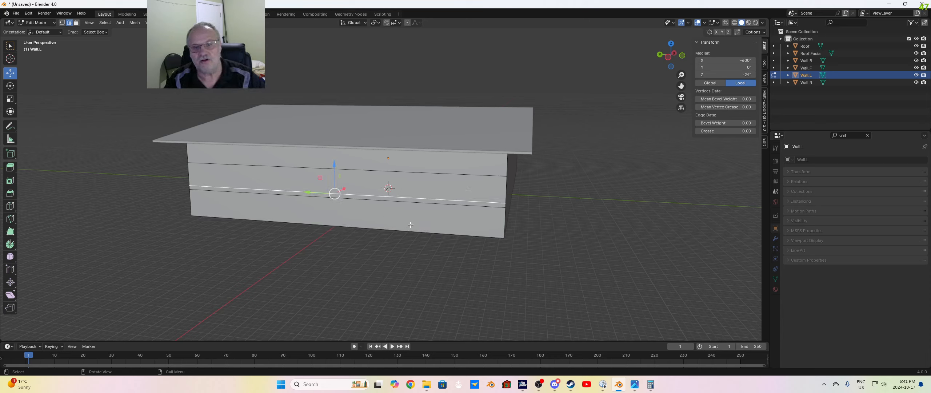
pyautogui.click(459, 266)
# Step: Subdivide the top and middle horizontal edges of Wall.L with 8 cuts to split the band between them into panels
pyautogui.click(451, 177)
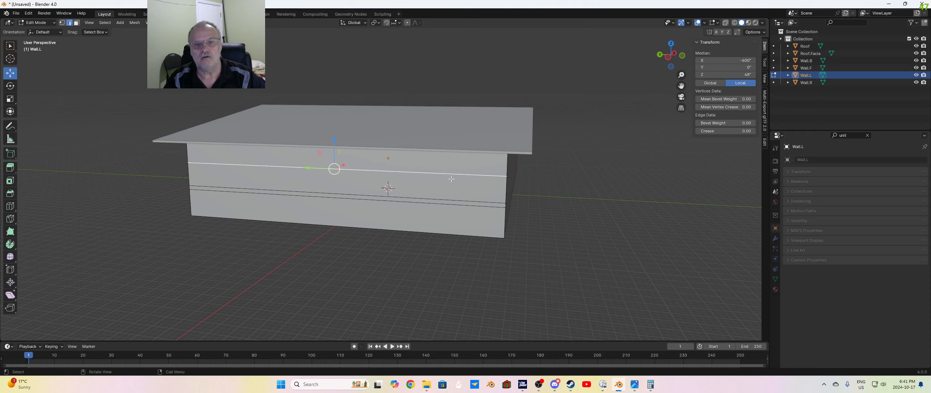
pyautogui.keyDown('shift'); pyautogui.click(440, 200); pyautogui.keyUp('shift')
pyautogui.rightClick(443, 183)
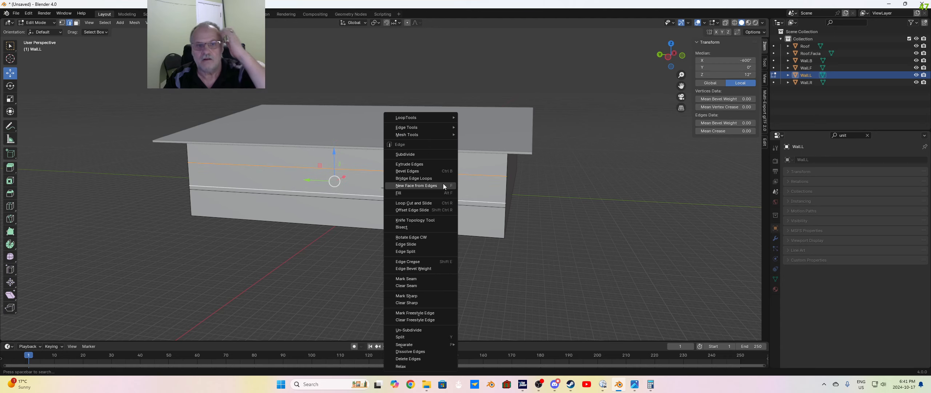
pyautogui.click(424, 157)
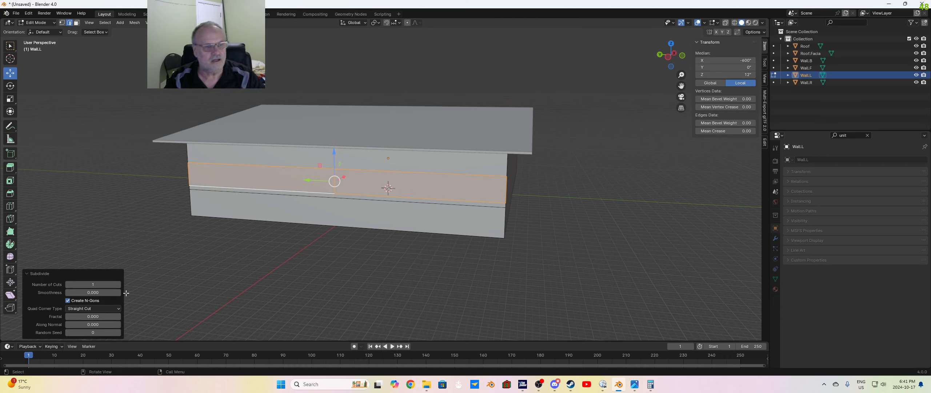
pyautogui.doubleClick(120, 283)
pyautogui.click(119, 284)
pyautogui.click(118, 284)
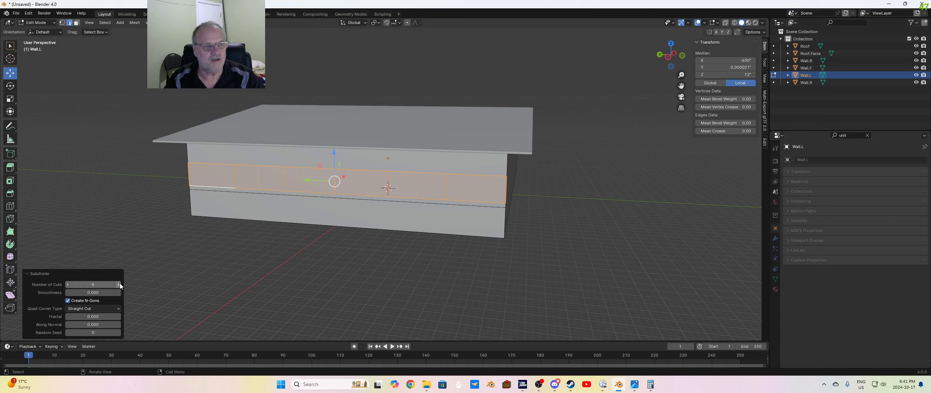
pyautogui.click(118, 284)
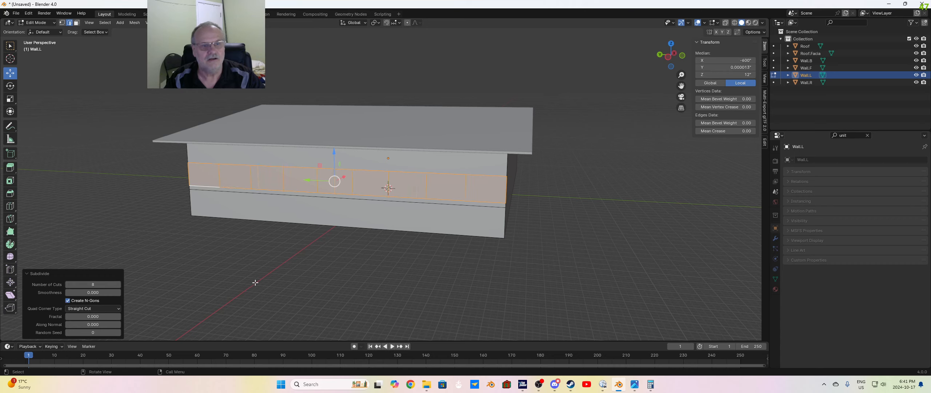
# Step: Switch to face selection and try out every second panel of Wall.L's middle band as a window position
pyautogui.click(238, 181)
pyautogui.click(236, 187)
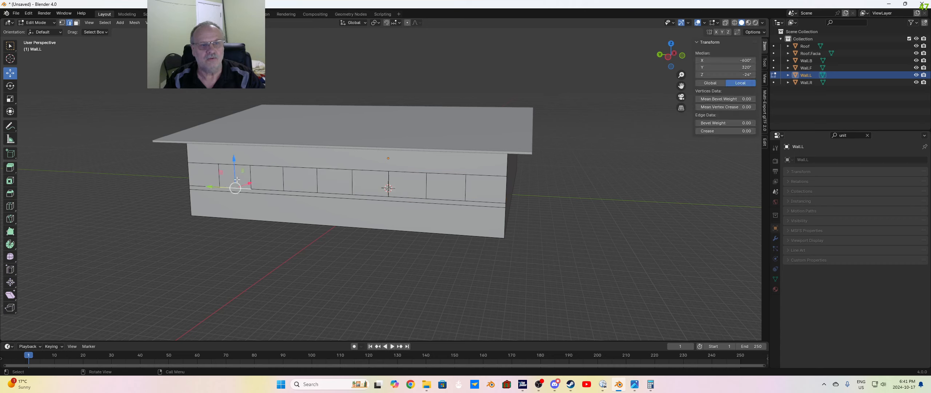
pyautogui.click(77, 22)
pyautogui.click(235, 177)
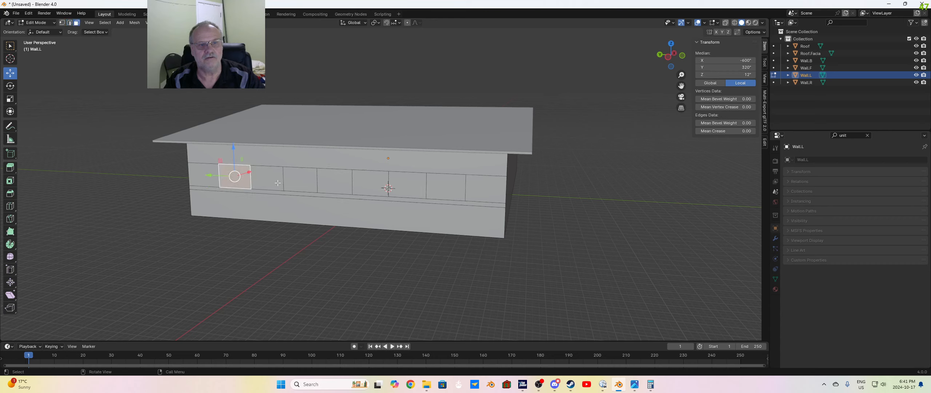
pyautogui.click(300, 181)
pyautogui.click(355, 183)
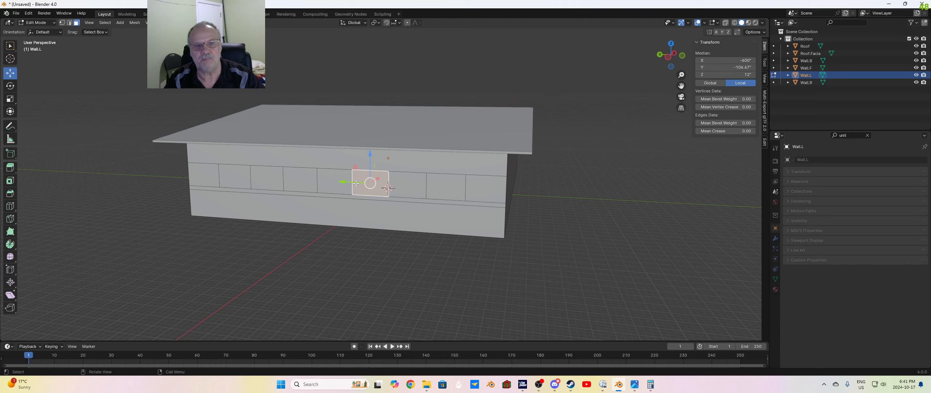
pyautogui.click(439, 186)
# Step: Select the second, fourth, sixth and eighth panels of the band and separate them from Wall.L into a new object
pyautogui.click(235, 176)
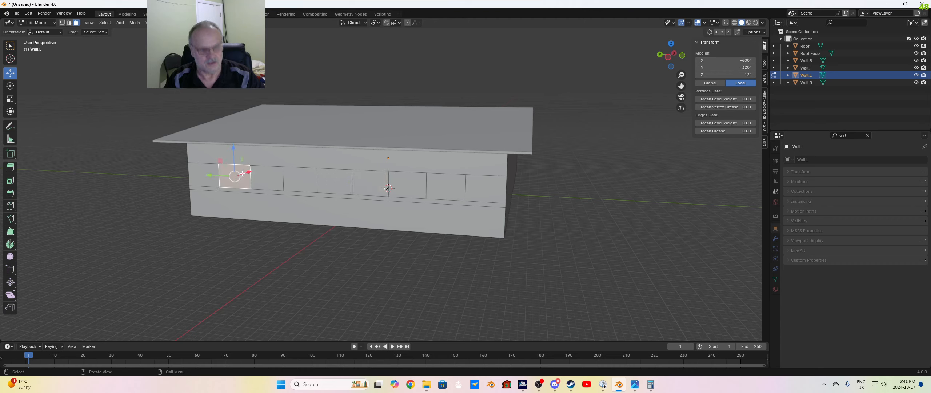
pyautogui.keyDown('shift'); pyautogui.click(302, 181); pyautogui.keyUp('shift')
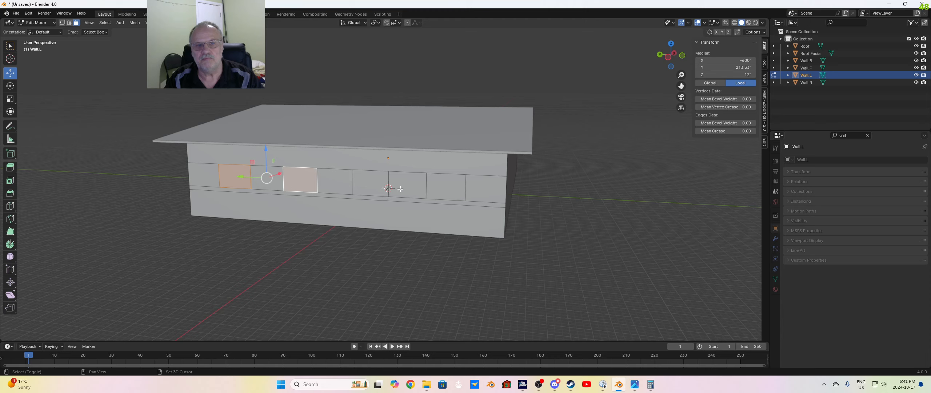
pyautogui.keyDown('shift'); pyautogui.click(371, 182); pyautogui.keyUp('shift')
pyautogui.keyDown('shift'); pyautogui.click(433, 189); pyautogui.keyUp('shift')
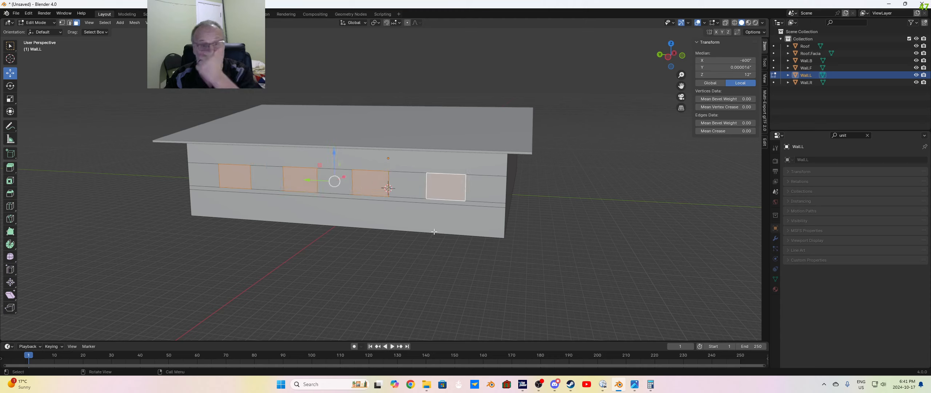
pyautogui.press('p')
pyautogui.click(439, 293)
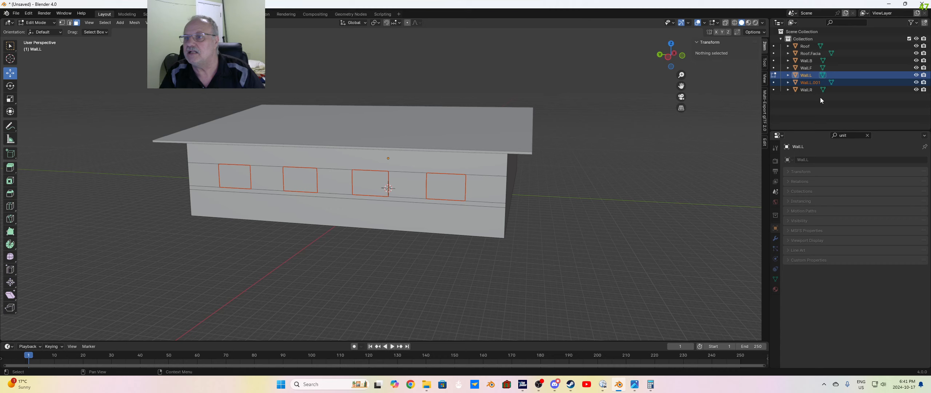
# Step: Rename the separated window object as Wall.L.Win
pyautogui.doubleClick(814, 83)
pyautogui.click(830, 83)
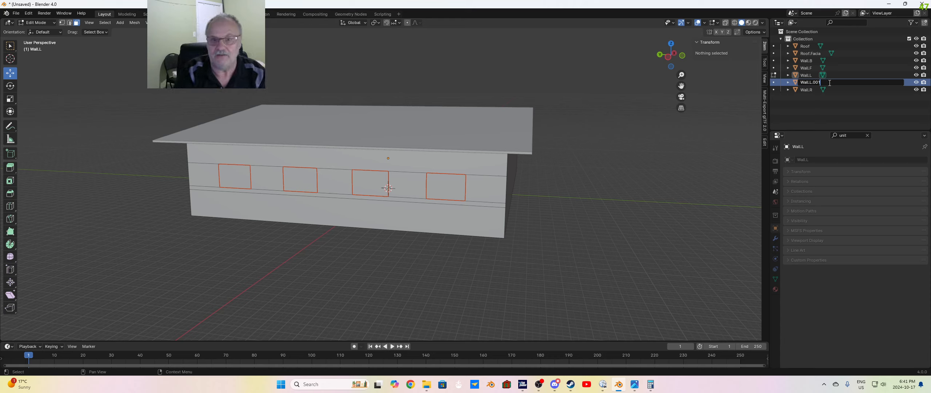
pyautogui.press('BackSpace')
pyautogui.write('W')
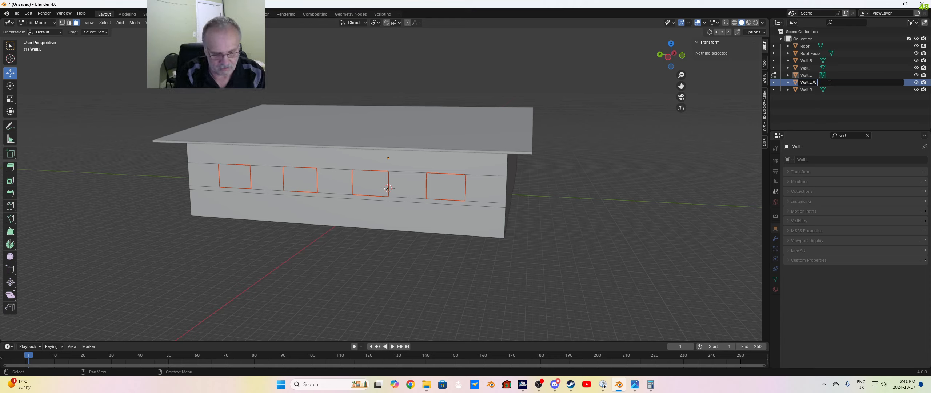
pyautogui.write('in')
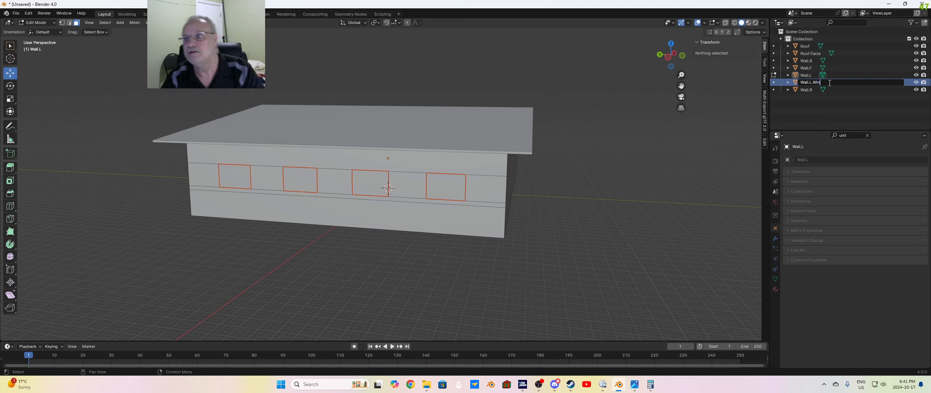
pyautogui.press('Return')
# Step: Put Wall.L.Win into Edit Mode and inset its first window face with a thickness of 4 inches
pyautogui.press('Tab')
pyautogui.press('Tab')
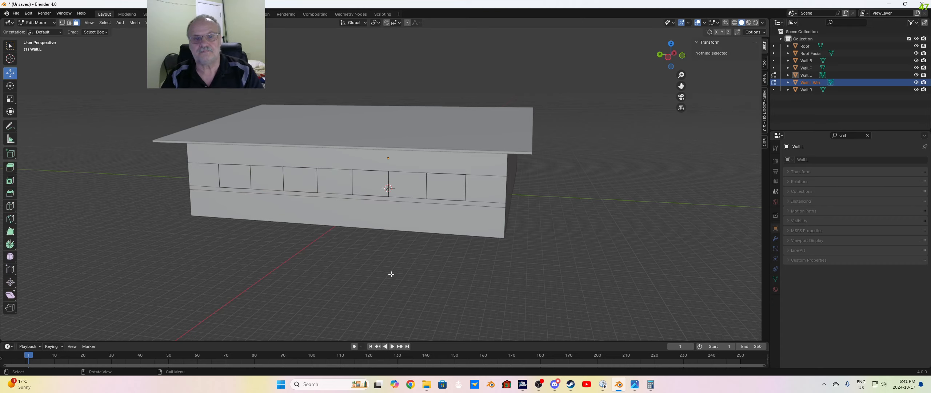
pyautogui.click(234, 183)
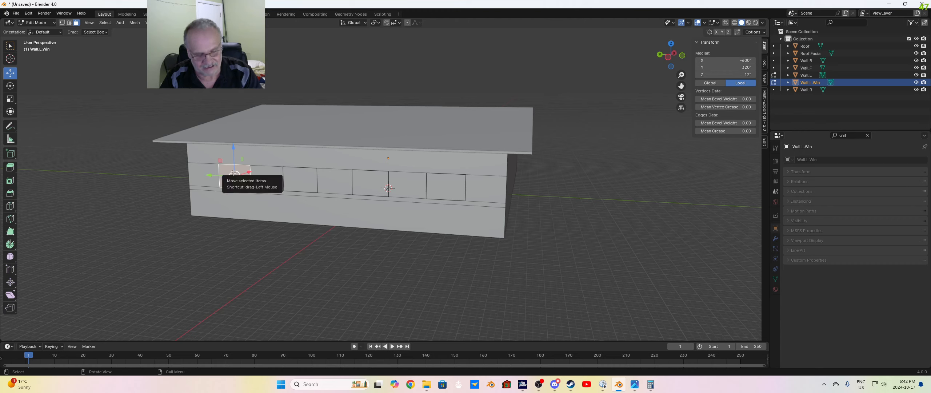
pyautogui.press('i')
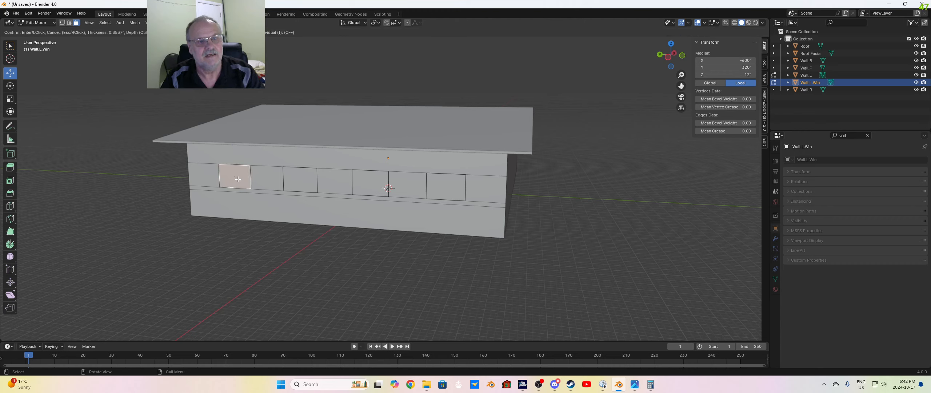
pyautogui.click(238, 178)
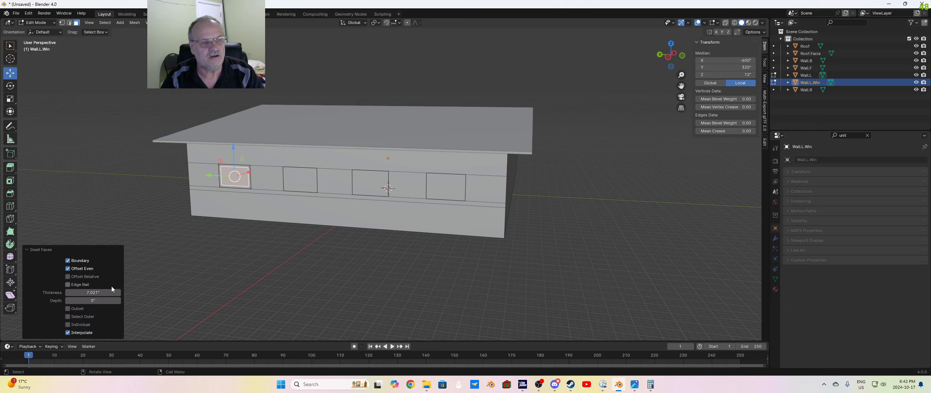
pyautogui.doubleClick(105, 293)
pyautogui.write('4')
pyautogui.press('Return')
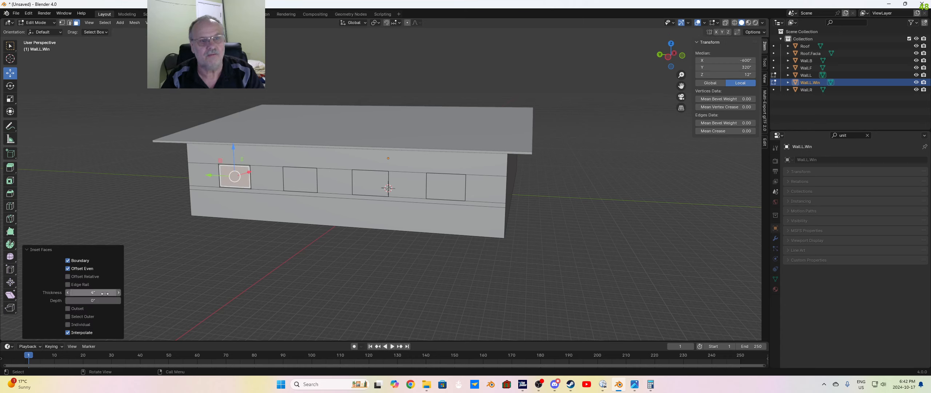
# Step: Inset the second window face of Wall.L.Win with a thickness of 4 inches
pyautogui.click(300, 180)
pyautogui.press('i')
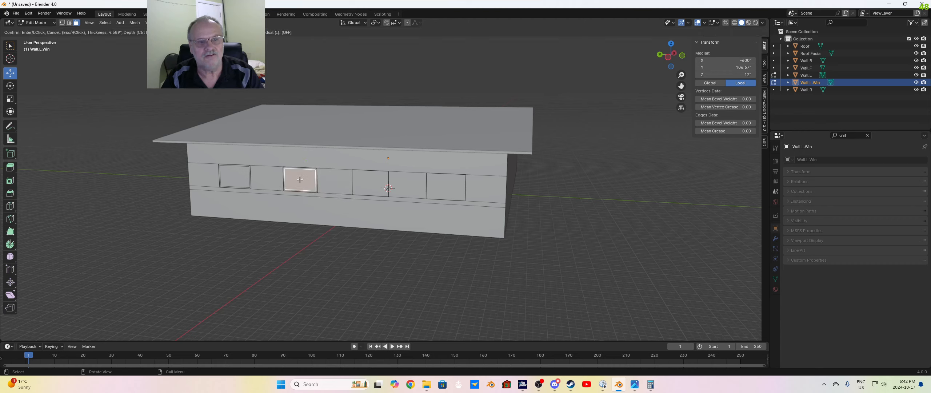
pyautogui.click(300, 179)
pyautogui.click(88, 292)
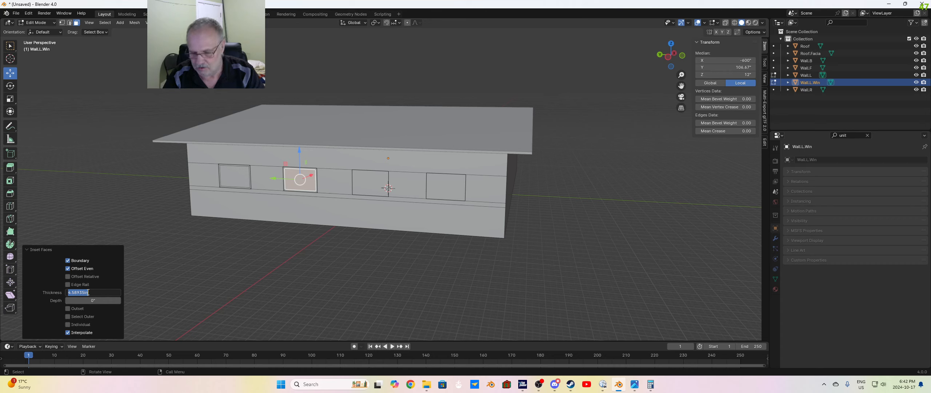
pyautogui.write('4')
pyautogui.press('Return')
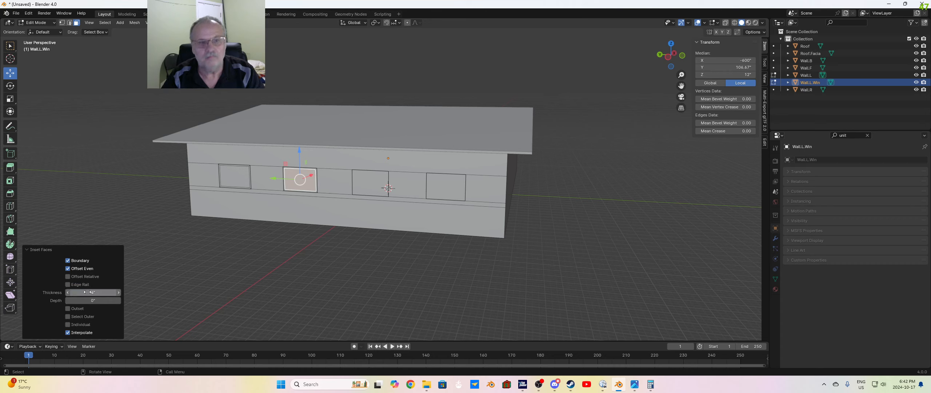
# Step: Inset the third window face of Wall.L.Win with a thickness of 4 inches
pyautogui.click(365, 188)
pyautogui.press('i')
pyautogui.click(191, 238)
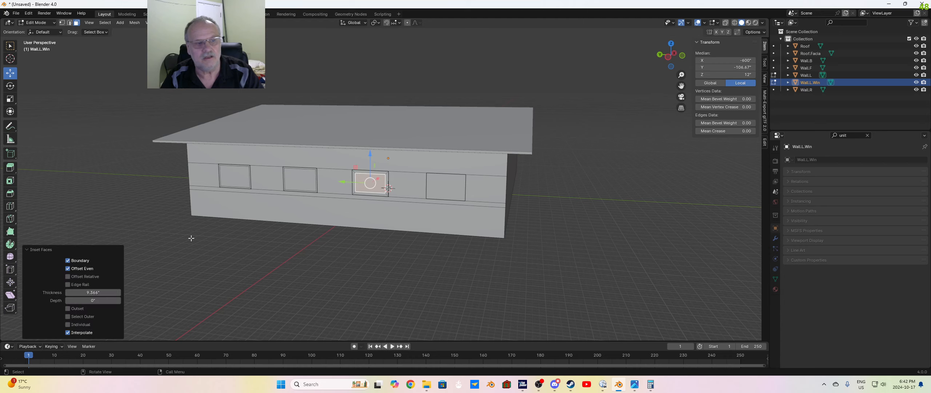
pyautogui.click(107, 292)
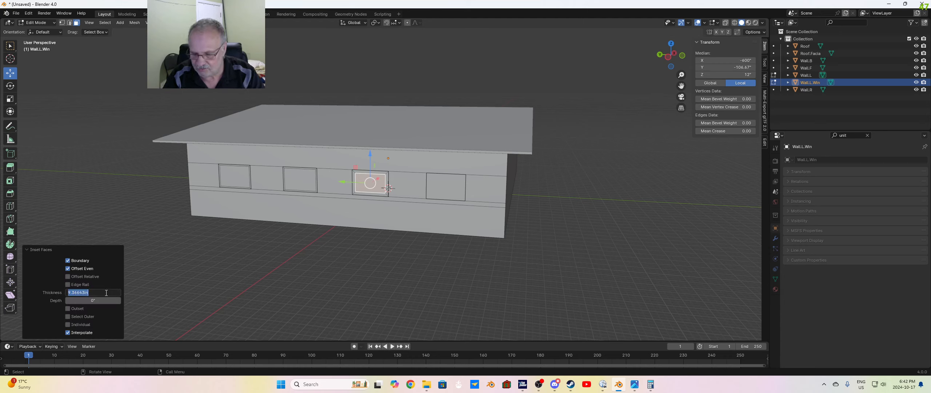
pyautogui.write('4')
pyautogui.press('Return')
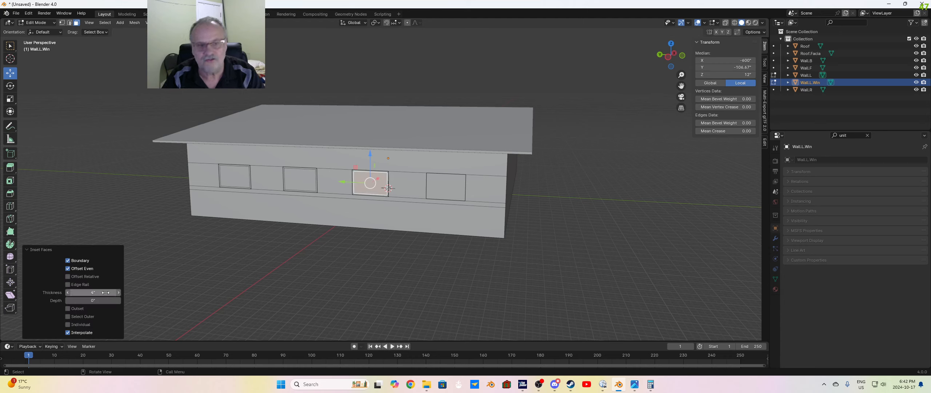
# Step: Inset the fourth window face of Wall.L.Win with a thickness of 4 inches
pyautogui.click(447, 198)
pyautogui.press('i')
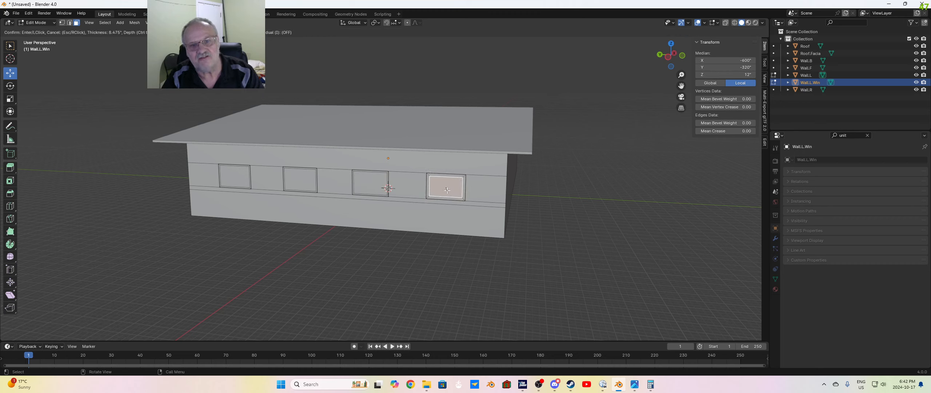
pyautogui.click(447, 189)
pyautogui.click(101, 291)
pyautogui.write('4')
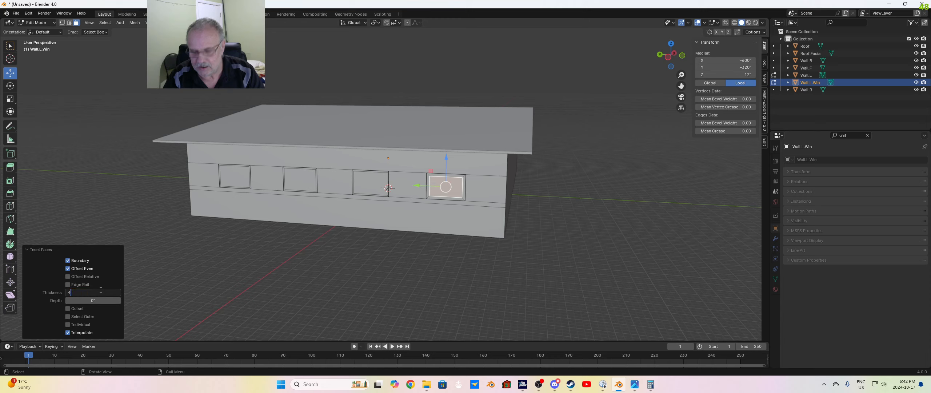
pyautogui.press('Return')
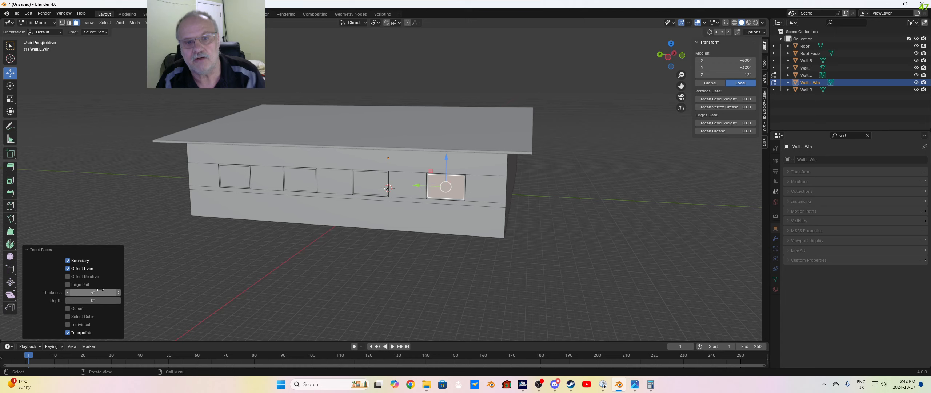
# Step: Separate the four inner window pane faces of Wall.L.Win into their own object
pyautogui.click(334, 313)
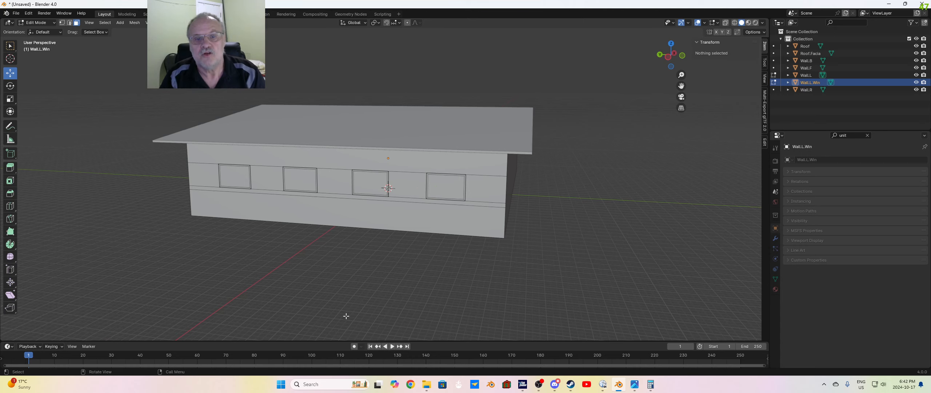
pyautogui.keyDown('shift'); pyautogui.click(235, 176); pyautogui.keyUp('shift')
pyautogui.keyDown('shift'); pyautogui.click(300, 180); pyautogui.keyUp('shift')
pyautogui.keyDown('shift'); pyautogui.click(366, 184); pyautogui.keyUp('shift')
pyautogui.keyDown('shift'); pyautogui.click(436, 188); pyautogui.keyUp('shift')
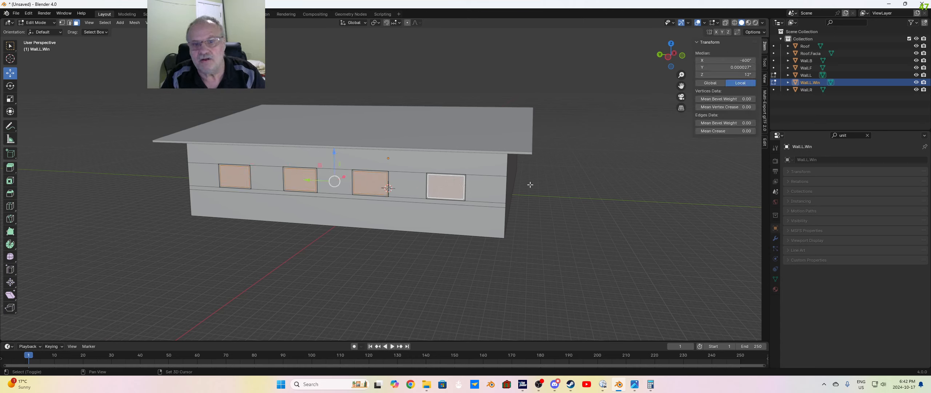
pyautogui.press('p')
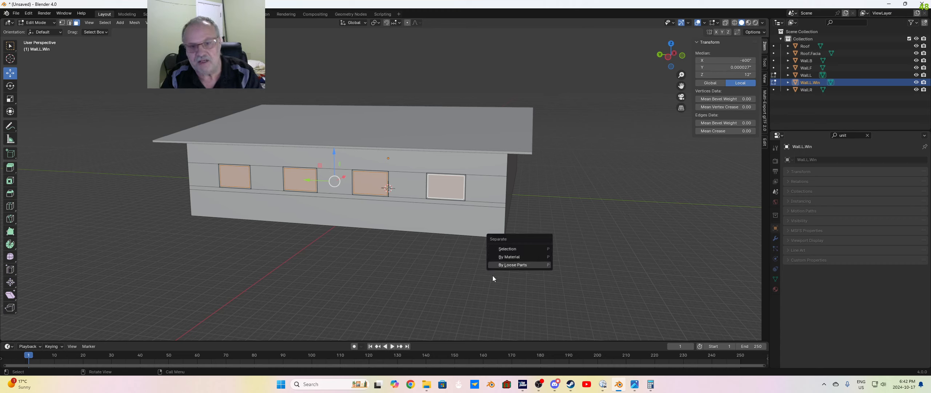
pyautogui.click(506, 250)
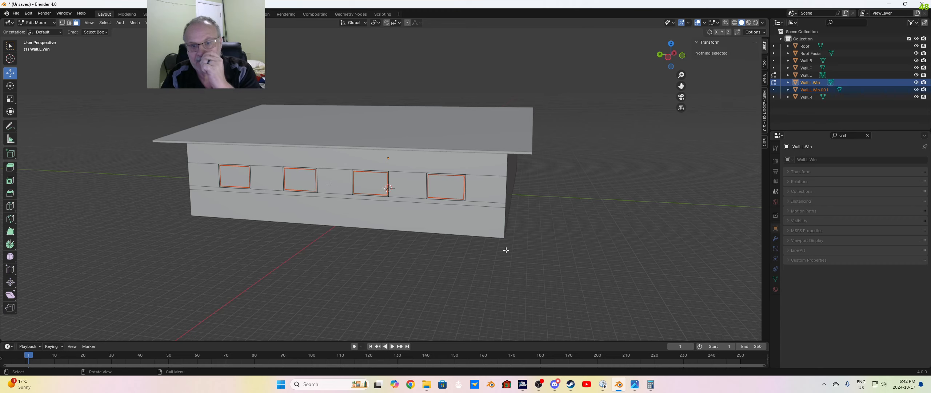
# Step: Rename the separated pane object as Wall.L.Win.Glass
pyautogui.doubleClick(828, 91)
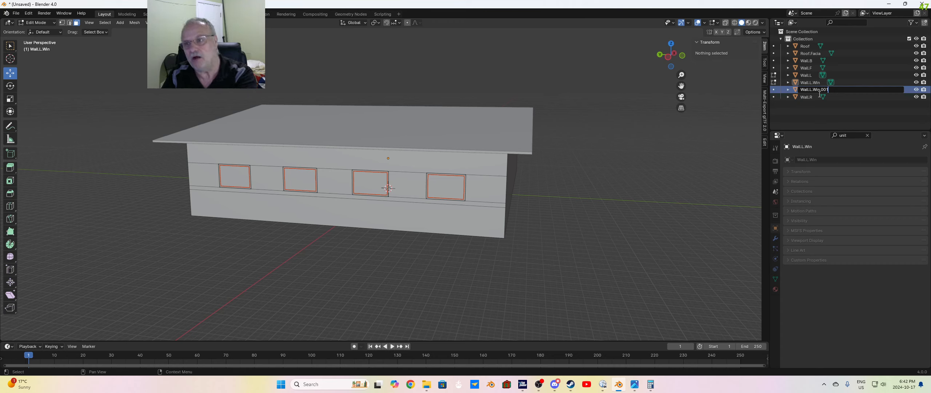
pyautogui.press('BackSpace')
pyautogui.press('BackSpace')
pyautogui.press('BackSpace')
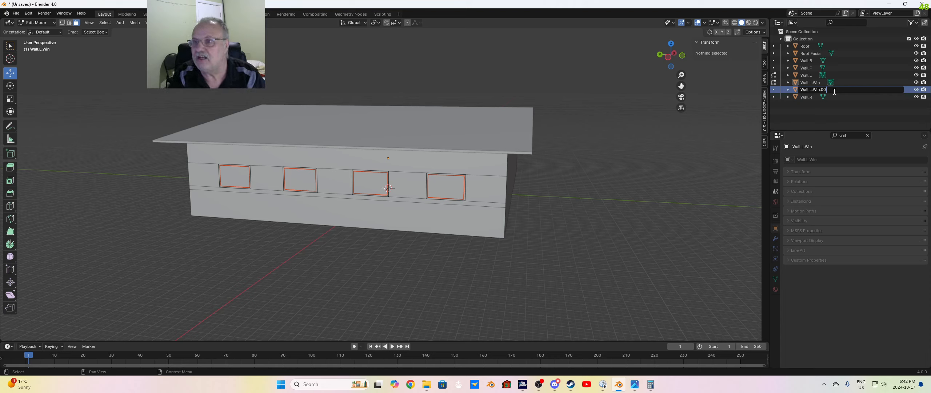
pyautogui.write('G')
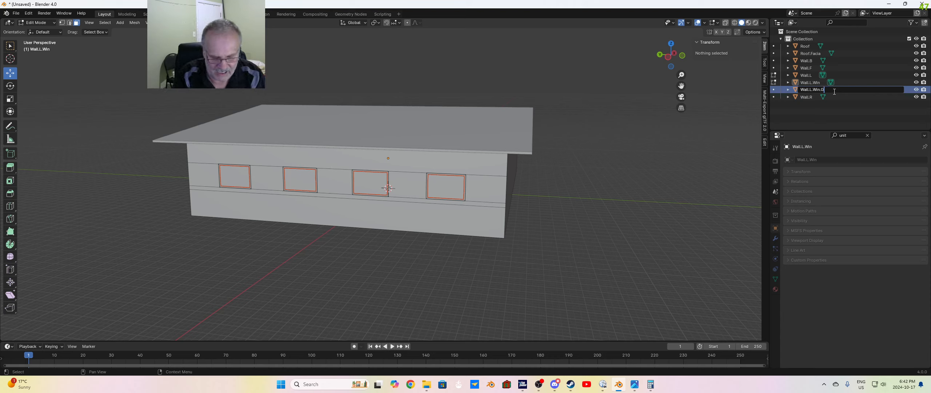
pyautogui.write('lass')
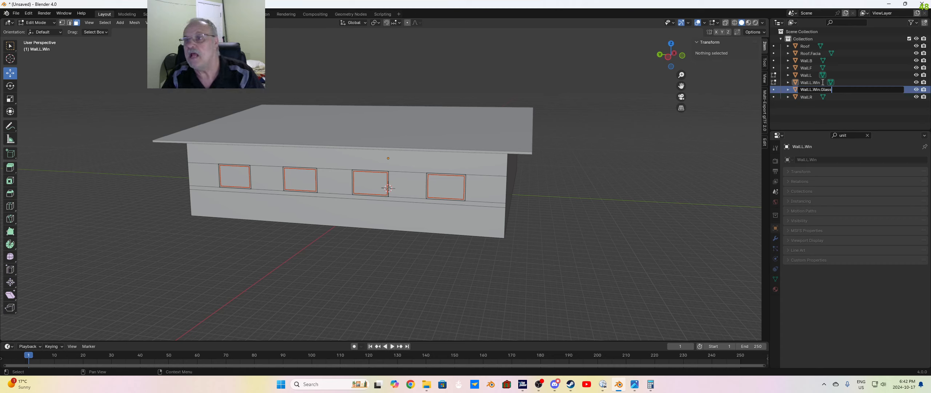
pyautogui.press('Return')
# Step: Rename the remaining Wall.L.Win object as Wall.L.Win.Frame
pyautogui.doubleClick(810, 82)
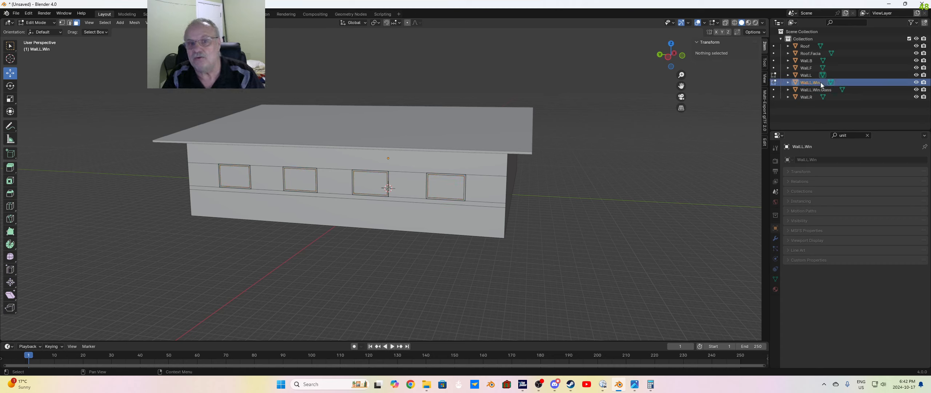
pyautogui.click(831, 84)
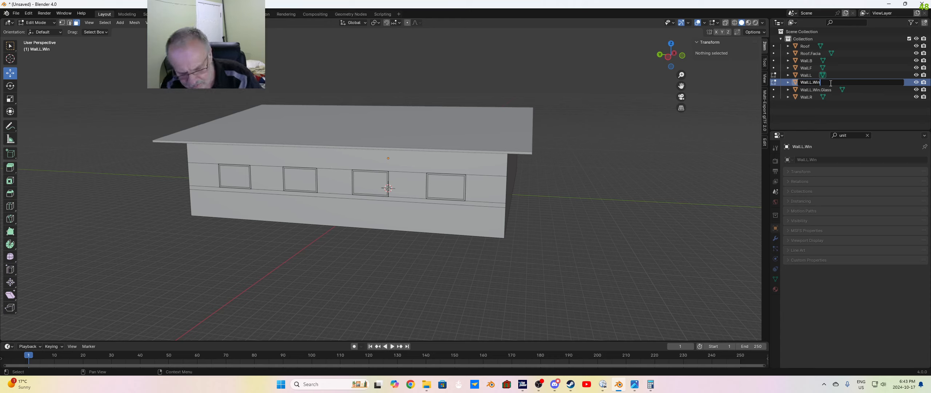
pyautogui.write('.Fram')
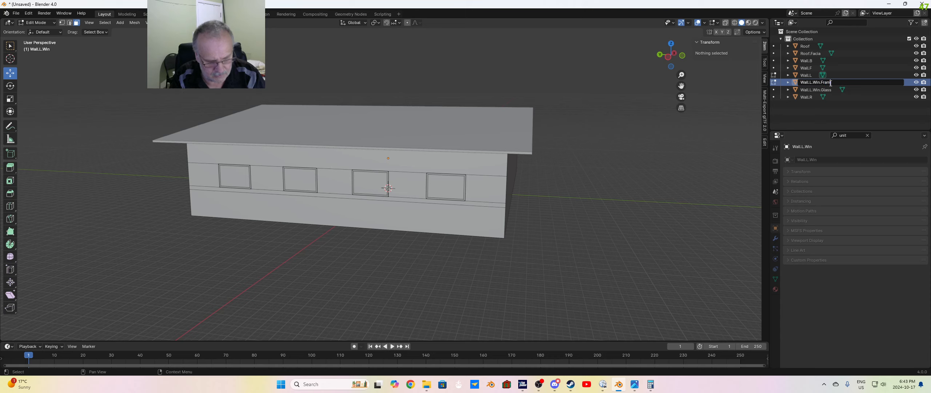
pyautogui.write('e')
pyautogui.press('Return')
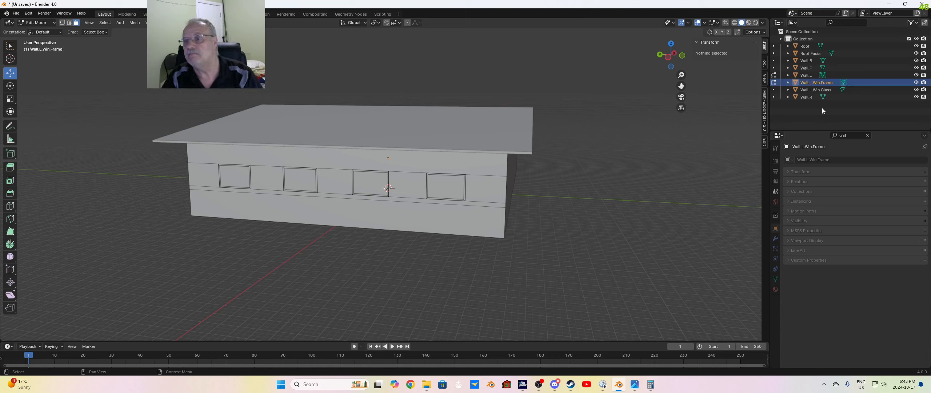
pyautogui.click(813, 89)
pyautogui.click(813, 83)
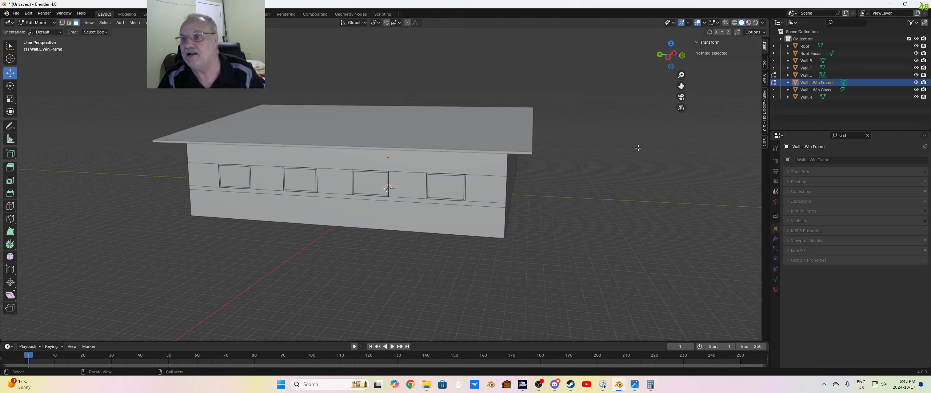
pyautogui.click(804, 74)
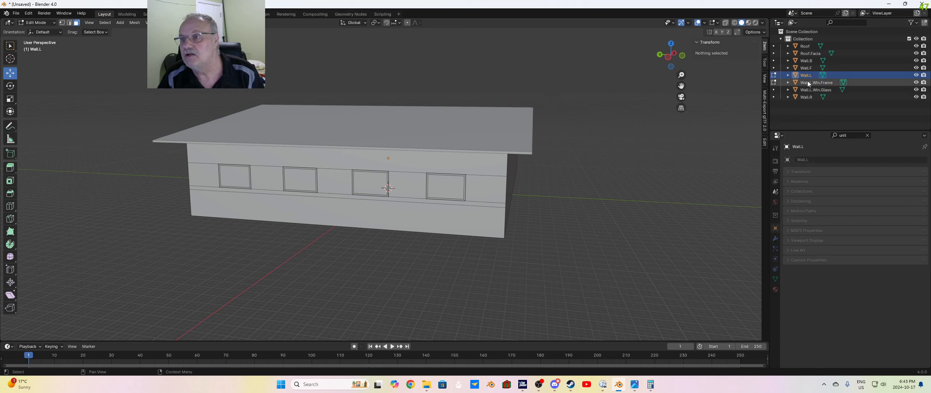
pyautogui.click(808, 83)
pyautogui.click(812, 90)
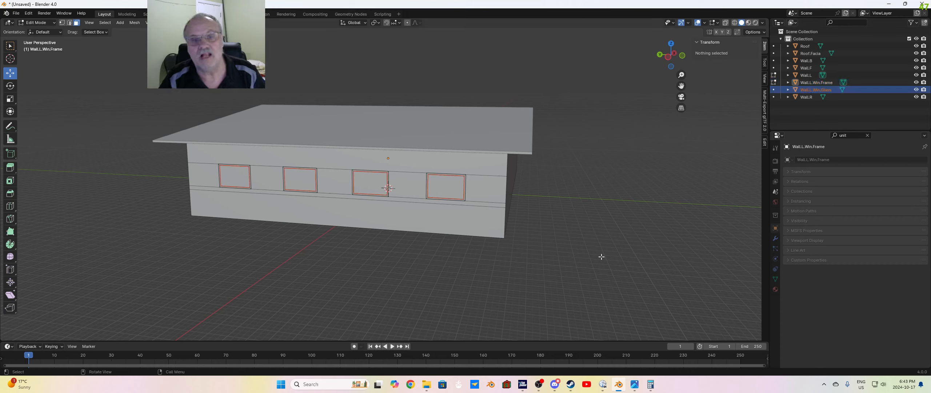
# Step: In edge selection mode, subdivide the upper and lower edges of Wall.L's bottom strip to add a vertical edge between them
pyautogui.click(473, 207)
pyautogui.click(69, 23)
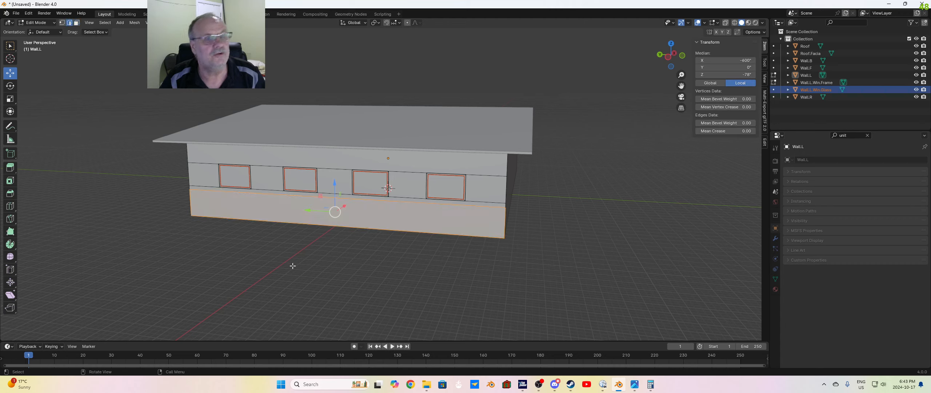
pyautogui.click(302, 199)
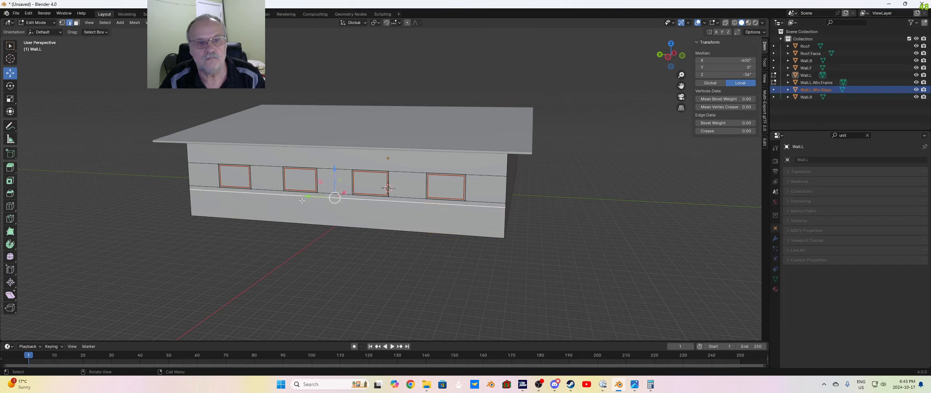
pyautogui.keyDown('ctrl'); pyautogui.click(408, 232); pyautogui.keyUp('ctrl')
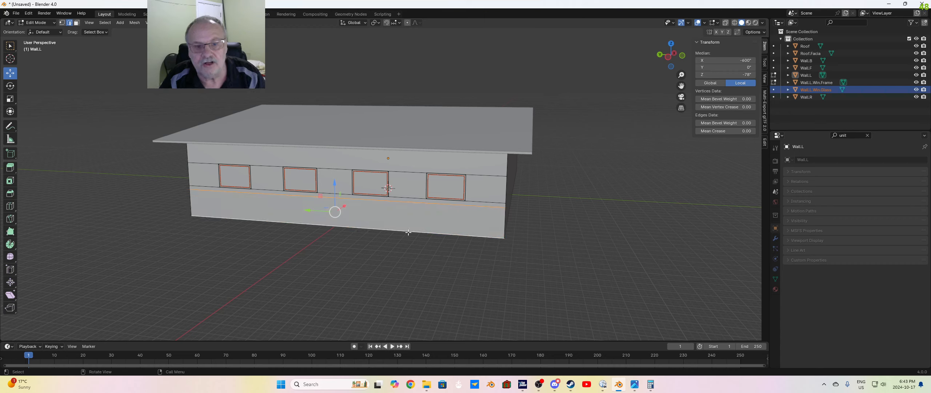
pyautogui.rightClick(405, 212)
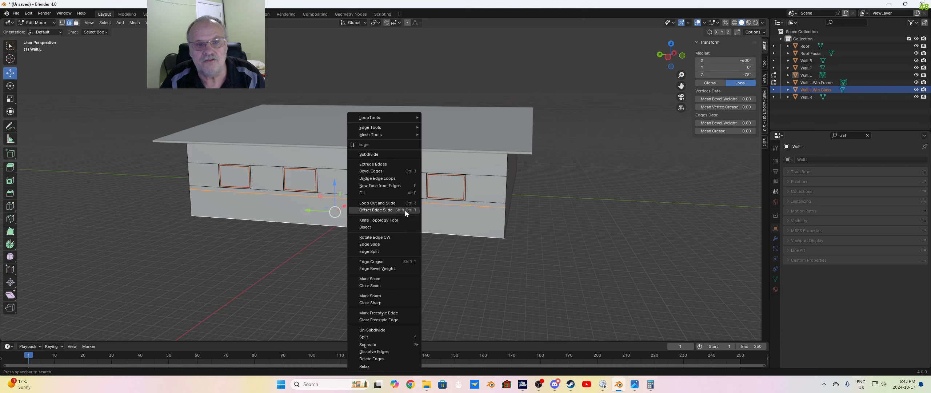
pyautogui.click(376, 153)
pyautogui.click(376, 267)
# Step: Move the new vertical edge in Wall.L's bottom strip by -400 inches along Y
pyautogui.click(337, 226)
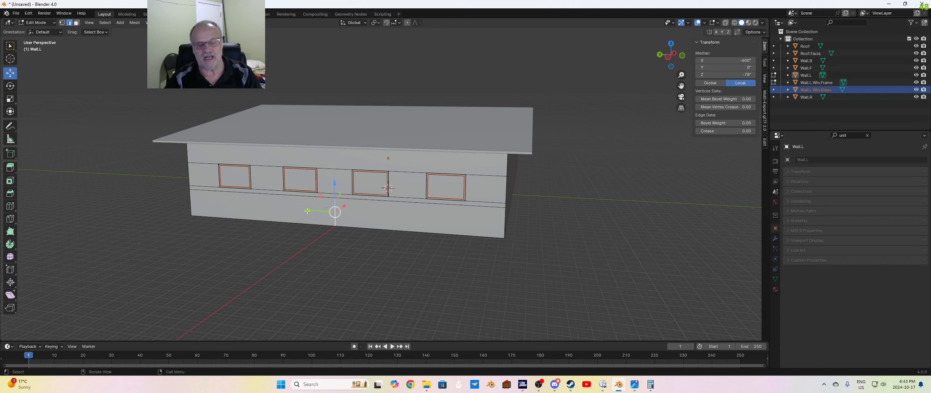
pyautogui.moveTo(313, 212); pyautogui.dragTo(319, 212)
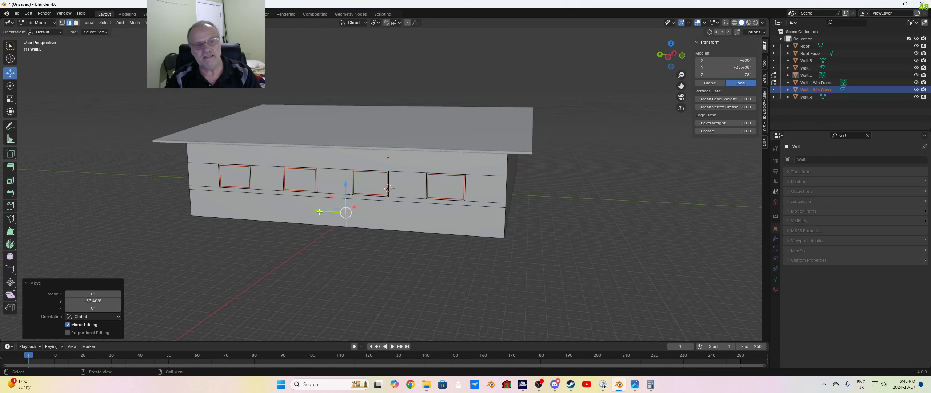
pyautogui.click(103, 301)
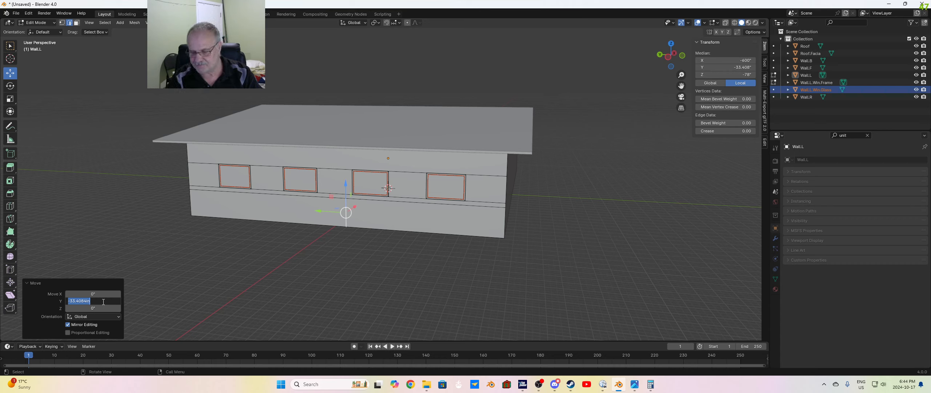
pyautogui.write('400')
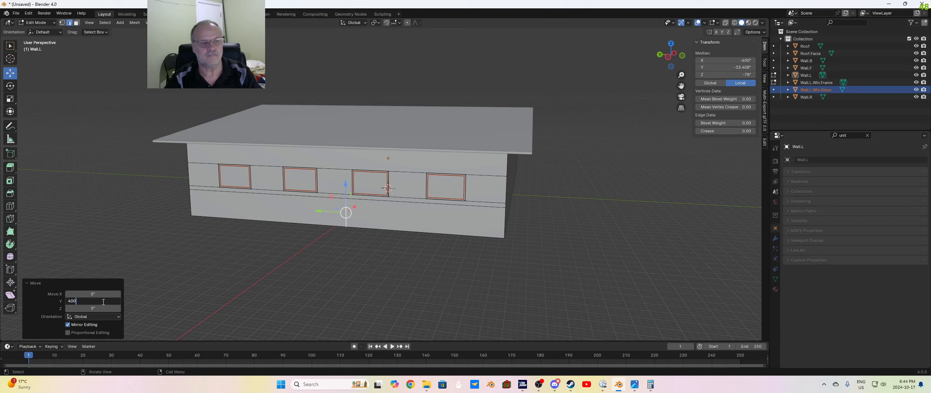
pyautogui.press('Return')
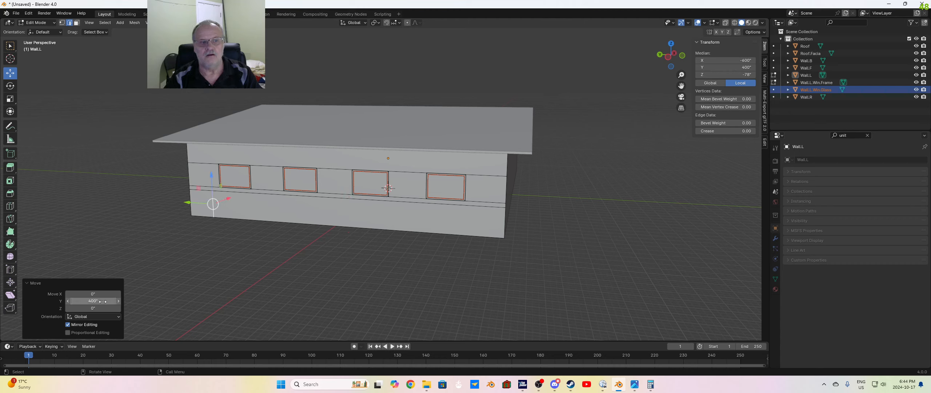
pyautogui.click(103, 301)
pyautogui.write('-400')
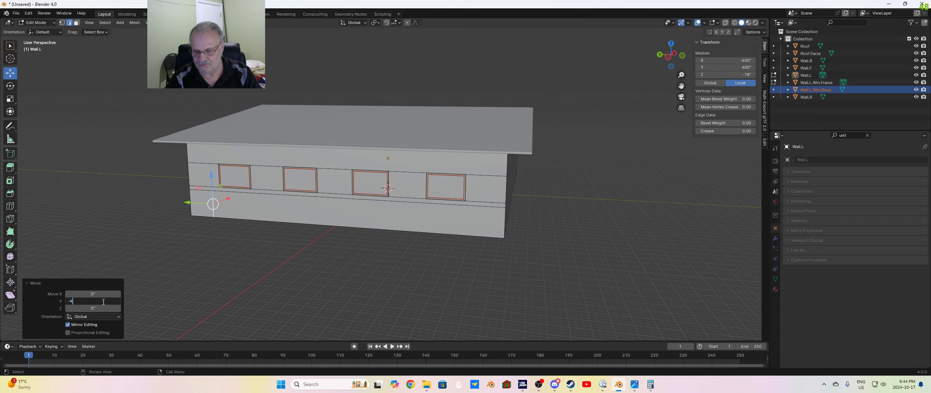
pyautogui.press('Return')
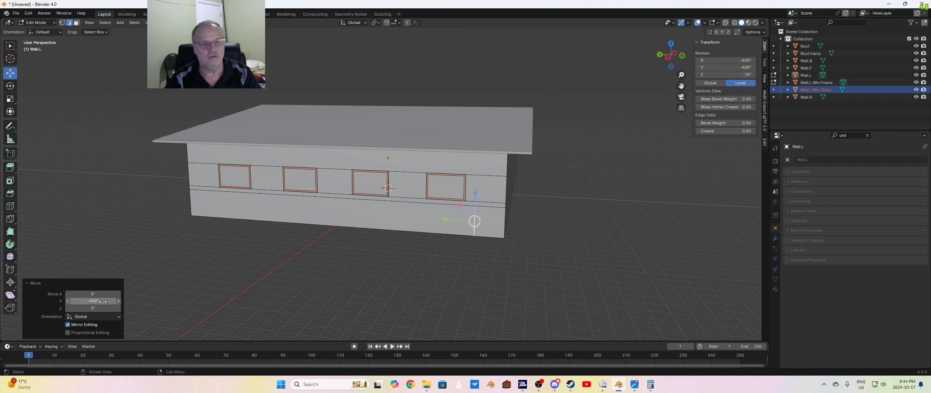
# Step: Try to subdivide the two vertical edges of the narrow section at the end of Wall.L's bottom strip
pyautogui.click(504, 226)
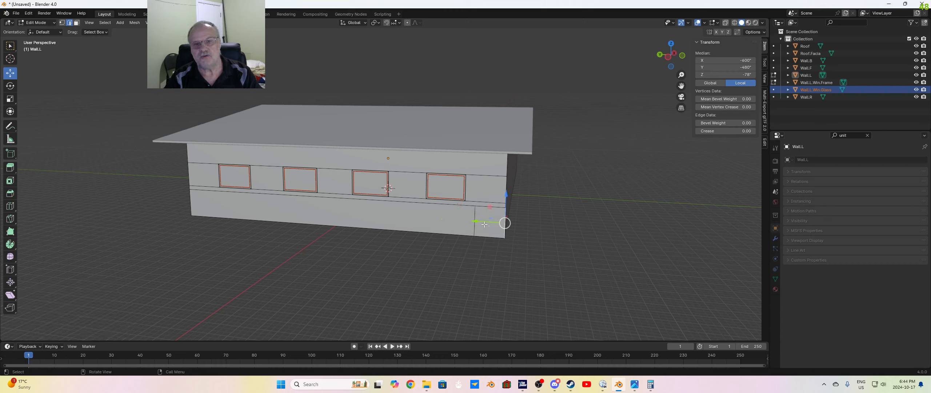
pyautogui.click(476, 227)
pyautogui.keyDown('shift'); pyautogui.click(506, 214); pyautogui.keyUp('shift')
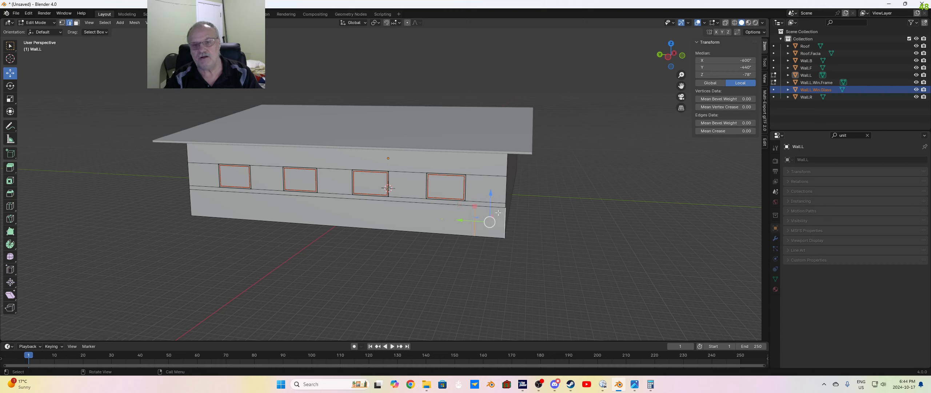
pyautogui.rightClick(497, 218)
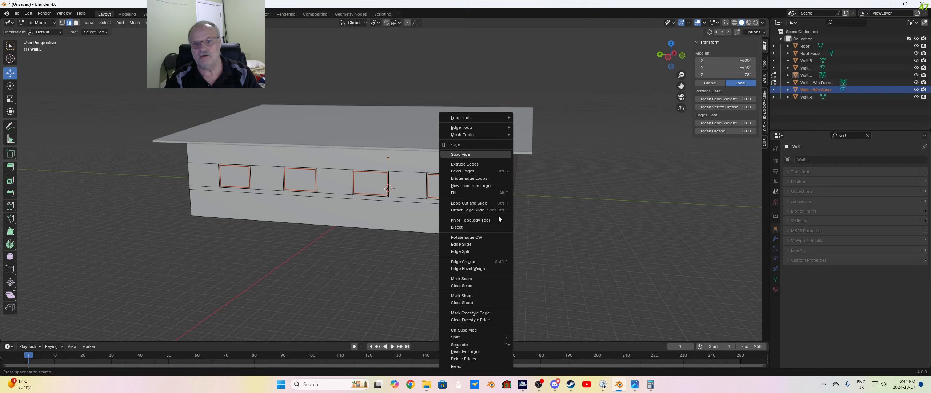
pyautogui.click(474, 154)
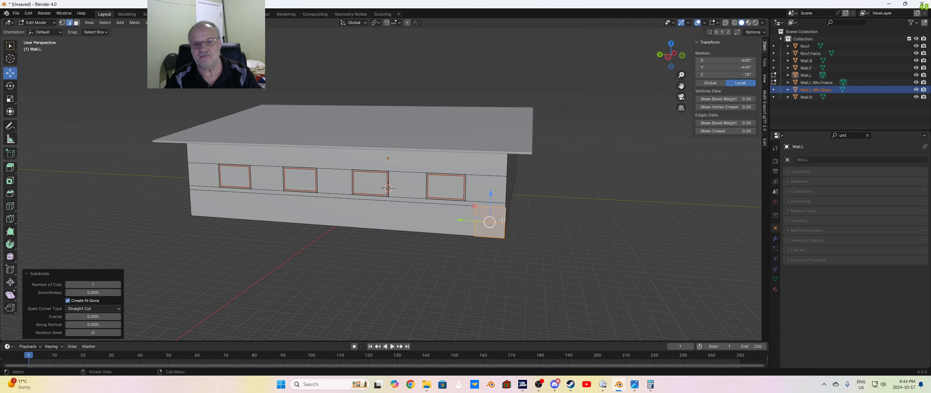
pyautogui.click(509, 273)
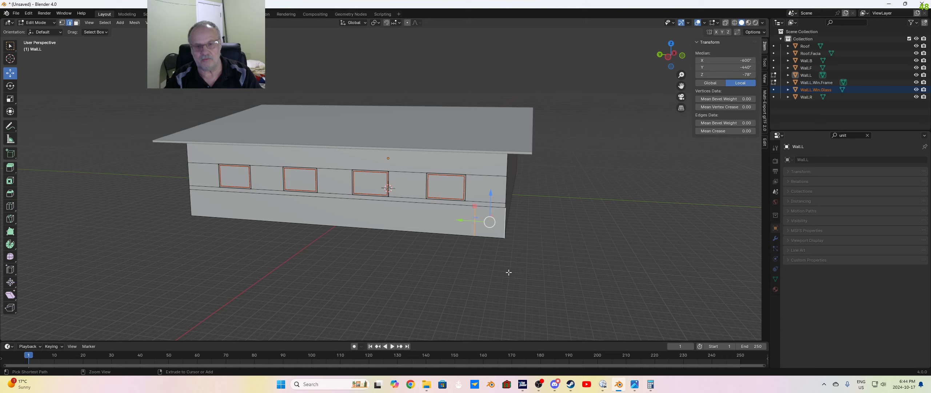
# Step: Subdivide the upper and lower edges of the narrow end section of Wall.L's bottom strip to add a vertical edge between them
pyautogui.click(497, 206)
pyautogui.rightClick(491, 220)
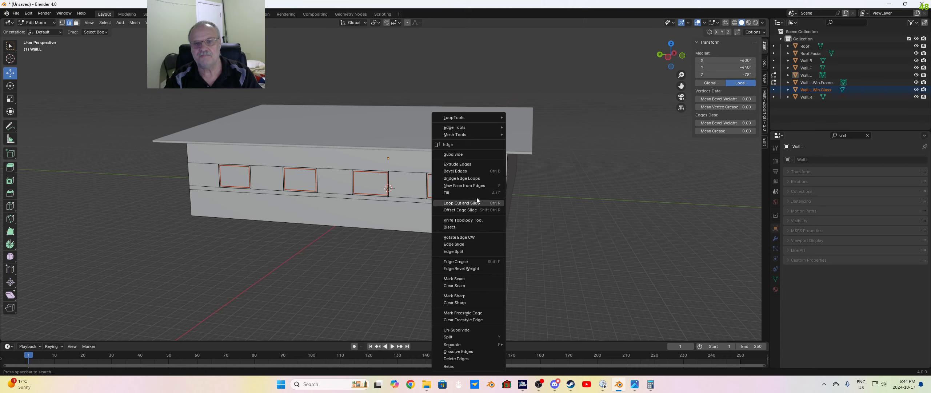
pyautogui.click(463, 155)
pyautogui.click(504, 223)
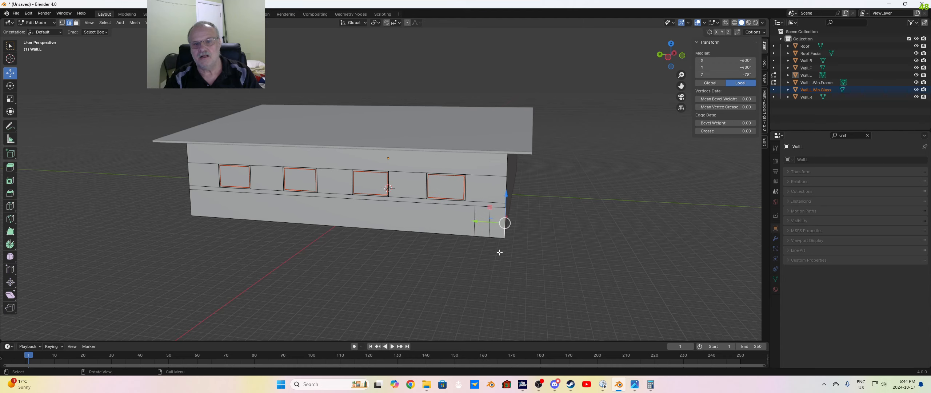
# Step: Move the new vertical edge in the middle of Wall.L's narrow end section by -4 inches along Y
pyautogui.scroll(4, 501, 251)
pyautogui.scroll(-2, 545, 258)
pyautogui.keyDown('ctrl'); pyautogui.moveTo(545, 262); pyautogui.dragTo(480, 264, button='middle'); pyautogui.keyUp('ctrl')
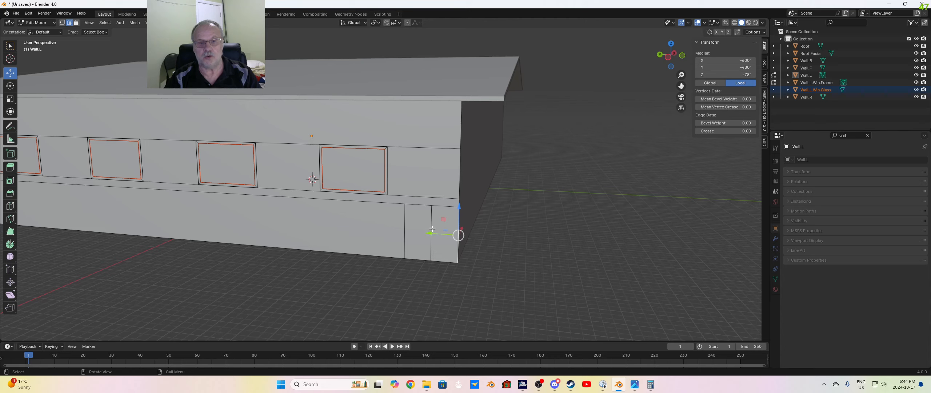
pyautogui.moveTo(432, 228); pyautogui.dragTo(405, 228)
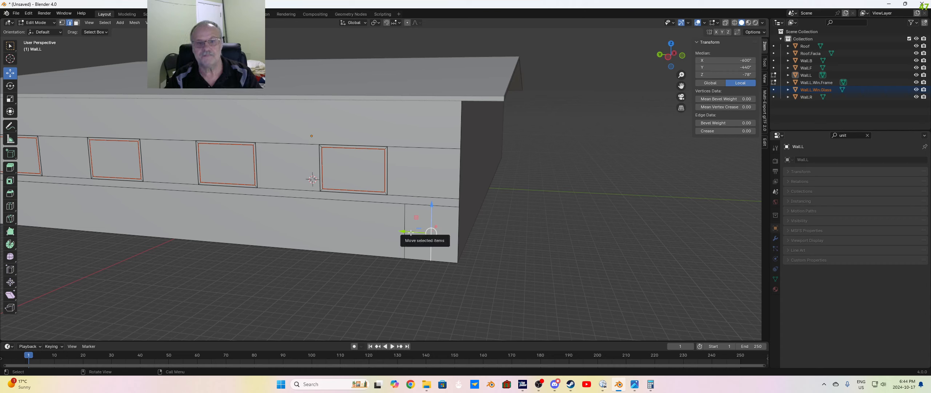
pyautogui.moveTo(411, 231); pyautogui.dragTo(416, 234)
pyautogui.click(101, 301)
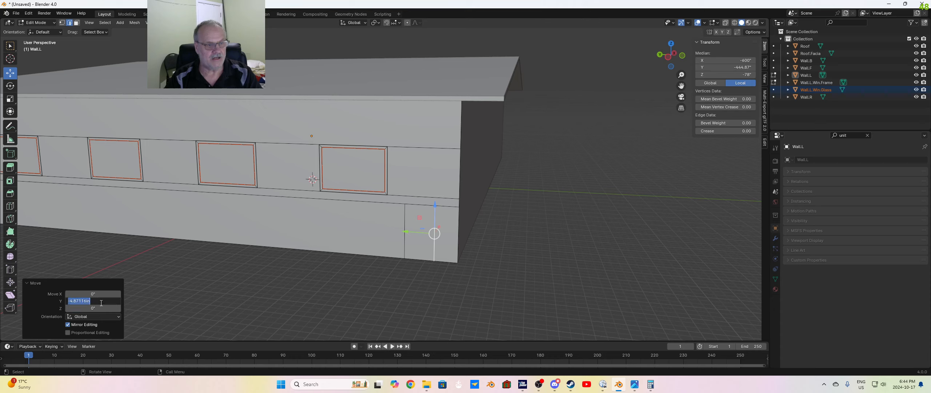
pyautogui.write('-4')
pyautogui.press('Return')
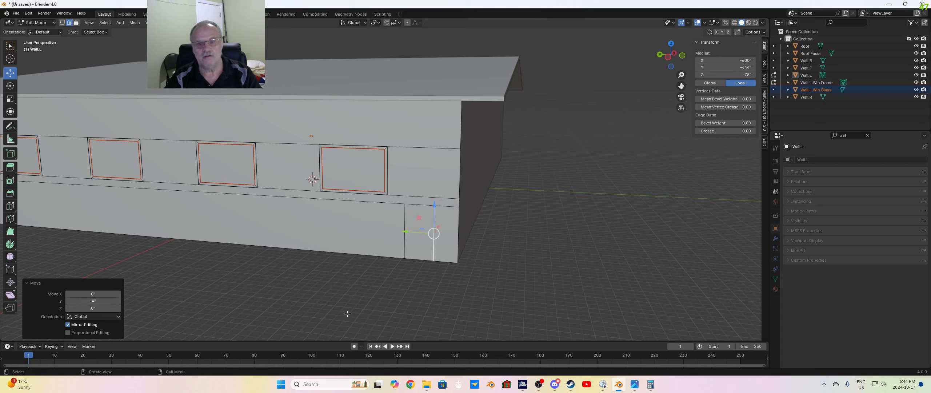
# Step: Subdivide the upper and lower edges between the two vertical edges near the wall's end to add a central vertical edge
pyautogui.click(429, 278)
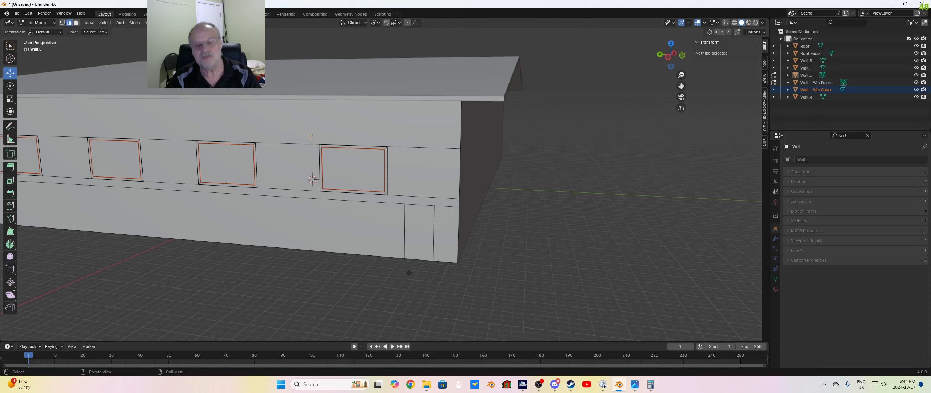
pyautogui.click(416, 205)
pyautogui.keyDown('shift'); pyautogui.click(421, 259); pyautogui.keyUp('shift')
pyautogui.rightClick(420, 243)
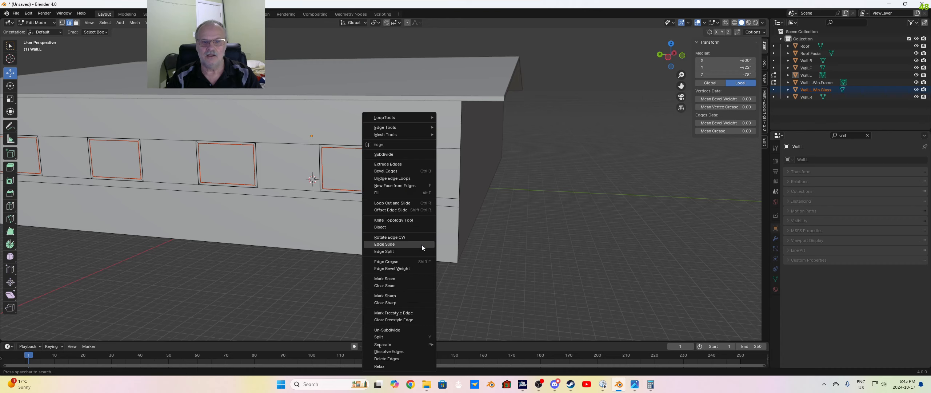
pyautogui.click(396, 155)
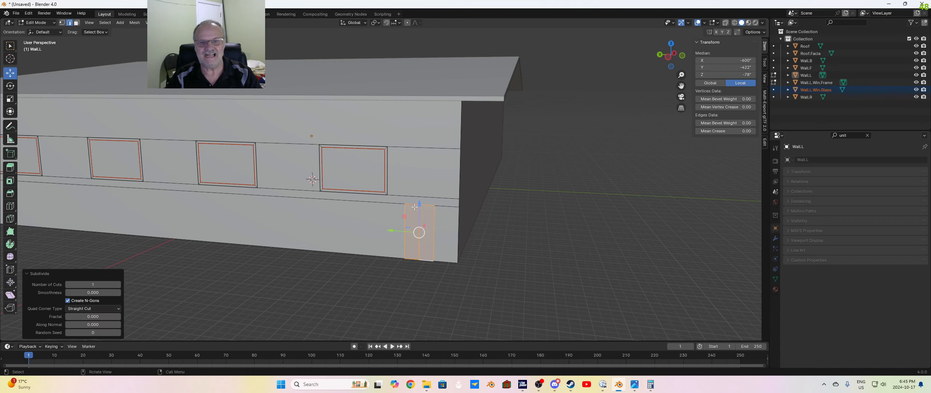
pyautogui.click(422, 286)
# Step: Move the central vertical edge by 18 inches along Y, towards the vertical edge farther from the wall's end
pyautogui.click(419, 251)
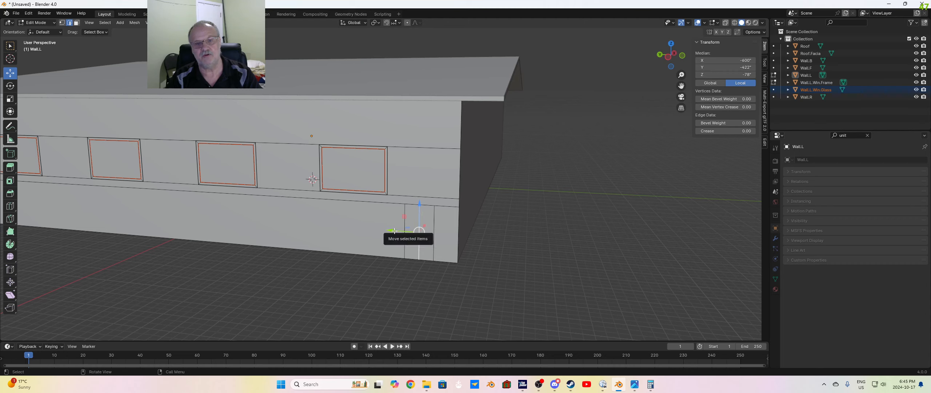
pyautogui.moveTo(397, 233); pyautogui.dragTo(392, 232)
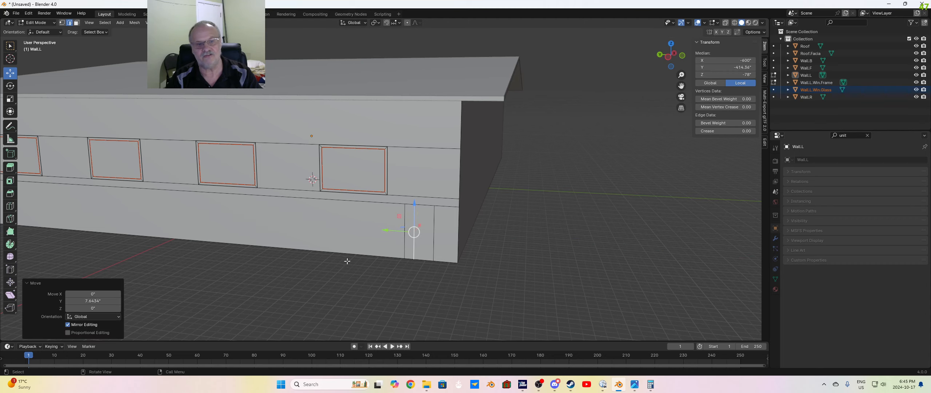
pyautogui.click(104, 299)
pyautogui.press('Escape')
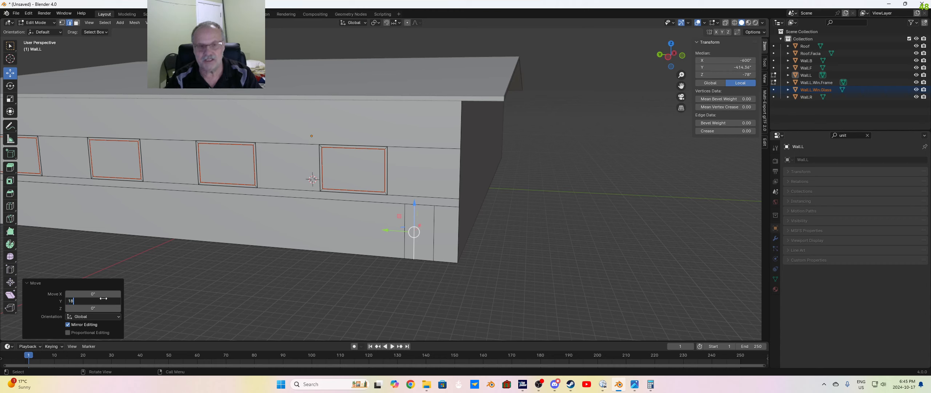
pyautogui.click(408, 235)
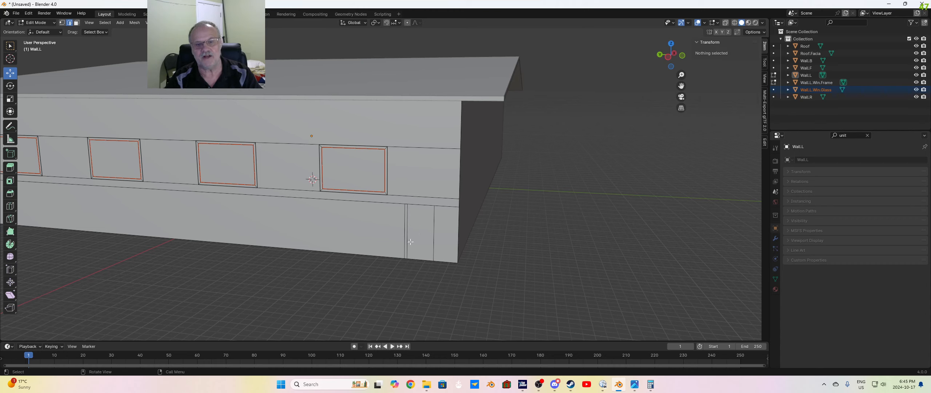
# Step: Subdivide the upper and lower edges of the remaining wide part of the door outline to add another vertical edge
pyautogui.click(421, 204)
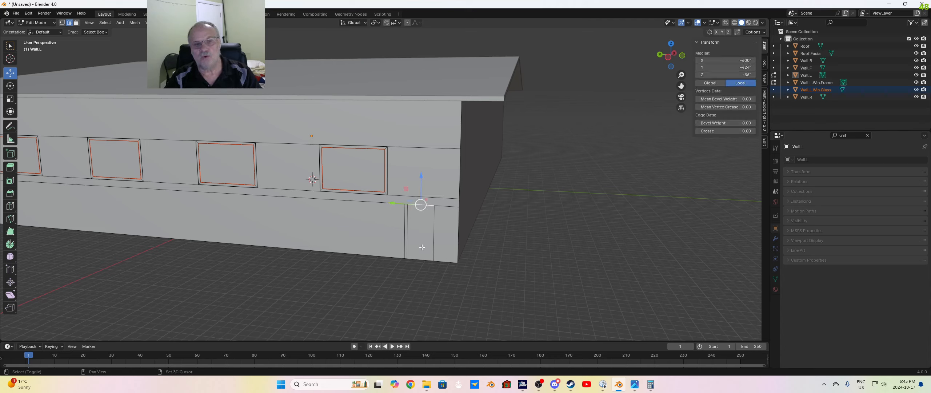
pyautogui.keyDown('shift'); pyautogui.click(420, 261); pyautogui.keyUp('shift')
pyautogui.rightClick(421, 240)
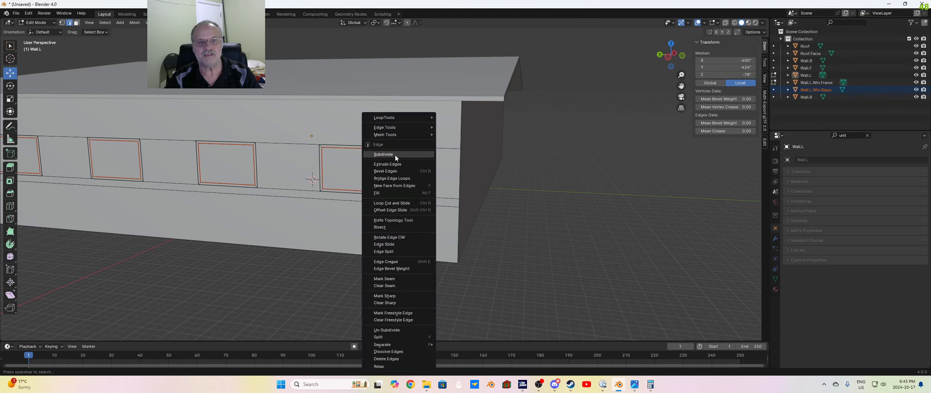
pyautogui.click(395, 155)
pyautogui.click(440, 267)
# Step: Move the newest vertical edge by -16 inches along Y, towards the door outline's edge nearest the wall's end
pyautogui.click(408, 251)
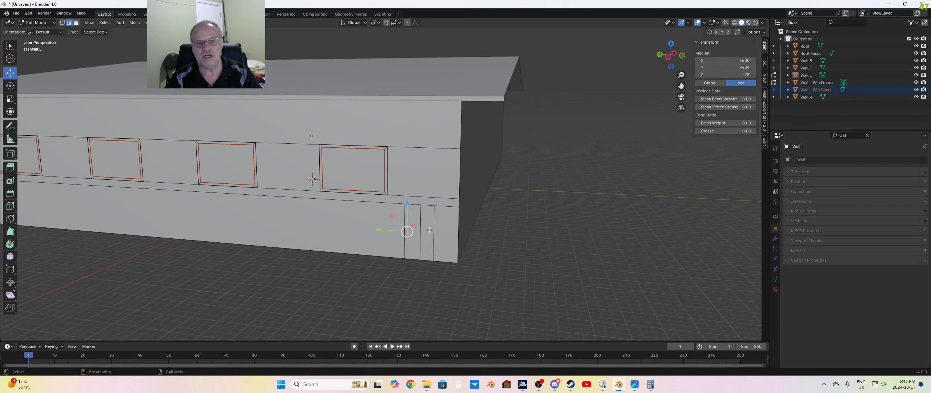
pyautogui.click(433, 253)
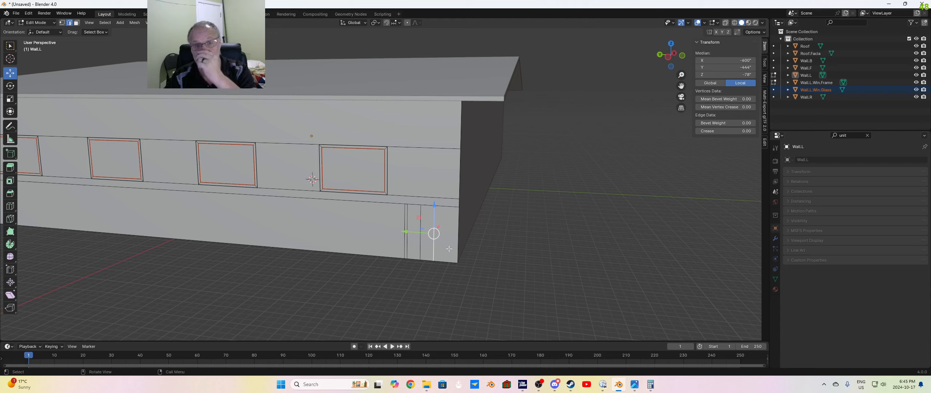
pyautogui.moveTo(406, 232); pyautogui.dragTo(399, 233)
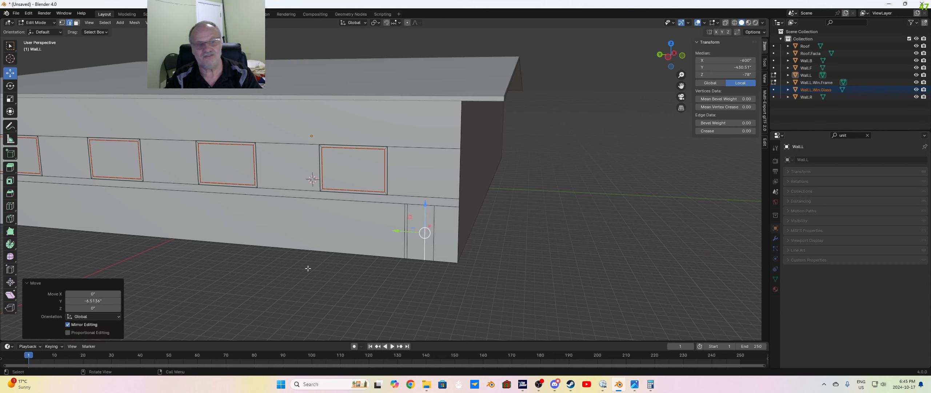
pyautogui.click(110, 301)
pyautogui.write('-16')
pyautogui.press('Return')
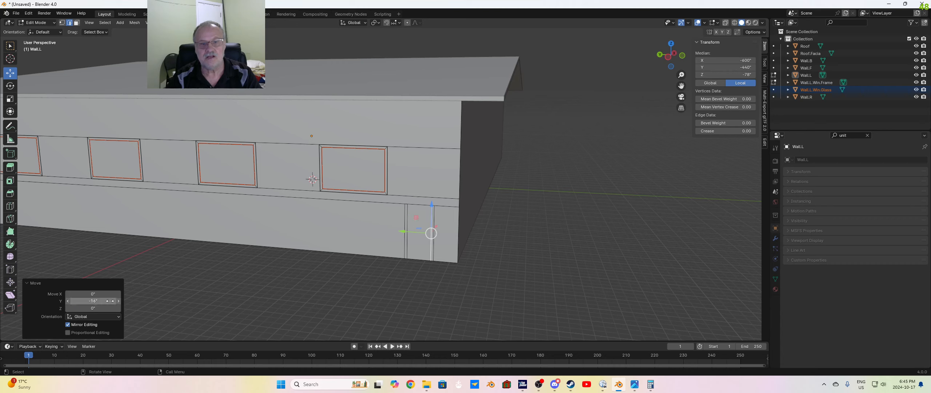
pyautogui.click(466, 295)
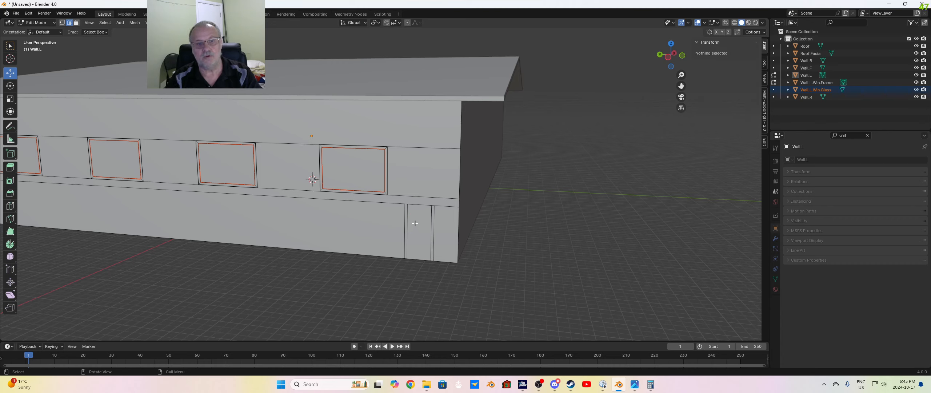
# Step: Subdivide the two inner vertical edges of the door outline to add a horizontal edge between them
pyautogui.click(422, 204)
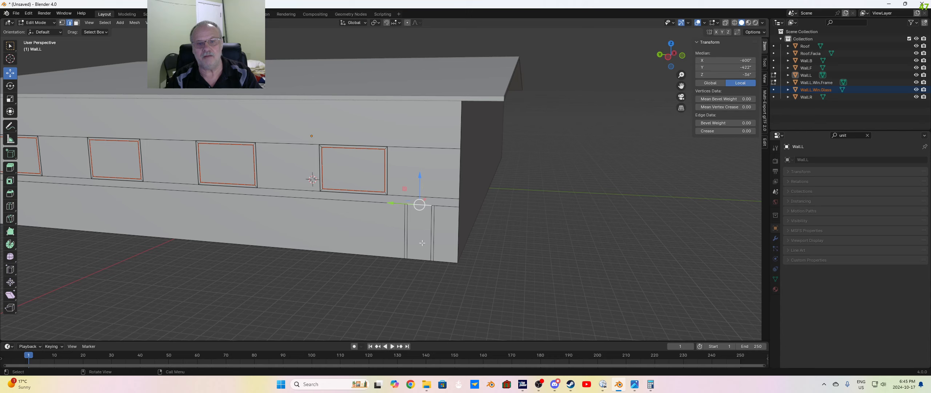
pyautogui.click(423, 295)
pyautogui.keyDown('shift'); pyautogui.click(407, 246); pyautogui.keyUp('shift')
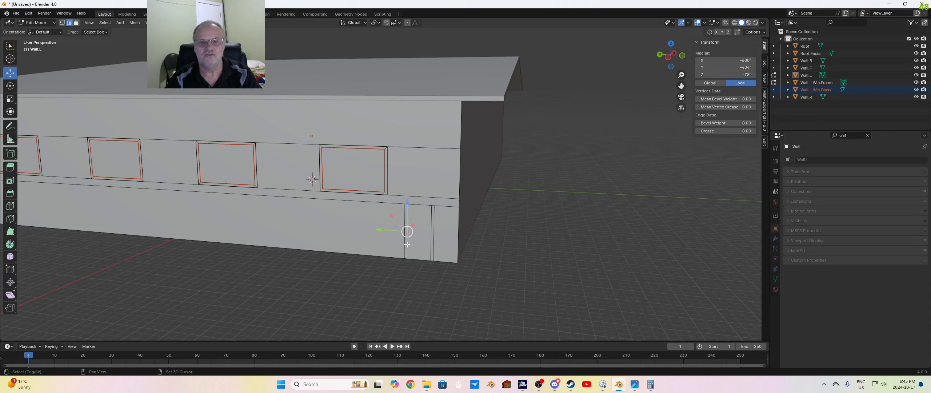
pyautogui.keyDown('shift'); pyautogui.click(430, 231); pyautogui.keyUp('shift')
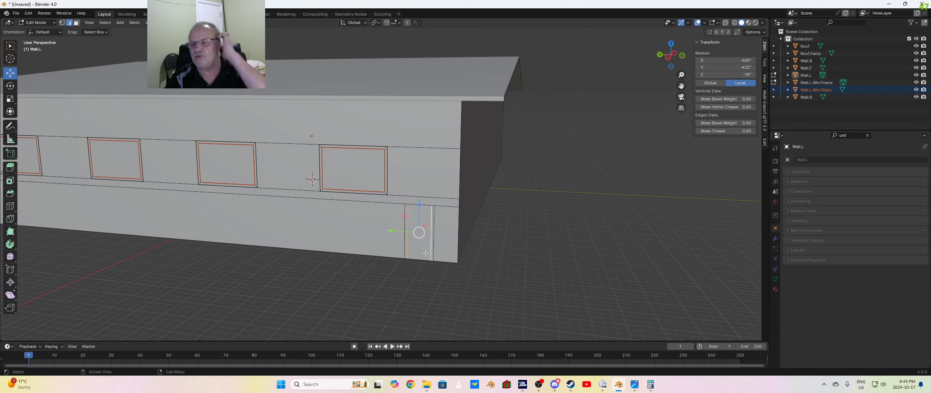
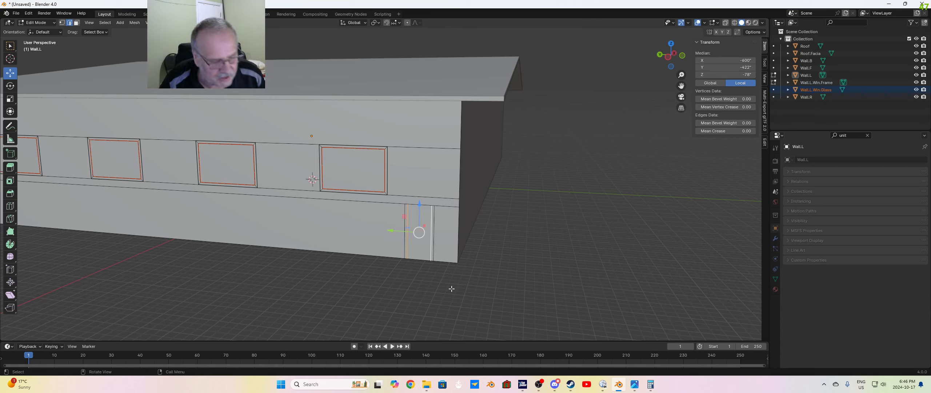
pyautogui.rightClick(416, 243)
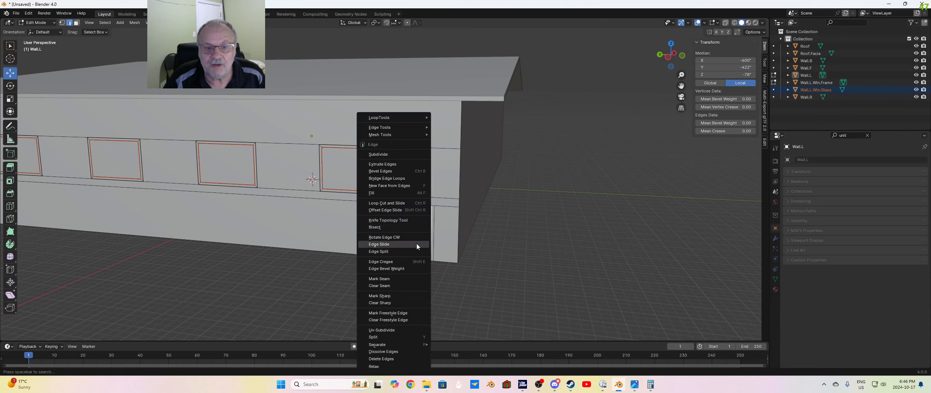
pyautogui.click(396, 154)
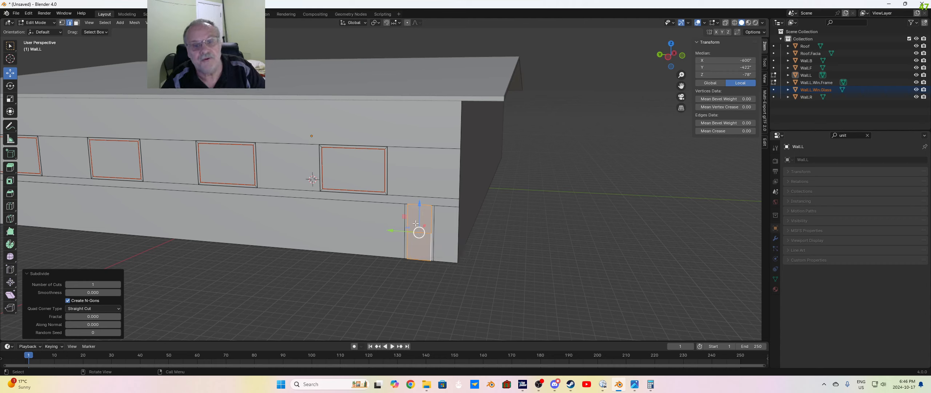
pyautogui.moveTo(420, 217); pyautogui.dragTo(421, 208)
pyautogui.rightClick(421, 209)
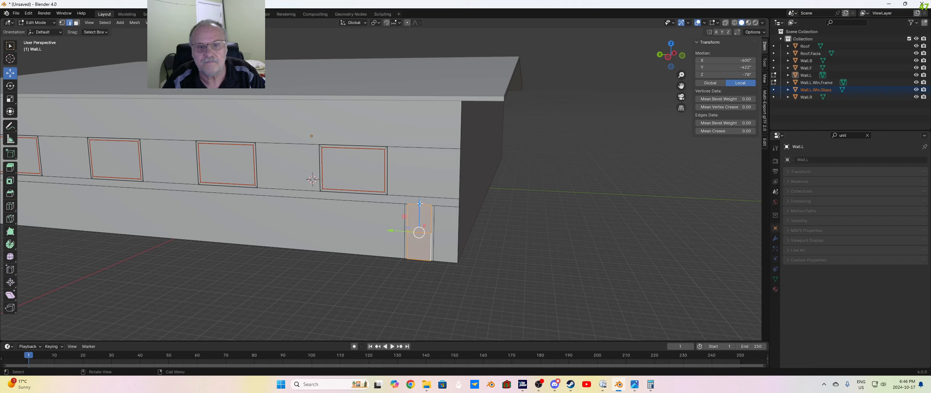
pyautogui.moveTo(420, 204); pyautogui.dragTo(420, 198)
pyautogui.hotkey('ctrl', 'z')
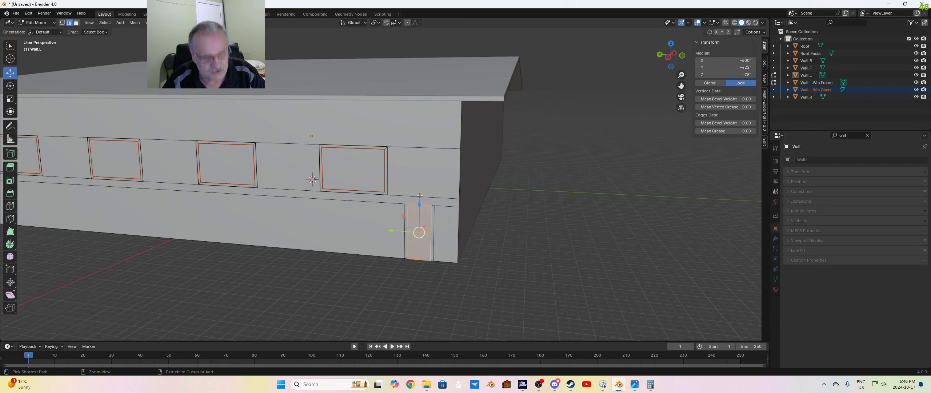
# Step: Move only the new horizontal edge inside the door outline by 38 inches along Z
pyautogui.click(403, 277)
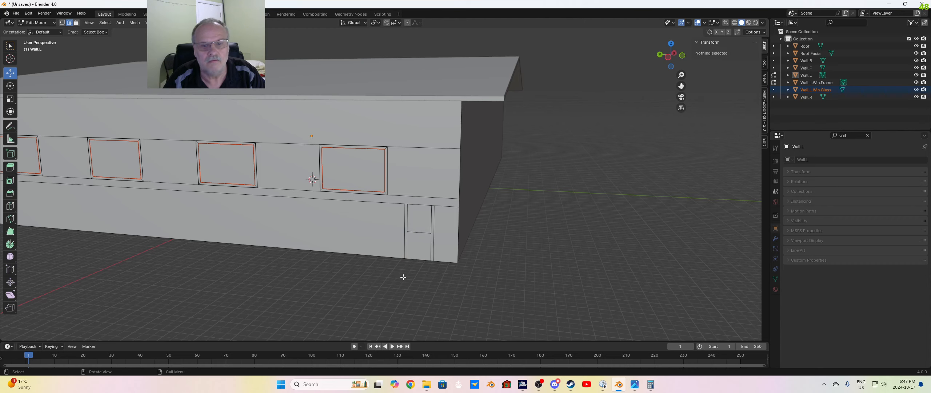
pyautogui.click(420, 233)
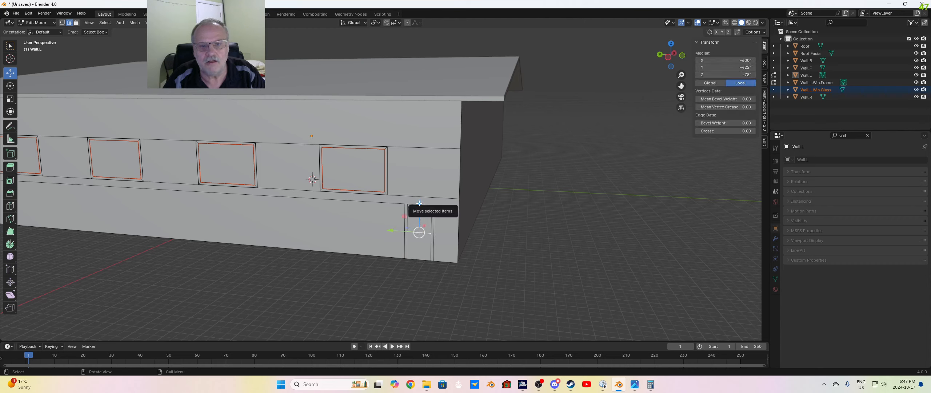
pyautogui.moveTo(420, 203); pyautogui.dragTo(419, 189)
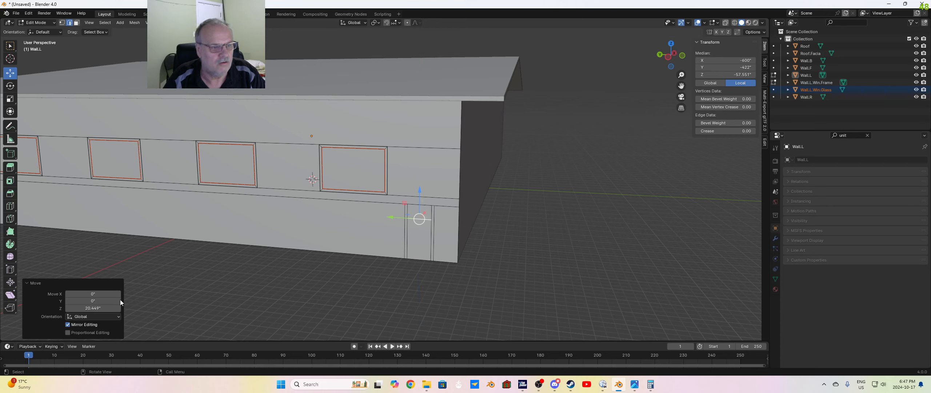
pyautogui.click(107, 307)
pyautogui.write('38')
pyautogui.press('Return')
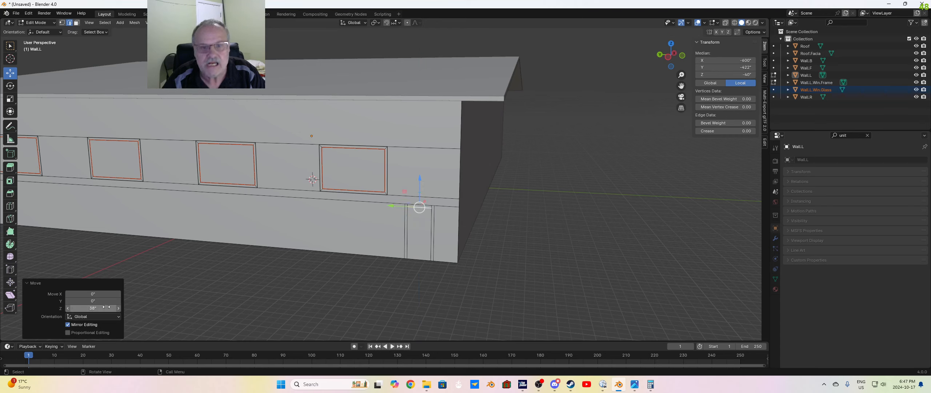
pyautogui.click(585, 250)
# Step: Select the door panel face and its surrounding frame faces in Wall.L and separate the selection into a new object
pyautogui.scroll(4, 440, 218)
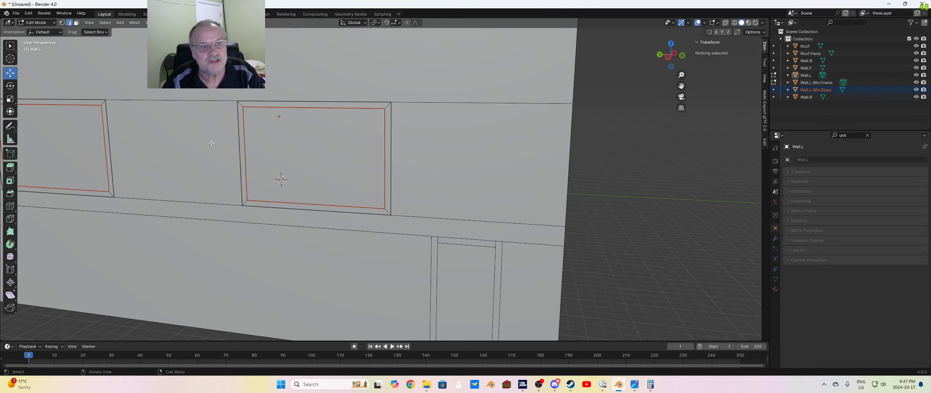
pyautogui.scroll(-4, 630, 237)
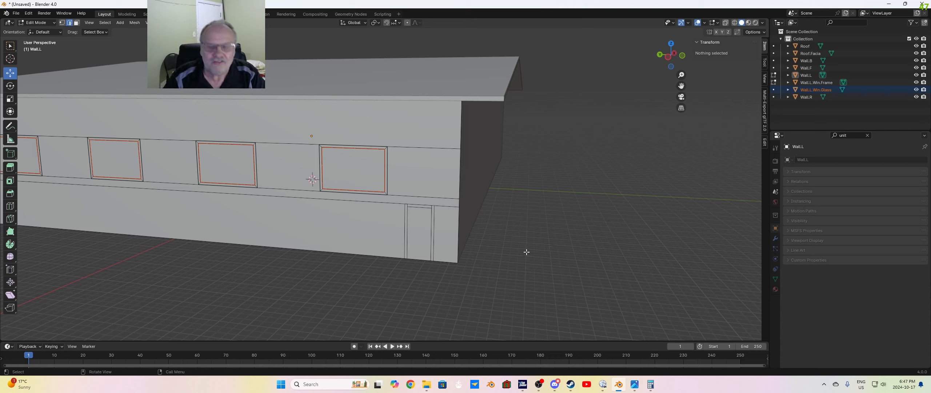
pyautogui.click(421, 237)
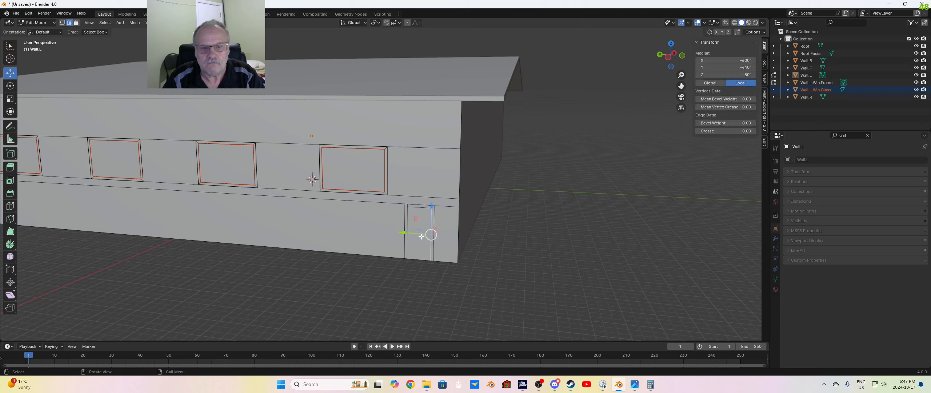
pyautogui.click(77, 23)
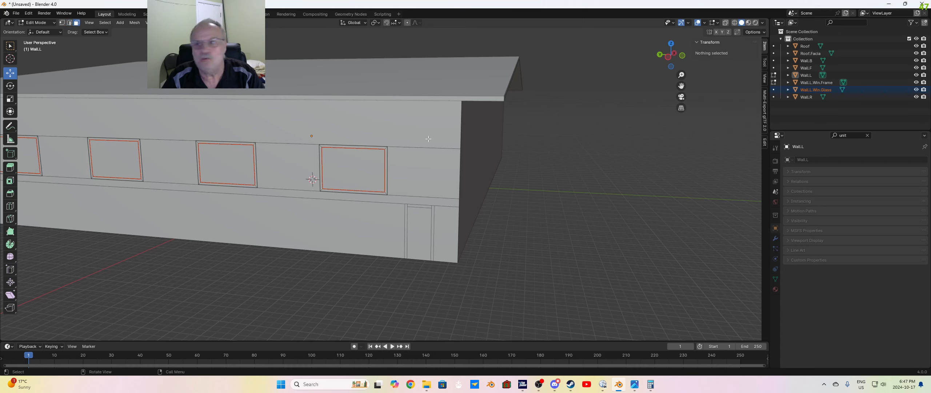
pyautogui.click(405, 225)
pyautogui.keyDown('shift'); pyautogui.click(418, 210); pyautogui.keyUp('shift')
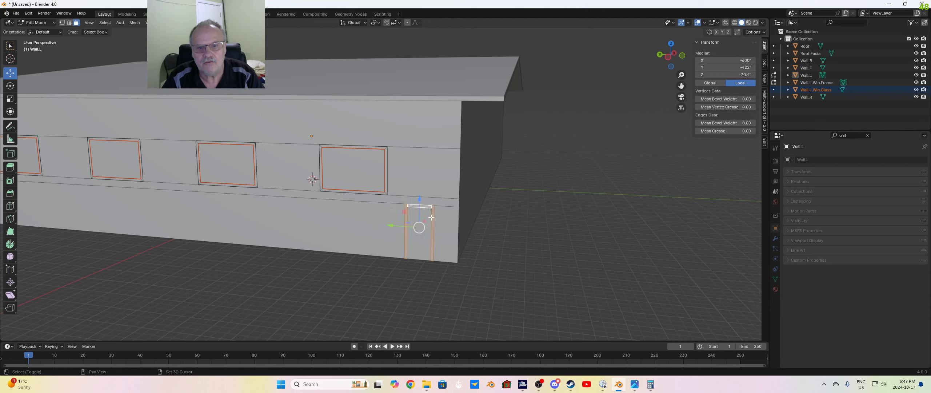
pyautogui.press('p')
pyautogui.click(421, 254)
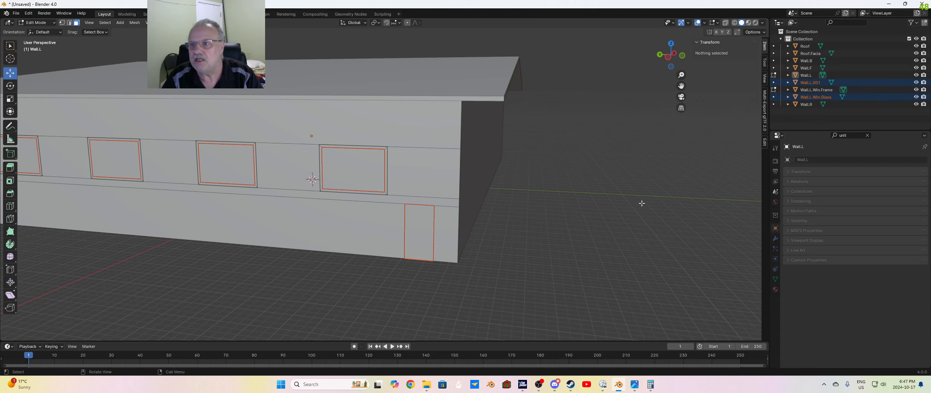
# Step: Rename the newly separated door object Wall.L.001 as Wall.L.ManDoor
pyautogui.doubleClick(810, 82)
pyautogui.click(825, 82)
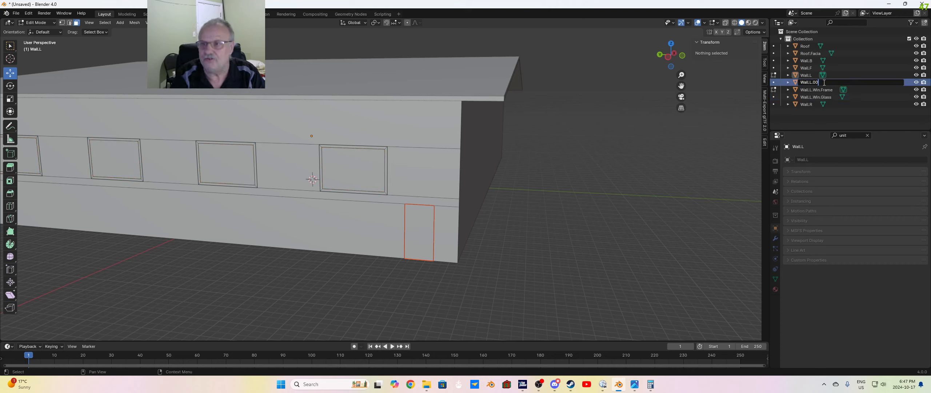
pyautogui.press('BackSpace')
pyautogui.press('BackSpace')
pyautogui.write('Man')
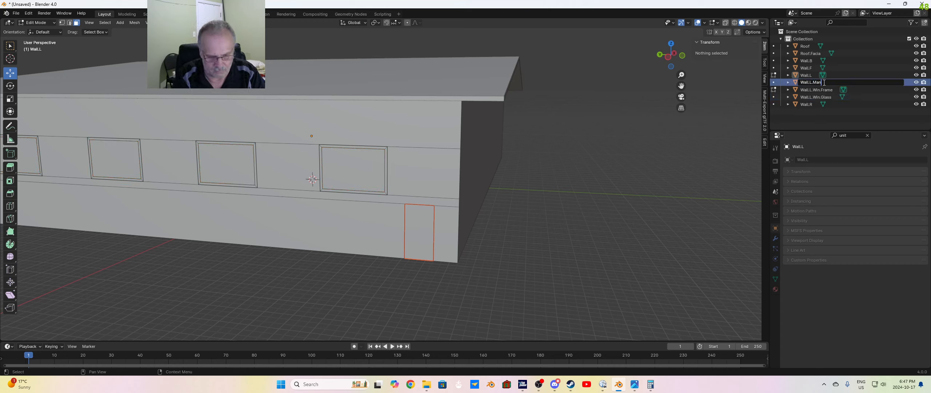
pyautogui.write('Door')
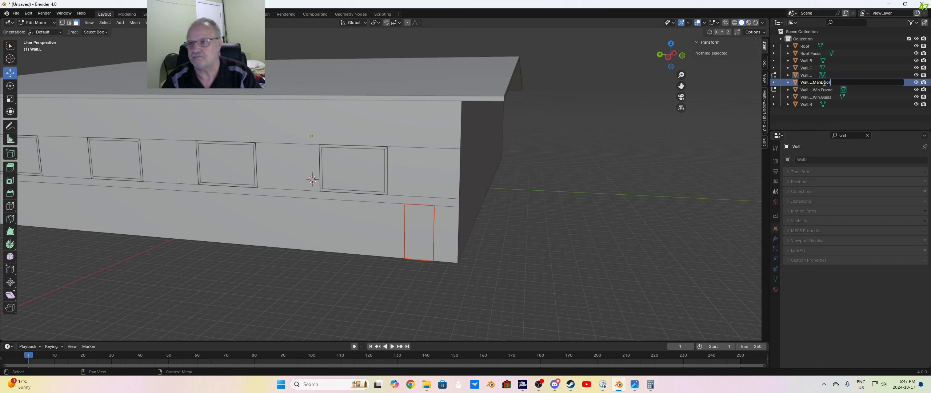
pyautogui.press('Return')
# Step: Select only the inner door panel face of Wall.L.ManDoor and separate it from the frame as its own object
pyautogui.click(420, 240)
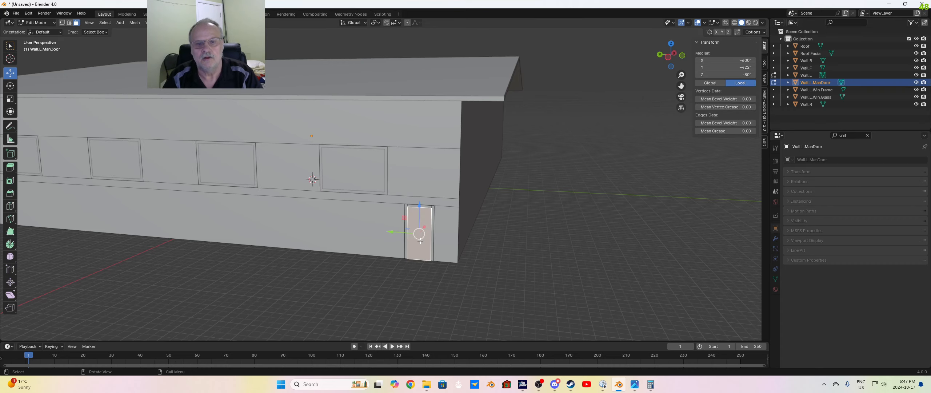
pyautogui.doubleClick(830, 82)
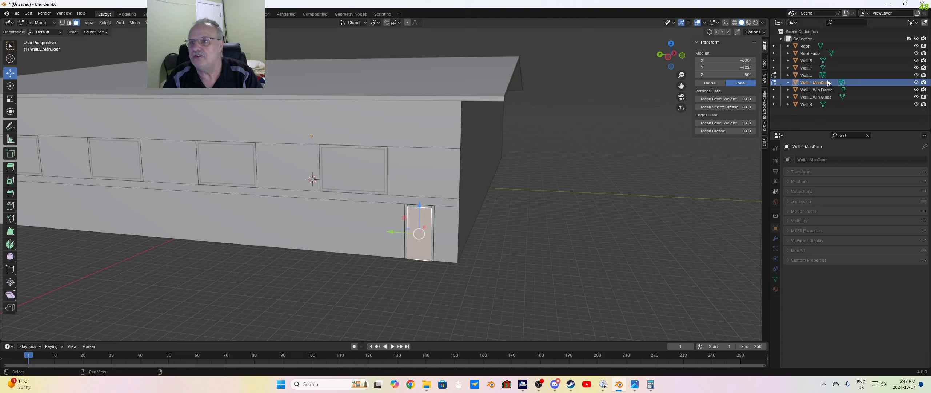
pyautogui.click(839, 82)
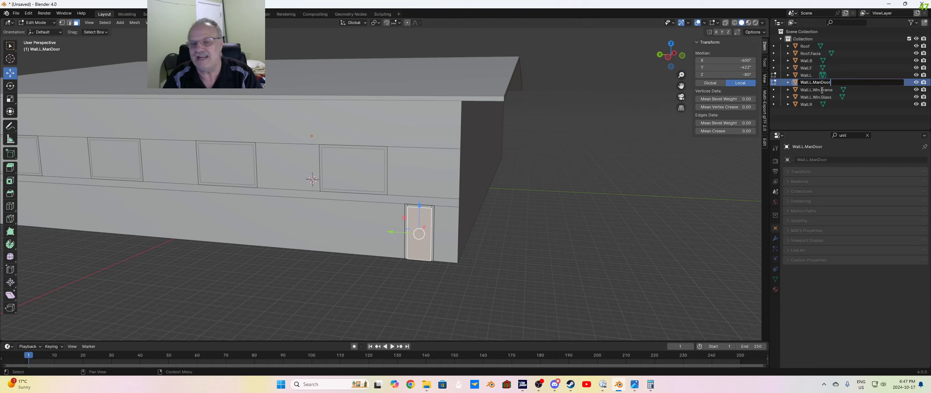
pyautogui.press('Return')
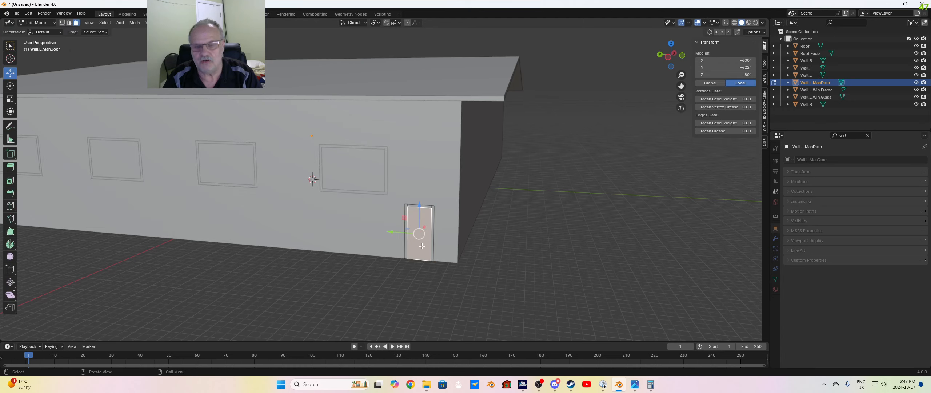
pyautogui.press('p')
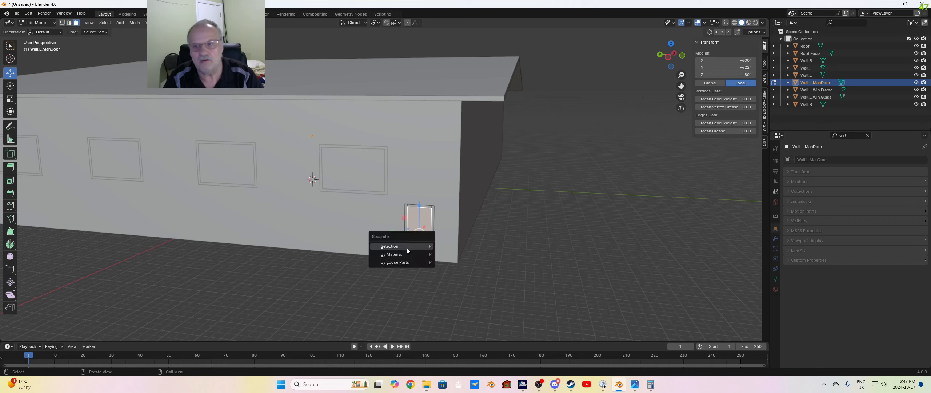
pyautogui.click(407, 247)
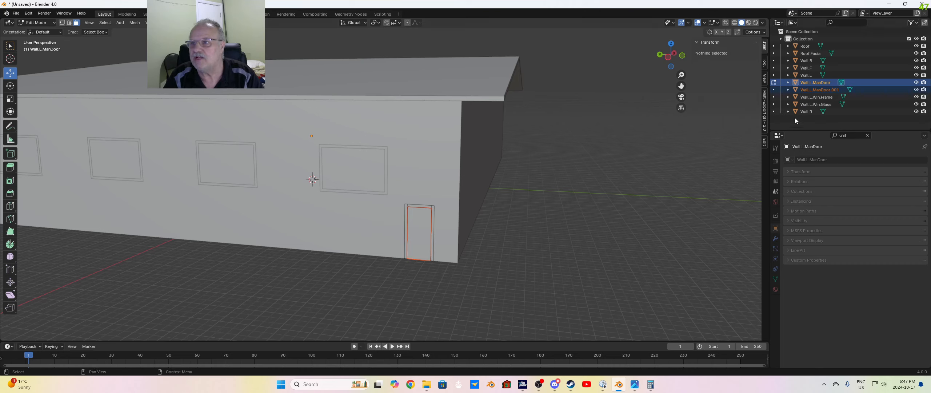
# Step: Rename the object holding the door frame as Wall.L.ManDoor.Frame
pyautogui.click(833, 82)
pyautogui.doubleClick(835, 82)
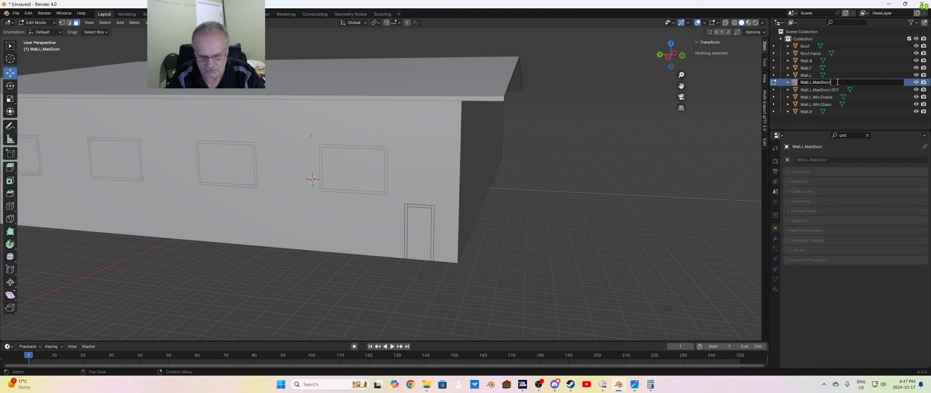
pyautogui.write('.Frame')
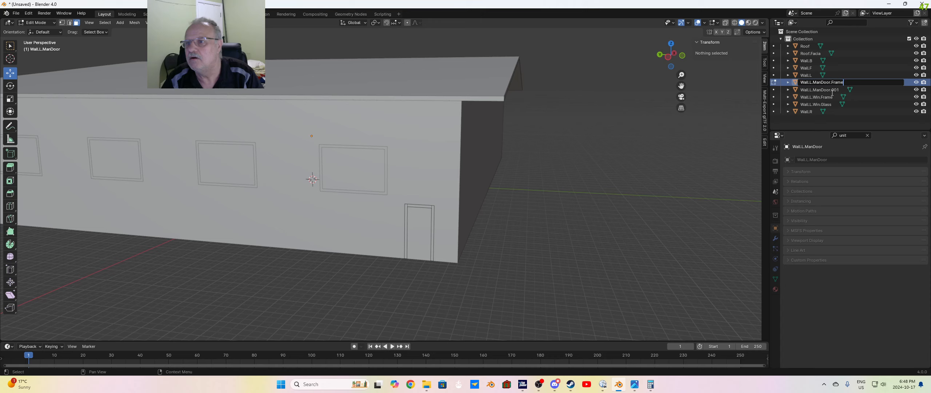
pyautogui.press('Return')
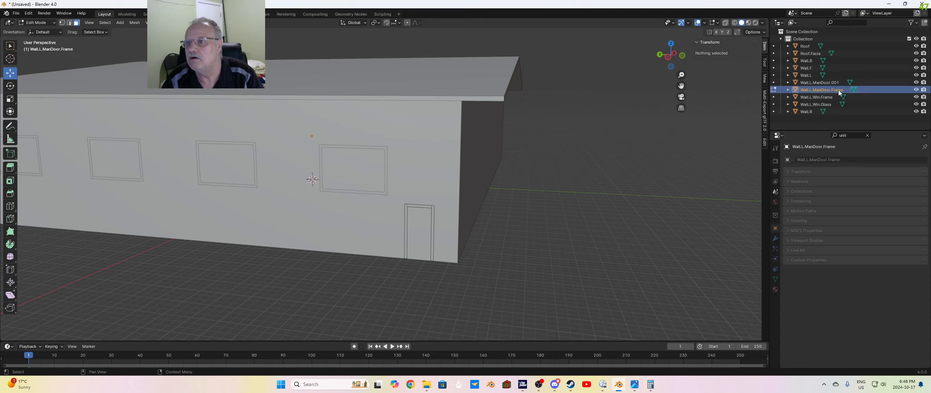
# Step: Rename the separated door panel object Wall.L.ManDoor.001 as Wall.L.ManDoor
pyautogui.doubleClick(838, 82)
pyautogui.click(847, 81)
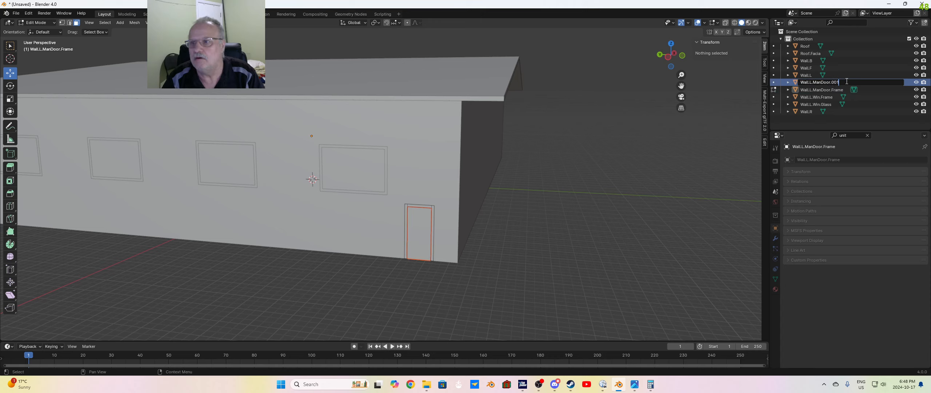
pyautogui.press('BackSpace')
pyautogui.press('BackSpace')
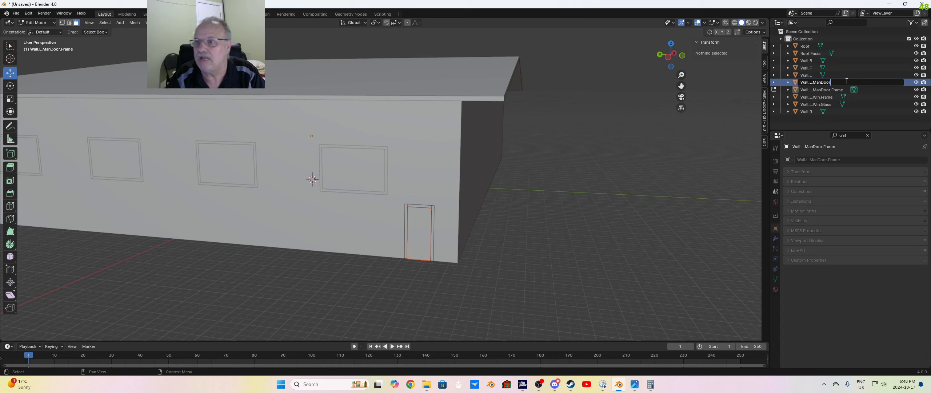
pyautogui.press('Return')
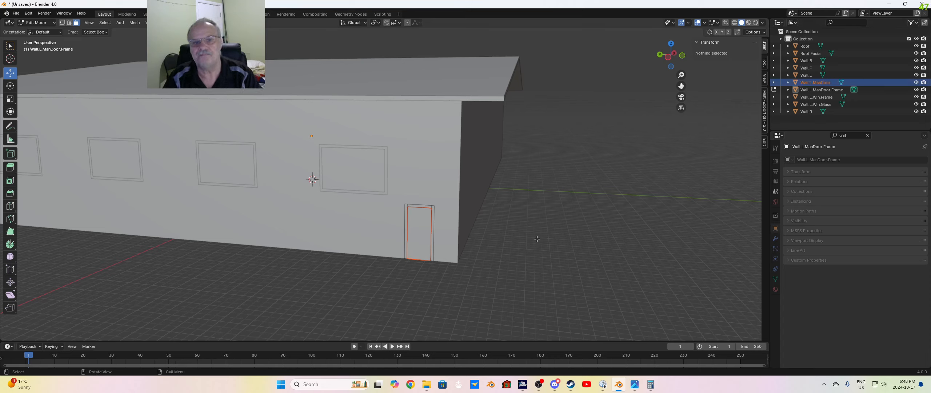
# Step: Check the door frame, door panel and Wall.L as individual objects, switching between Object Mode and Edit Mode
pyautogui.click(819, 91)
pyautogui.press('Tab')
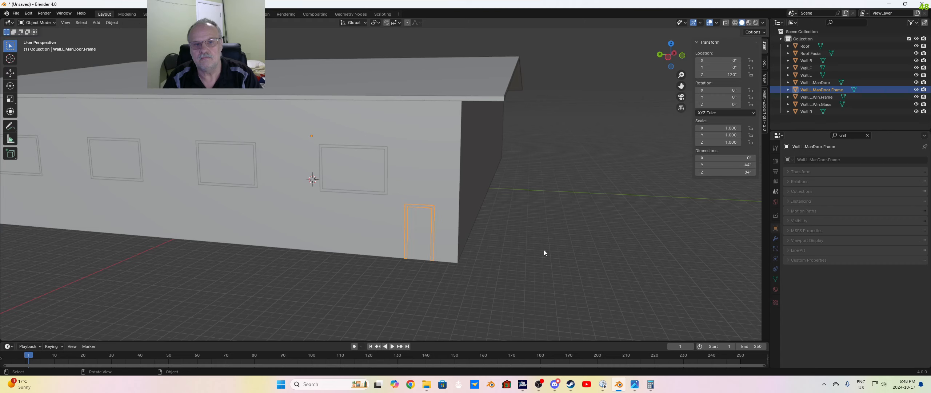
pyautogui.click(817, 82)
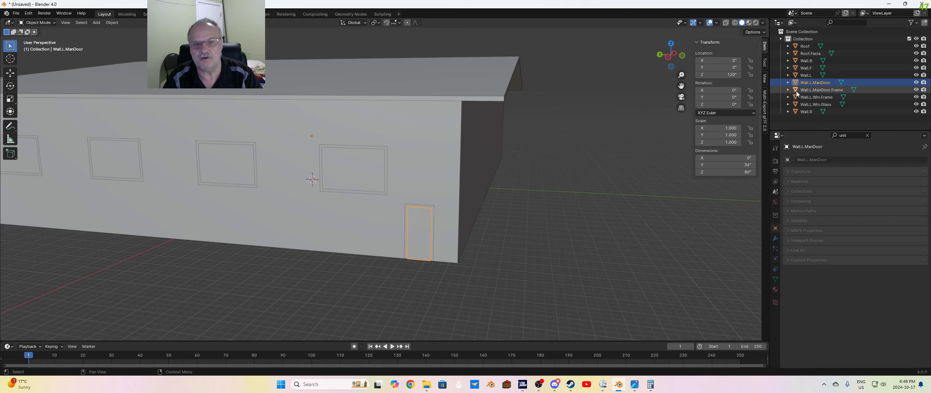
pyautogui.click(592, 249)
pyautogui.press('Tab')
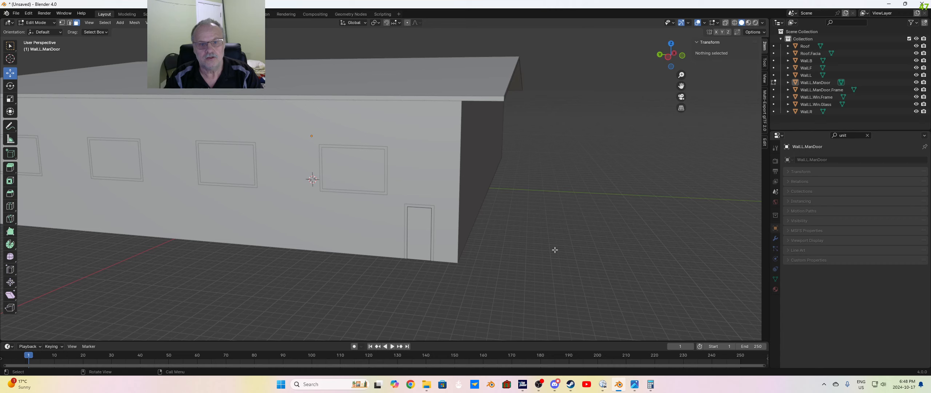
pyautogui.press('Tab')
pyautogui.press('Tab')
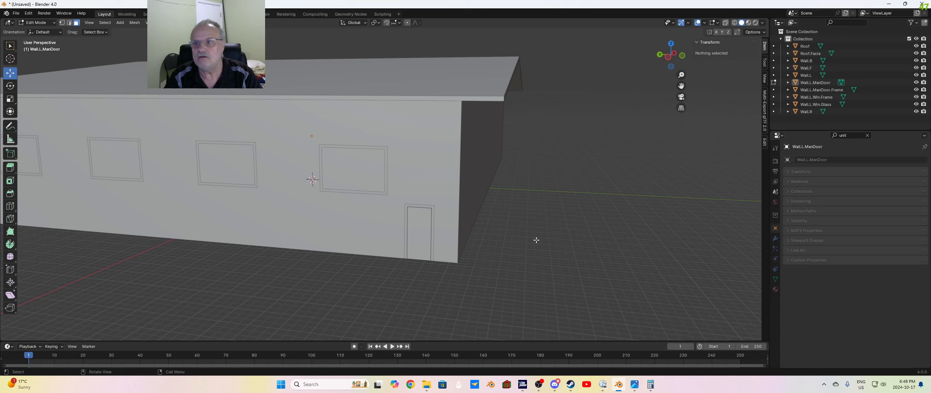
pyautogui.click(806, 75)
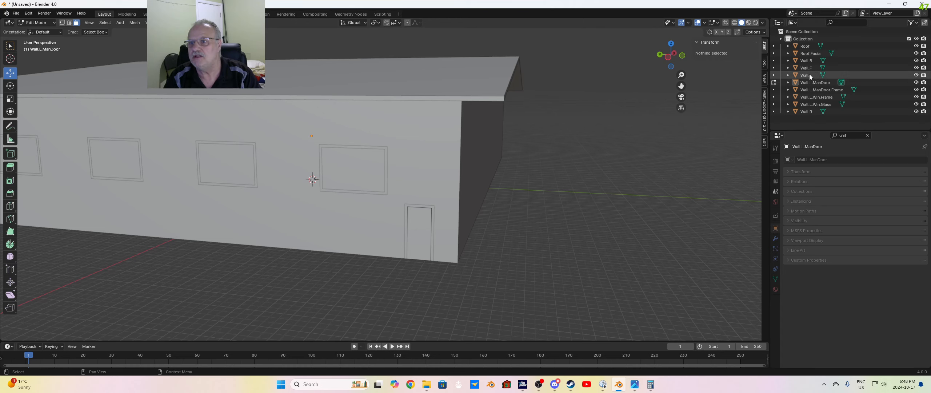
pyautogui.moveTo(537, 248)
pyautogui.mouseDown(button='middle')
pyautogui.moveTo(513, 258)
pyautogui.moveTo(521, 237)
pyautogui.moveTo(520, 252)
pyautogui.mouseUp(button='middle')
pyautogui.press('Tab')
pyautogui.press('Tab')
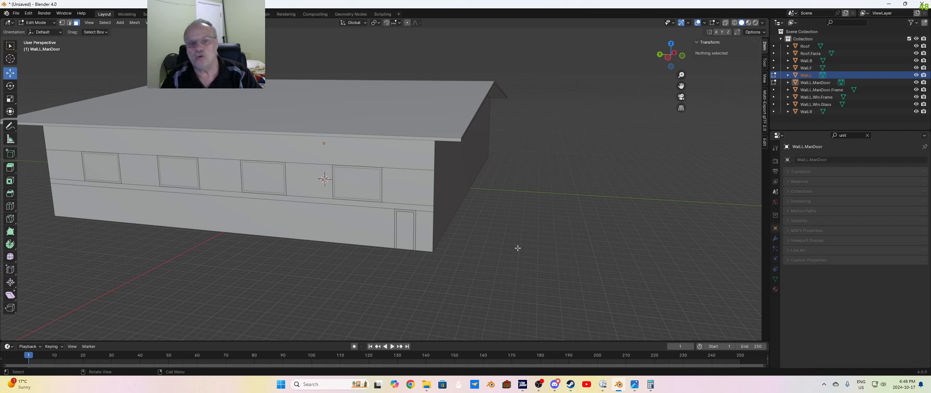
# Step: Move the Wall.L.ManDoor panel face 1 inch along X to recess it within its frame, and inspect the recess up close
pyautogui.click(819, 83)
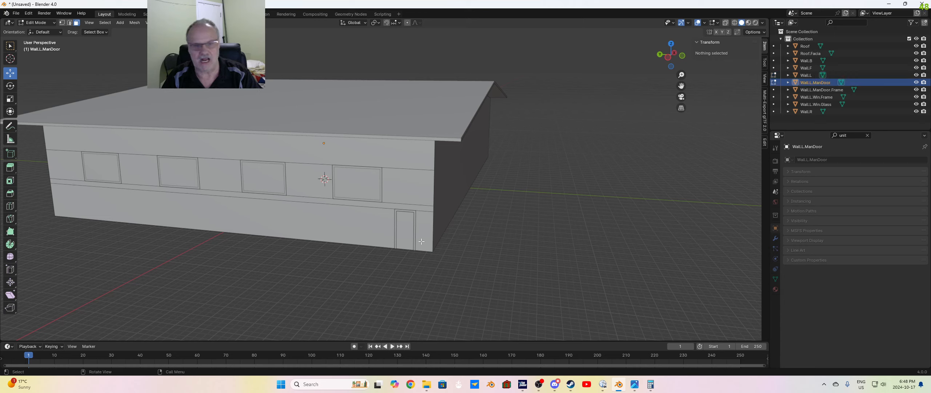
pyautogui.click(408, 231)
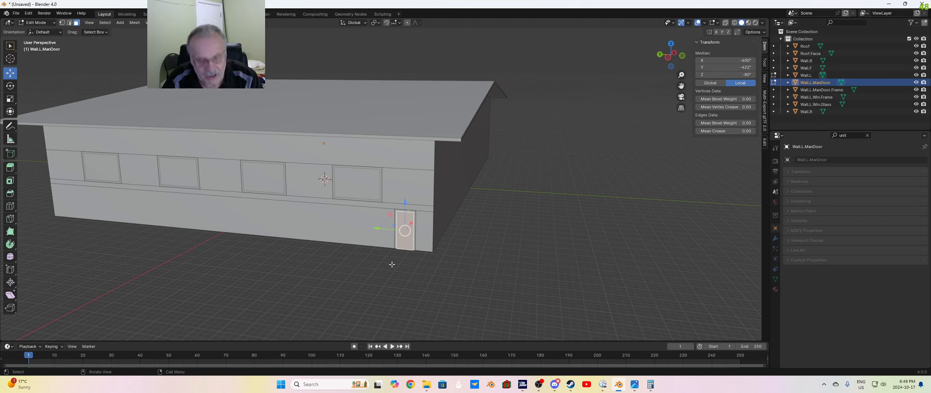
pyautogui.press('g')
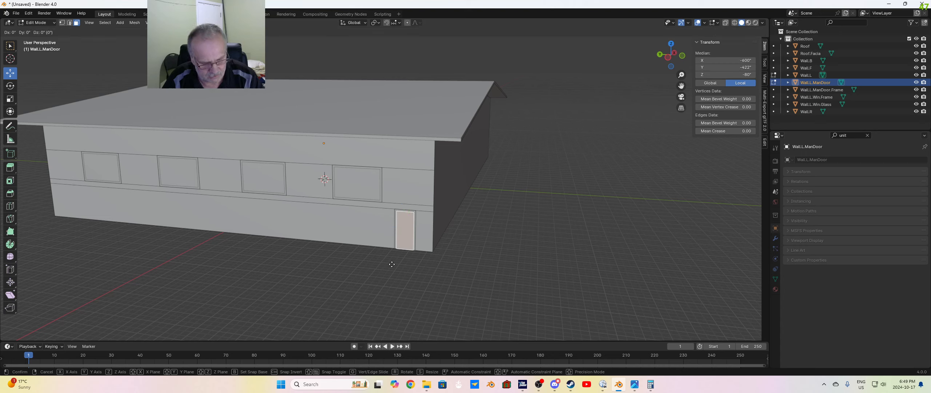
pyautogui.write('x')
pyautogui.write('1')
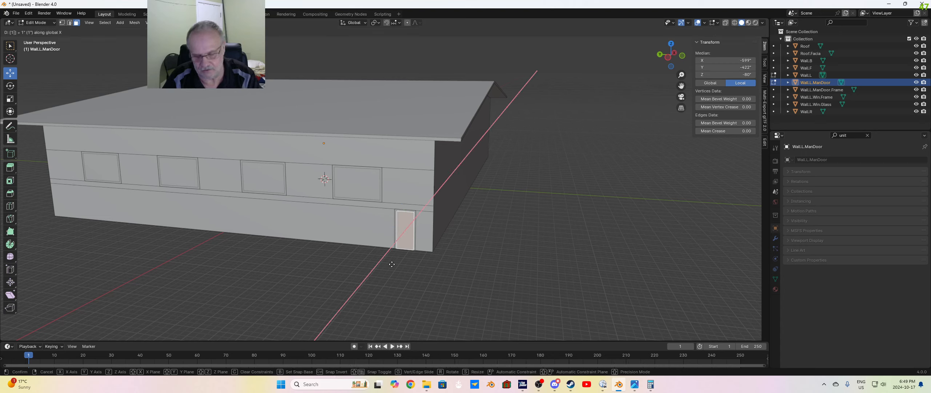
pyautogui.press('Return')
pyautogui.click(392, 264)
pyautogui.scroll(4, 434, 251)
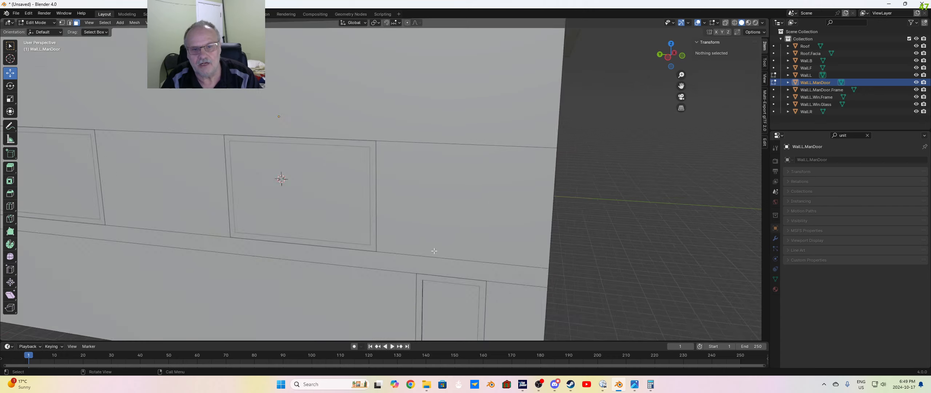
pyautogui.scroll(1, 434, 255)
pyautogui.moveTo(440, 270); pyautogui.dragTo(424, 251, button='middle')
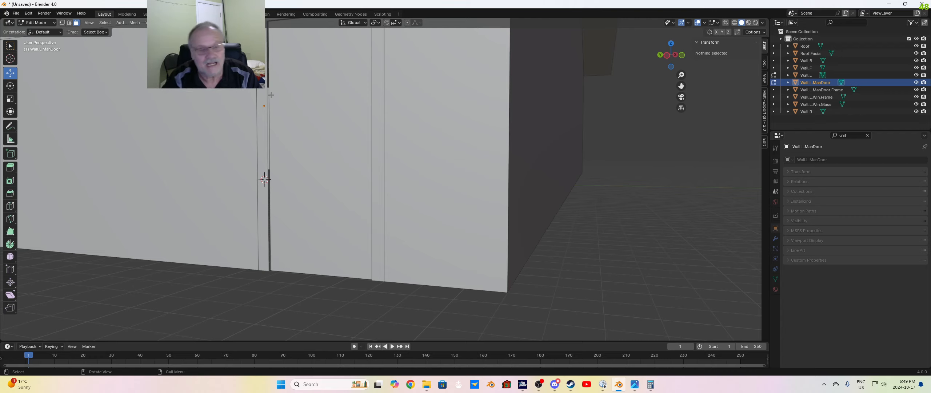
pyautogui.moveTo(271, 94); pyautogui.dragTo(382, 249, button='middle')
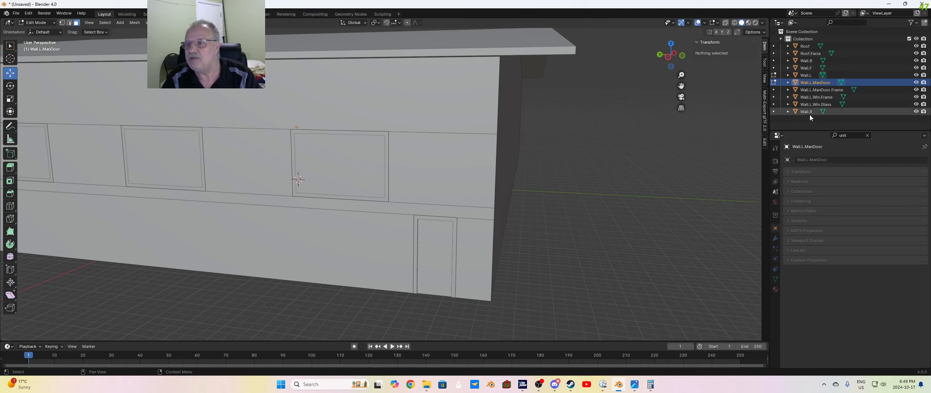
# Step: Move the four Wall.L.Win.Glass pane faces 1 inch along X to recess them within their frames, and inspect the wall from the side
pyautogui.click(816, 104)
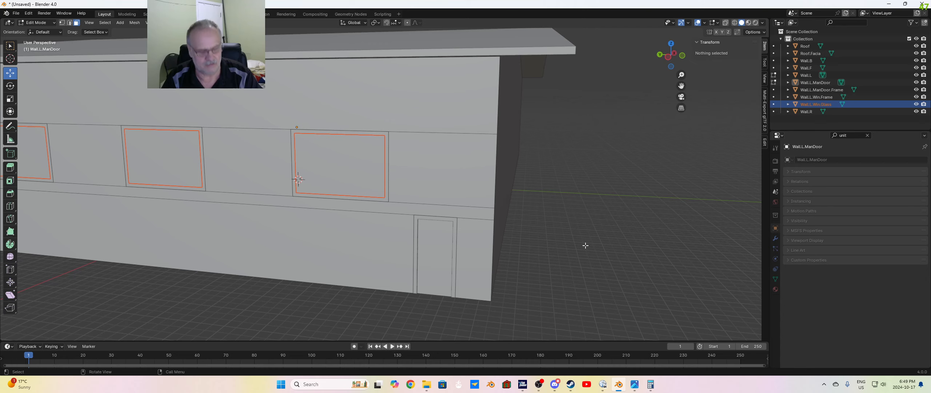
pyautogui.press('Tab')
pyautogui.press('Tab')
pyautogui.click(355, 170)
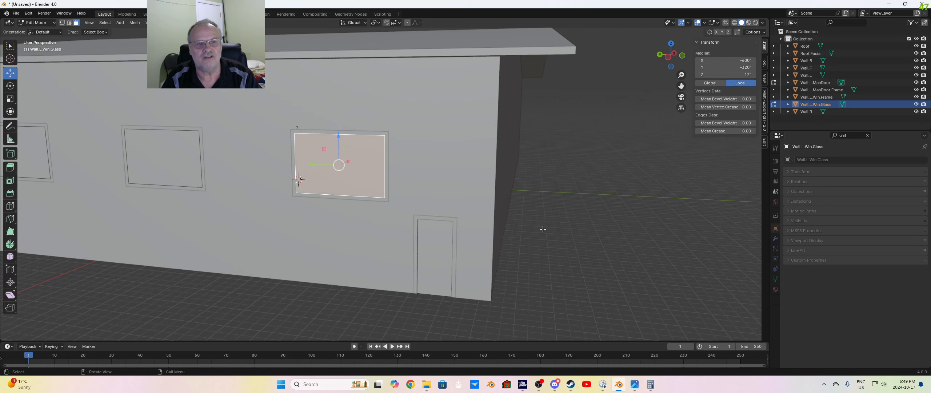
pyautogui.moveTo(355, 170); pyautogui.dragTo(291, 192, button='middle')
pyautogui.scroll(-2, 291, 192)
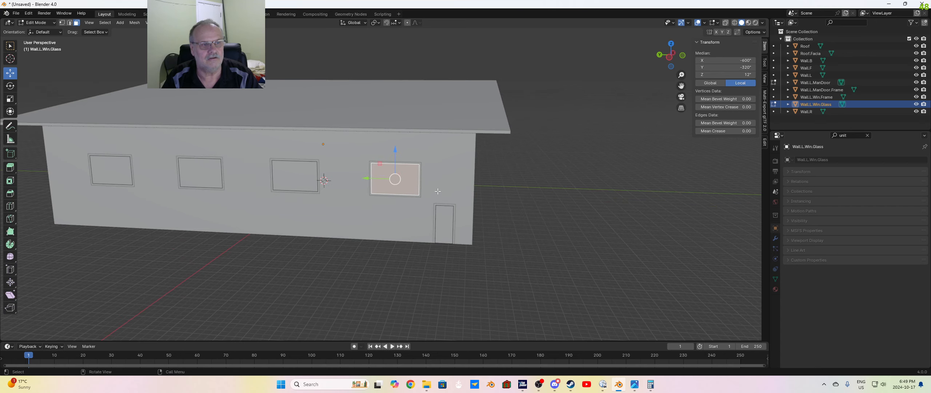
pyautogui.keyDown('shift'); pyautogui.click(98, 171); pyautogui.keyUp('shift')
pyautogui.keyDown('shift'); pyautogui.click(203, 174); pyautogui.keyUp('shift')
pyautogui.keyDown('shift'); pyautogui.click(294, 176); pyautogui.keyUp('shift')
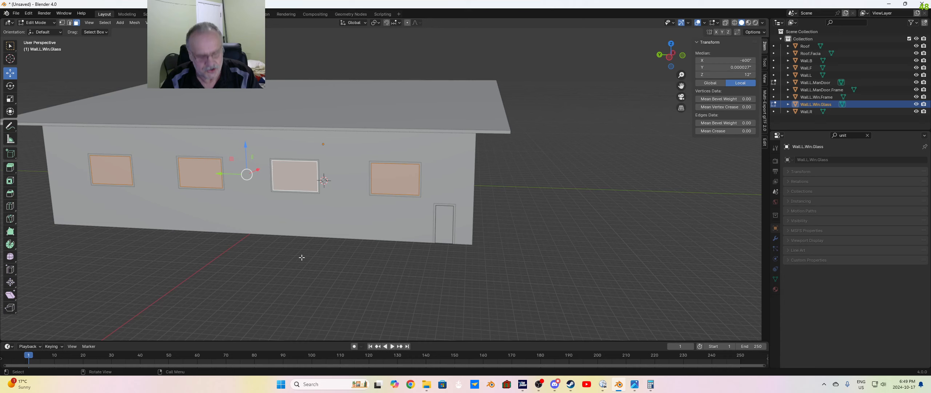
pyautogui.press('g')
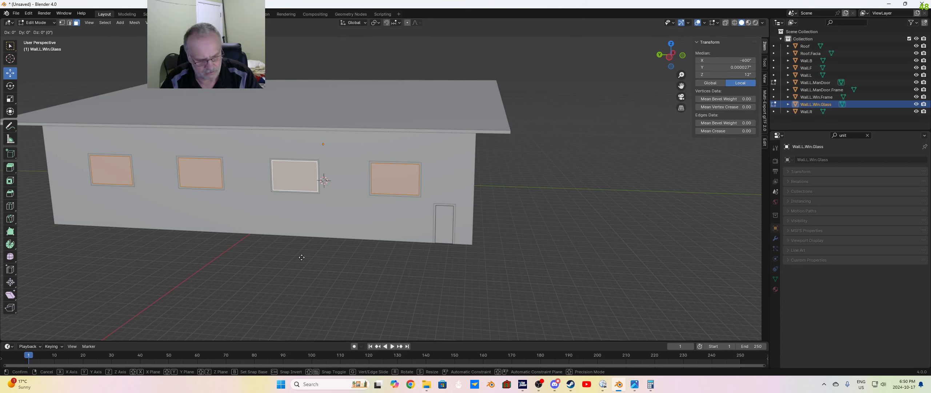
pyautogui.write('x1')
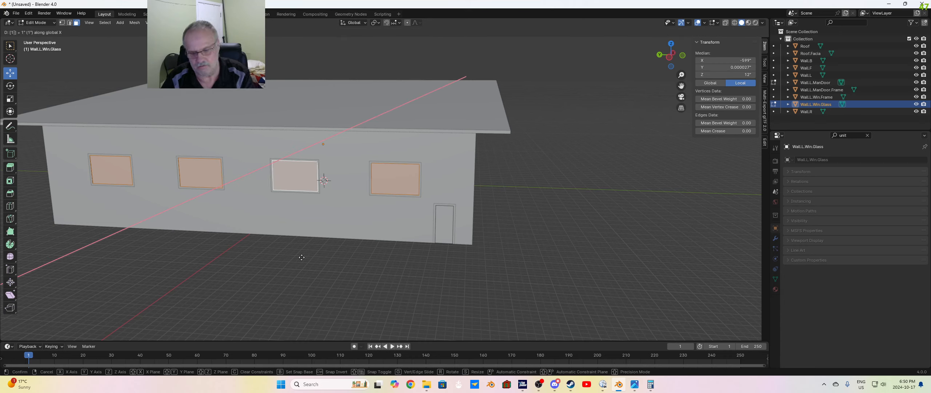
pyautogui.press('Return')
pyautogui.click(301, 257)
pyautogui.moveTo(320, 218); pyautogui.dragTo(277, 215, button='middle')
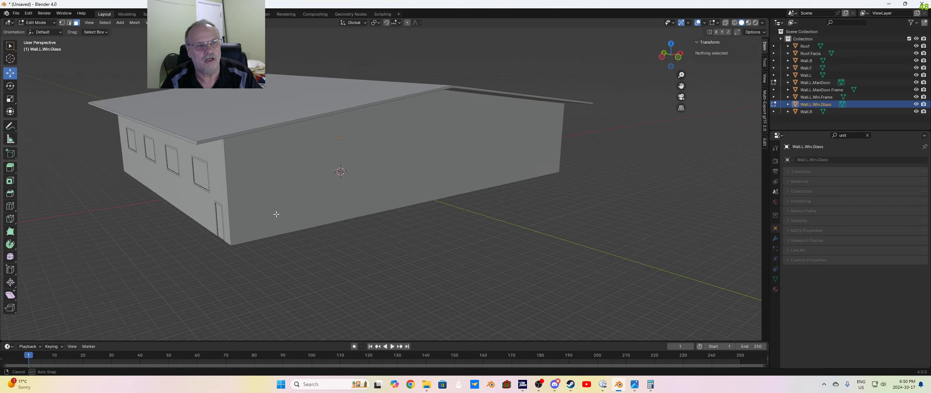
pyautogui.scroll(3, 191, 181)
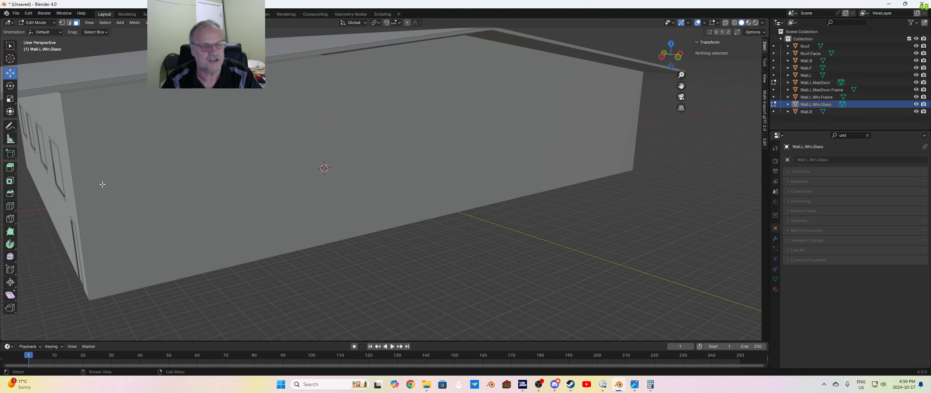
# Step: Finish editing the window glass and open the Wall.L object in Edit Mode
pyautogui.scroll(-5, 102, 185)
pyautogui.moveTo(203, 226); pyautogui.dragTo(370, 250, button='middle')
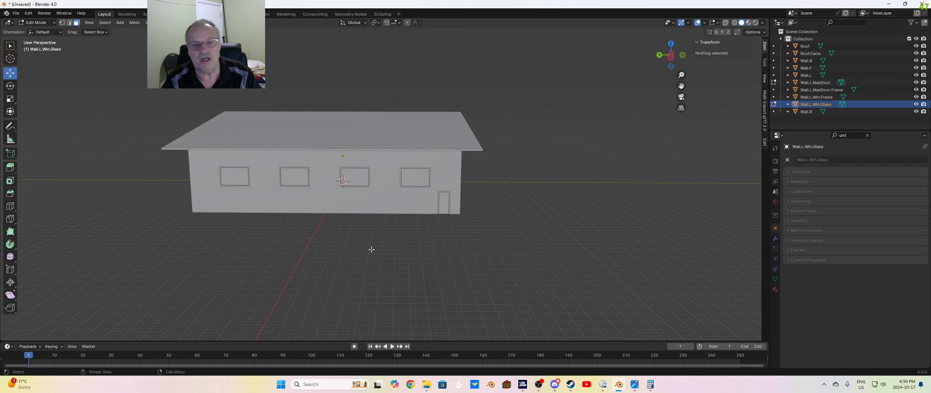
pyautogui.press('Tab')
pyautogui.press('Tab')
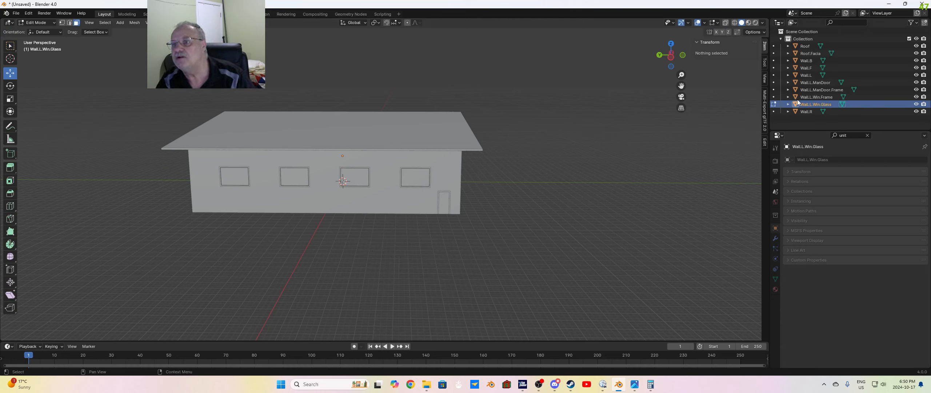
pyautogui.click(807, 76)
pyautogui.press('Tab')
pyautogui.press('Tab')
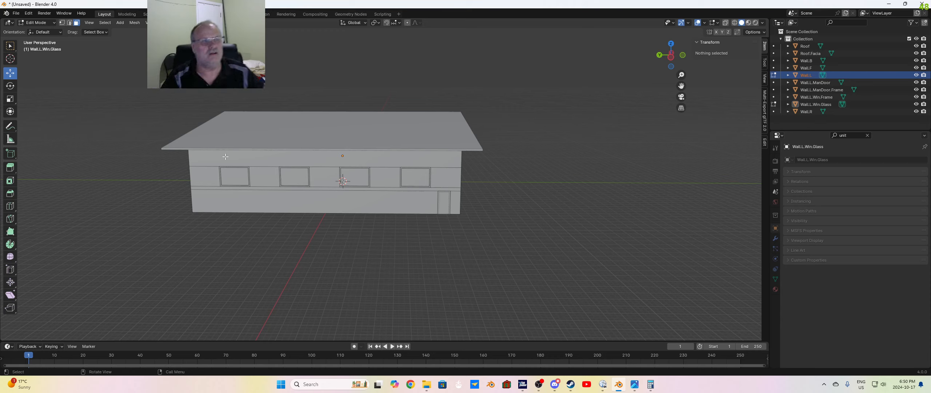
# Step: Dissolve the Wall.L faces above and between the windows, including both end faces, into a single face
pyautogui.click(216, 171)
pyautogui.click(262, 157)
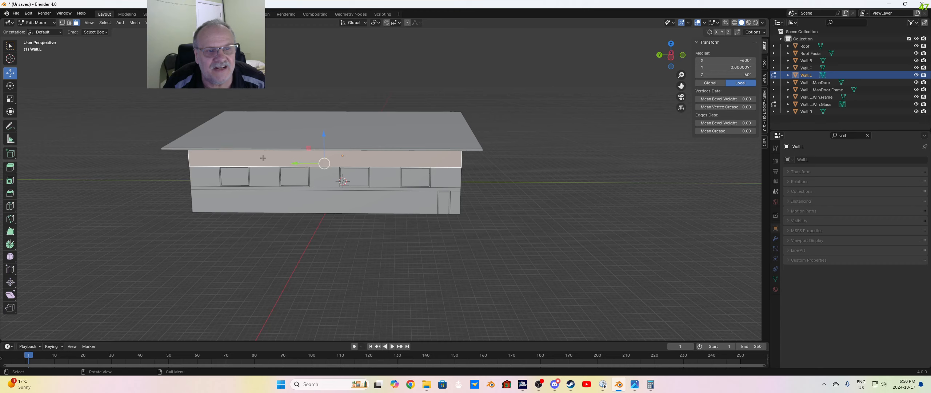
pyautogui.click(212, 180)
pyautogui.keyDown('shift'); pyautogui.click(250, 164); pyautogui.keyUp('shift')
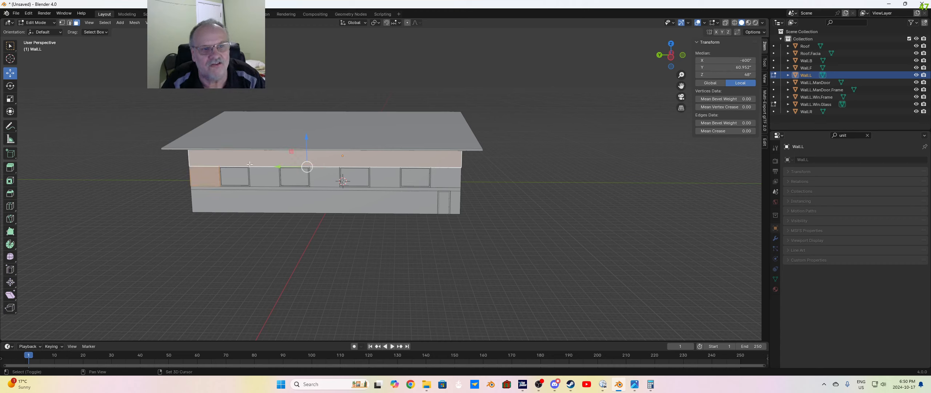
pyautogui.keyDown('shift'); pyautogui.click(255, 174); pyautogui.keyUp('shift')
pyautogui.keyDown('shift'); pyautogui.click(384, 177); pyautogui.keyUp('shift')
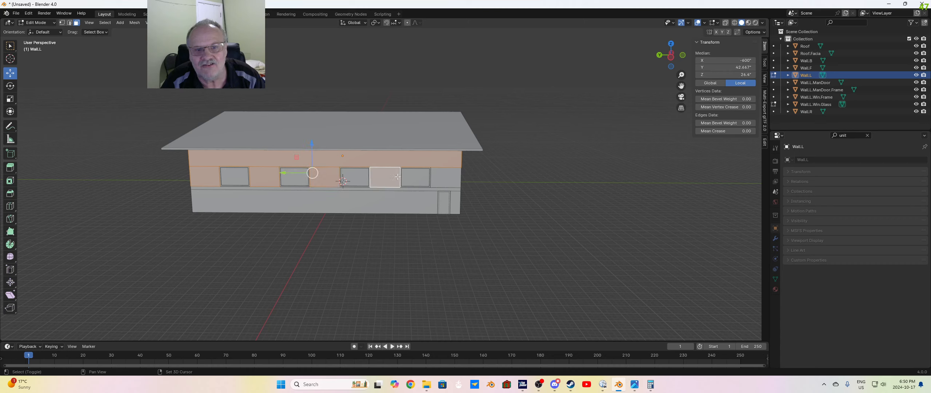
pyautogui.keyDown('shift'); pyautogui.click(444, 179); pyautogui.keyUp('shift')
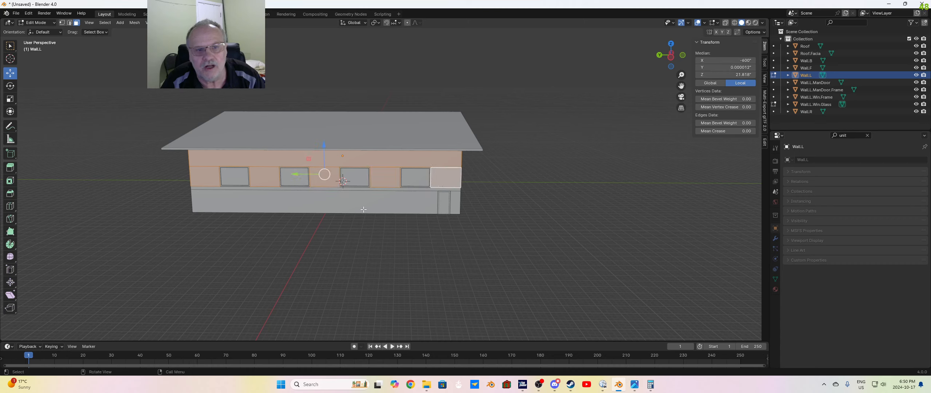
pyautogui.rightClick(365, 160)
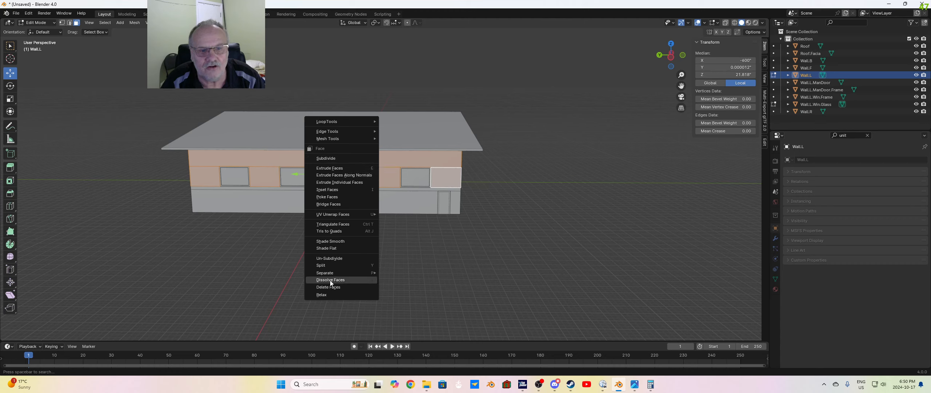
pyautogui.click(331, 280)
pyautogui.hotkey('alt', 'a')
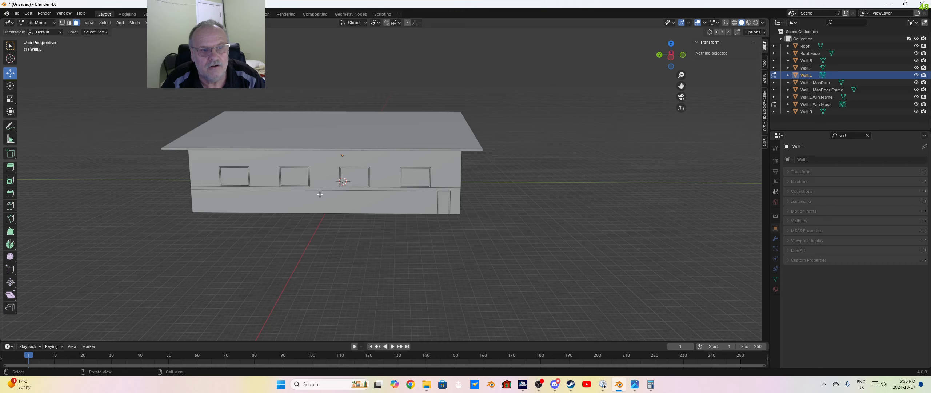
# Step: Dissolve the Wall.L faces on both sides of the man door and the narrow strip above it into one face
pyautogui.keyDown('shift'); pyautogui.click(454, 203); pyautogui.keyUp('shift')
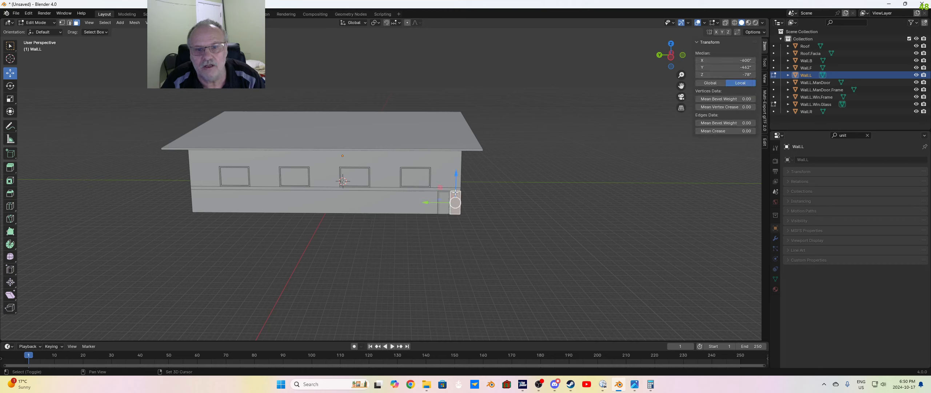
pyautogui.keyDown('shift'); pyautogui.click(400, 198); pyautogui.keyUp('shift')
pyautogui.rightClick(391, 202)
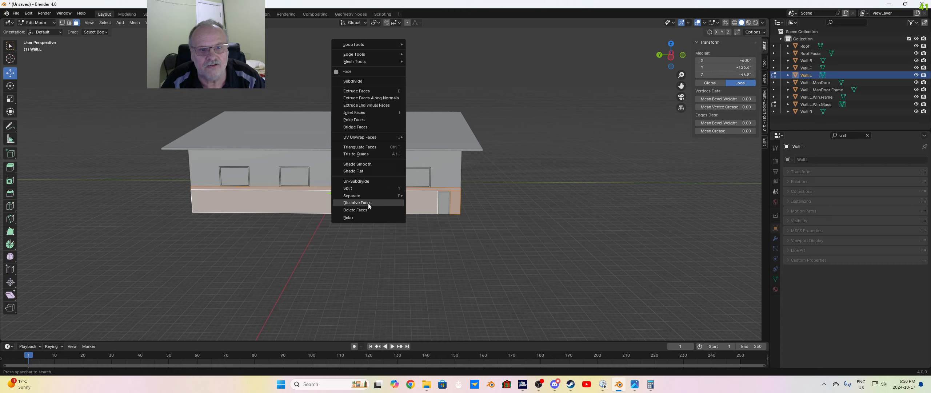
pyautogui.click(368, 203)
pyautogui.hotkey('alt', 'a')
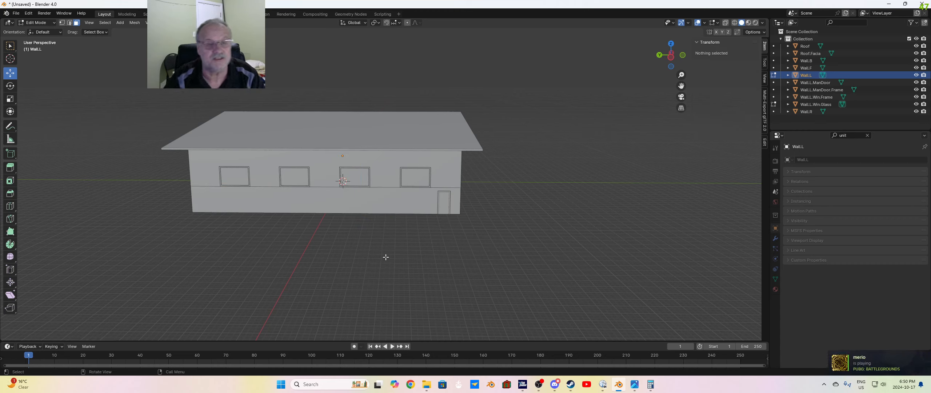
# Step: Open Wall.R in Edit Mode and subdivide its two vertical end edges with one cut to split the wall horizontally
pyautogui.moveTo(435, 272); pyautogui.dragTo(545, 210, button='middle')
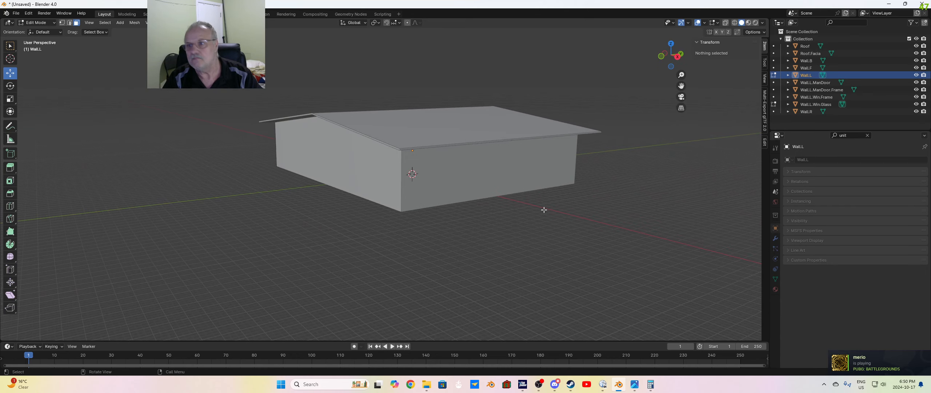
pyautogui.click(806, 112)
pyautogui.press('Tab')
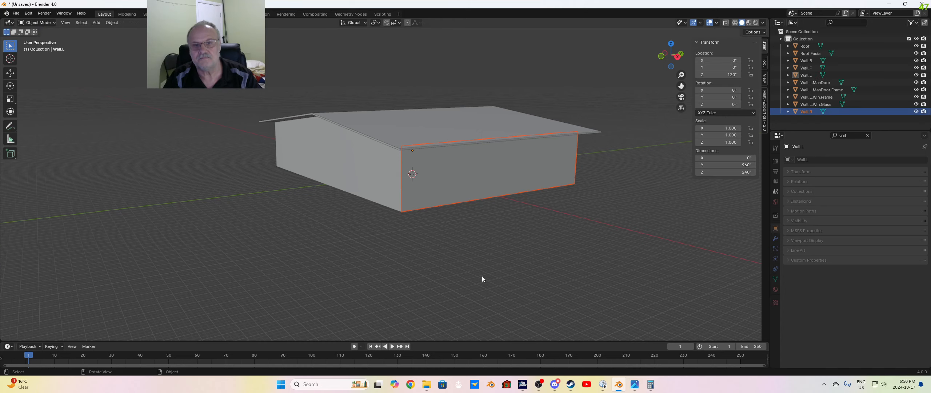
pyautogui.press('Tab')
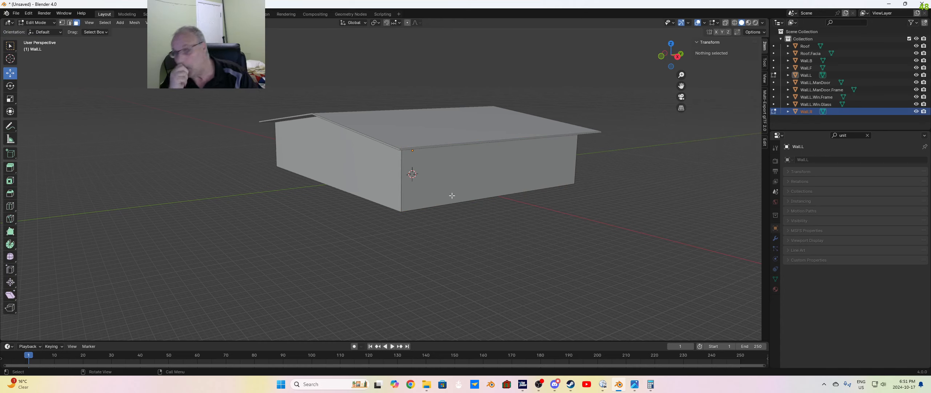
pyautogui.press('2')
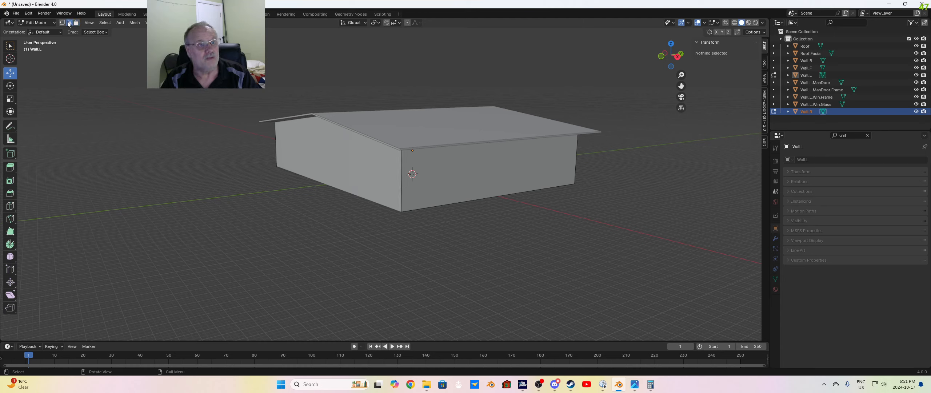
pyautogui.click(401, 200)
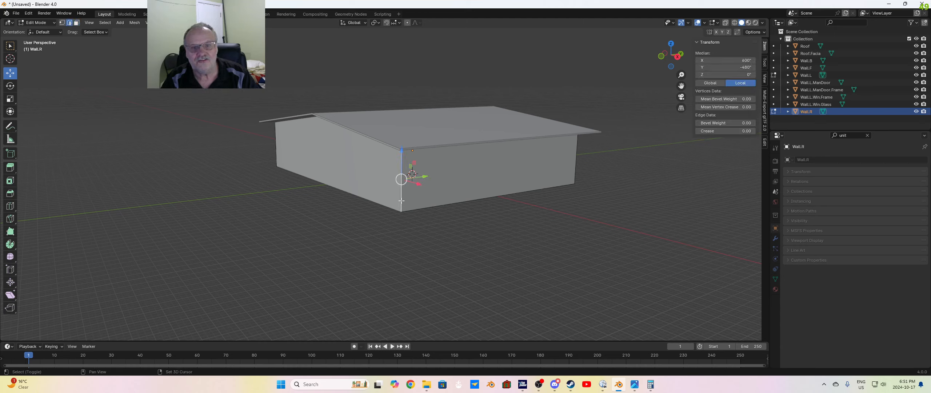
pyautogui.keyDown('shift'); pyautogui.click(575, 171); pyautogui.keyUp('shift')
pyautogui.rightClick(475, 182)
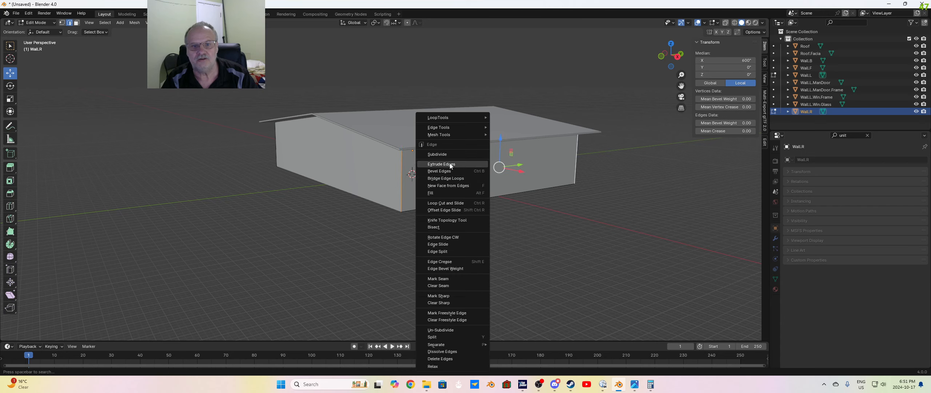
pyautogui.click(444, 154)
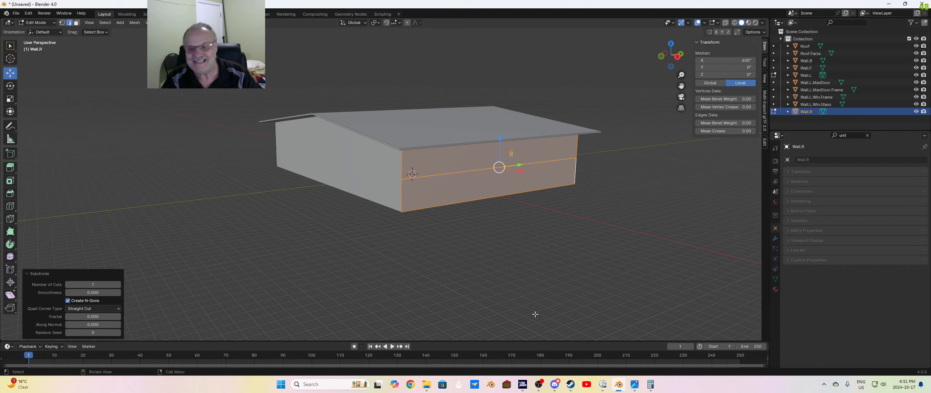
# Step: Switch to Calculator and compute 120 minus 96
pyautogui.click(651, 384)
pyautogui.press('Escape')
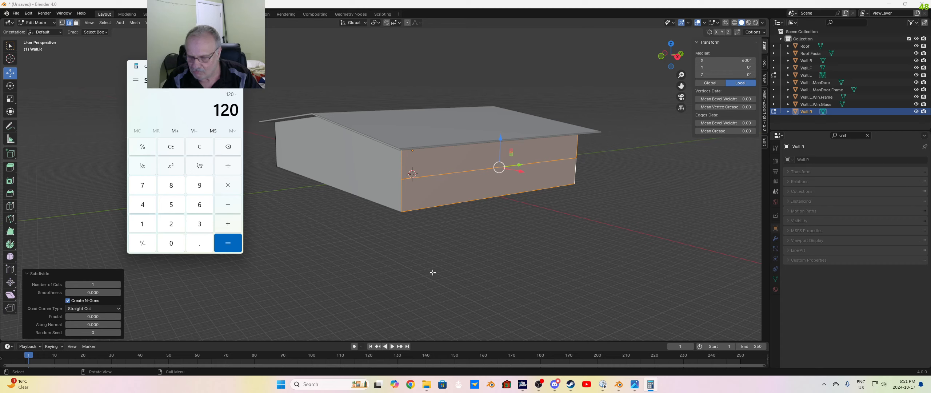
pyautogui.write('6')
pyautogui.press('Return')
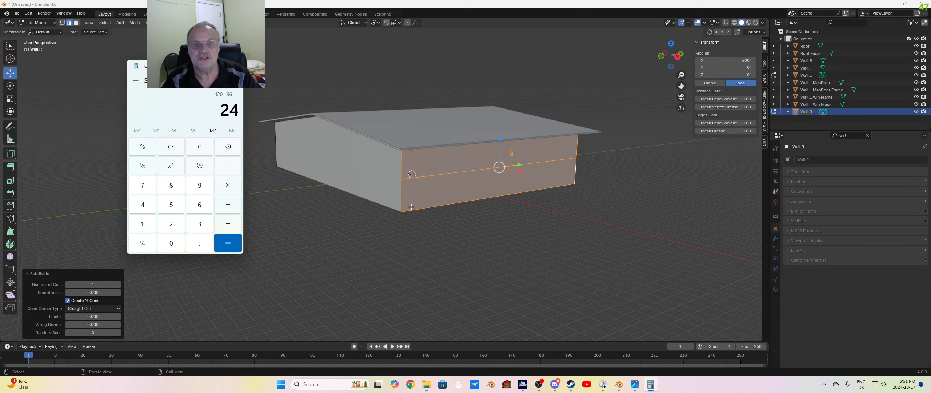
# Step: Back in Blender, move the horizontal middle edge of the right wall by -24" along Z
pyautogui.click(357, 228)
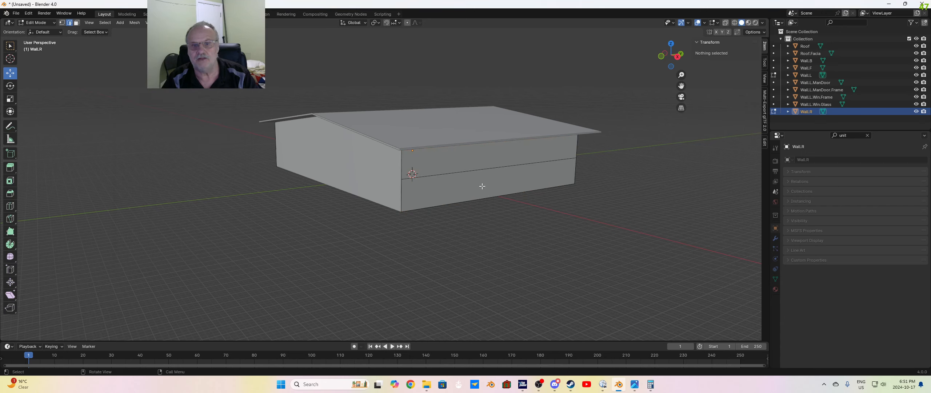
pyautogui.click(485, 167)
pyautogui.moveTo(500, 150); pyautogui.dragTo(500, 157)
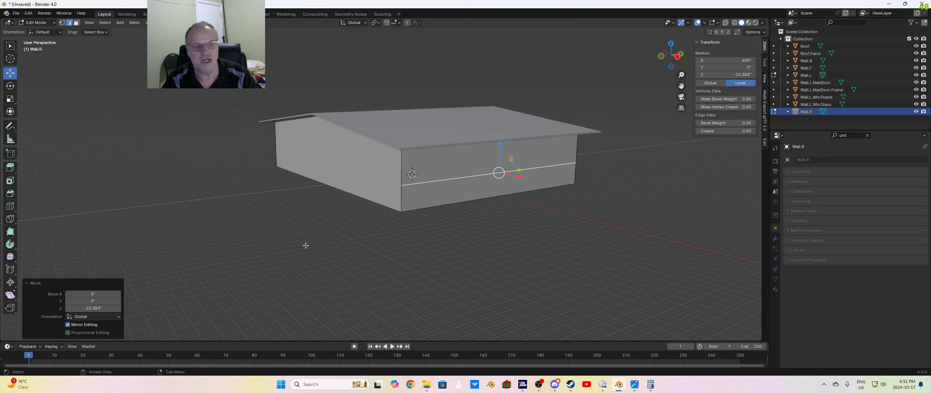
pyautogui.click(113, 308)
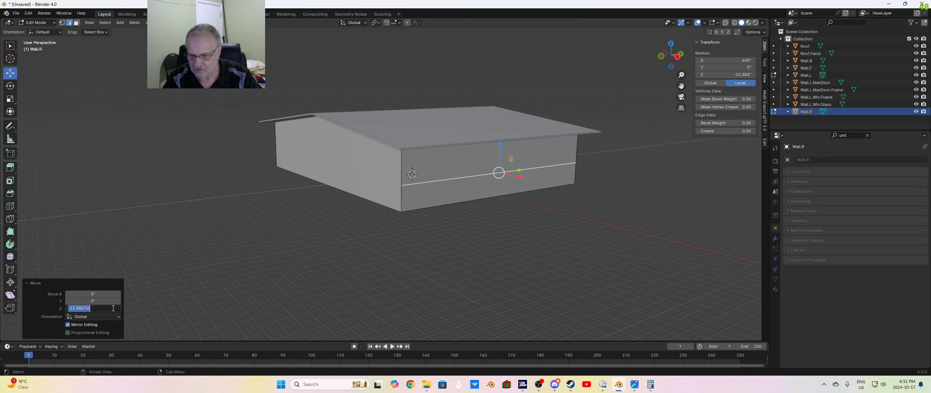
pyautogui.write('-24')
pyautogui.press('Return')
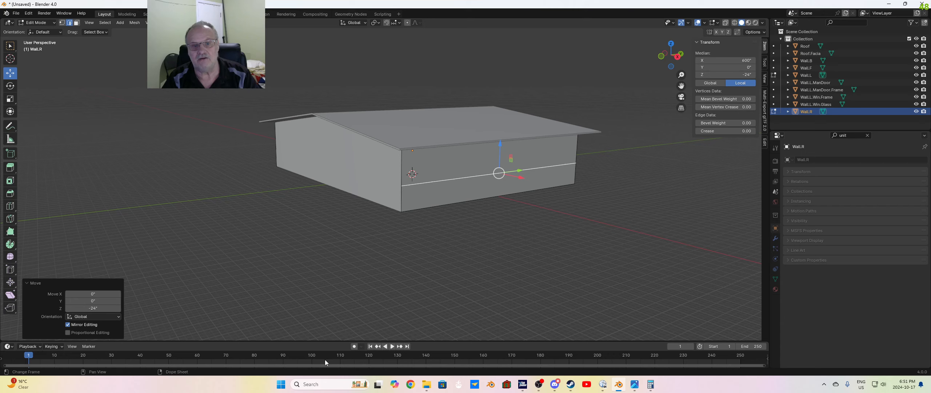
# Step: Subdivide the two vertical end edges of the right wall's upper section with one cut, adding a second horizontal edge
pyautogui.click(402, 217)
pyautogui.click(402, 176)
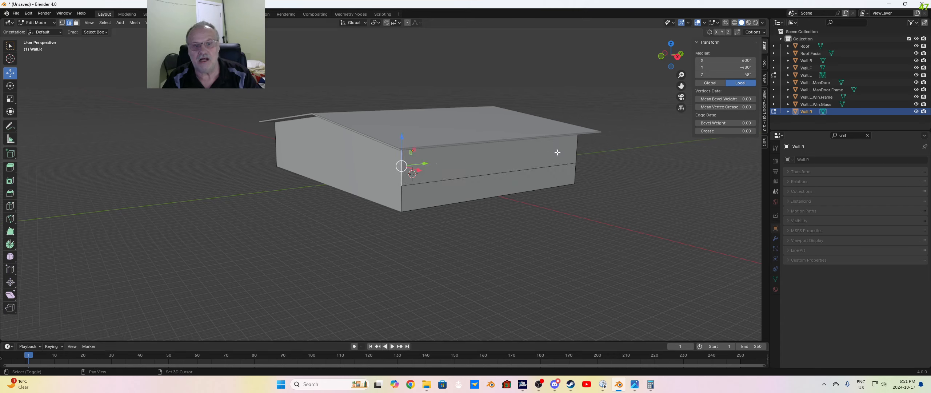
pyautogui.rightClick(514, 152)
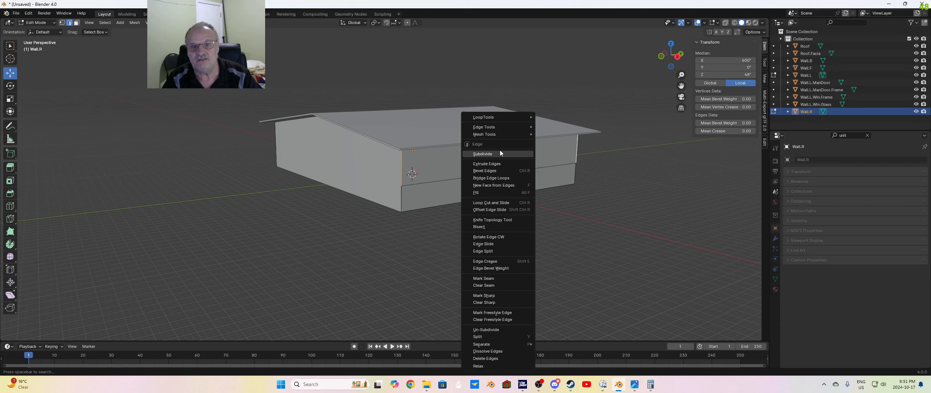
pyautogui.click(499, 152)
pyautogui.click(451, 202)
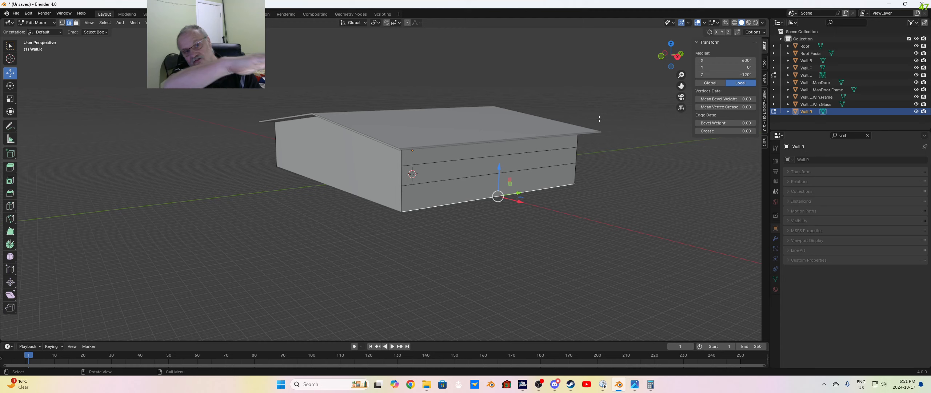
pyautogui.click(546, 235)
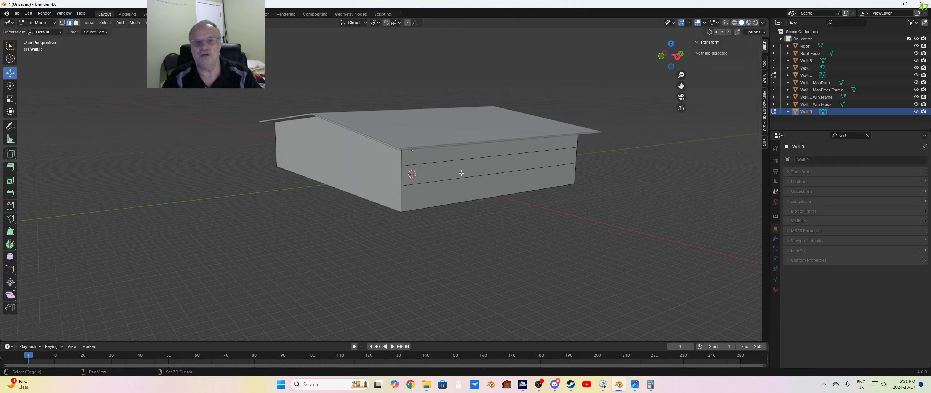
# Step: Subdivide the two inner horizontal edges of the right wall with 8 cuts to split the middle strip into faces
pyautogui.click(477, 164)
pyautogui.keyDown('shift'); pyautogui.click(471, 177); pyautogui.keyUp('shift')
pyautogui.rightClick(449, 173)
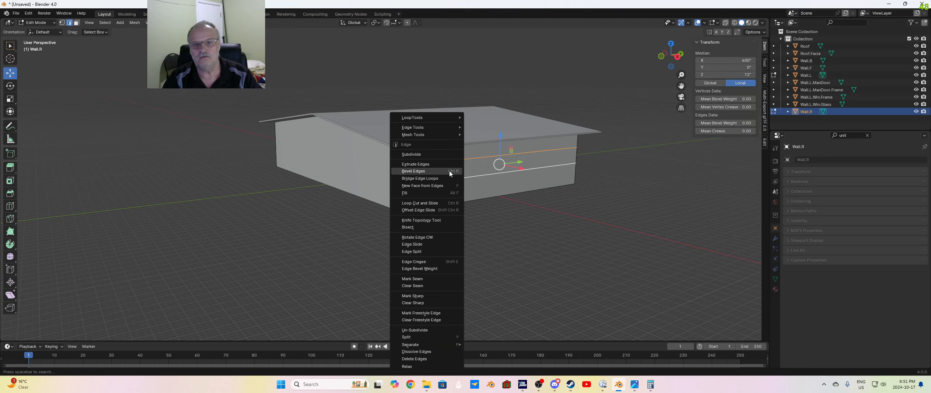
pyautogui.click(415, 154)
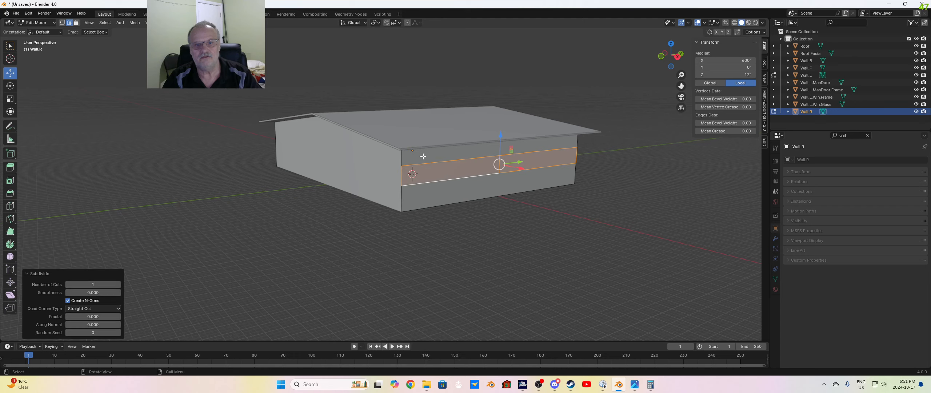
pyautogui.click(118, 285)
pyautogui.click(118, 285)
pyautogui.click(118, 285)
pyautogui.click(118, 285)
pyautogui.click(117, 285)
pyautogui.click(118, 285)
pyautogui.click(118, 285)
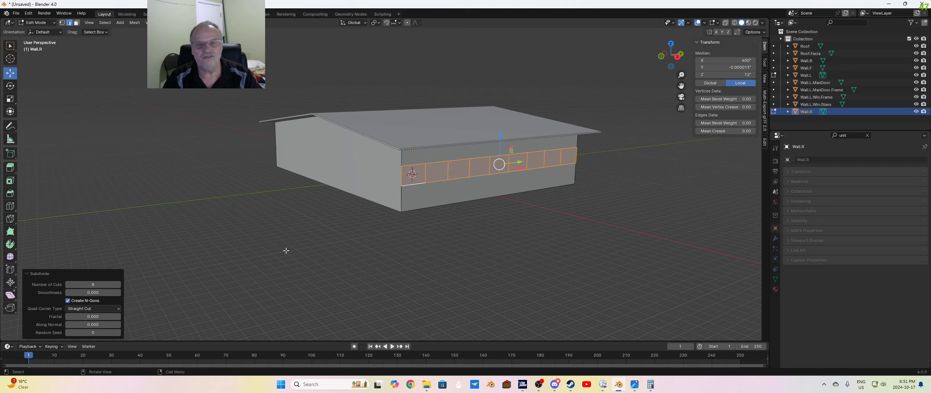
pyautogui.click(423, 259)
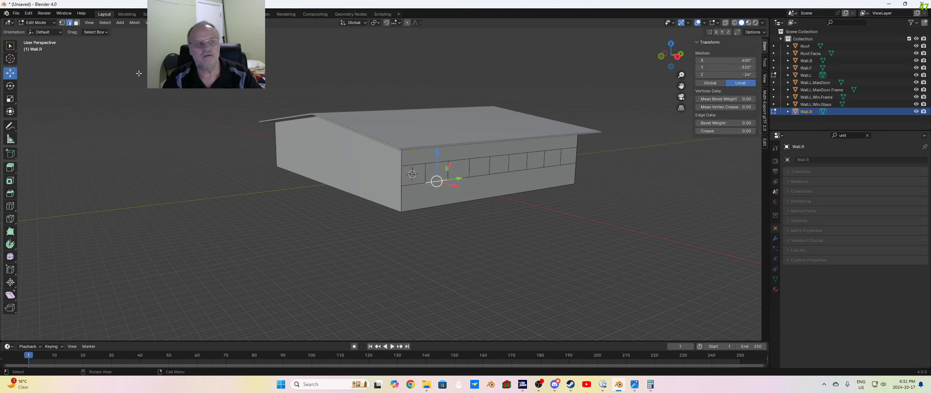
# Step: Separate the second, fourth, sixth and eighth faces of the right wall's middle strip into a new object by selection
pyautogui.press('3')
pyautogui.click(432, 176)
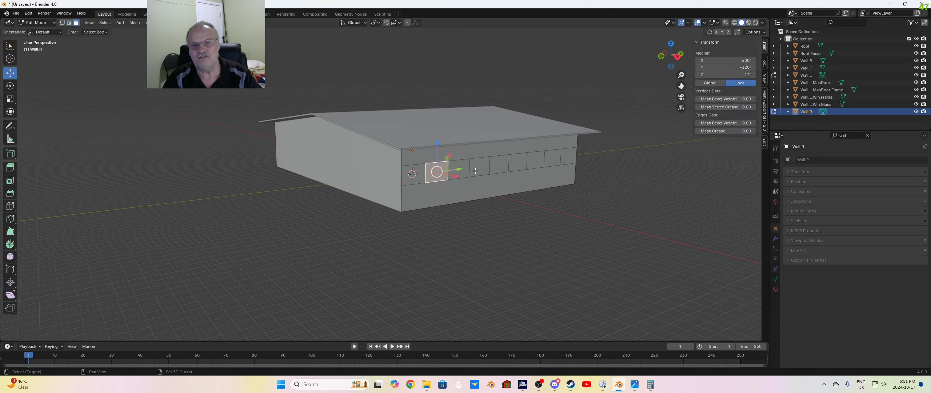
pyautogui.keyDown('shift'); pyautogui.click(478, 168); pyautogui.keyUp('shift')
pyautogui.keyDown('shift'); pyautogui.click(518, 162); pyautogui.keyUp('shift')
pyautogui.keyDown('shift'); pyautogui.click(554, 161); pyautogui.keyUp('shift')
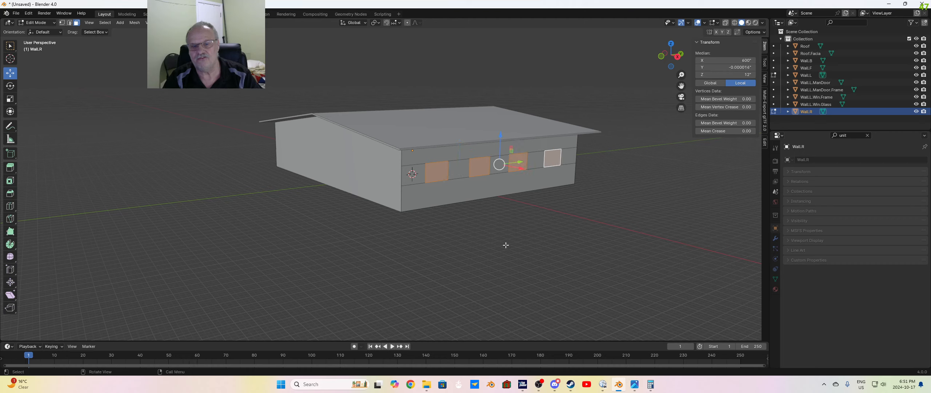
pyautogui.press('p')
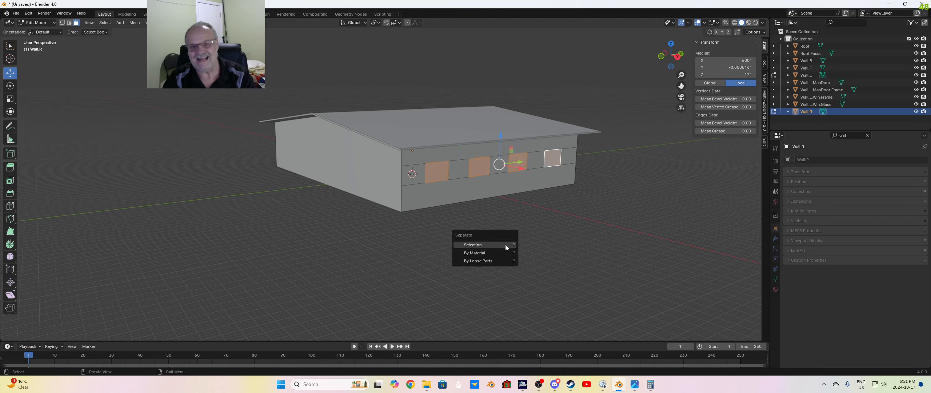
pyautogui.click(476, 247)
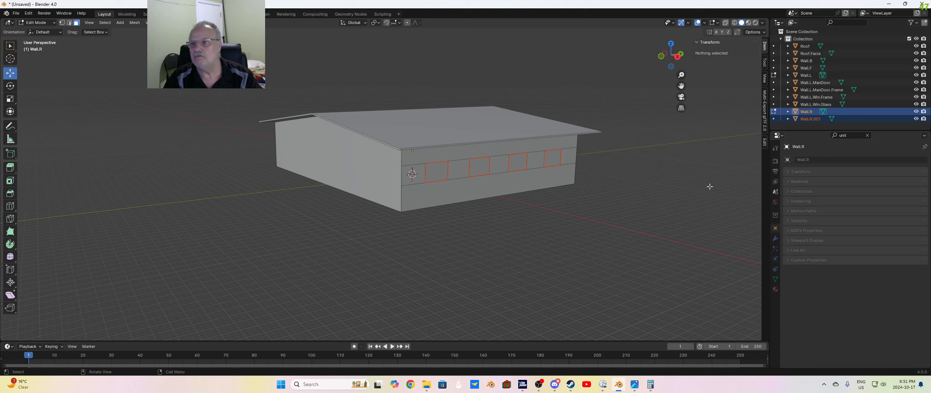
# Step: Rename the separated window object as Wall.R.Win
pyautogui.doubleClick(815, 119)
pyautogui.press('BackSpace')
pyautogui.press('BackSpace')
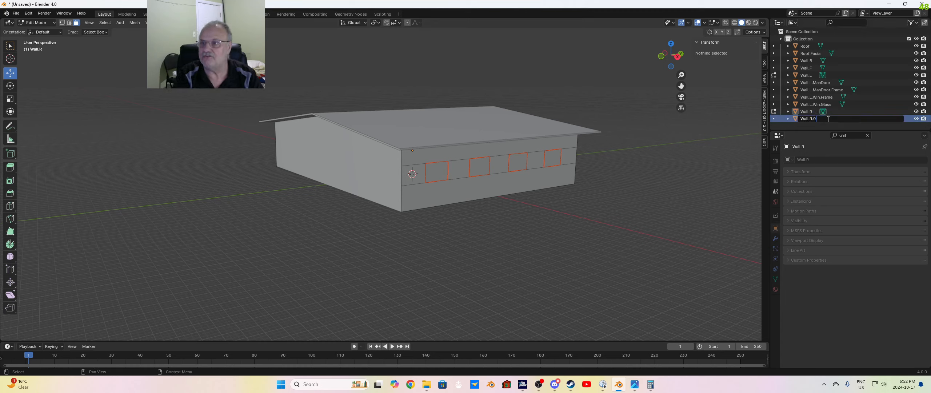
pyautogui.write('Wi')
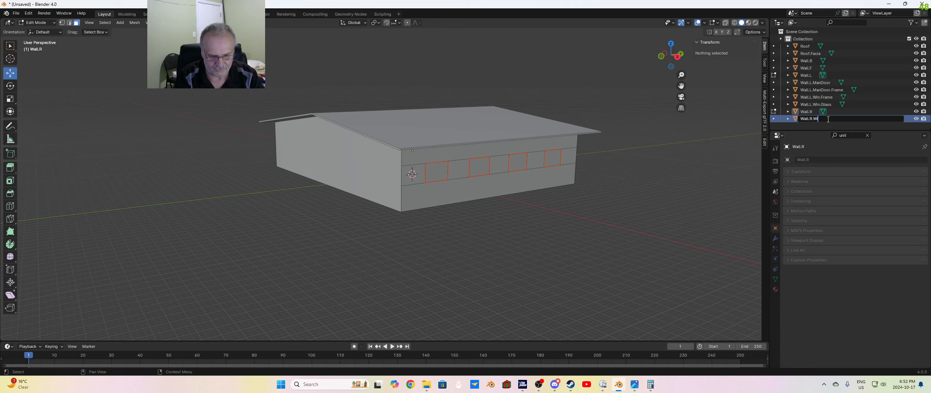
pyautogui.write('n')
pyautogui.press('Return')
# Step: Switch to editing Wall.R.Win and inset the window face closest to the building's near corner by 4"
pyautogui.press('Tab')
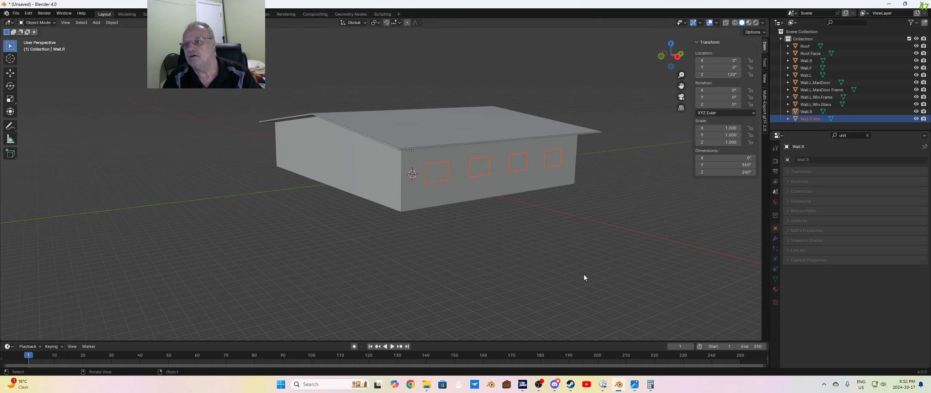
pyautogui.press('Tab')
pyautogui.scroll(2, 465, 194)
pyautogui.click(460, 174)
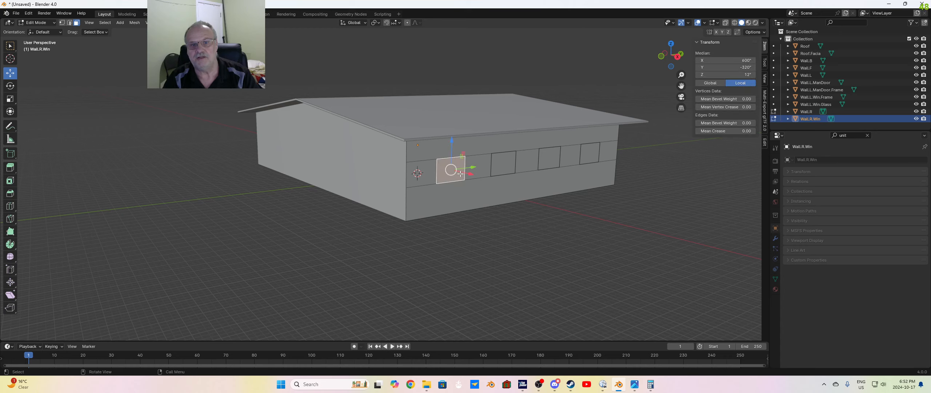
pyautogui.press('i')
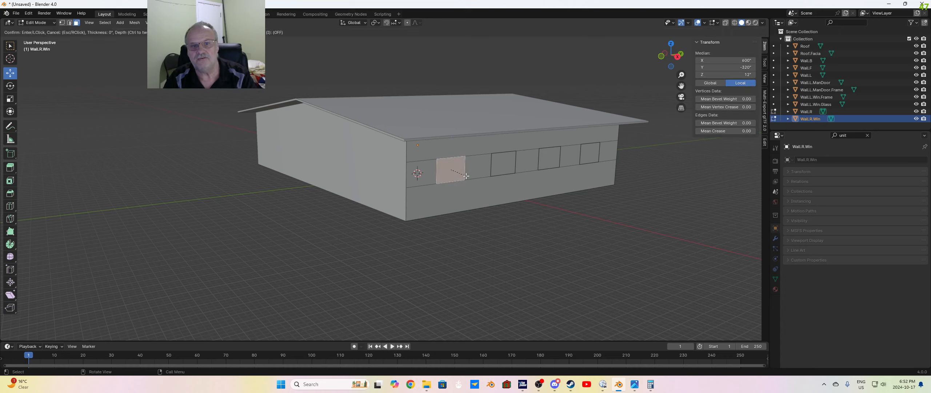
pyautogui.click(462, 174)
pyautogui.click(107, 293)
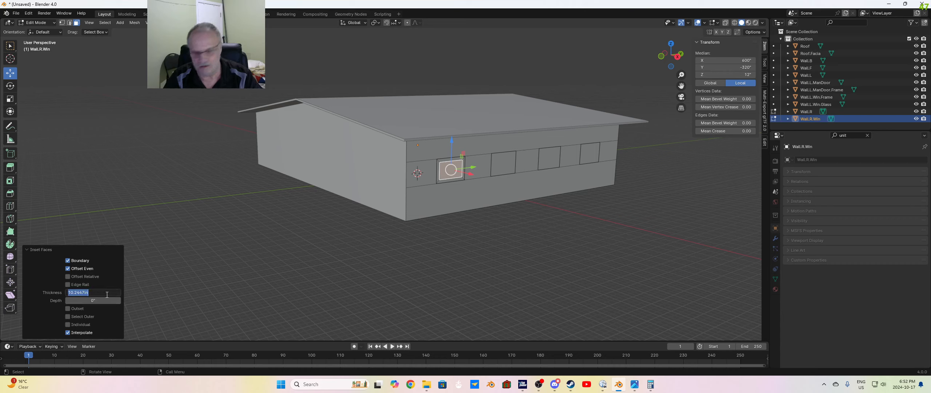
pyautogui.write('4')
pyautogui.press('Return')
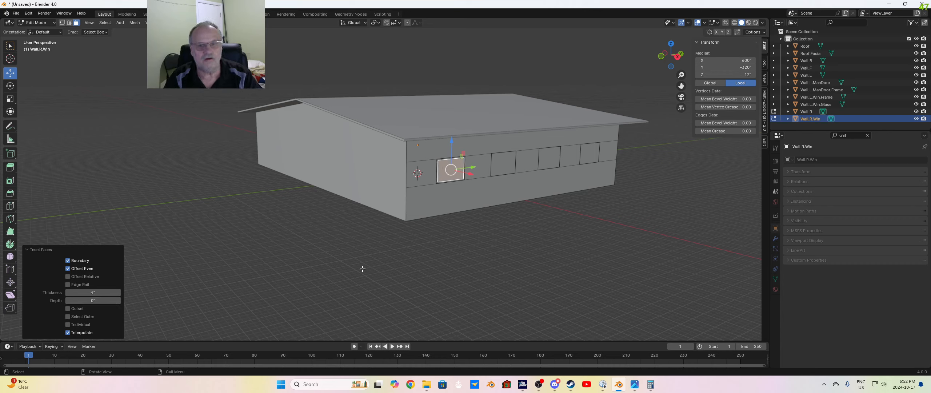
# Step: Inset the second window face from the near corner with a thickness of 4"
pyautogui.click(504, 164)
pyautogui.press('i')
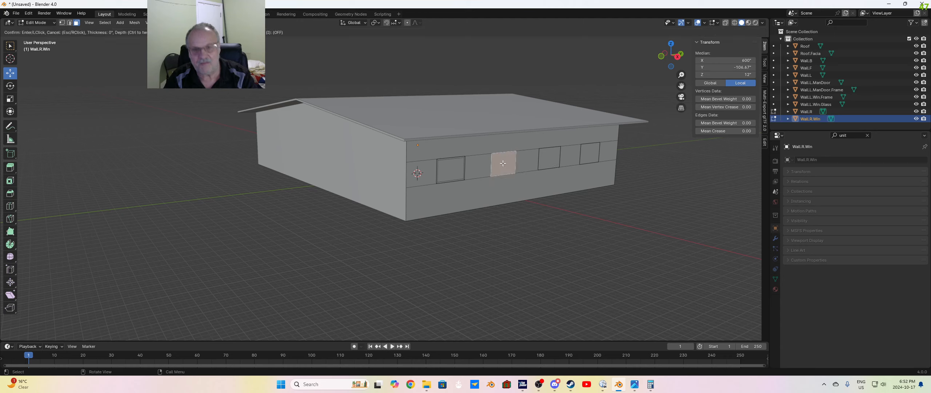
pyautogui.click(501, 163)
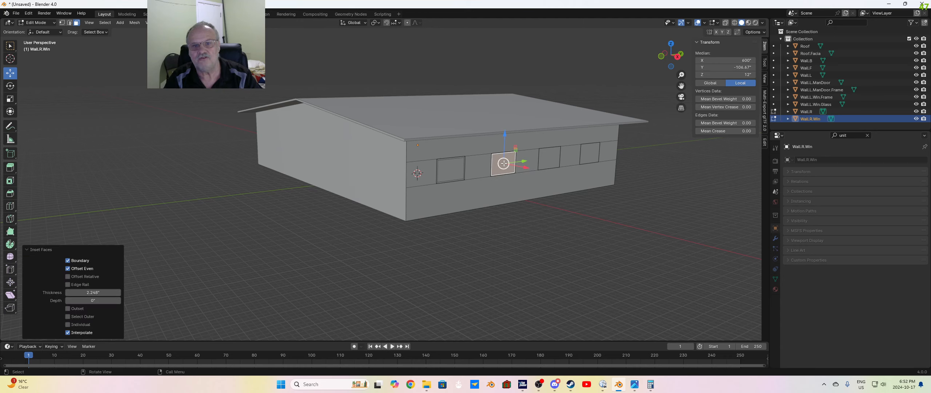
pyautogui.click(93, 293)
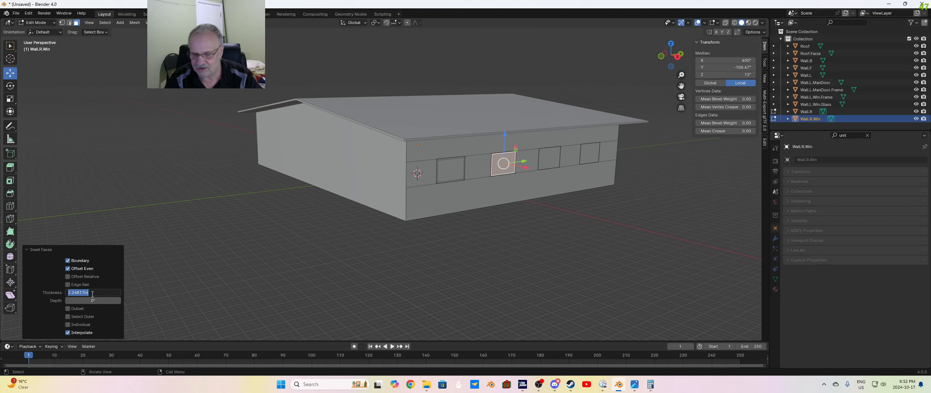
pyautogui.write('4')
pyautogui.press('Return')
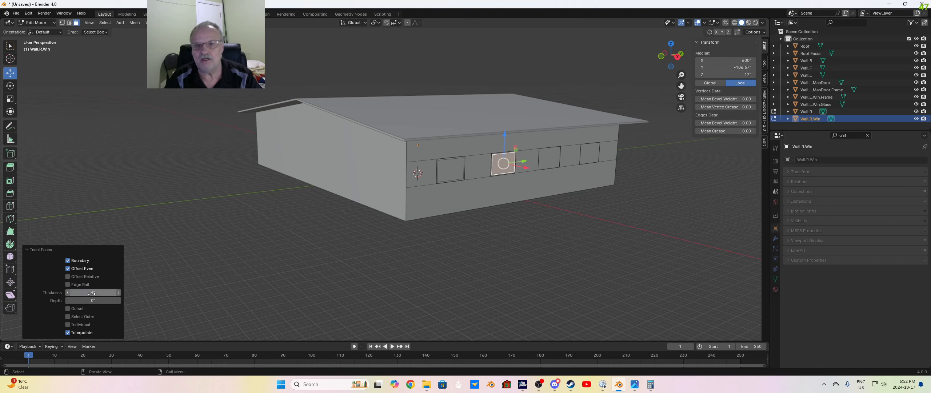
# Step: Inset the third window face from the near corner with a thickness of 4"
pyautogui.click(552, 160)
pyautogui.press('i')
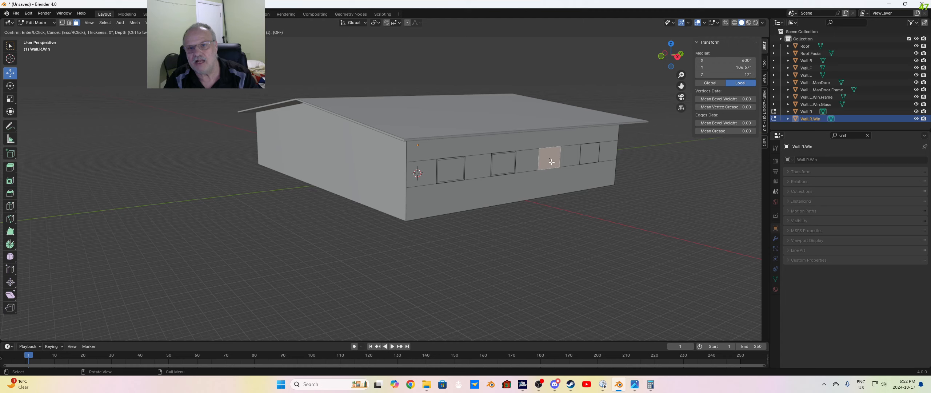
pyautogui.click(552, 162)
pyautogui.click(111, 293)
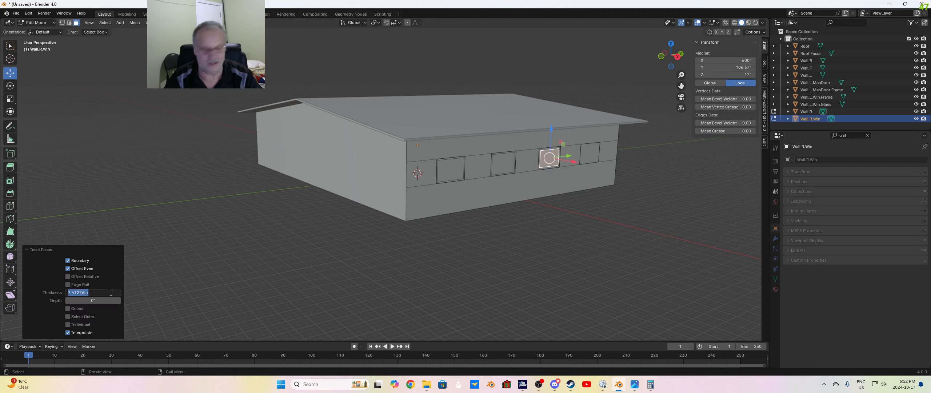
pyautogui.write('4')
pyautogui.press('Return')
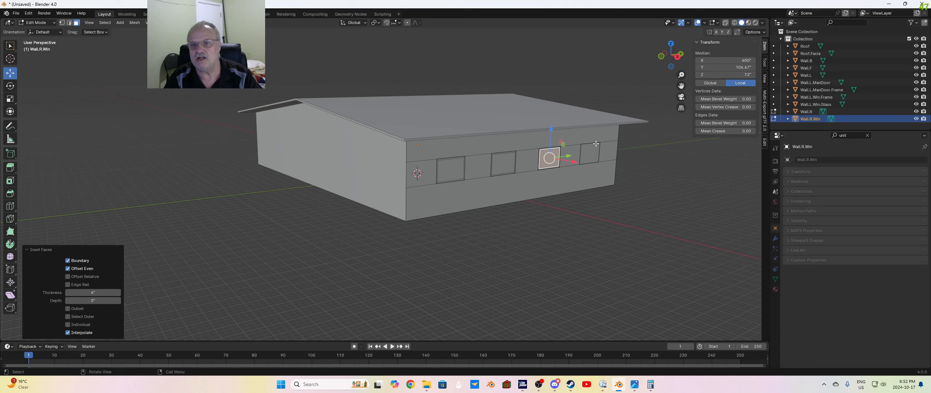
# Step: Inset the fourth window face, farthest from the near corner, with a thickness of 4"
pyautogui.click(591, 152)
pyautogui.press('i')
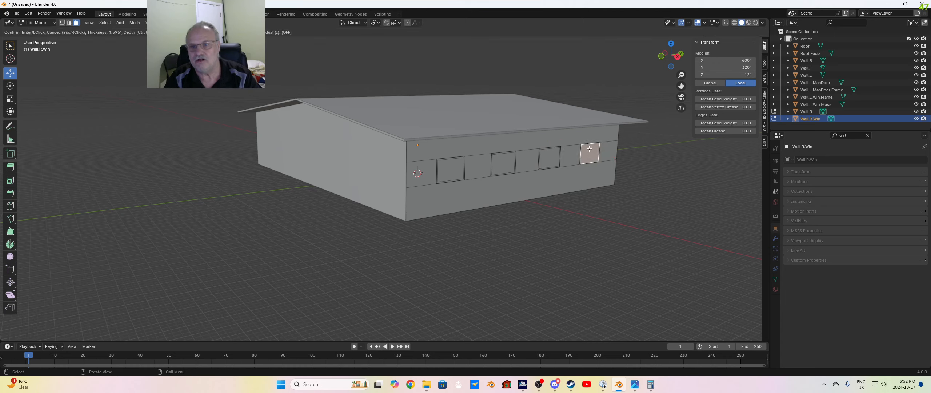
pyautogui.click(536, 161)
pyautogui.click(111, 292)
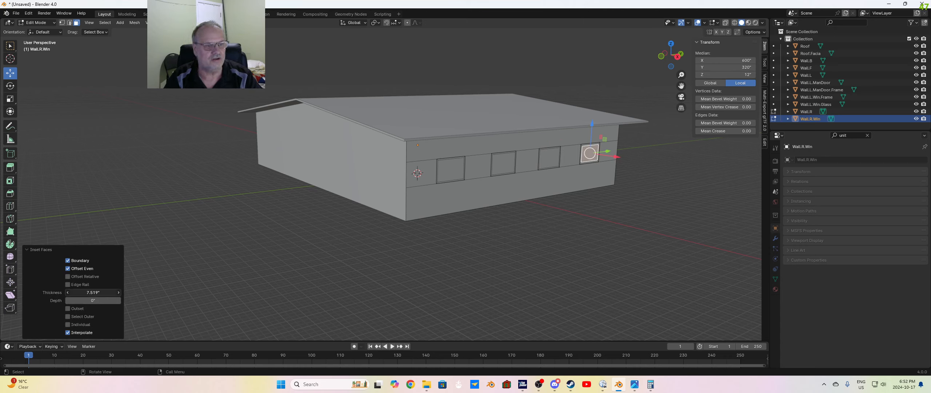
pyautogui.write('4')
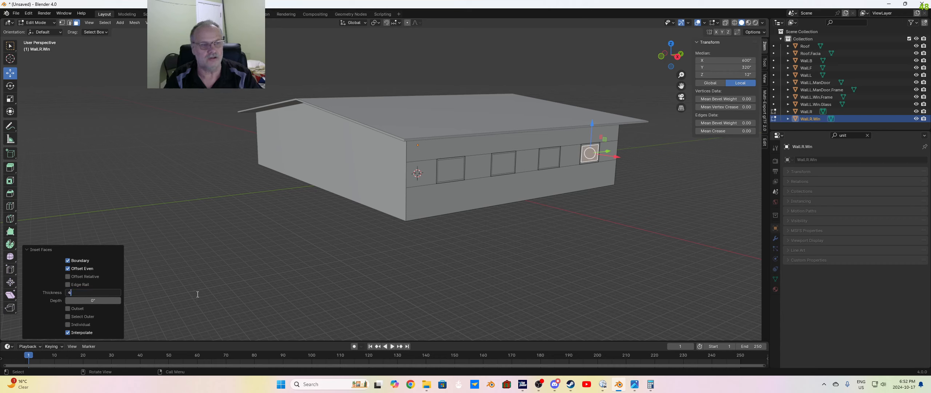
pyautogui.press('Return')
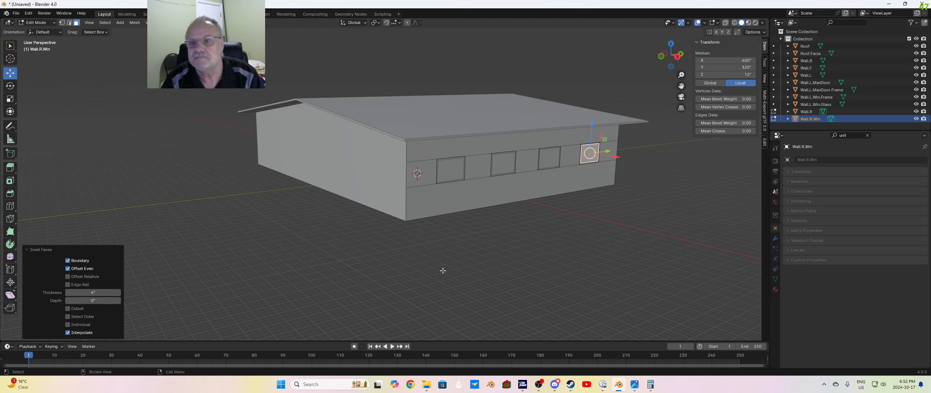
pyautogui.click(476, 271)
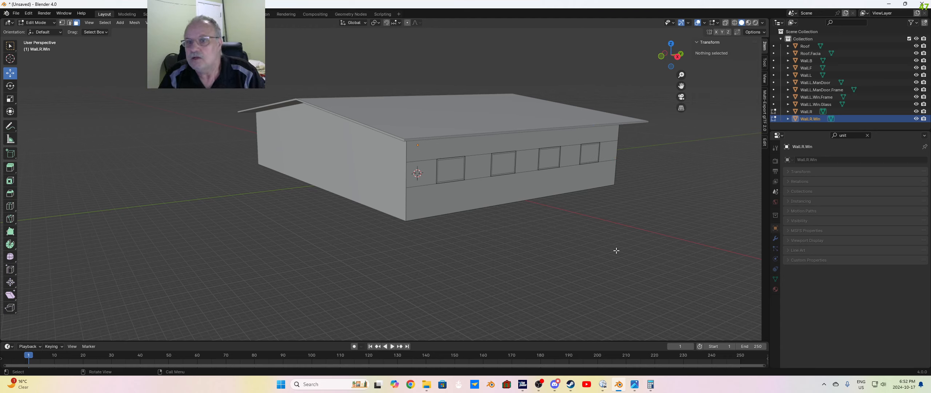
# Step: Select the inner faces of all four windows and separate the selection into its own object
pyautogui.click(463, 173)
pyautogui.keyDown('shift'); pyautogui.click(507, 162); pyautogui.keyUp('shift')
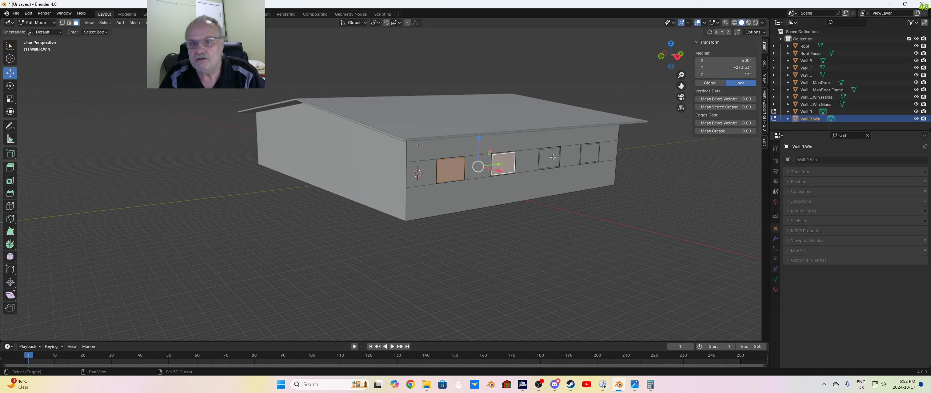
pyautogui.keyDown('shift'); pyautogui.click(549, 158); pyautogui.keyUp('shift')
pyautogui.keyDown('shift'); pyautogui.click(589, 153); pyautogui.keyUp('shift')
pyautogui.press('p')
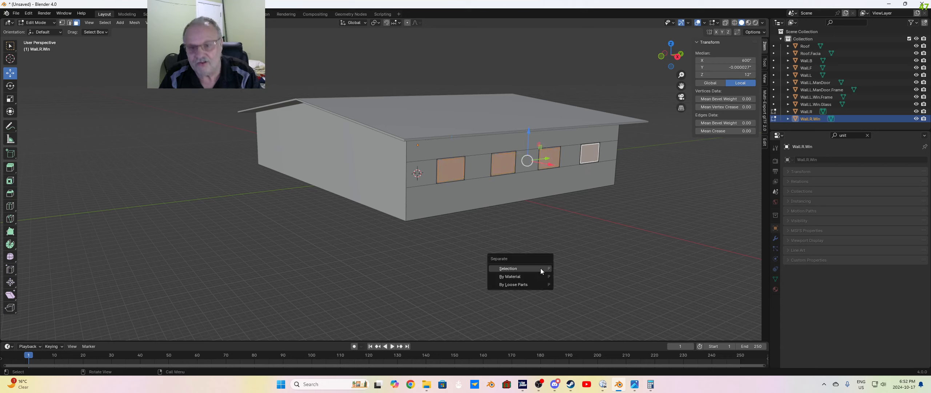
pyautogui.click(521, 267)
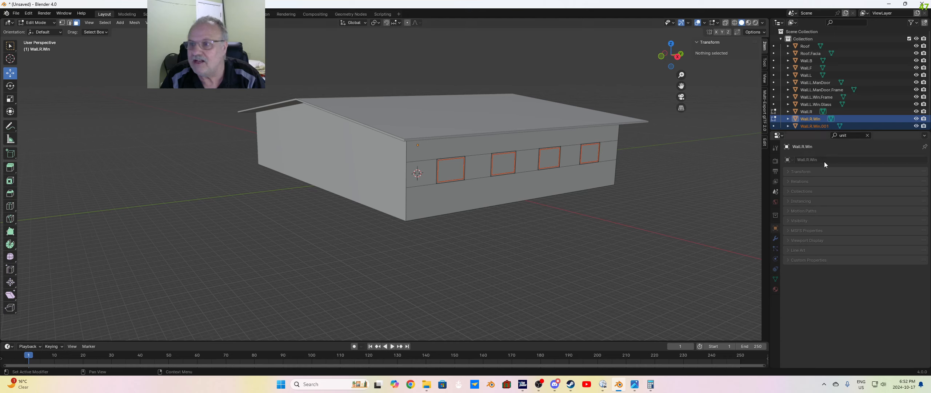
# Step: Rename the newly separated window pane object as Wall.R.Win.Glass
pyautogui.click(822, 128)
pyautogui.doubleClick(826, 127)
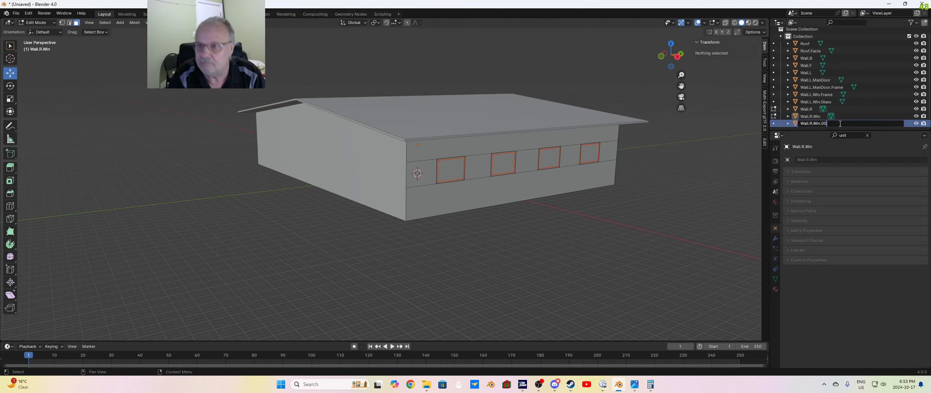
pyautogui.write('Glass')
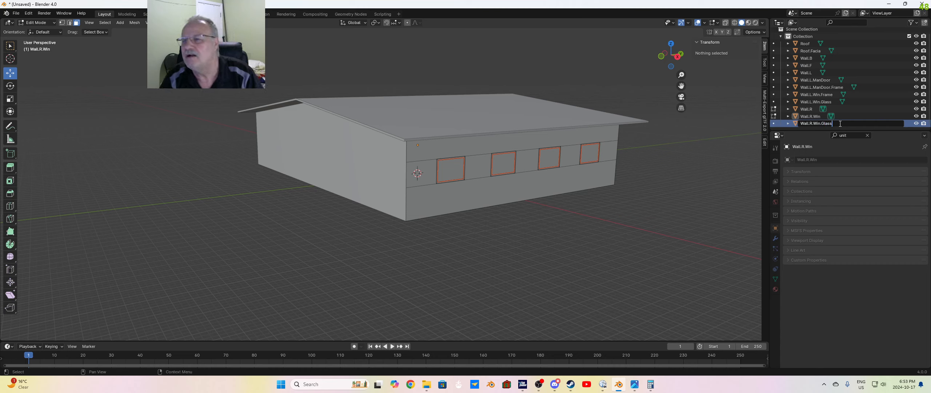
pyautogui.press('Return')
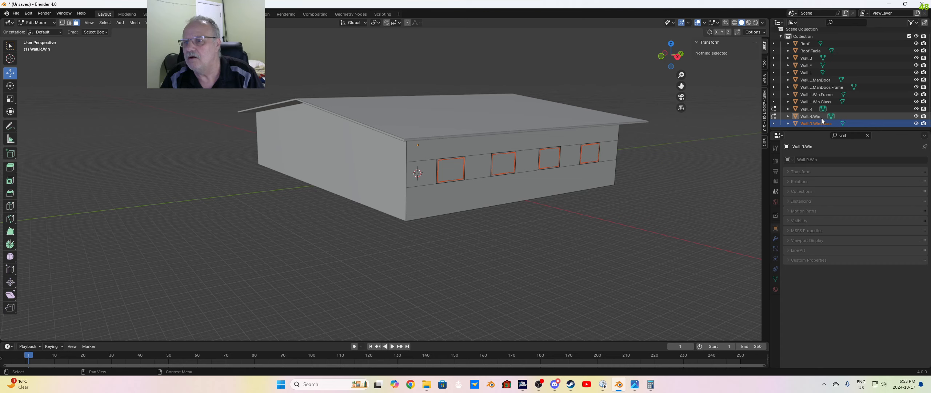
# Step: Rename the Wall.R.Win object as Wall.R.Win.Frame
pyautogui.doubleClick(819, 118)
pyautogui.click(832, 116)
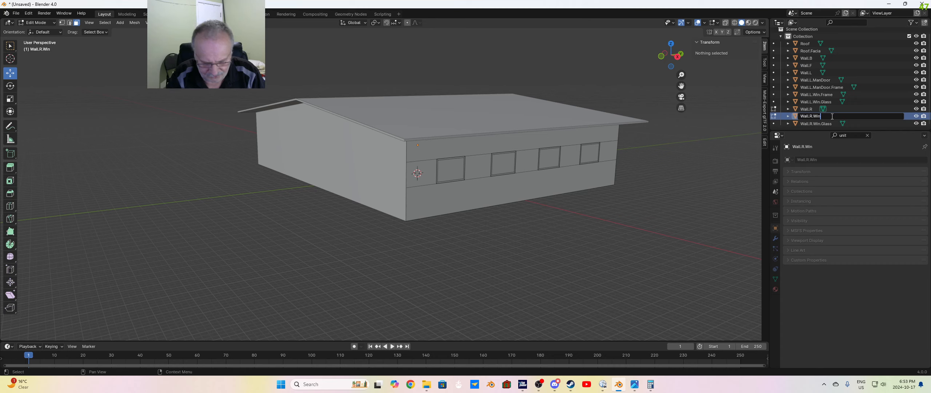
pyautogui.write('.Frame')
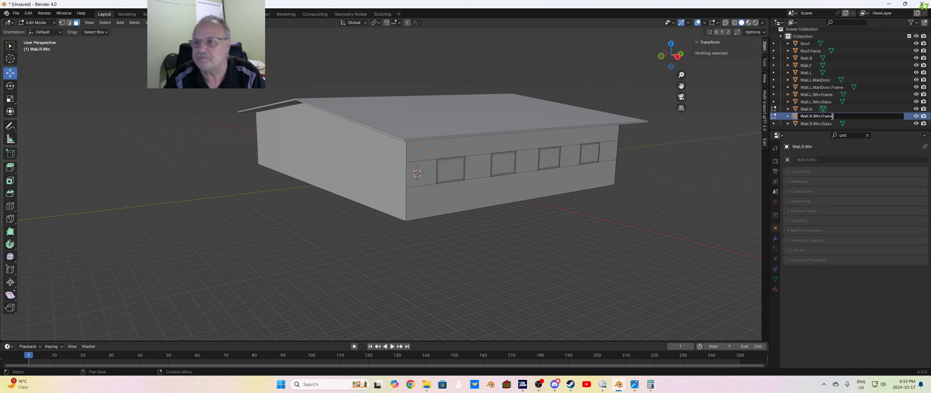
pyautogui.press('Return')
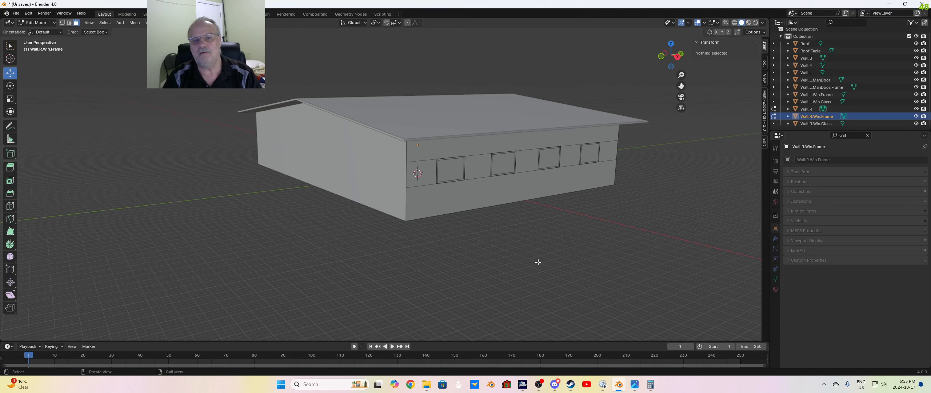
# Step: Switch to editing Wall.R and dissolve the faces between and above the windows into a single face
pyautogui.moveTo(533, 249); pyautogui.dragTo(533, 248, button='middle')
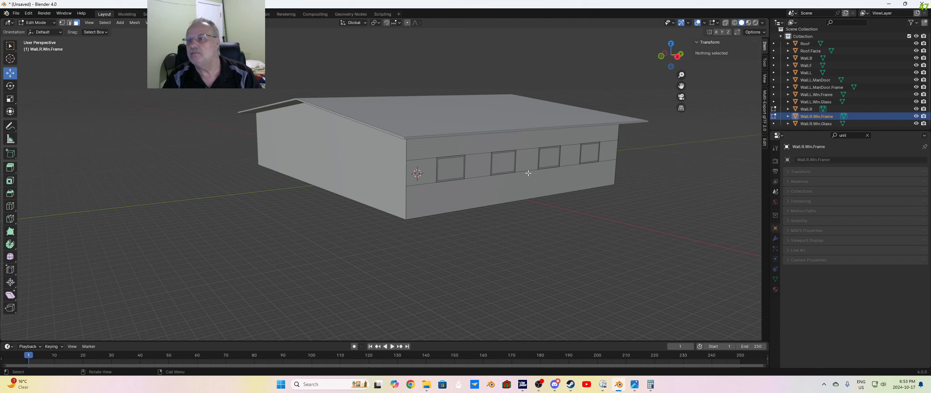
pyautogui.click(813, 109)
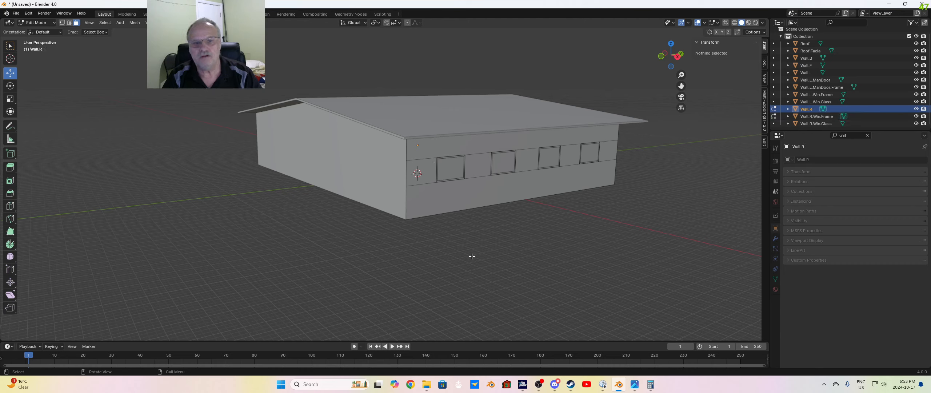
pyautogui.press('Tab')
pyautogui.press('Tab')
pyautogui.keyDown('shift'); pyautogui.click(426, 173); pyautogui.keyUp('shift')
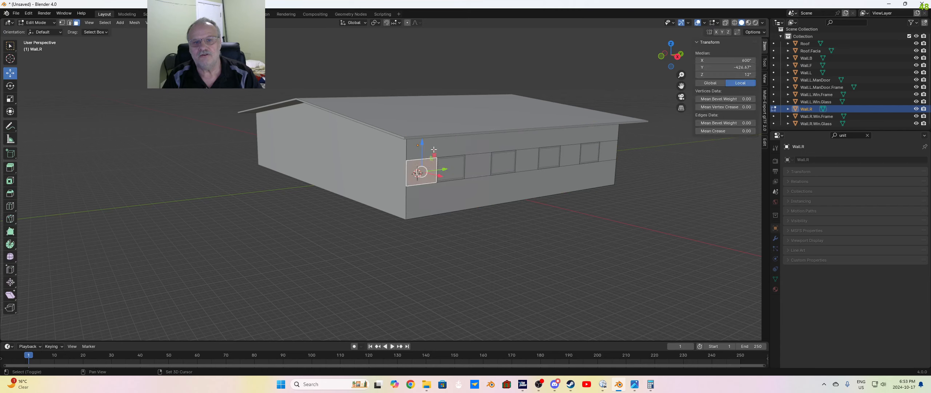
pyautogui.keyDown('shift'); pyautogui.click(442, 151); pyautogui.keyUp('shift')
pyautogui.keyDown('shift'); pyautogui.click(473, 164); pyautogui.keyUp('shift')
pyautogui.keyDown('shift'); pyautogui.click(527, 160); pyautogui.keyUp('shift')
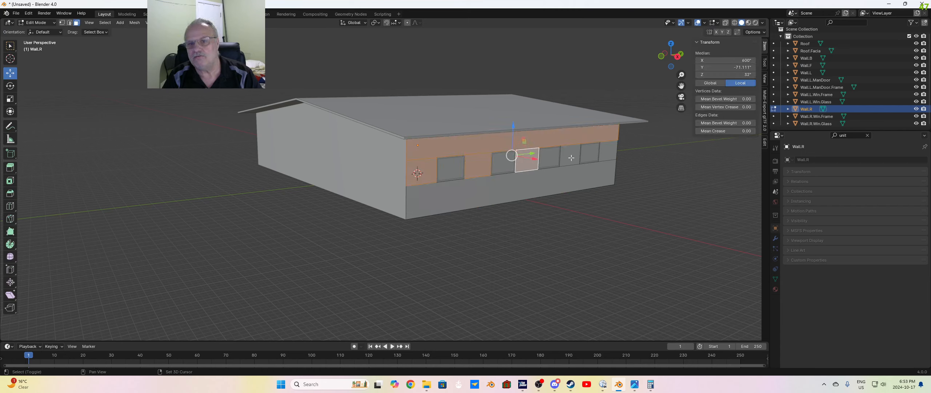
pyautogui.keyDown('shift'); pyautogui.click(570, 156); pyautogui.keyUp('shift')
pyautogui.keyDown('shift'); pyautogui.click(606, 154); pyautogui.keyUp('shift')
pyautogui.rightClick(519, 143)
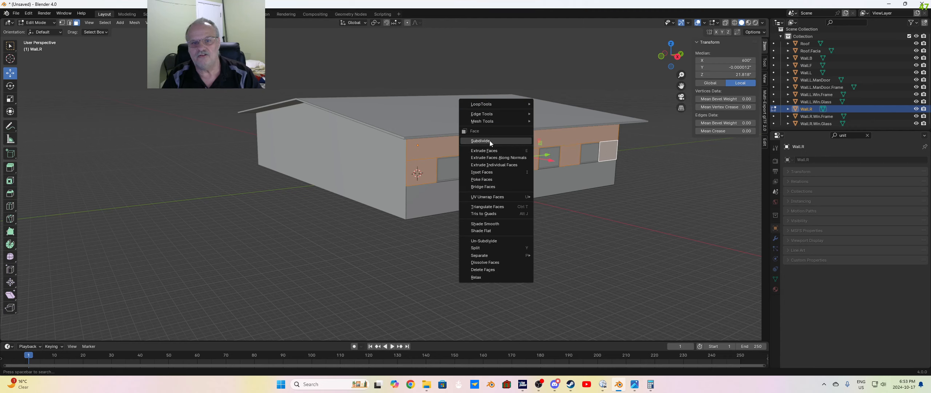
pyautogui.click(486, 262)
pyautogui.click(488, 235)
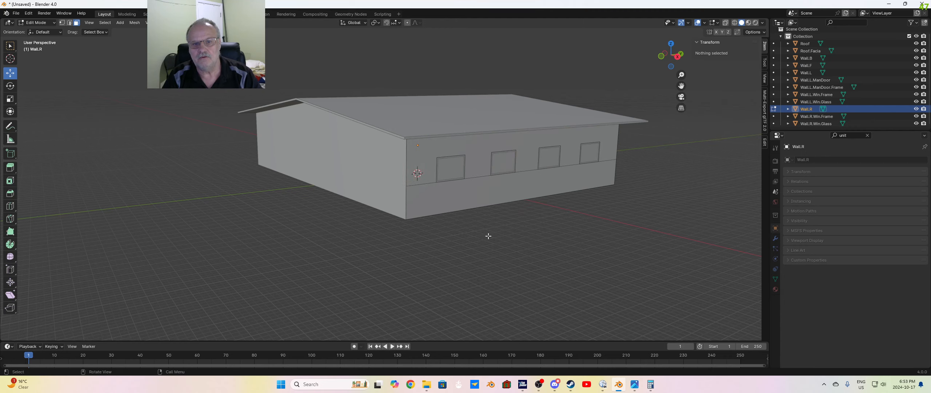
pyautogui.click(463, 198)
pyautogui.click(432, 153)
pyautogui.click(451, 253)
# Step: Switch to editing the front wall Wall.F and subdivide its two vertical side edges to add a horizontal edge across it
pyautogui.moveTo(450, 253); pyautogui.dragTo(496, 243, button='middle')
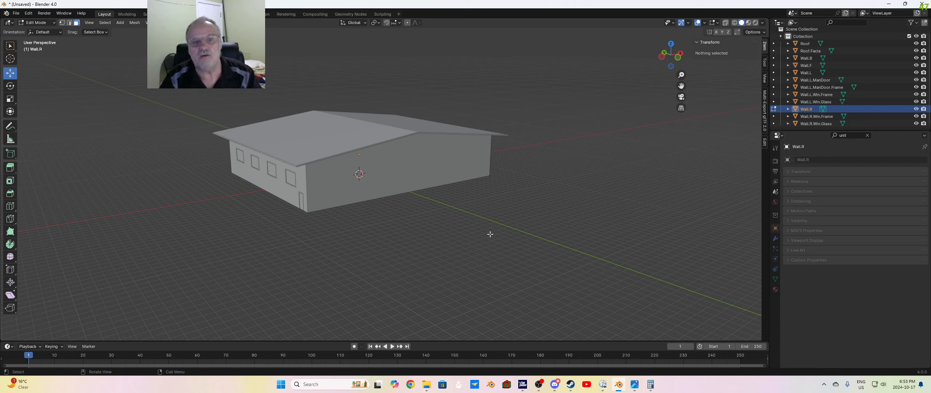
pyautogui.click(806, 66)
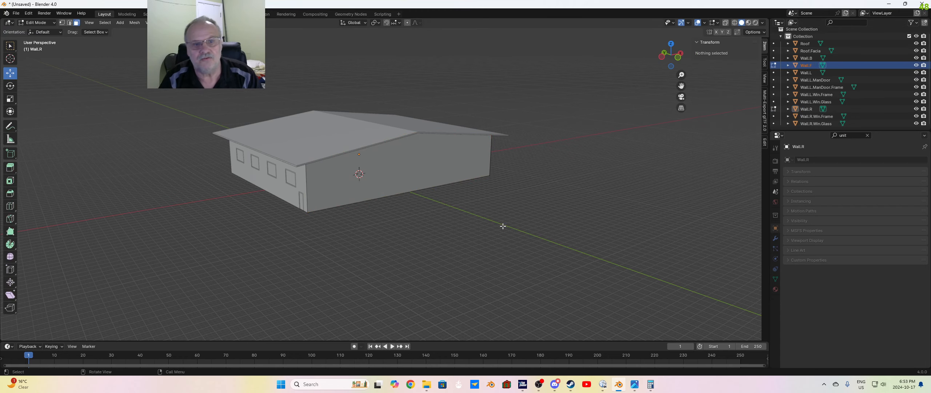
pyautogui.click(415, 179)
pyautogui.moveTo(443, 236); pyautogui.dragTo(426, 231, button='middle')
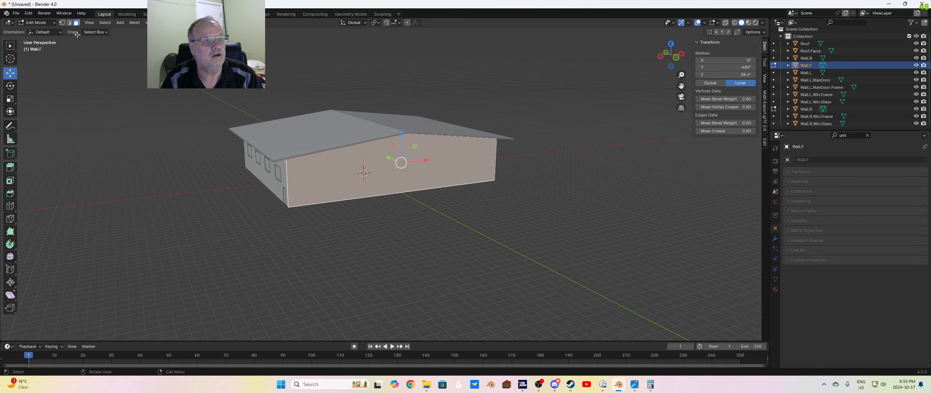
pyautogui.click(69, 23)
pyautogui.click(329, 281)
pyautogui.click(288, 180)
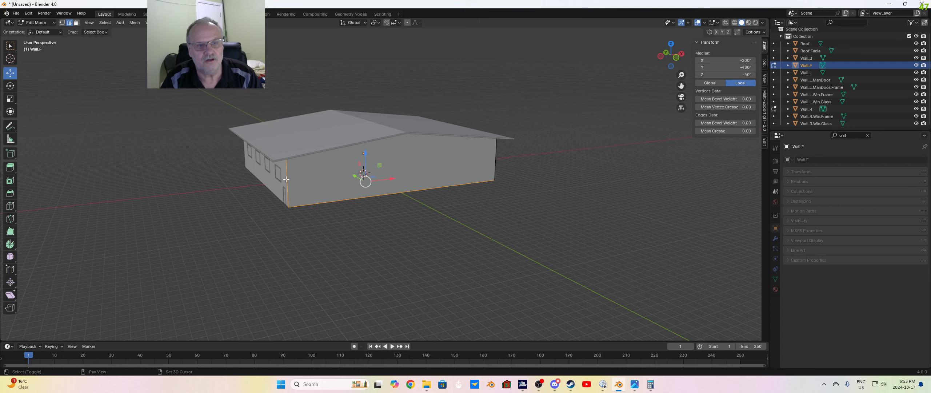
pyautogui.keyDown('shift'); pyautogui.click(447, 192); pyautogui.keyUp('shift')
pyautogui.click(349, 233)
pyautogui.click(288, 177)
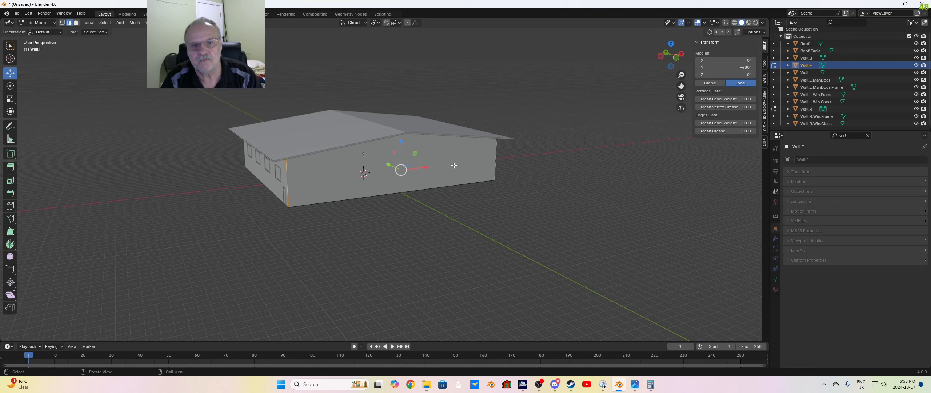
pyautogui.rightClick(454, 166)
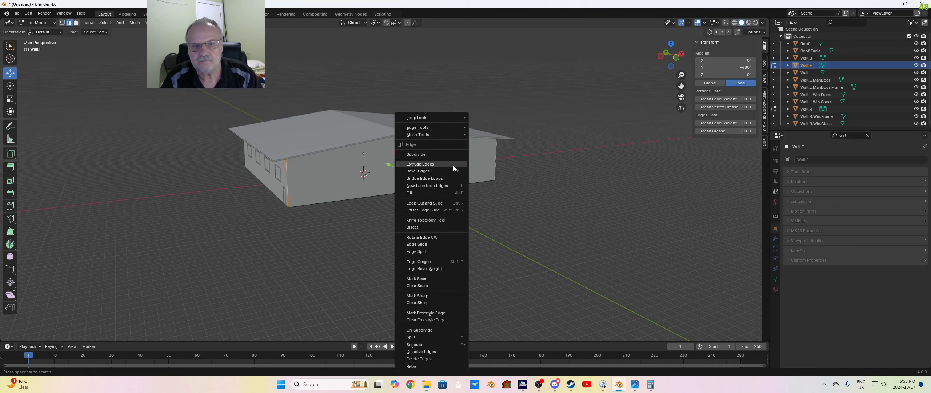
pyautogui.click(427, 153)
pyautogui.click(373, 233)
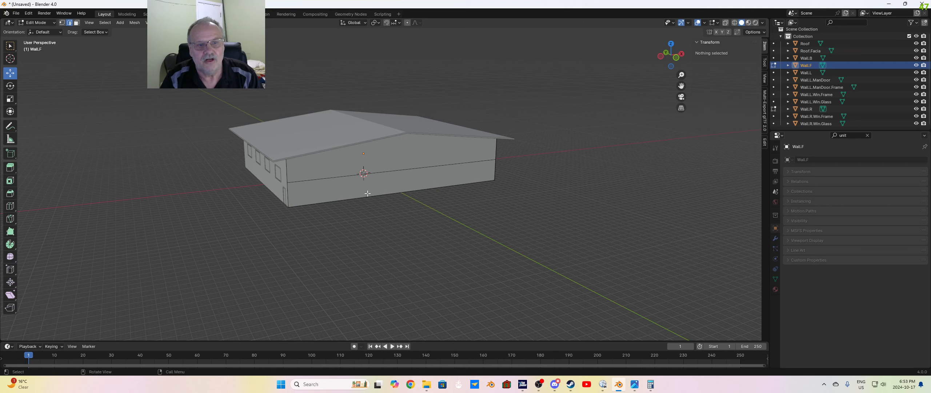
# Step: Move the new horizontal edge of Wall.F up by 100" along Z
pyautogui.click(355, 175)
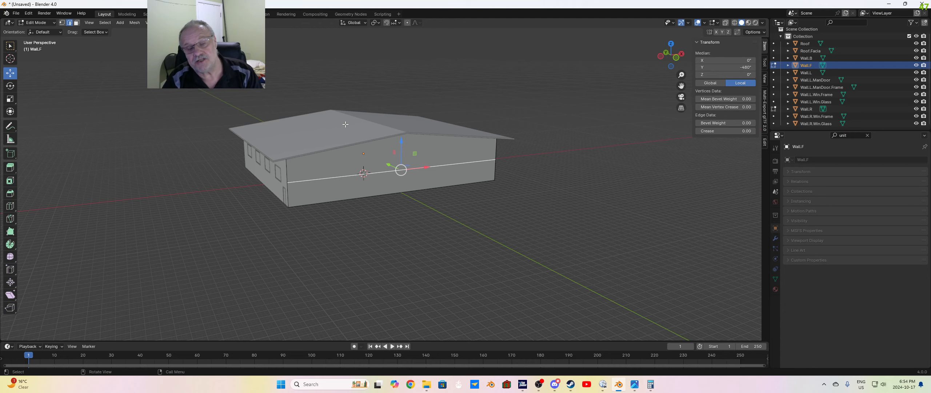
pyautogui.moveTo(345, 124); pyautogui.dragTo(401, 157, button='middle')
pyautogui.moveTo(401, 157); pyautogui.dragTo(401, 147)
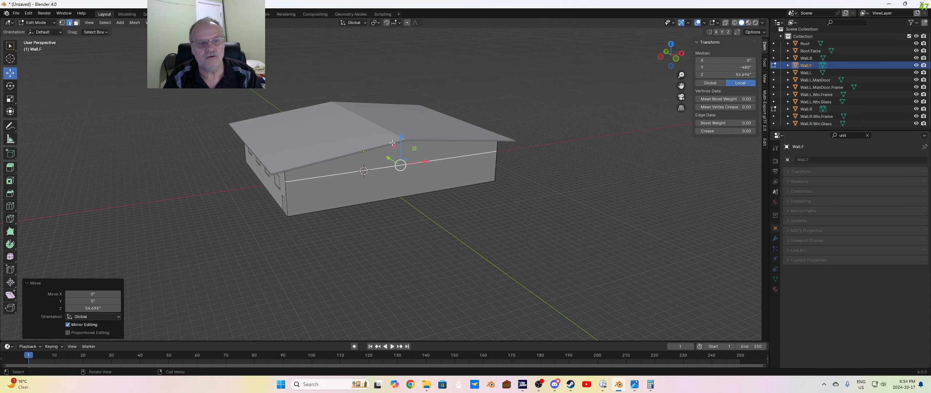
pyautogui.click(88, 308)
pyautogui.write('100')
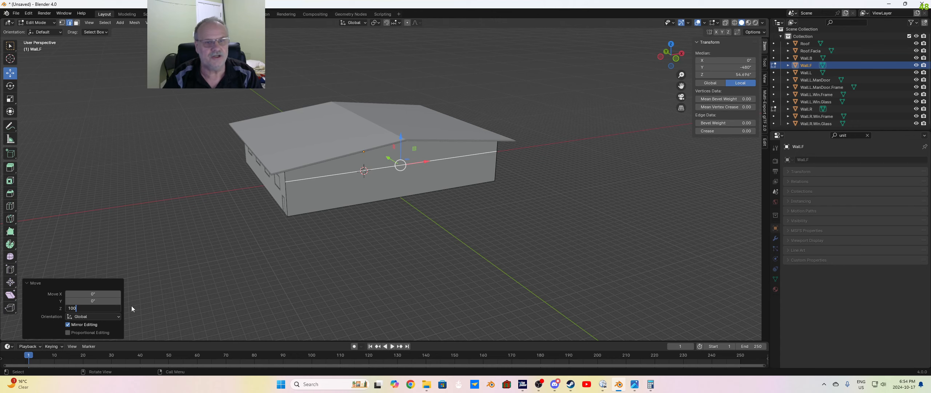
pyautogui.press('Return')
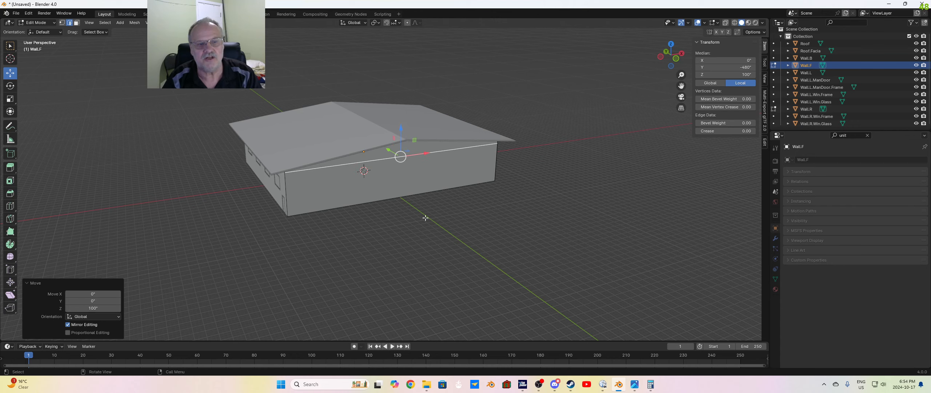
pyautogui.moveTo(425, 217); pyautogui.dragTo(441, 211, button='middle')
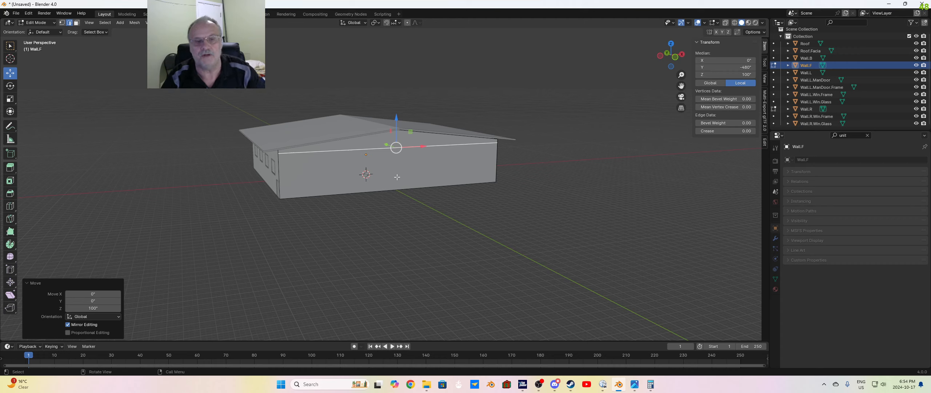
pyautogui.click(424, 258)
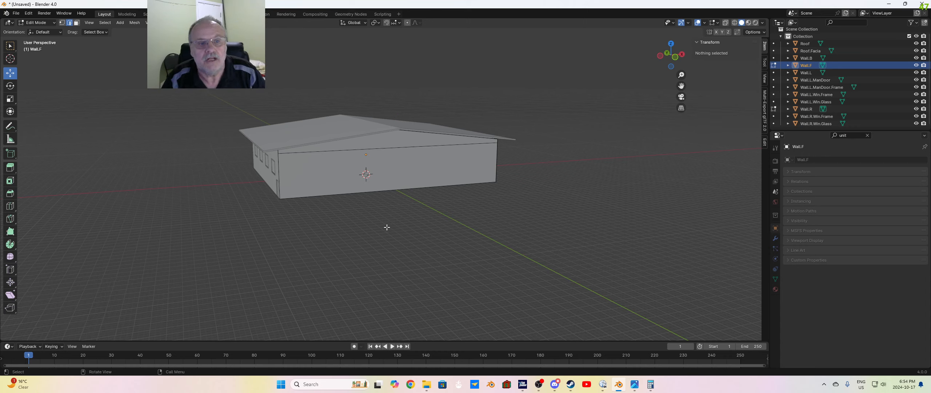
# Step: Subdivide the raised horizontal edge and the bottom edge of Wall.F to add a vertical edge down the middle
pyautogui.click(344, 151)
pyautogui.keyDown('shift'); pyautogui.click(341, 195); pyautogui.keyUp('shift')
pyautogui.rightClick(330, 172)
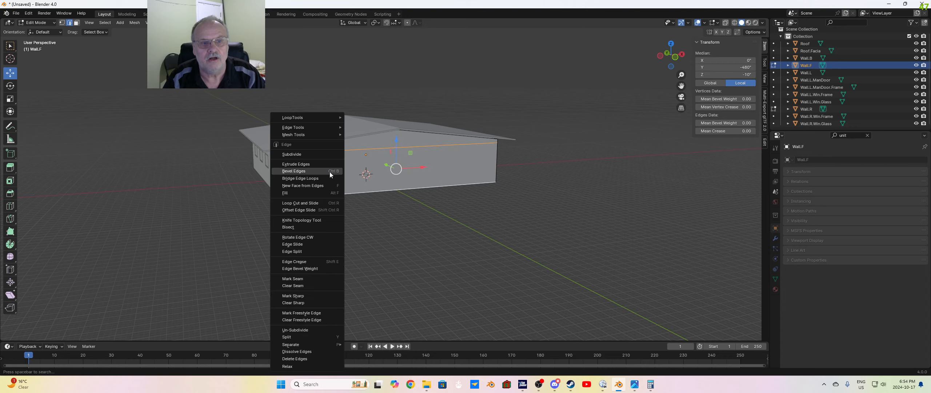
pyautogui.click(301, 156)
pyautogui.click(369, 225)
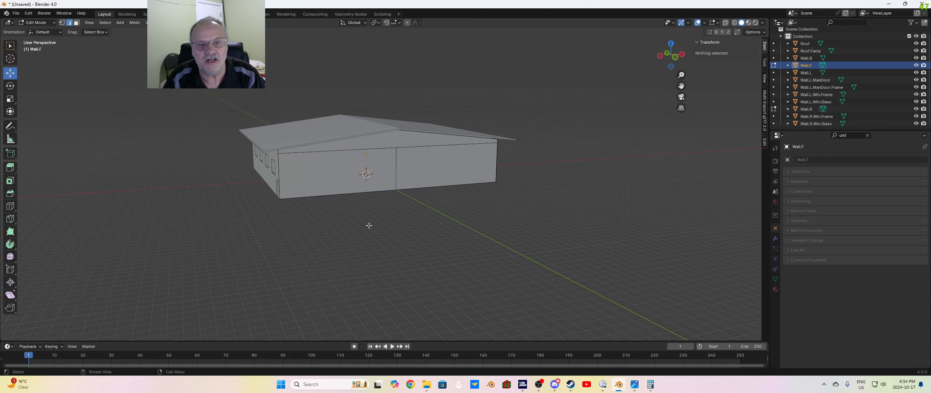
# Step: Move the middle vertical edge of the front wall Wall.F by -500" along X
pyautogui.click(395, 172)
pyautogui.moveTo(399, 260); pyautogui.dragTo(393, 260, button='middle')
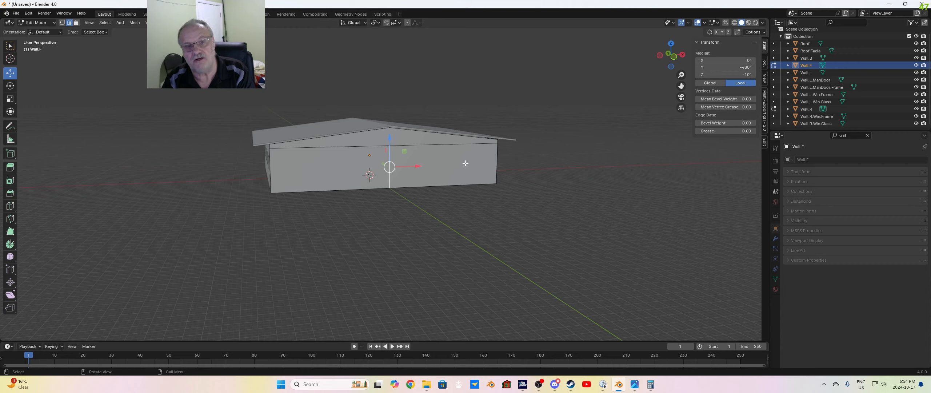
pyautogui.moveTo(419, 165); pyautogui.dragTo(323, 168)
pyautogui.click(106, 294)
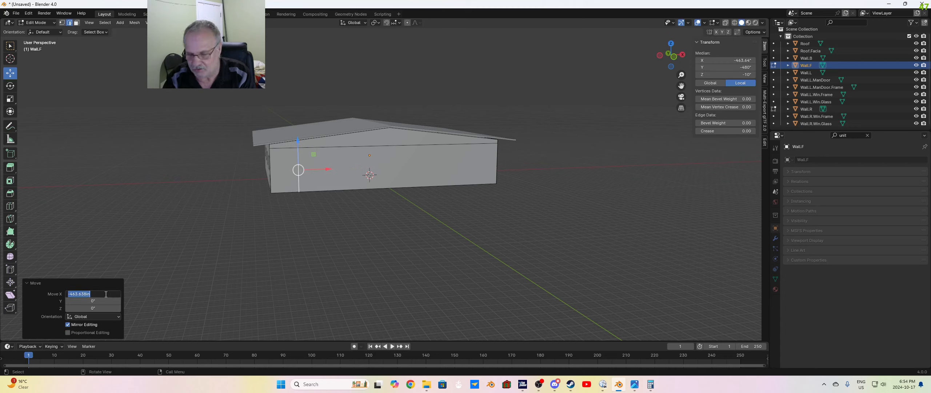
pyautogui.write('-500')
pyautogui.press('Return')
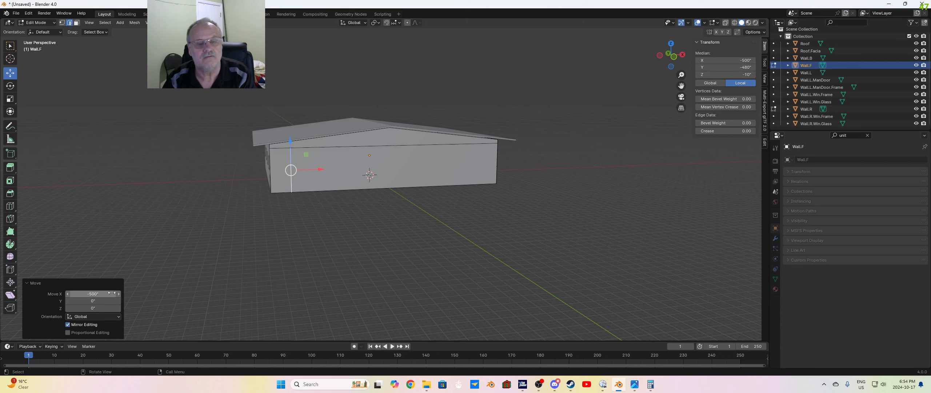
# Step: Subdivide the long upper and bottom edges of Wall.F's remaining section to add a second vertical edge
pyautogui.click(369, 291)
pyautogui.click(396, 143)
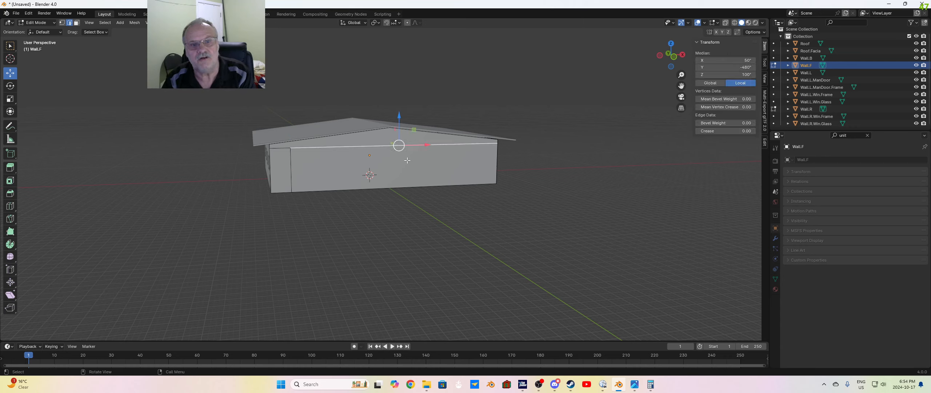
pyautogui.keyDown('shift'); pyautogui.click(412, 185); pyautogui.keyUp('shift')
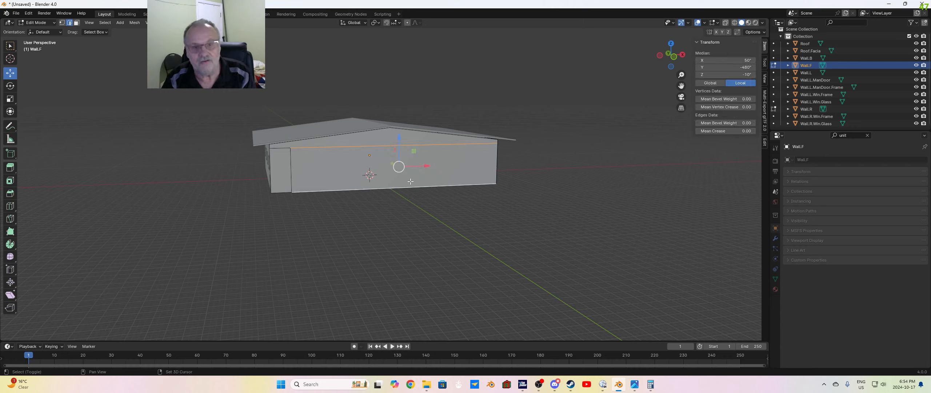
pyautogui.rightClick(376, 165)
pyautogui.click(361, 158)
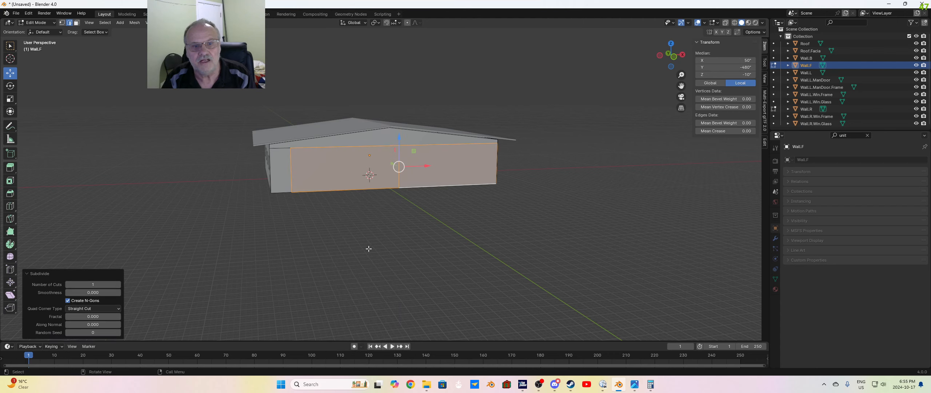
# Step: Move the second vertical edge of Wall.F by 500" along X
pyautogui.click(371, 238)
pyautogui.click(398, 166)
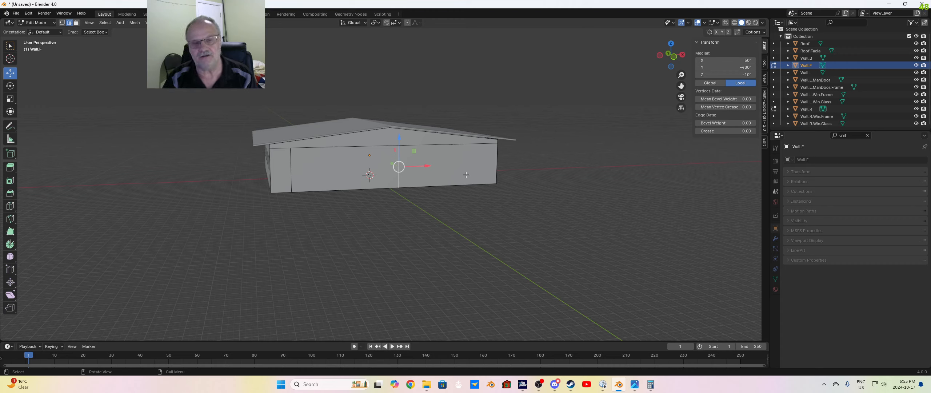
pyautogui.moveTo(429, 166); pyautogui.dragTo(448, 165)
pyautogui.click(108, 294)
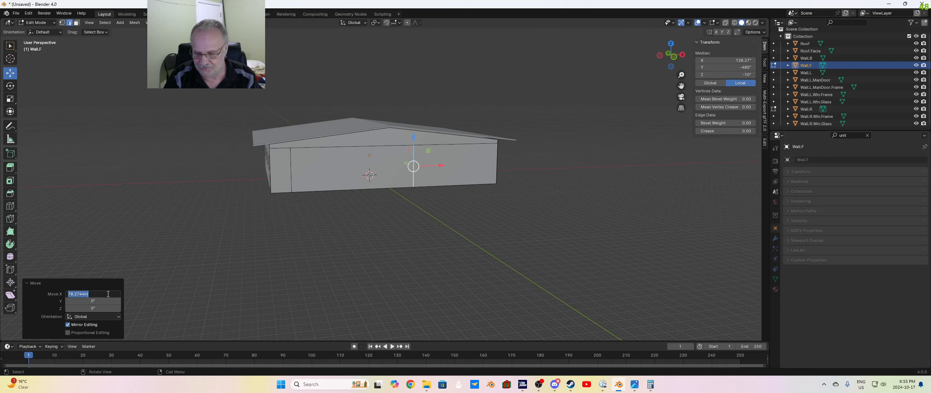
pyautogui.write('500')
pyautogui.press('Return')
pyautogui.click(489, 167)
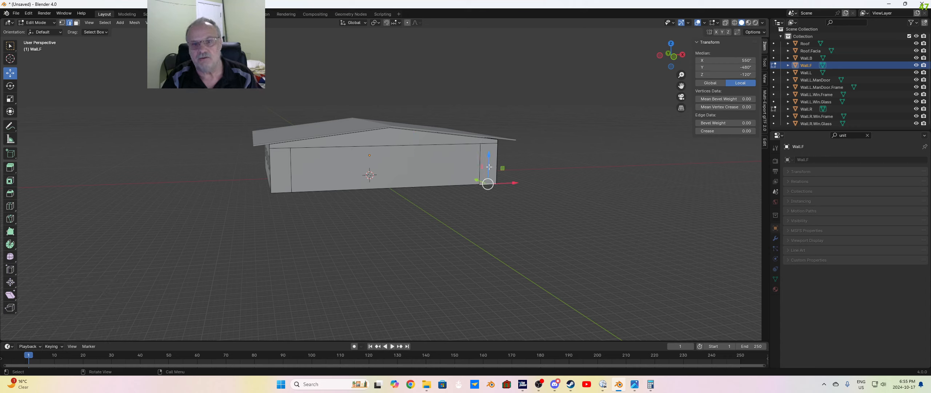
pyautogui.click(462, 271)
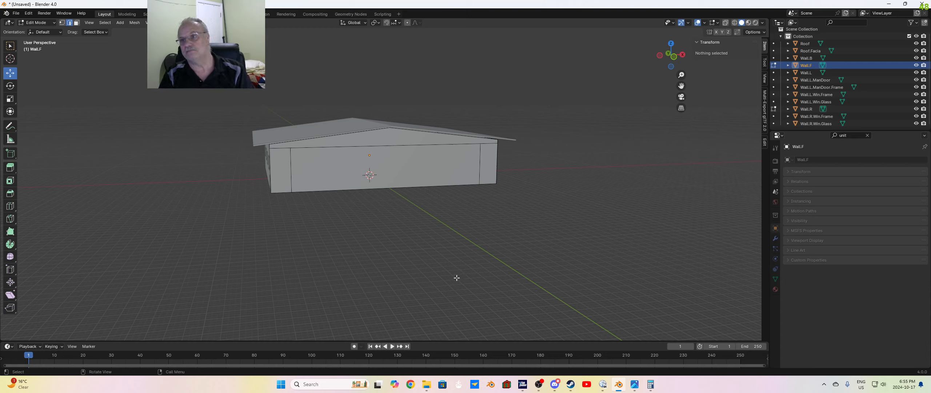
# Step: Split the large central face of Wall.F from the surrounding wall mesh
pyautogui.click(414, 164)
pyautogui.click(76, 22)
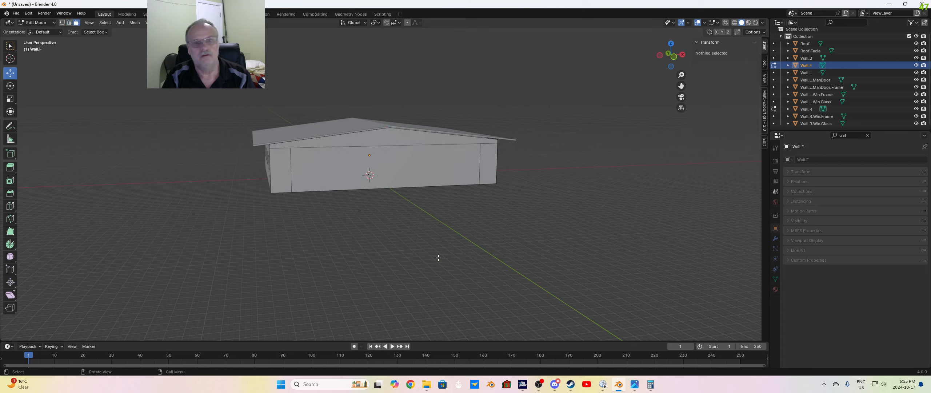
pyautogui.click(421, 168)
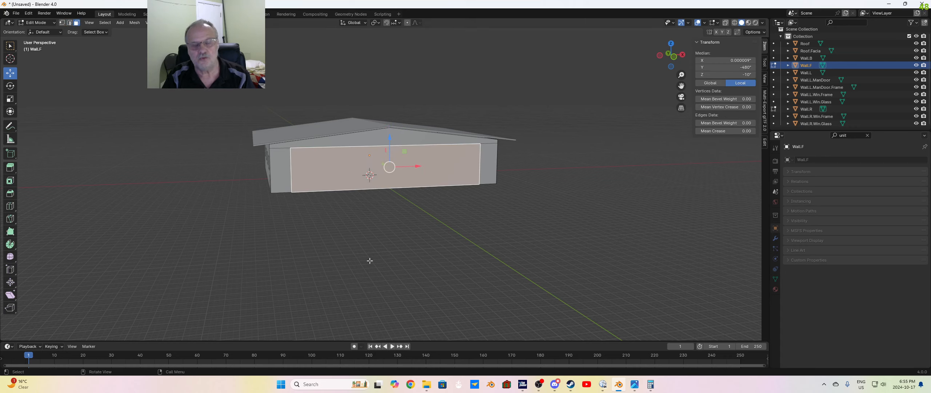
pyautogui.rightClick(342, 167)
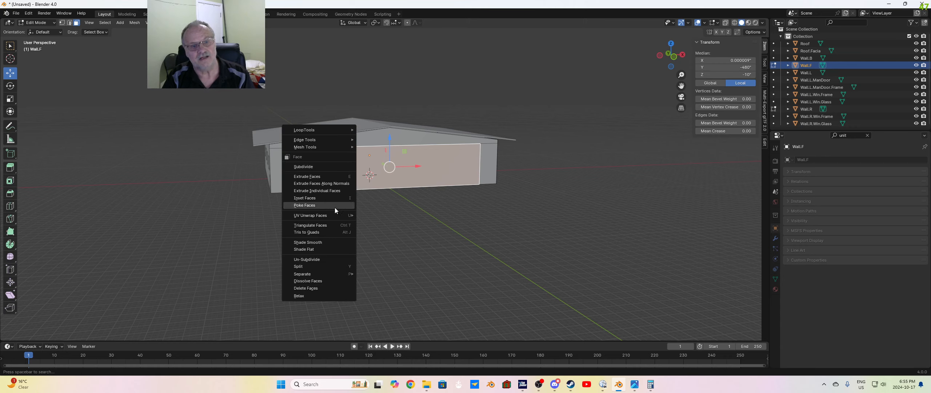
pyautogui.click(313, 267)
# Step: Try moving the split central face outward along Y by about 19", and undo that move
pyautogui.moveTo(368, 241); pyautogui.dragTo(404, 191, button='middle')
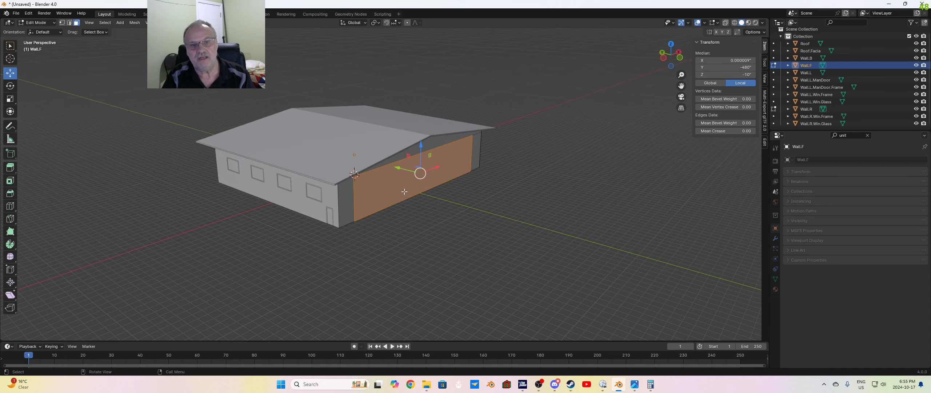
pyautogui.press('g')
pyautogui.press('y')
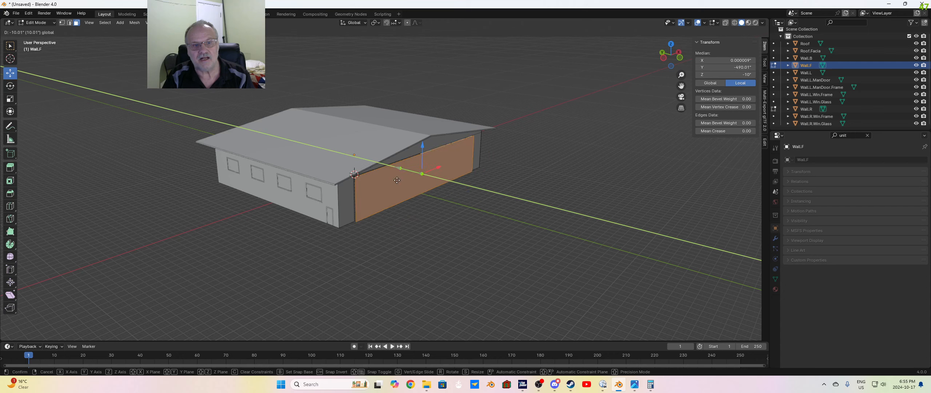
pyautogui.click(418, 243)
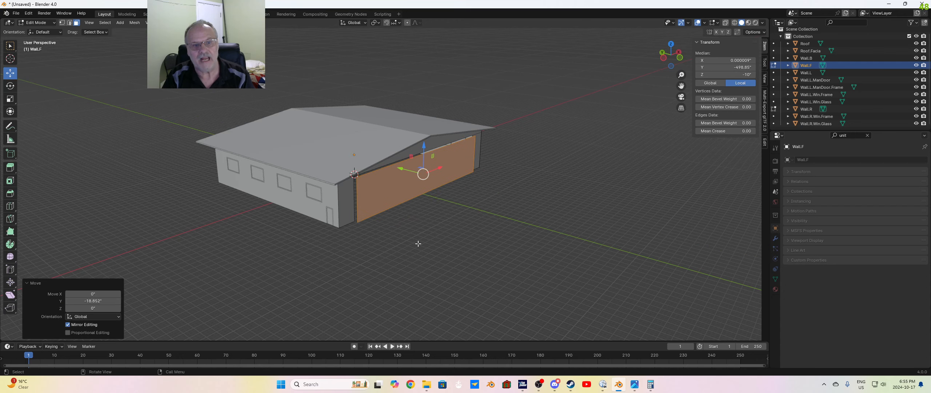
pyautogui.hotkey('ctrl', 'z')
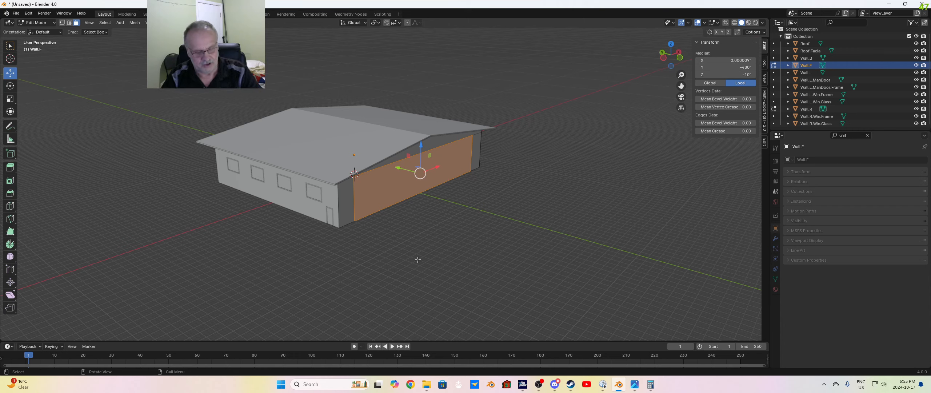
# Step: Move the split central face of Wall.F by -1" along Y and check its offset from the wall
pyautogui.press('g')
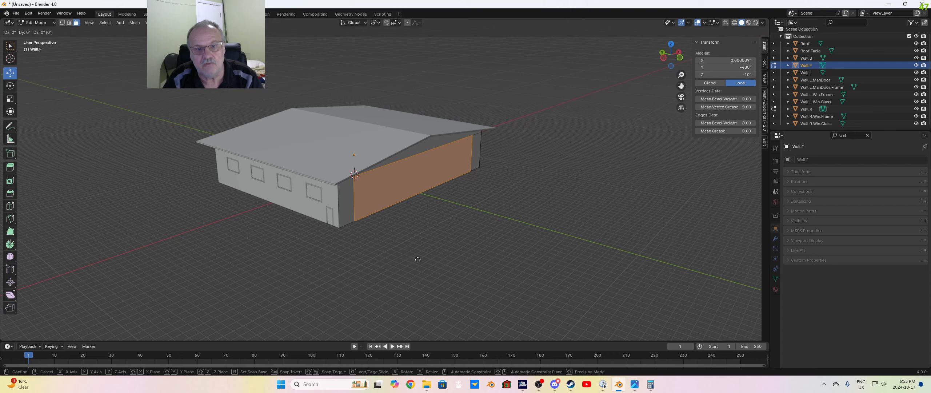
pyautogui.press('y')
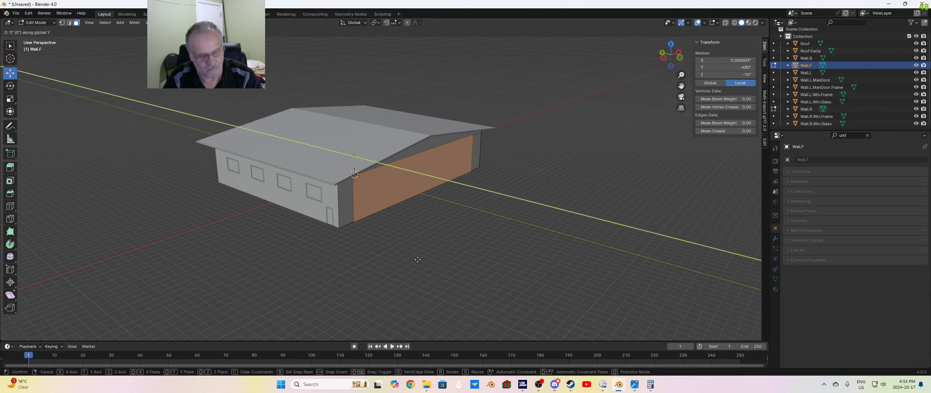
pyautogui.write('-1')
pyautogui.press('Return')
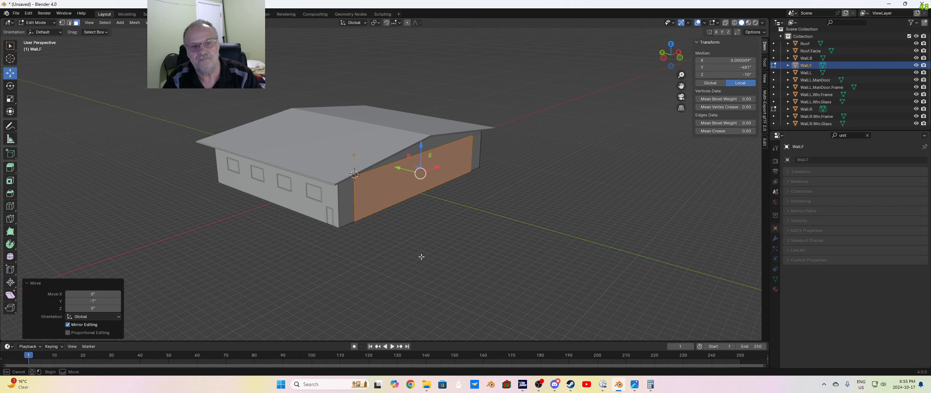
pyautogui.moveTo(422, 257); pyautogui.dragTo(422, 175, button='middle')
pyautogui.scroll(6, 422, 174)
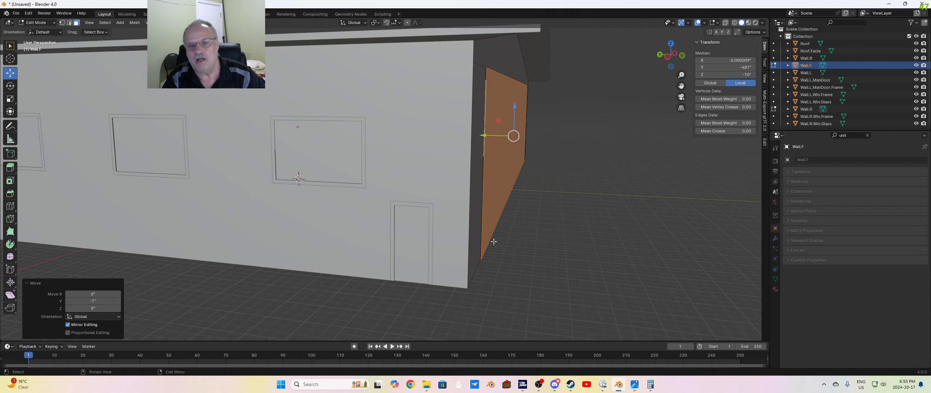
pyautogui.moveTo(543, 291); pyautogui.dragTo(549, 278, button='middle')
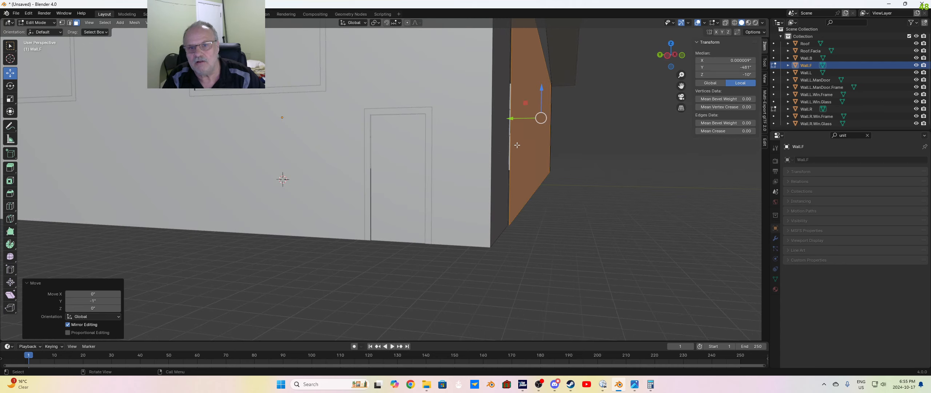
pyautogui.scroll(-10, 519, 233)
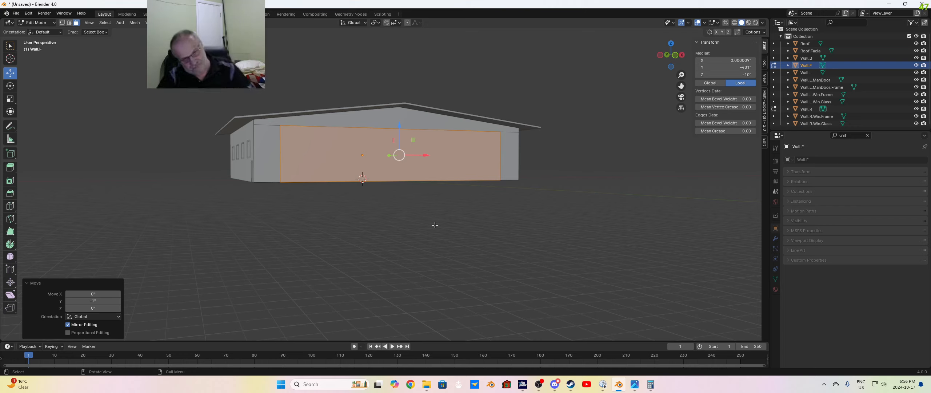
pyautogui.click(413, 197)
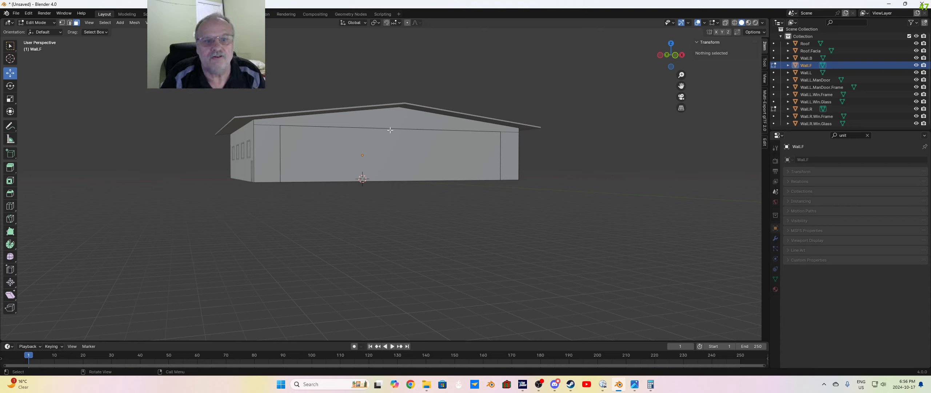
# Step: Subdivide the upper and bottom edges of the offset central face with 3 cuts to divide it into four equal panels
pyautogui.press('2')
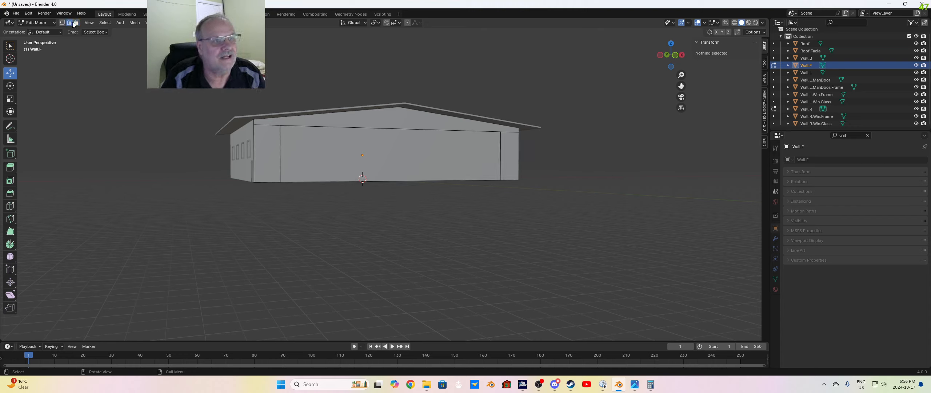
pyautogui.click(328, 122)
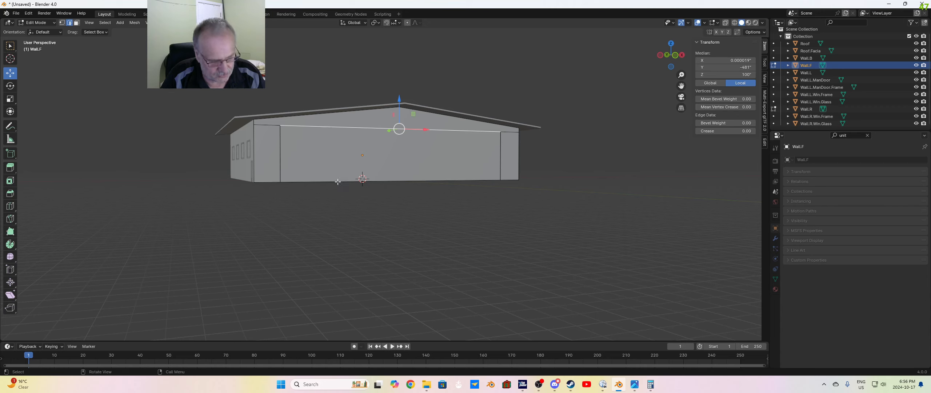
pyautogui.keyDown('shift'); pyautogui.click(337, 182); pyautogui.keyUp('shift')
pyautogui.rightClick(330, 156)
pyautogui.click(307, 57)
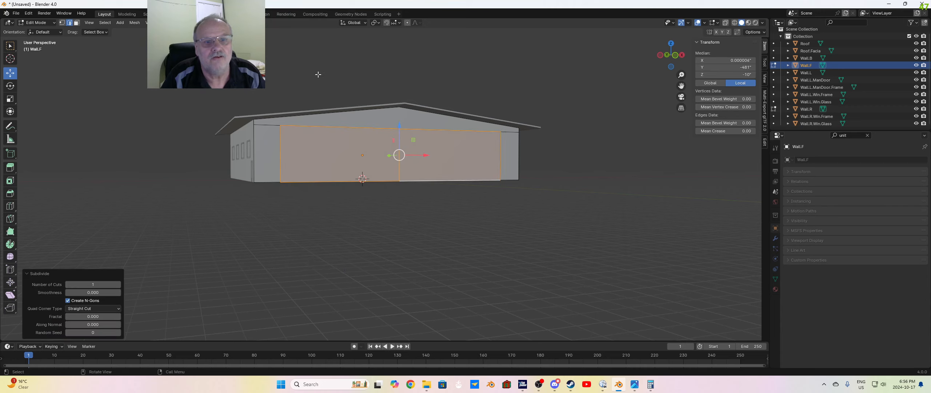
pyautogui.click(118, 284)
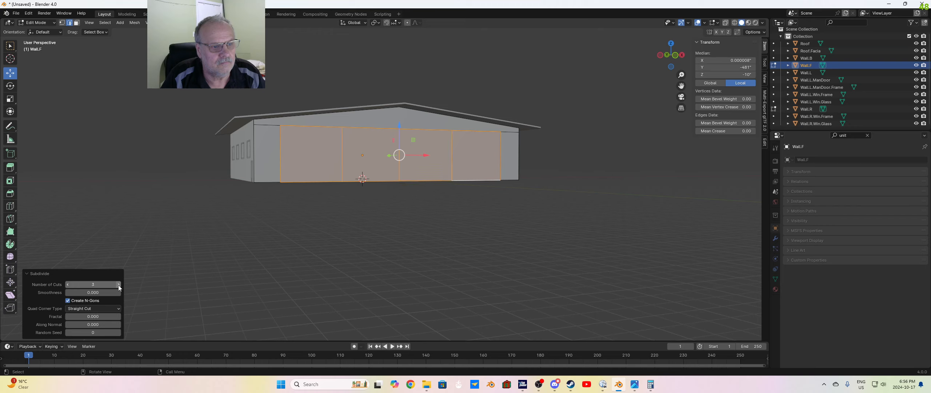
pyautogui.click(328, 232)
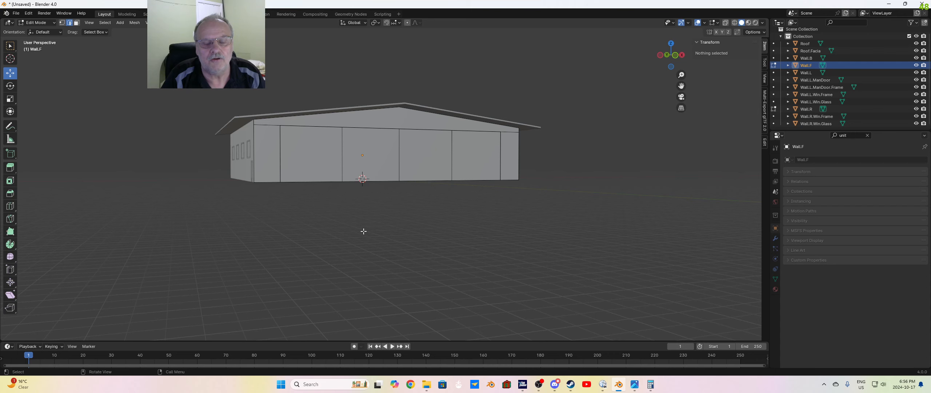
# Step: Split the first of the four panels, nearest the windowed side wall, from the adjoining panels
pyautogui.moveTo(365, 229); pyautogui.dragTo(382, 242, button='middle')
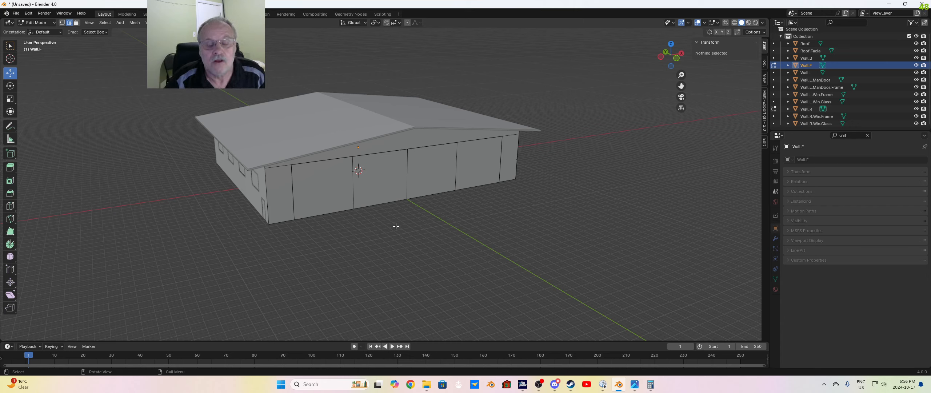
pyautogui.click(340, 190)
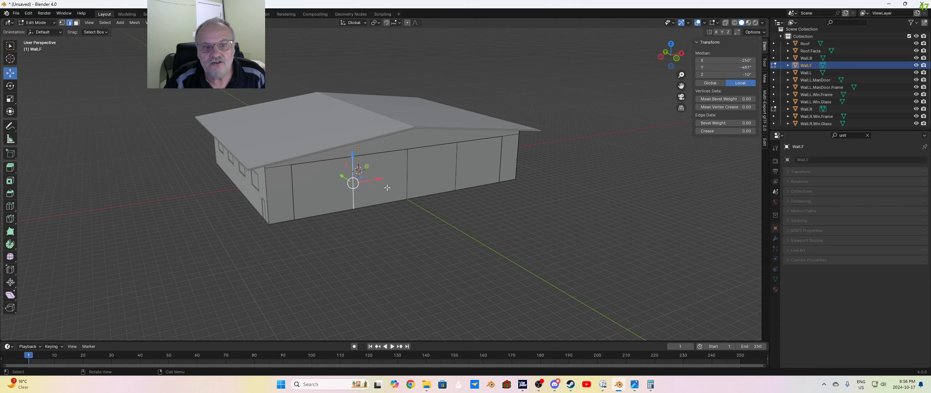
pyautogui.click(77, 23)
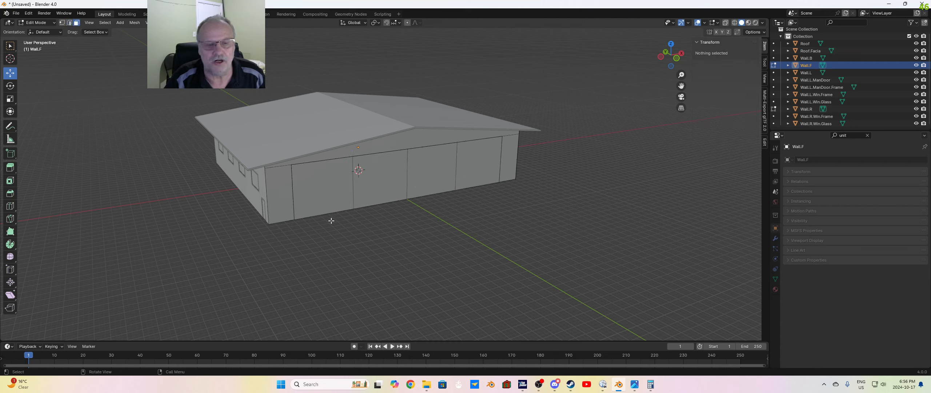
pyautogui.click(328, 190)
pyautogui.rightClick(328, 190)
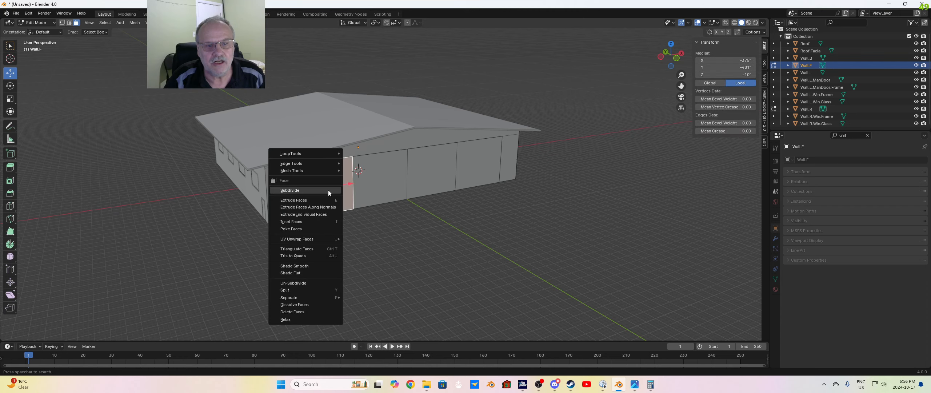
pyautogui.click(354, 218)
pyautogui.click(316, 206)
pyautogui.rightClick(315, 206)
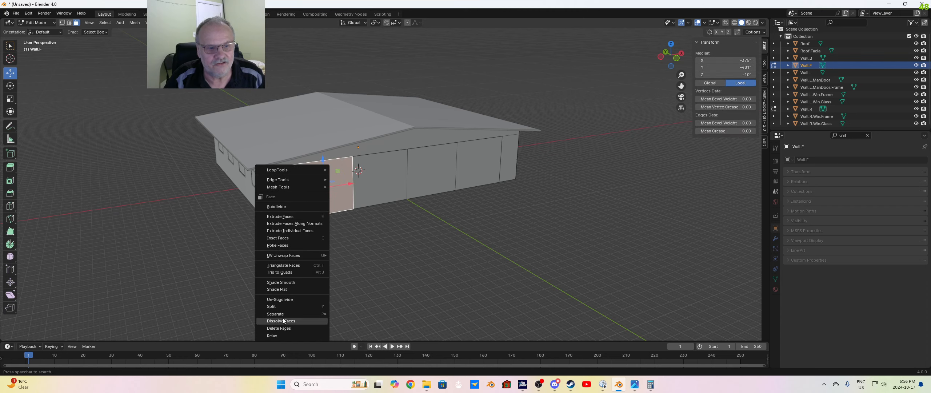
pyautogui.click(278, 306)
pyautogui.click(379, 282)
# Step: Split the remaining three door panels of Wall.F one by one so that each is detached from its neighbours
pyautogui.click(387, 191)
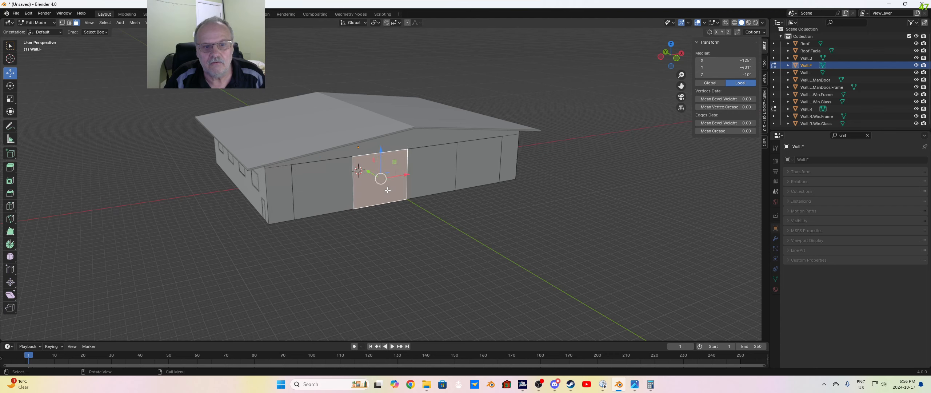
pyautogui.rightClick(387, 190)
pyautogui.moveTo(353, 193)
pyautogui.click(425, 206)
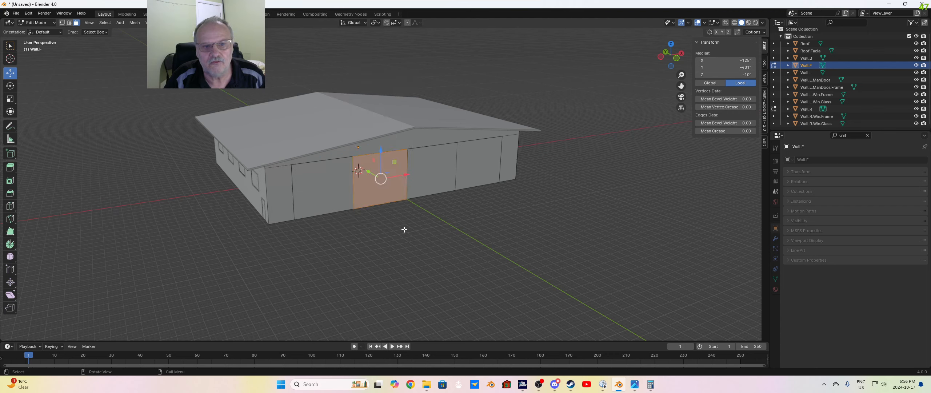
pyautogui.click(428, 183)
pyautogui.rightClick(429, 184)
pyautogui.click(411, 185)
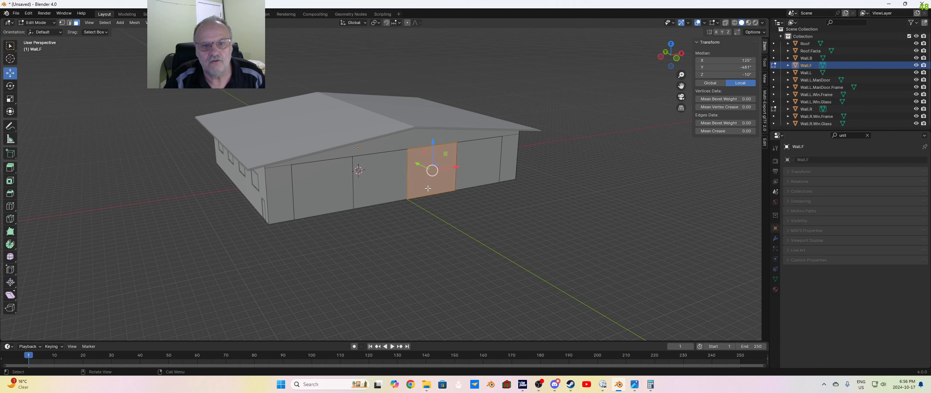
pyautogui.click(481, 167)
pyautogui.rightClick(469, 186)
pyautogui.click(444, 179)
pyautogui.click(435, 236)
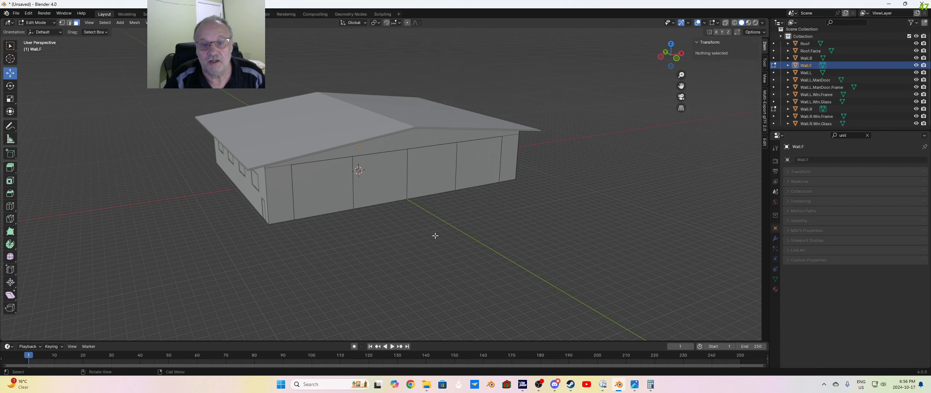
# Step: Try sliding each of the four front door panels along X to test that they move independently
pyautogui.click(477, 163)
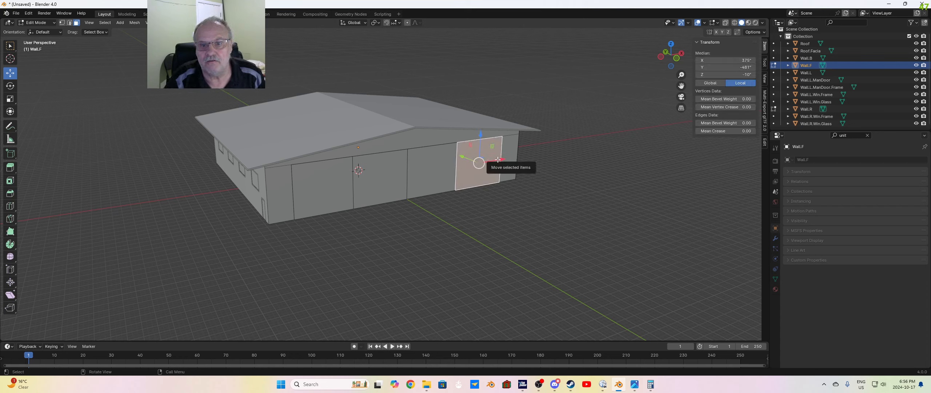
pyautogui.moveTo(492, 160); pyautogui.dragTo(517, 156)
pyautogui.click(442, 171)
pyautogui.moveTo(454, 167); pyautogui.dragTo(473, 165)
pyautogui.click(383, 178)
pyautogui.moveTo(400, 176); pyautogui.dragTo(410, 177)
pyautogui.click(350, 185)
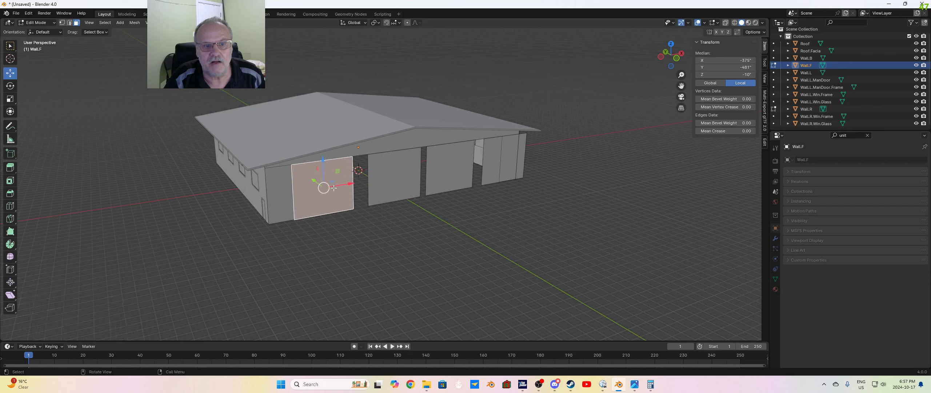
pyautogui.moveTo(351, 186); pyautogui.dragTo(362, 187)
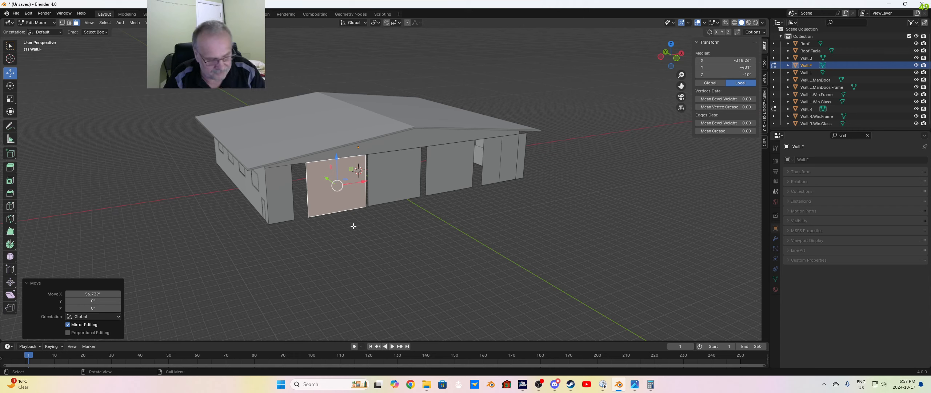
# Step: Undo the test moves of all four door panels
pyautogui.hotkey('ctrl', 'z')
pyautogui.hotkey('ctrl', 'z')
pyautogui.hotkey('ctrl', 'z')
pyautogui.hotkey('ctrl', 'z')
pyautogui.hotkey('ctrl', 'z')
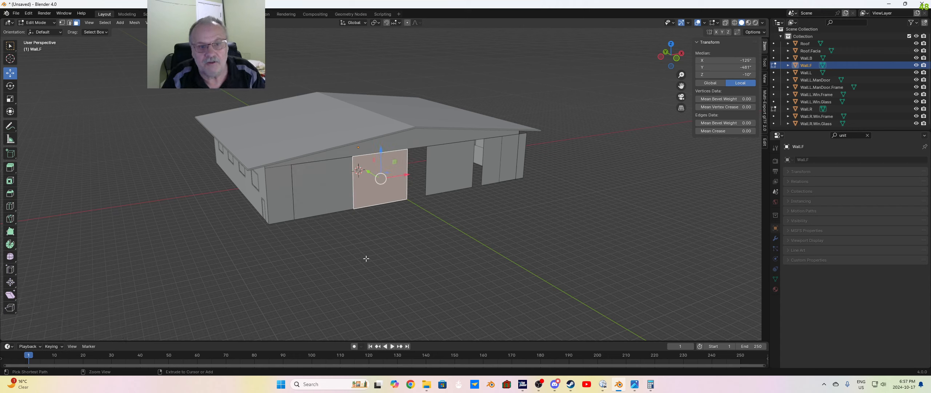
pyautogui.hotkey('ctrl', 'z')
pyautogui.hotkey('ctrl', 'z')
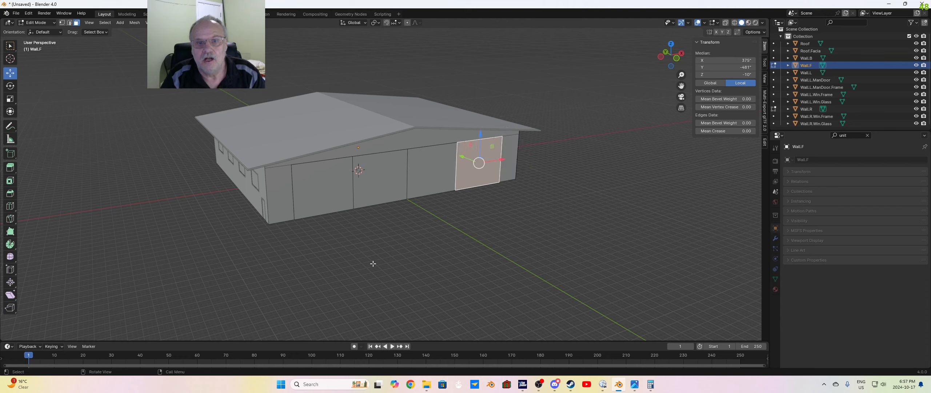
# Step: Move the outer door panel nearest the windowed side wall by -200" along X
pyautogui.click(372, 264)
pyautogui.click(331, 184)
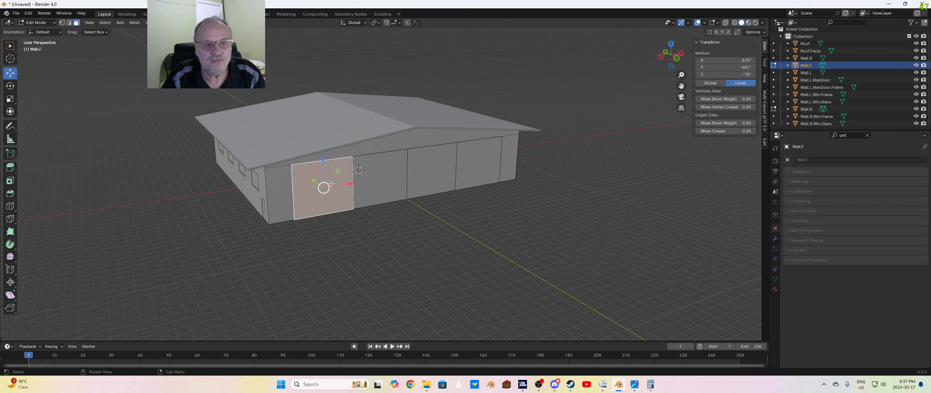
pyautogui.click(483, 161)
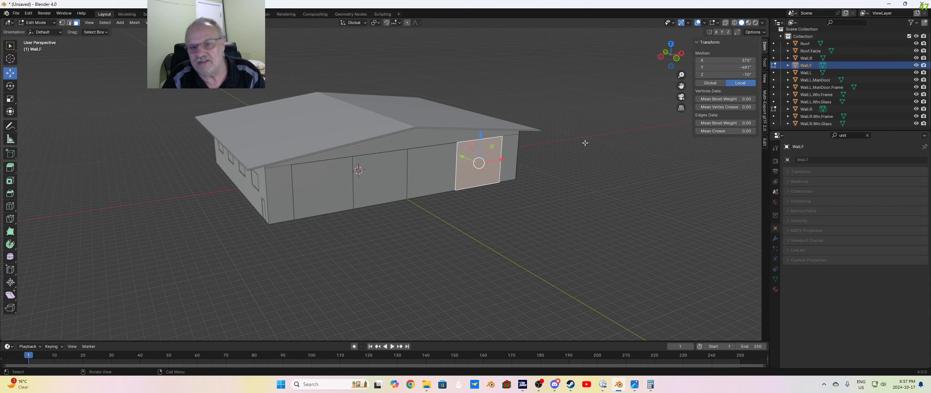
pyautogui.click(374, 268)
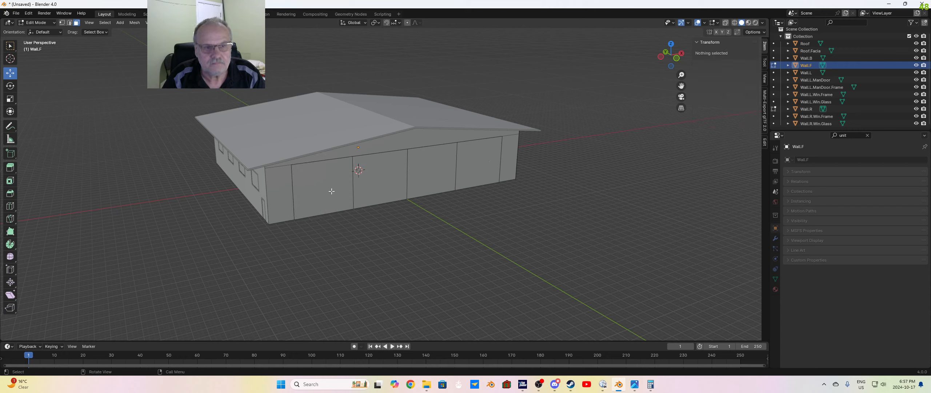
pyautogui.click(331, 191)
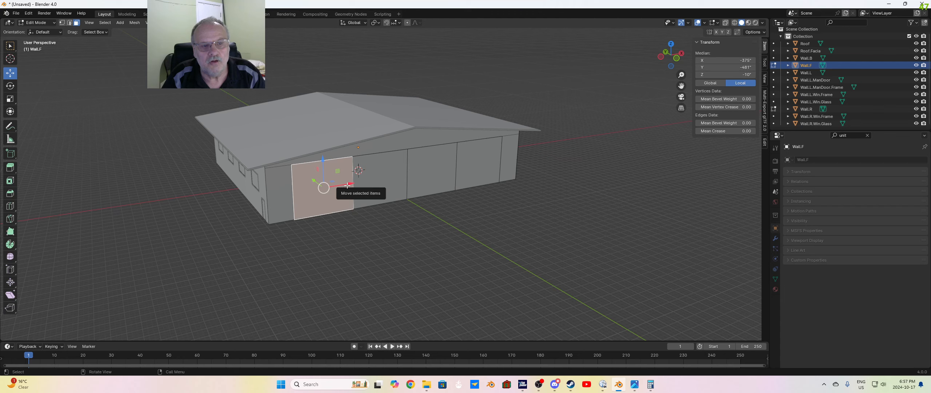
pyautogui.moveTo(348, 186); pyautogui.dragTo(283, 206)
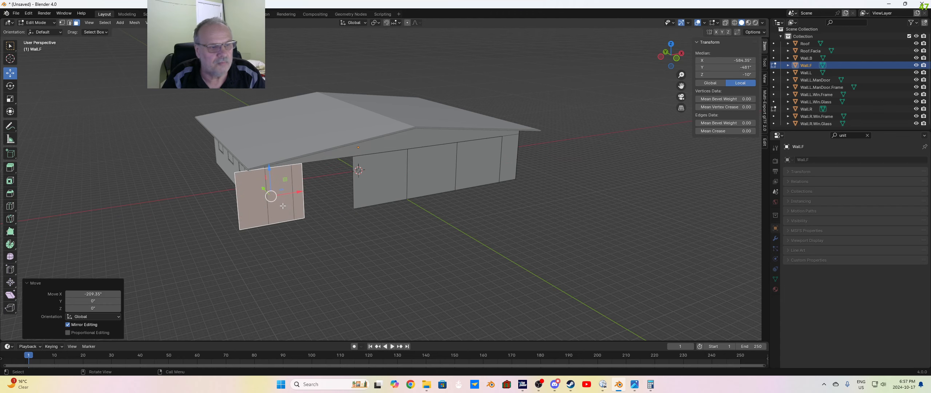
pyautogui.click(91, 294)
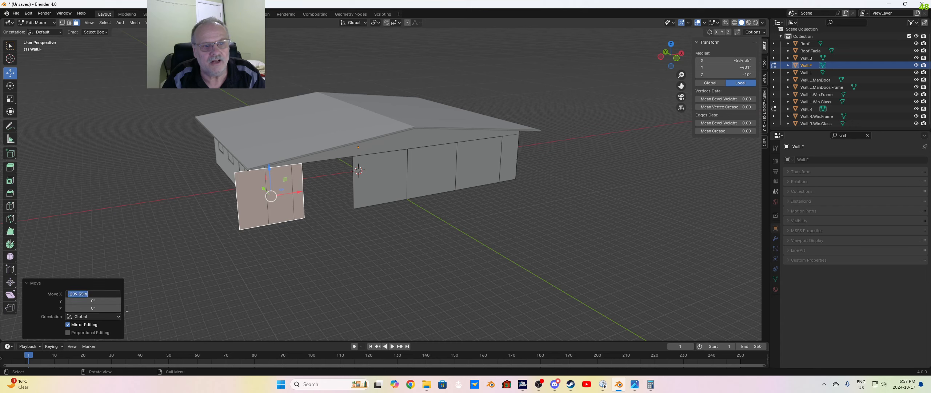
pyautogui.write('-200')
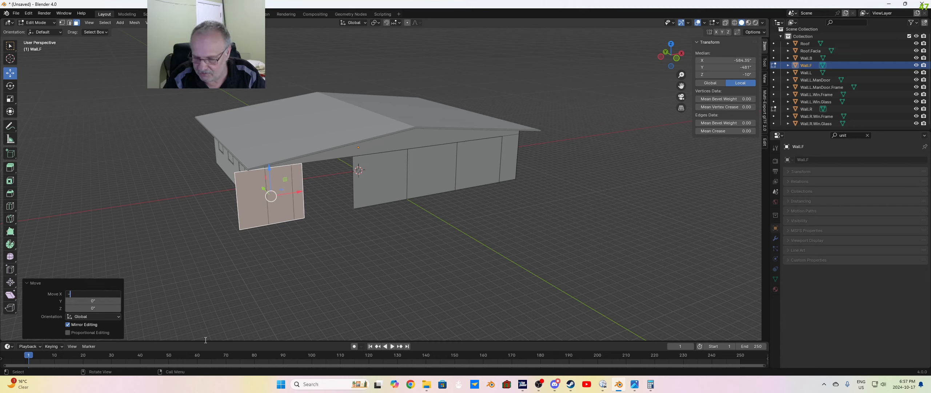
pyautogui.press('Return')
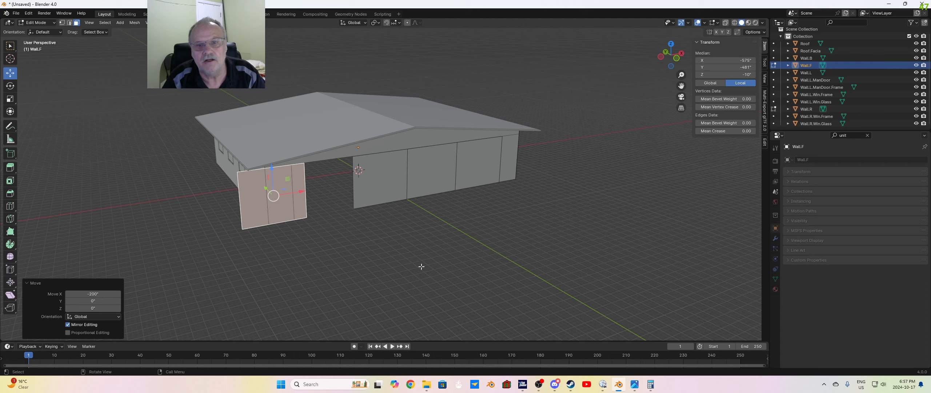
# Step: Move the outer door panel at the opposite end of the front wall by 200" along X
pyautogui.press('g')
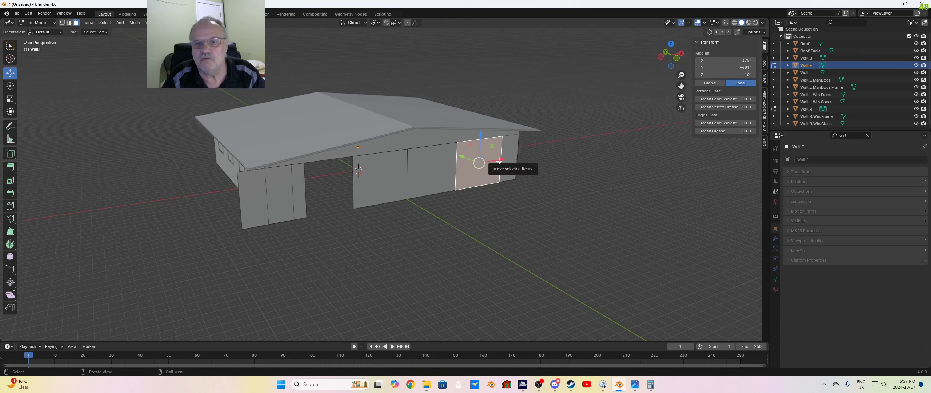
pyautogui.press('x')
pyautogui.click(530, 156)
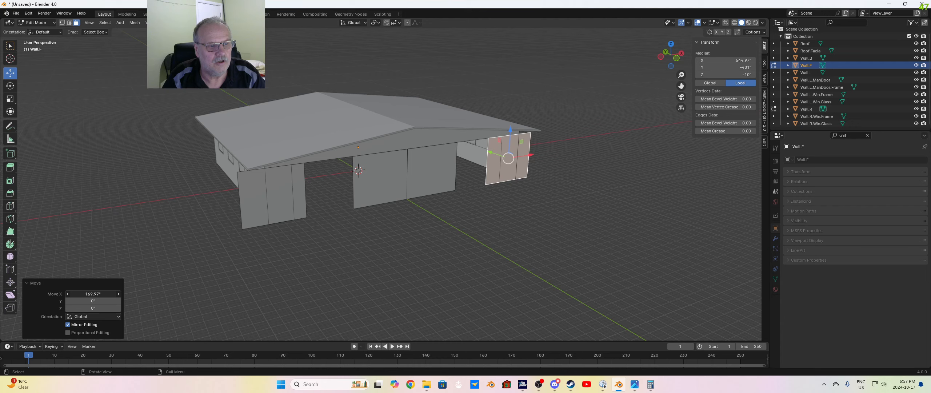
pyautogui.click(87, 295)
pyautogui.write('2')
pyautogui.press('Return')
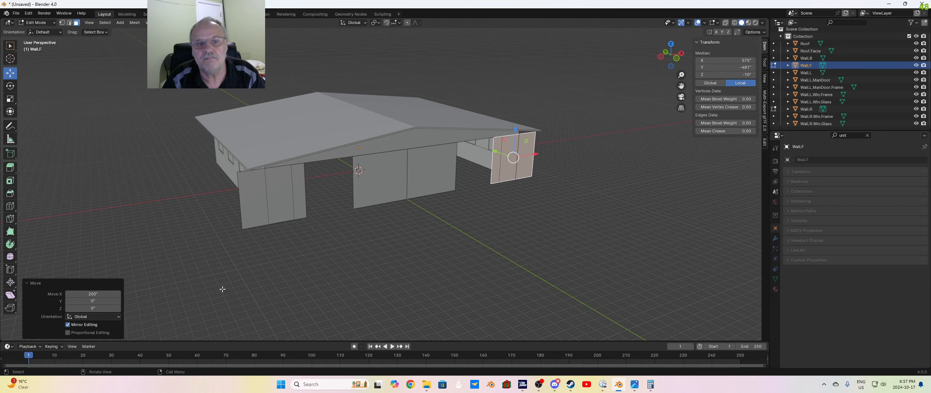
pyautogui.click(392, 274)
# Step: Extrude the two outer door panels together by 3.5" along their normals to give them thickness
pyautogui.moveTo(391, 271); pyautogui.dragTo(395, 267, button='middle')
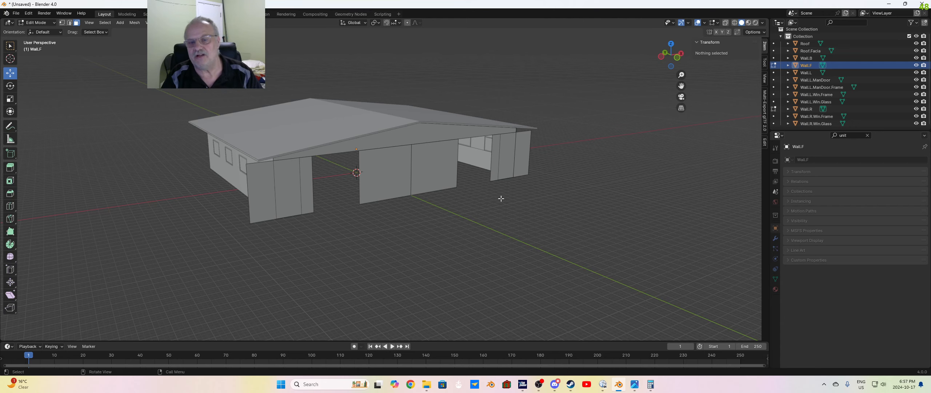
pyautogui.moveTo(520, 194); pyautogui.dragTo(564, 187, button='middle')
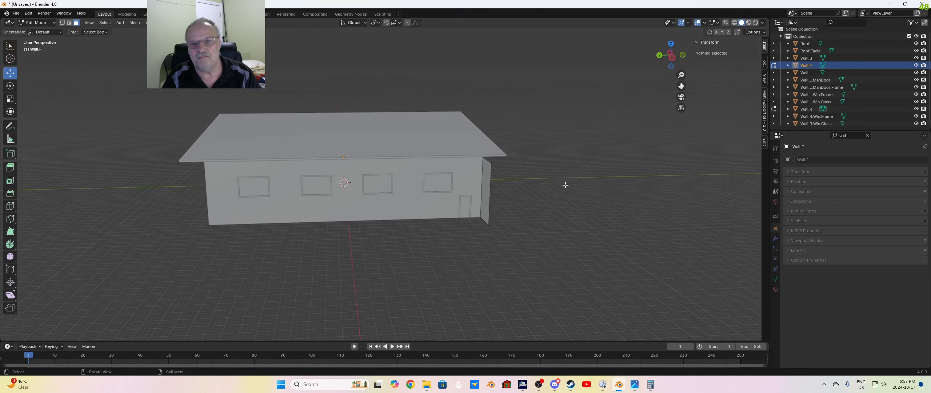
pyautogui.scroll(8, 572, 218)
pyautogui.moveTo(572, 218); pyautogui.dragTo(504, 255, button='middle')
pyautogui.scroll(-8, 557, 145)
pyautogui.scroll(-3, 502, 248)
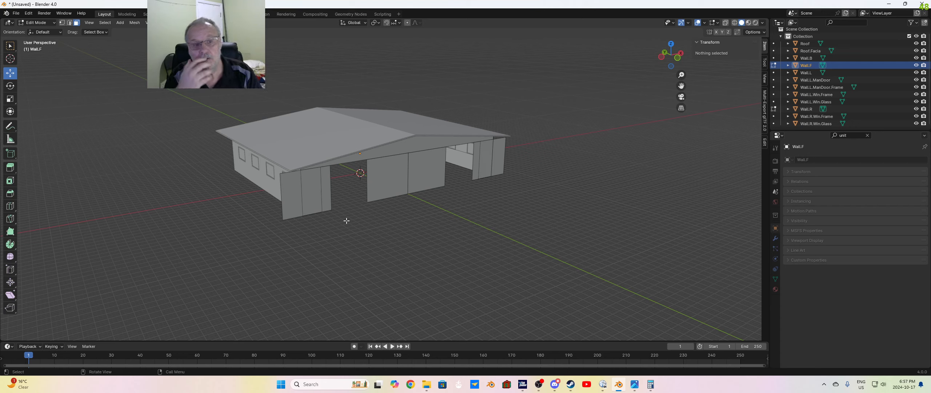
pyautogui.click(298, 195)
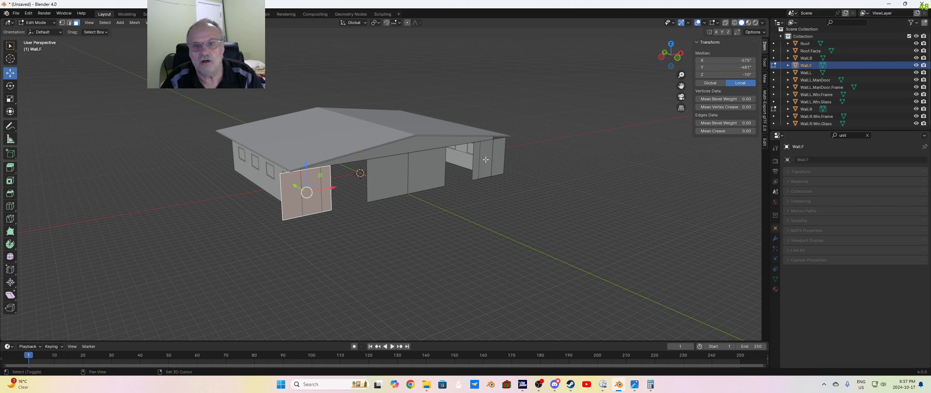
pyautogui.keyDown('shift'); pyautogui.click(501, 160); pyautogui.keyUp('shift')
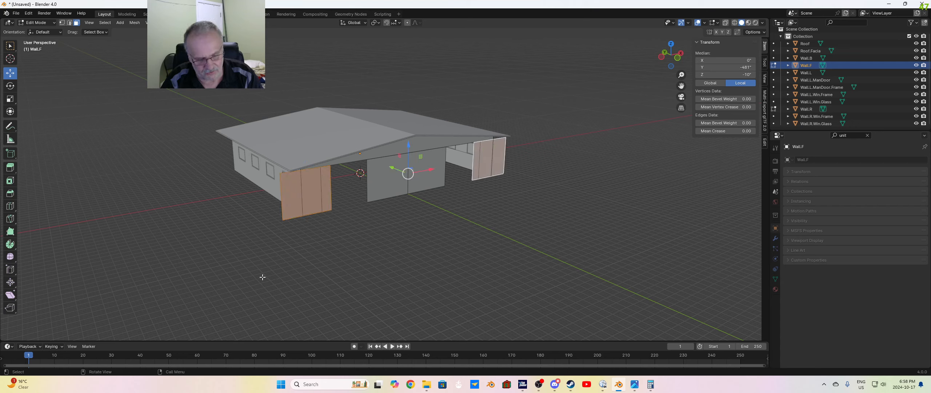
pyautogui.press('e')
pyautogui.click(315, 245)
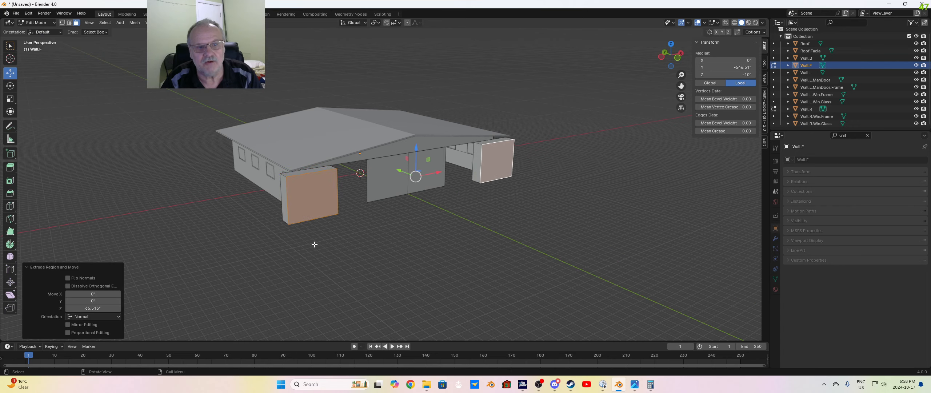
pyautogui.click(105, 308)
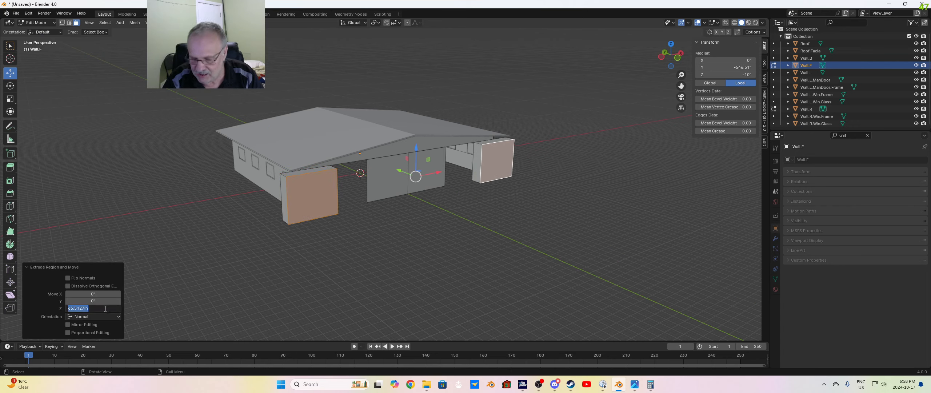
pyautogui.write('3.5')
pyautogui.press('Return')
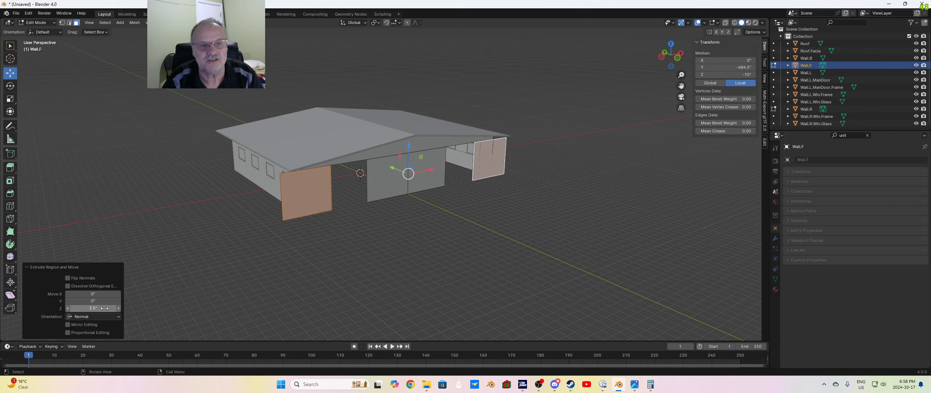
pyautogui.click(349, 241)
# Step: Extrude the two middle door panels together by -4" along the global Y axis
pyautogui.click(389, 182)
pyautogui.keyDown('shift'); pyautogui.click(427, 178); pyautogui.keyUp('shift')
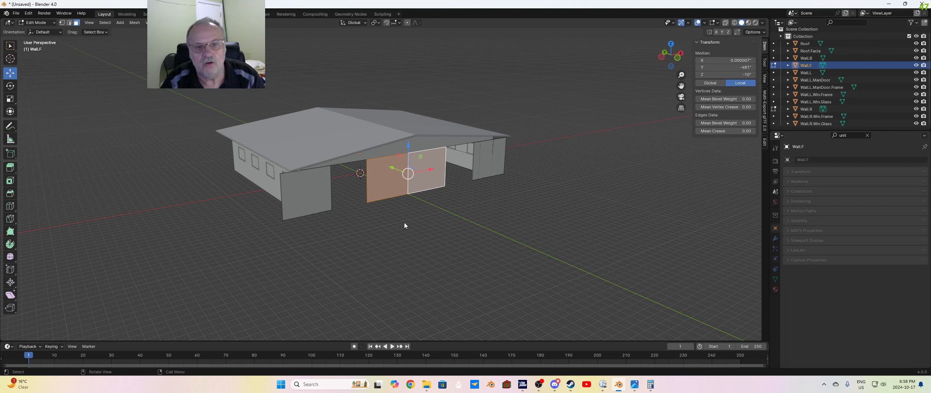
pyautogui.press('g')
pyautogui.press('y')
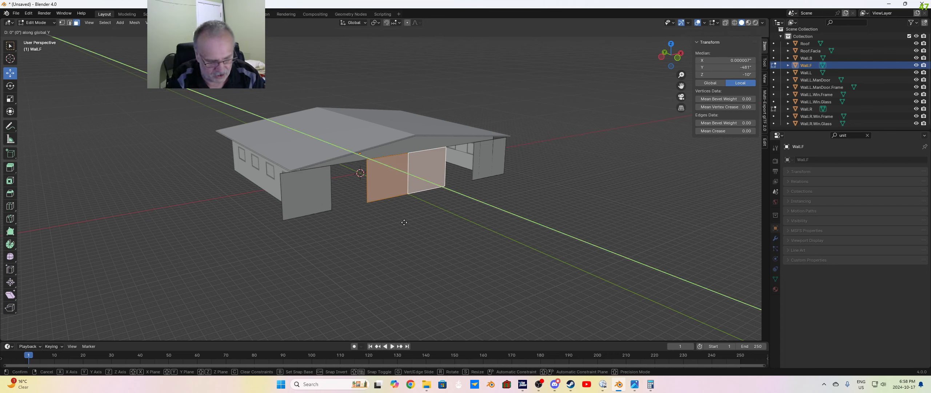
pyautogui.write('-4')
pyautogui.press('Return')
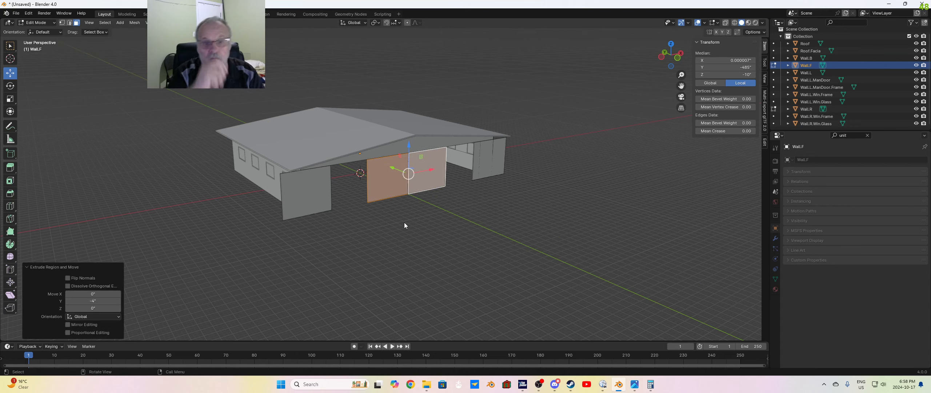
pyautogui.click(405, 225)
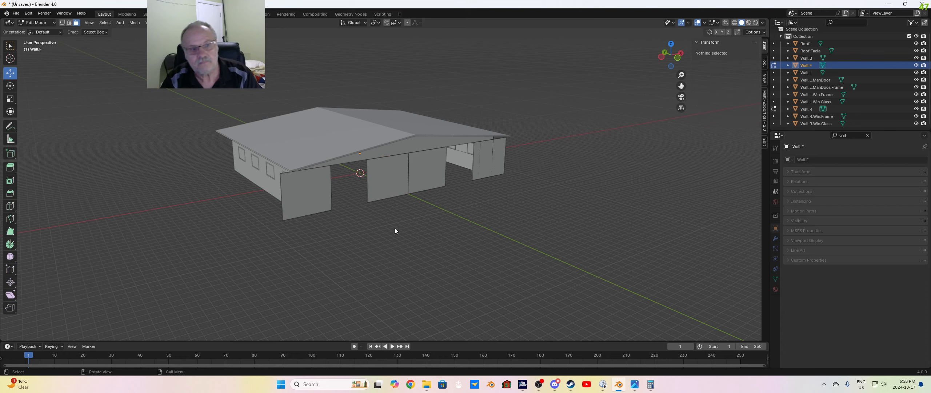
pyautogui.click(322, 203)
pyautogui.click(512, 197)
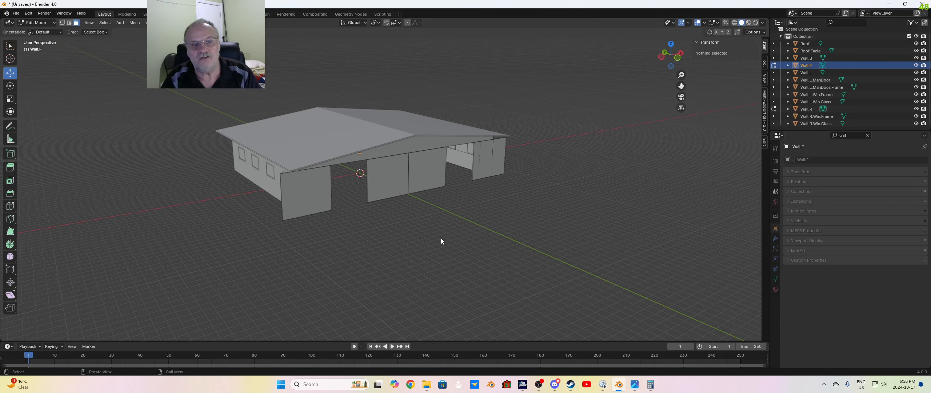
pyautogui.scroll(5, 290, 178)
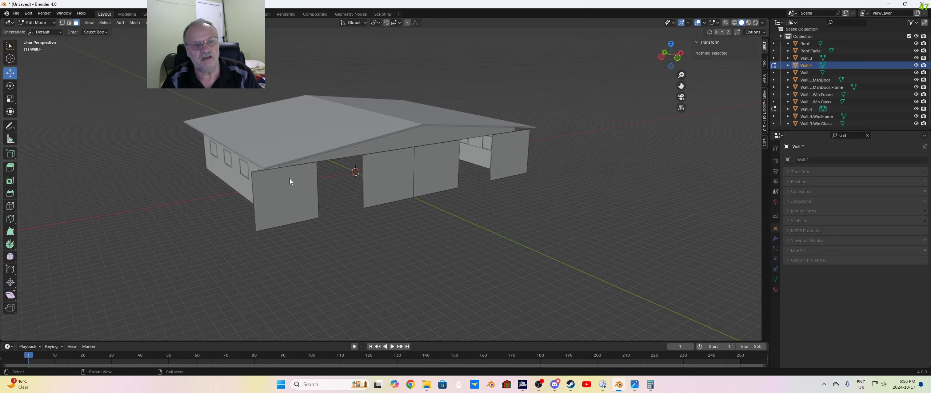
pyautogui.scroll(-2, 291, 237)
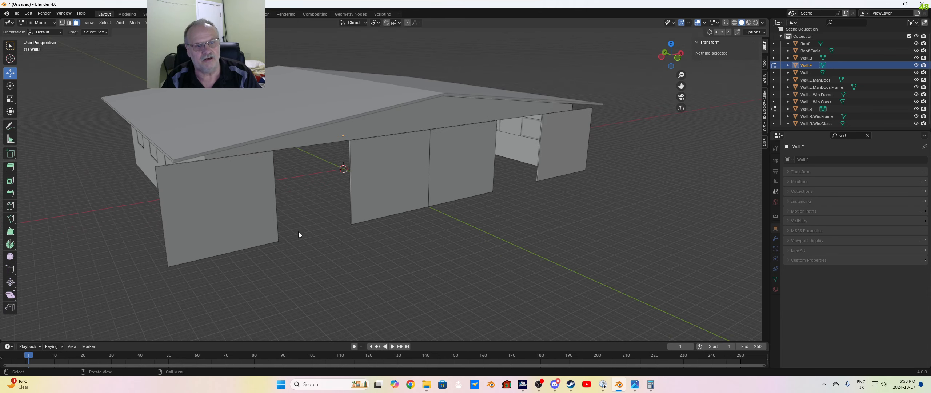
# Step: Inset the front face of the outer door panel nearest the windowed side wall by a thickness of 4"
pyautogui.click(214, 225)
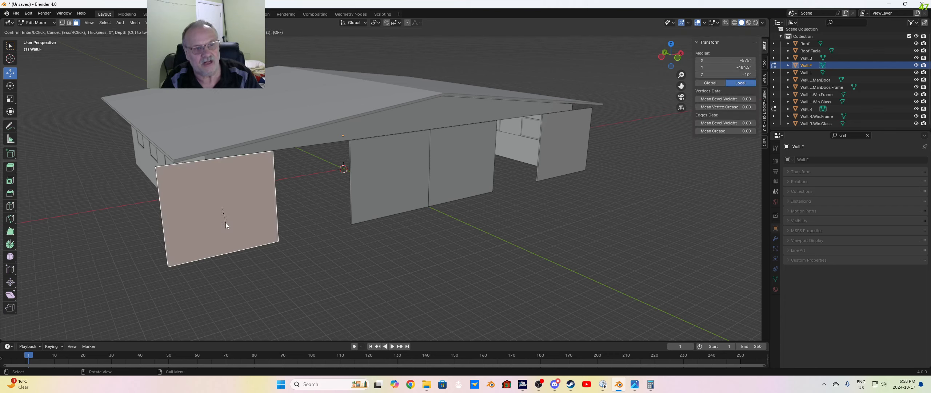
pyautogui.press('i')
pyautogui.click(225, 216)
pyautogui.click(109, 294)
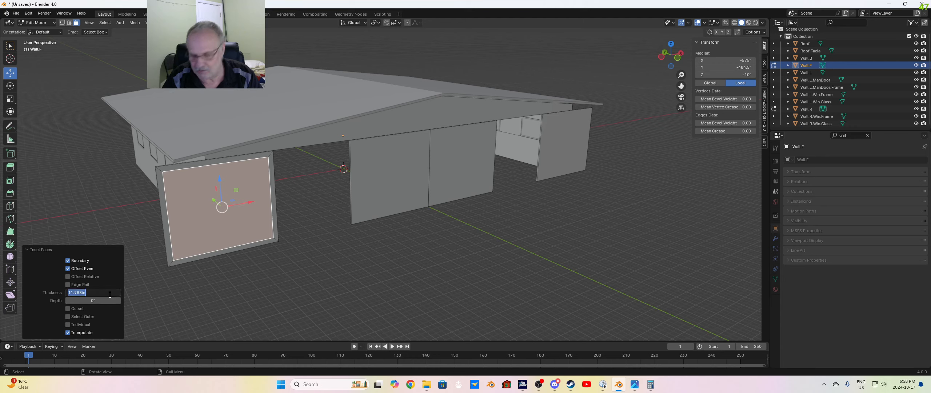
pyautogui.write('4')
pyautogui.press('Return')
# Step: Inset the front face of the outer door panel at the opposite end of the front wall by 4"
pyautogui.click(568, 160)
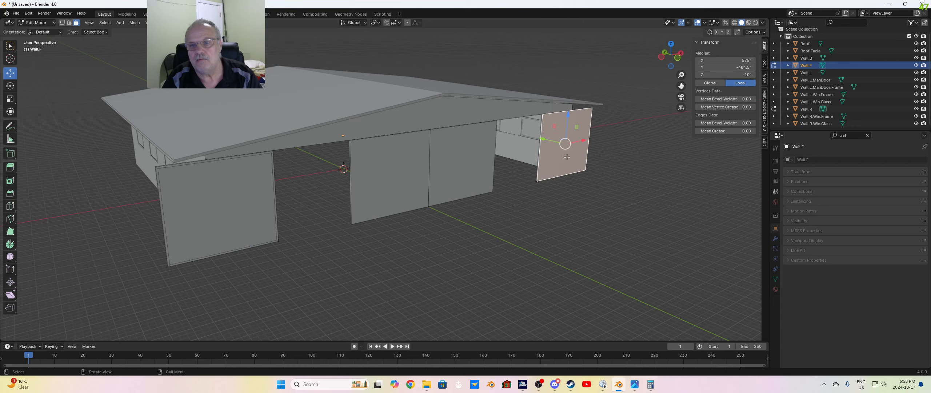
pyautogui.press('i')
pyautogui.click(547, 185)
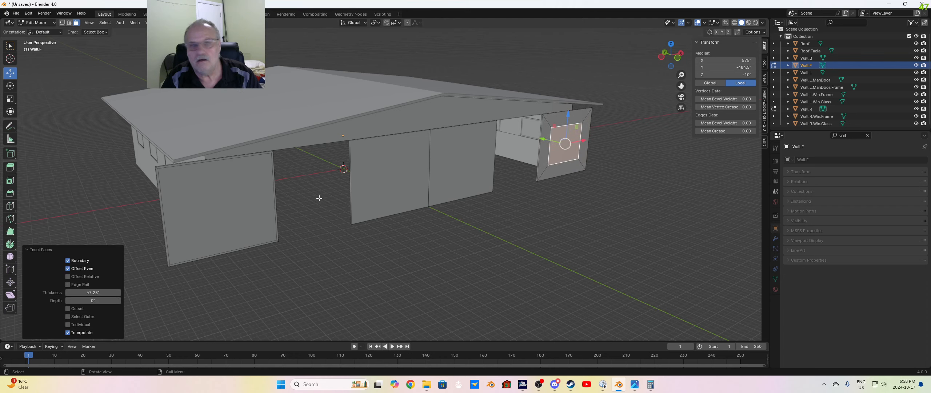
pyautogui.click(109, 293)
pyautogui.write('4')
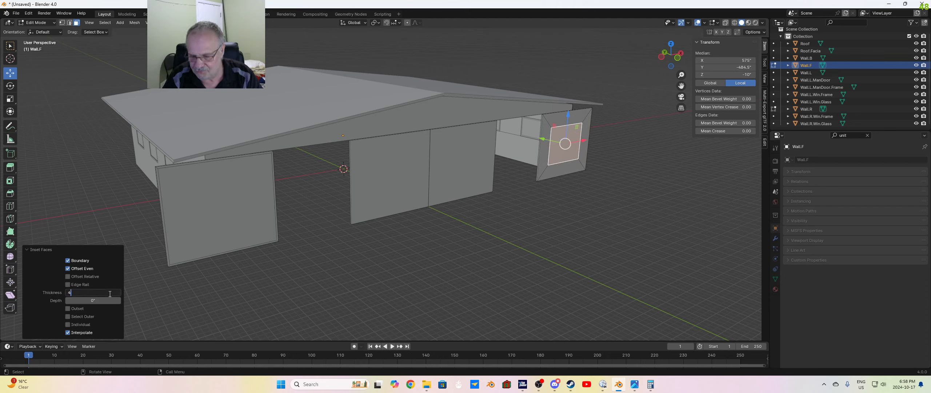
pyautogui.press('Return')
# Step: Inset the back face of the first outer door panel, beside the wall with the man door, by 4"
pyautogui.moveTo(177, 271); pyautogui.dragTo(455, 242, button='middle')
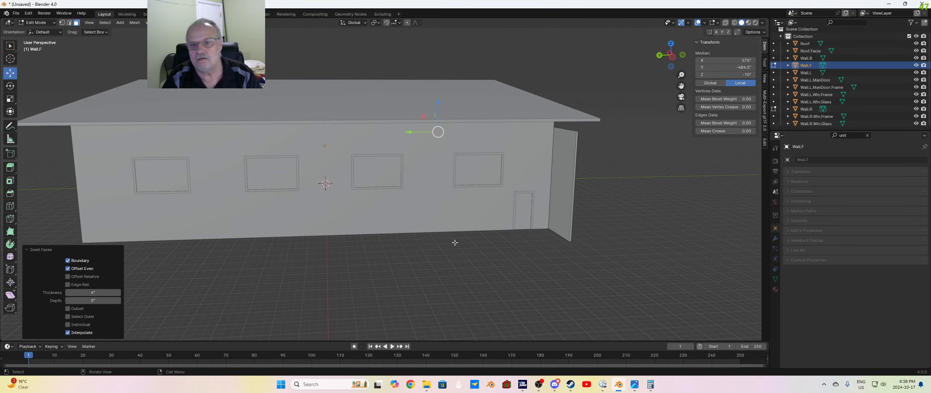
pyautogui.click(560, 195)
pyautogui.press('i')
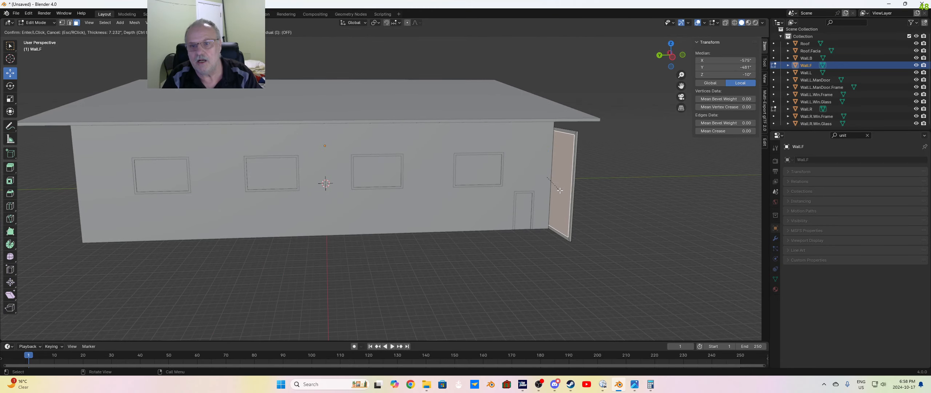
pyautogui.click(558, 197)
pyautogui.click(99, 293)
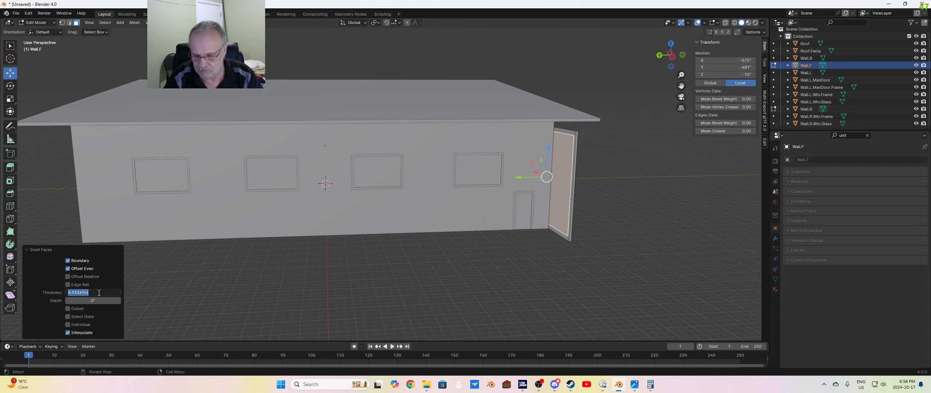
pyautogui.write('4')
pyautogui.press('Return')
# Step: Inset the back face of the opposite outer door panel by 4" and deselect it
pyautogui.moveTo(156, 277); pyautogui.dragTo(495, 189, button='middle')
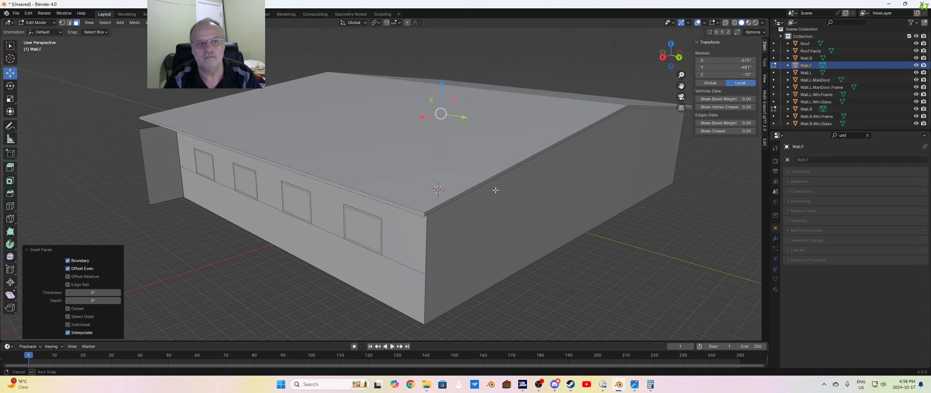
pyautogui.click(171, 177)
pyautogui.press('i')
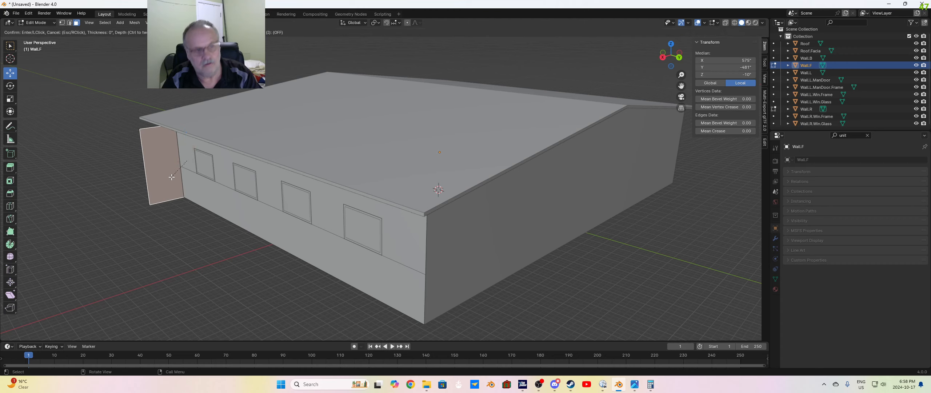
pyautogui.click(146, 226)
pyautogui.click(100, 291)
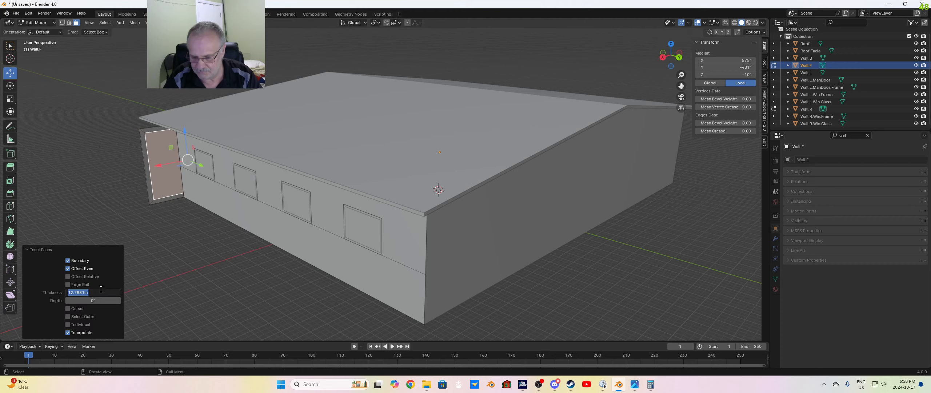
pyautogui.write('4')
pyautogui.press('Return')
pyautogui.click(260, 285)
pyautogui.moveTo(279, 246); pyautogui.dragTo(398, 234, button='middle')
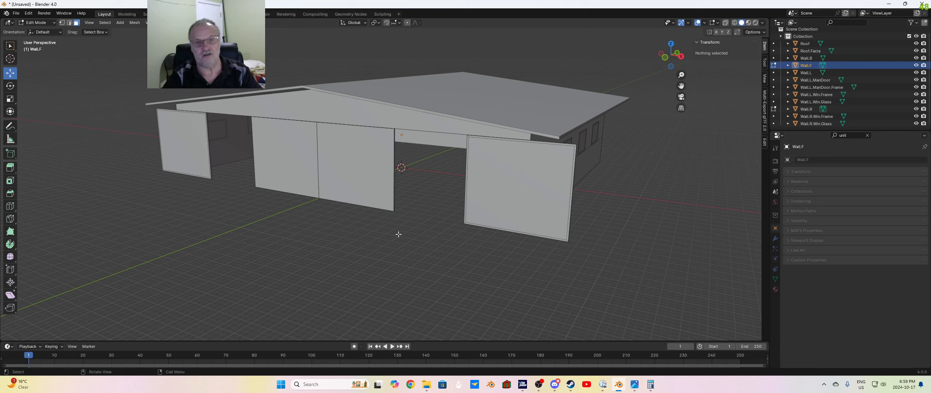
# Step: Undo the insets, the door panel extrusions and the X move of the outer panel farthest from the man door
pyautogui.moveTo(355, 235); pyautogui.dragTo(428, 238, button='middle')
pyautogui.hotkey('ctrl', 'z')
pyautogui.hotkey('ctrl', 'z')
pyautogui.hotkey('ctrl', 'z')
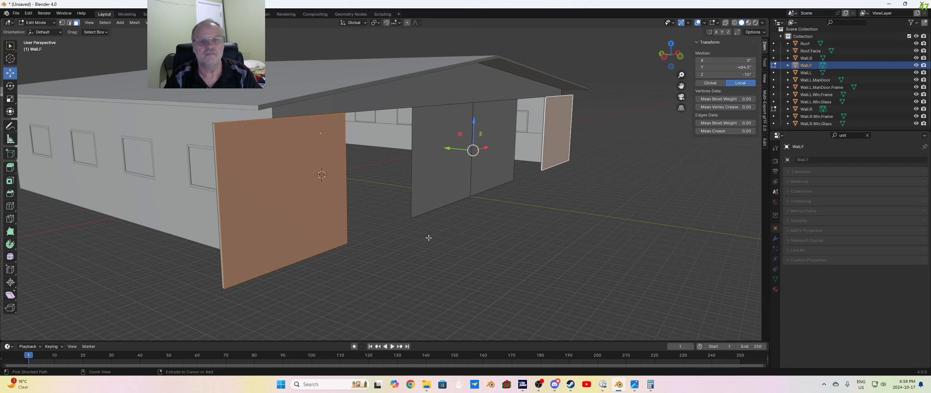
pyautogui.hotkey('ctrl', 'z')
pyautogui.hotkey('ctrl', 'z')
pyautogui.hotkey('ctrl', 'z')
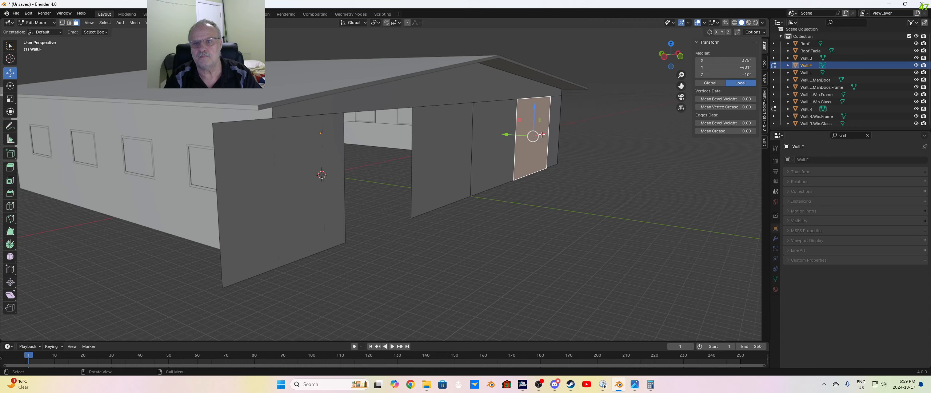
# Step: Move the outer door panel farthest from the man door by 200" along X and deselect it
pyautogui.moveTo(544, 134); pyautogui.dragTo(557, 132)
pyautogui.click(105, 295)
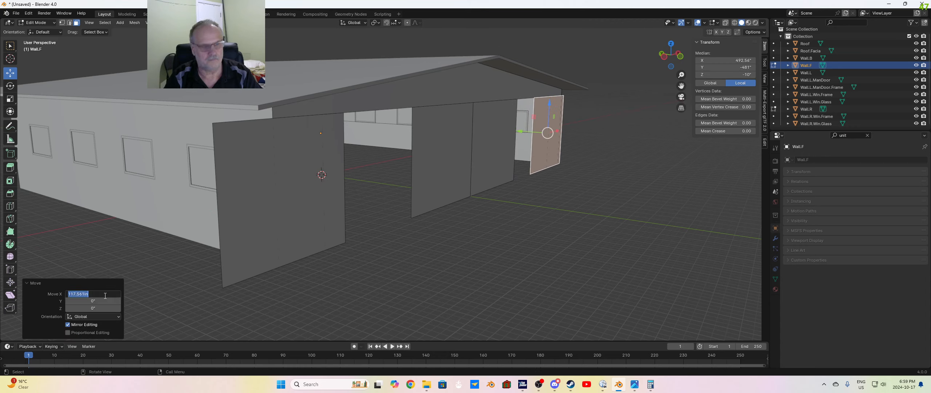
pyautogui.write('22')
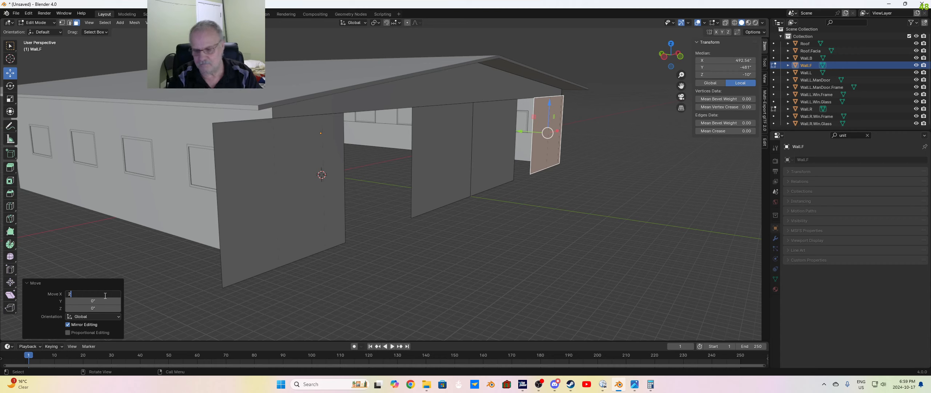
pyautogui.press('BackSpace')
pyautogui.write('00')
pyautogui.press('Return')
pyautogui.click(477, 230)
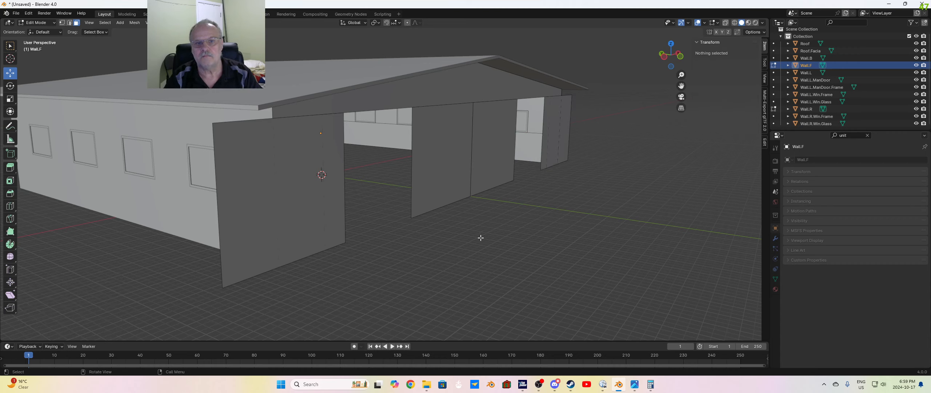
pyautogui.moveTo(449, 177); pyautogui.dragTo(401, 230, button='middle')
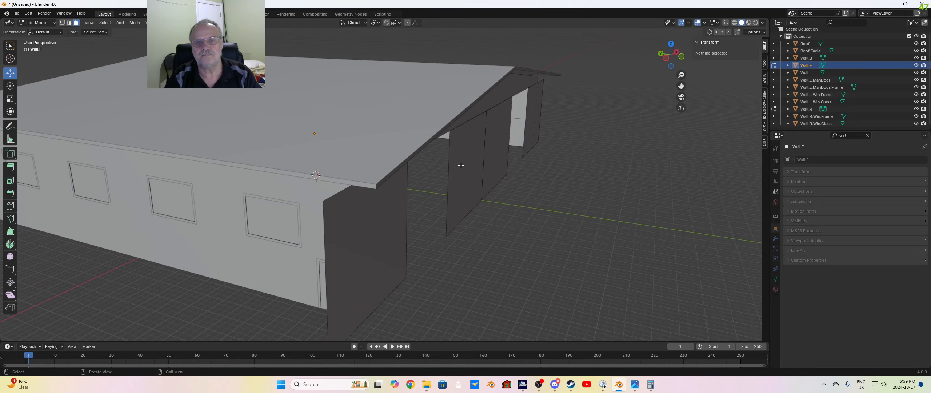
pyautogui.scroll(3, 511, 124)
pyautogui.scroll(-3, 491, 163)
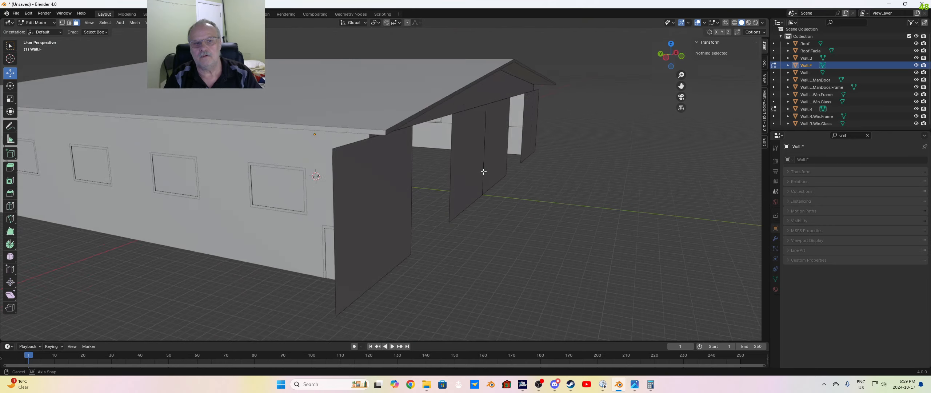
pyautogui.moveTo(484, 170)
pyautogui.mouseDown(button='middle')
pyautogui.moveTo(527, 158)
pyautogui.moveTo(469, 162)
pyautogui.mouseUp(button='middle')
pyautogui.click(380, 167)
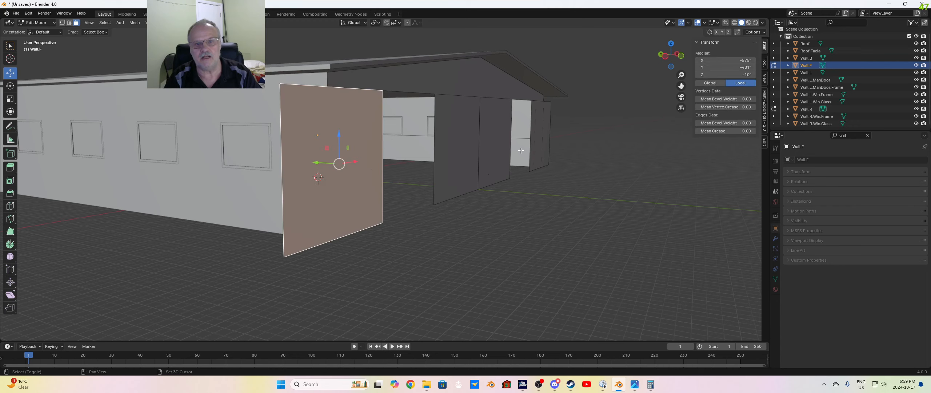
pyautogui.keyDown('shift'); pyautogui.click(537, 138); pyautogui.keyUp('shift')
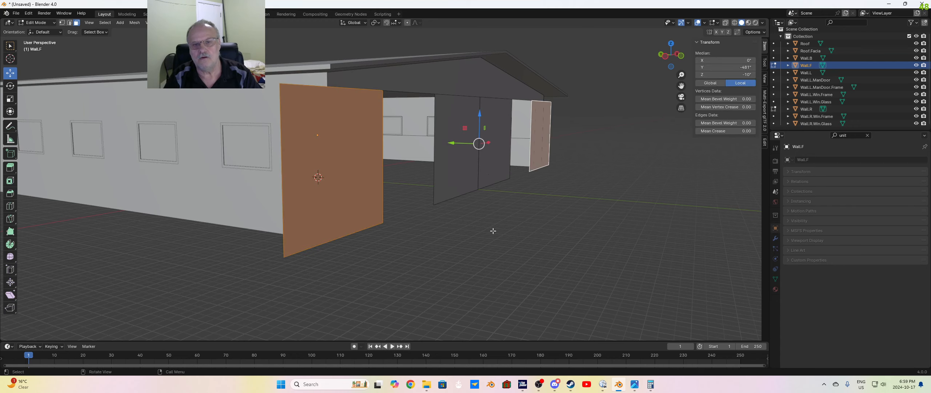
pyautogui.moveTo(493, 230); pyautogui.dragTo(401, 272, button='middle')
pyautogui.click(401, 272)
# Step: Extrude the outer door panel nearest the man door by 3.5" along its normal
pyautogui.click(278, 207)
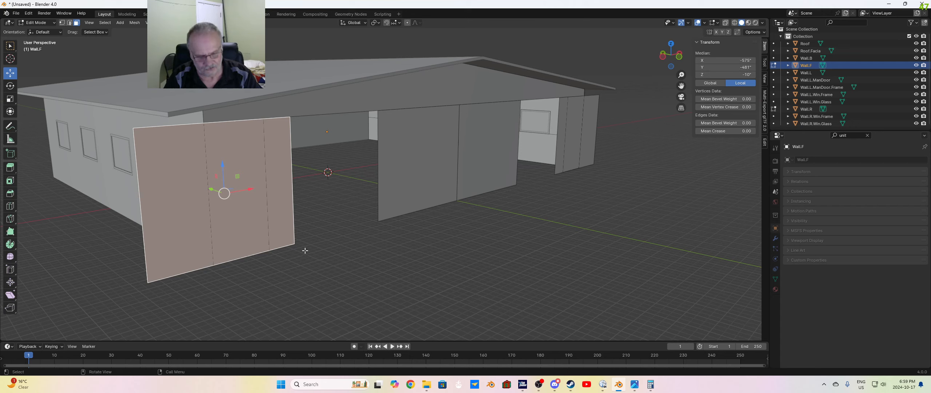
pyautogui.press('e')
pyautogui.click(305, 252)
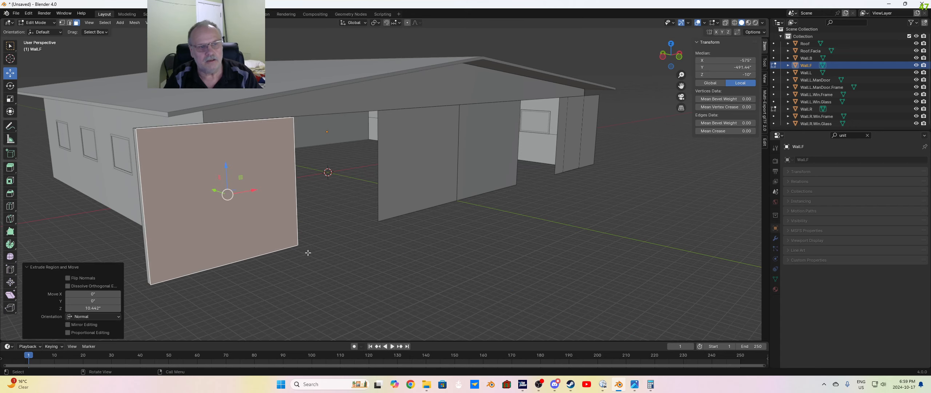
pyautogui.click(112, 308)
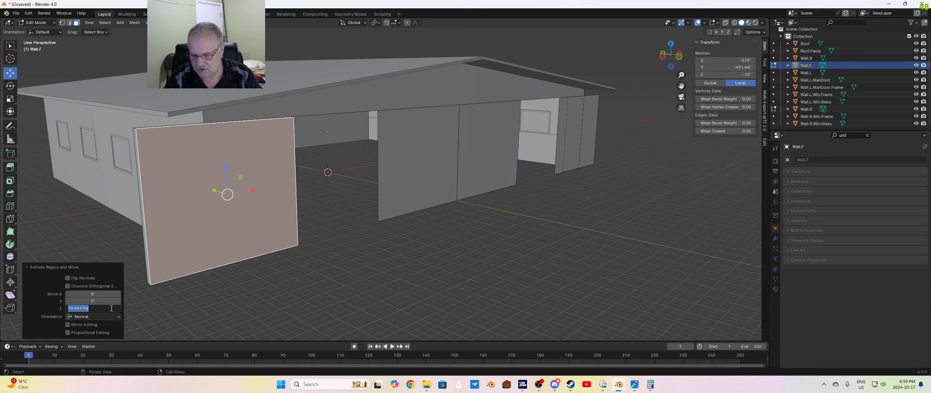
pyautogui.write('3.5')
pyautogui.press('Return')
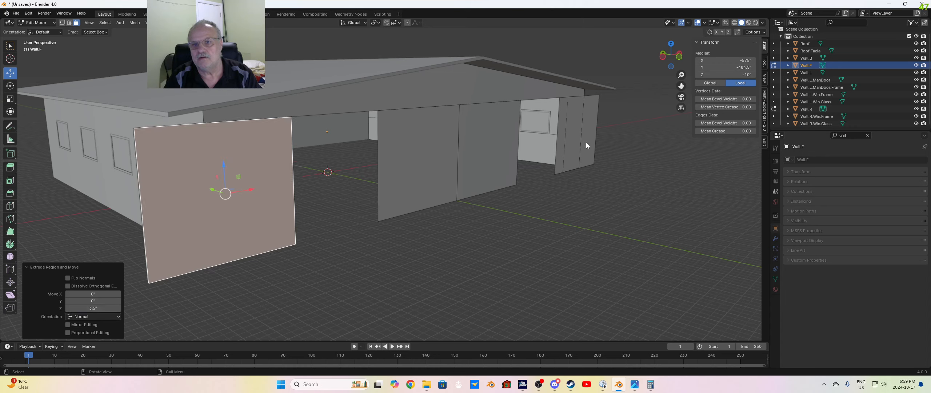
# Step: Extrude the opposite outer door panel by 3.5" along its normal and deselect it
pyautogui.click(581, 166)
pyautogui.press('e')
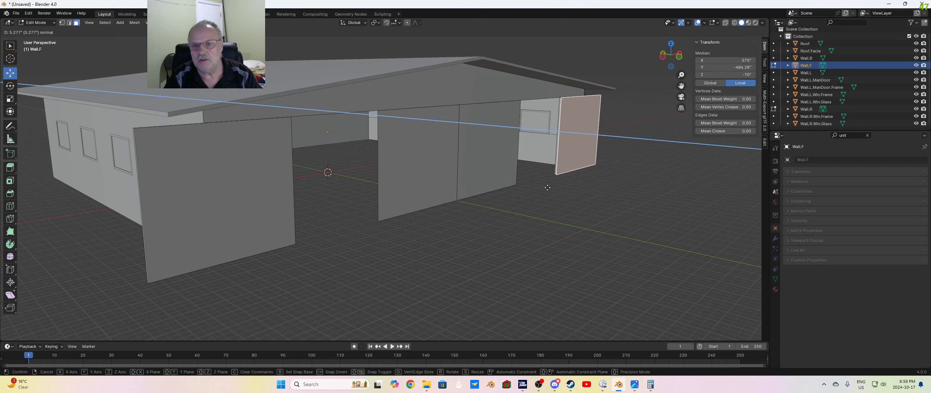
pyautogui.click(170, 258)
pyautogui.doubleClick(99, 307)
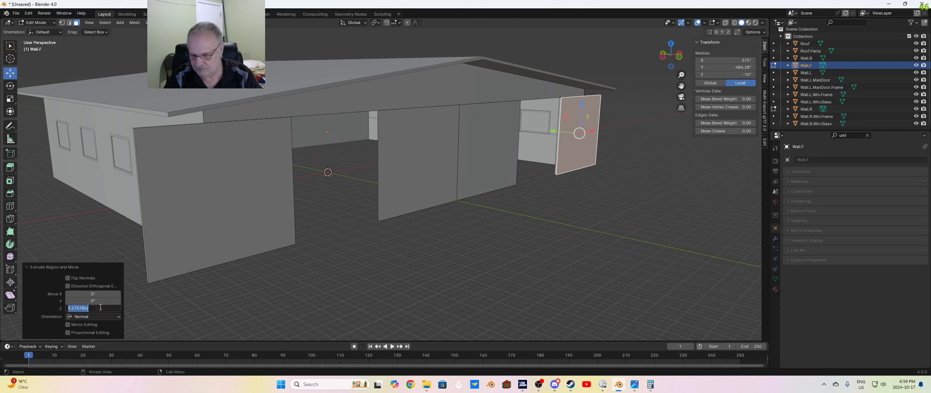
pyautogui.write('3.5')
pyautogui.press('Return')
pyautogui.click(363, 271)
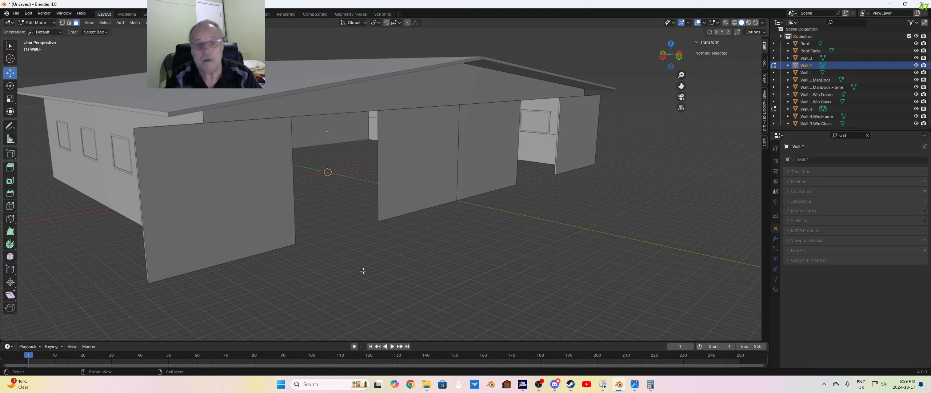
# Step: Move the middle door panel nearer the man door side by about -29" along X, leaving a gap between the middle panels
pyautogui.click(406, 191)
pyautogui.moveTo(439, 157); pyautogui.dragTo(430, 159)
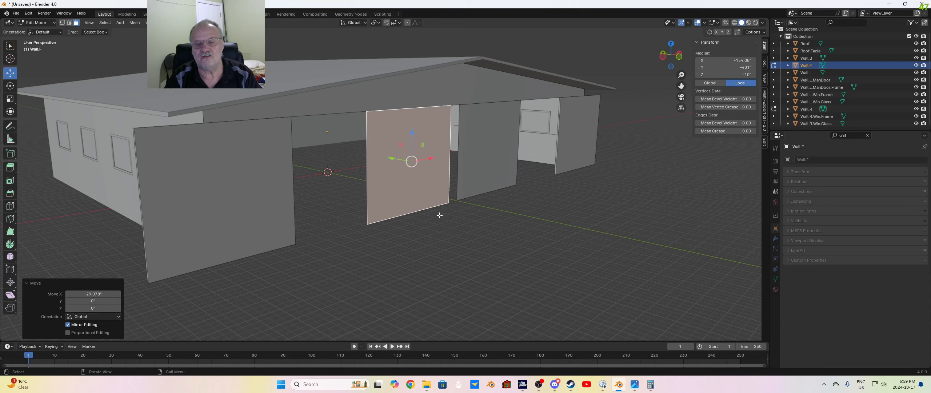
pyautogui.click(440, 216)
# Step: Move both middle door panels together by -4" along the global Y axis and deselect them
pyautogui.moveTo(404, 261); pyautogui.dragTo(424, 272, button='middle')
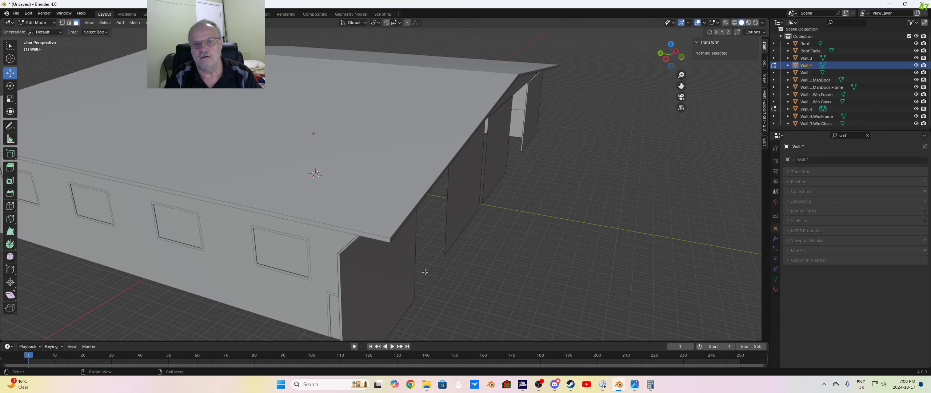
pyautogui.click(479, 226)
pyautogui.keyDown('shift'); pyautogui.click(503, 171); pyautogui.keyUp('shift')
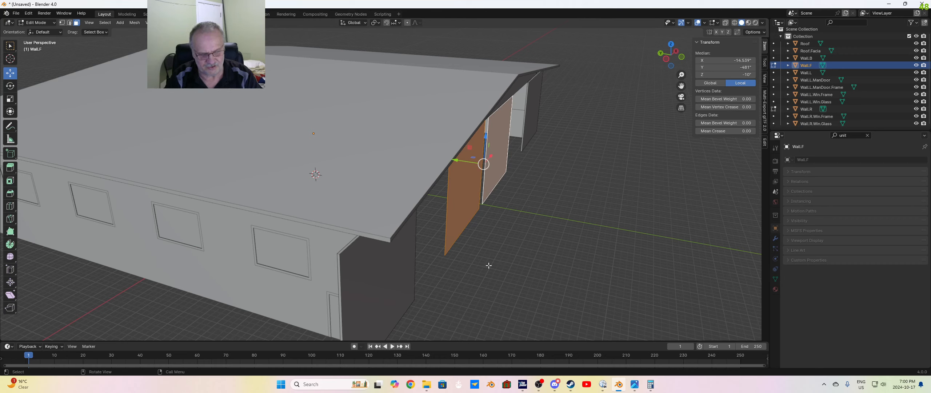
pyautogui.press('g')
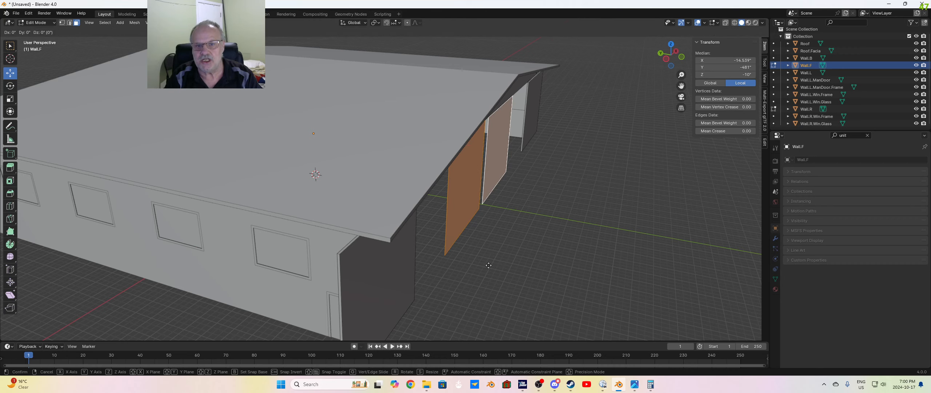
pyautogui.press('y')
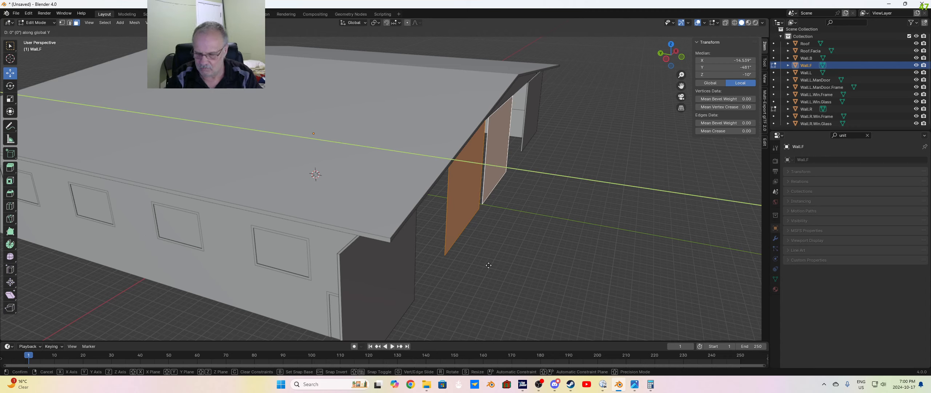
pyautogui.write('-4')
pyautogui.press('Return')
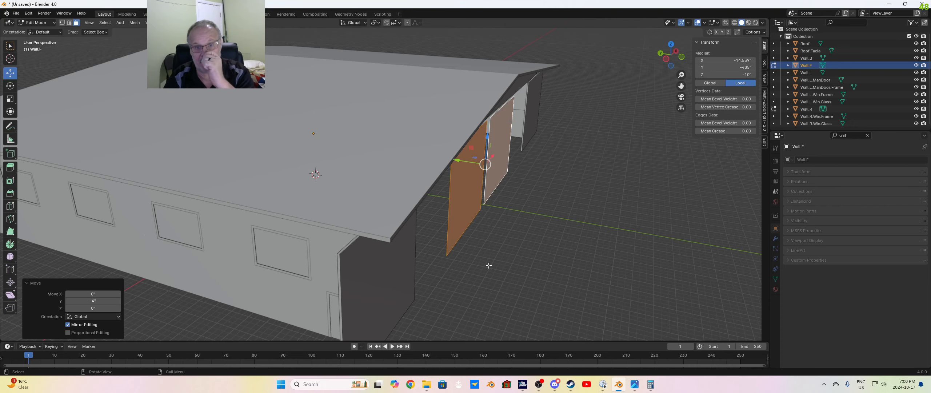
pyautogui.click(492, 276)
pyautogui.moveTo(492, 292); pyautogui.dragTo(463, 289, button='middle')
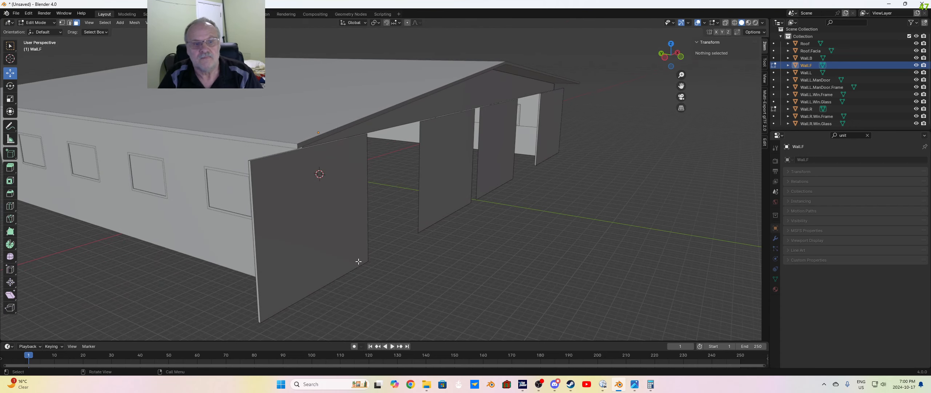
# Step: Inset the front face of the outer door panel nearest the man door by 4"
pyautogui.click(345, 254)
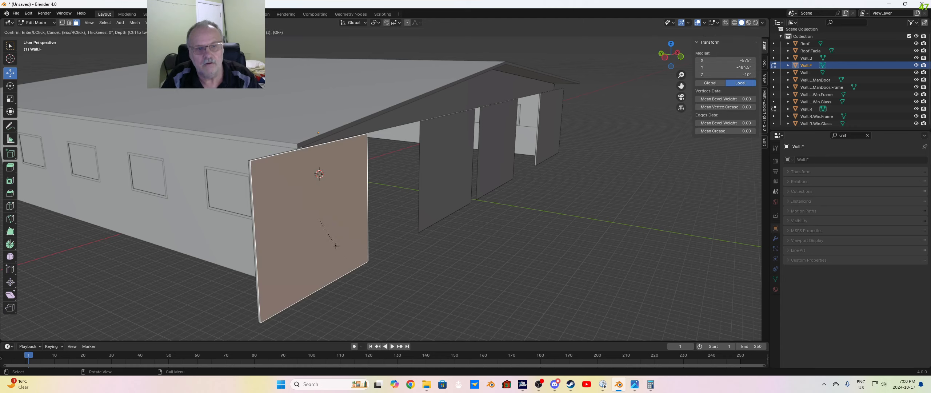
pyautogui.press('i')
pyautogui.click(331, 251)
pyautogui.click(93, 293)
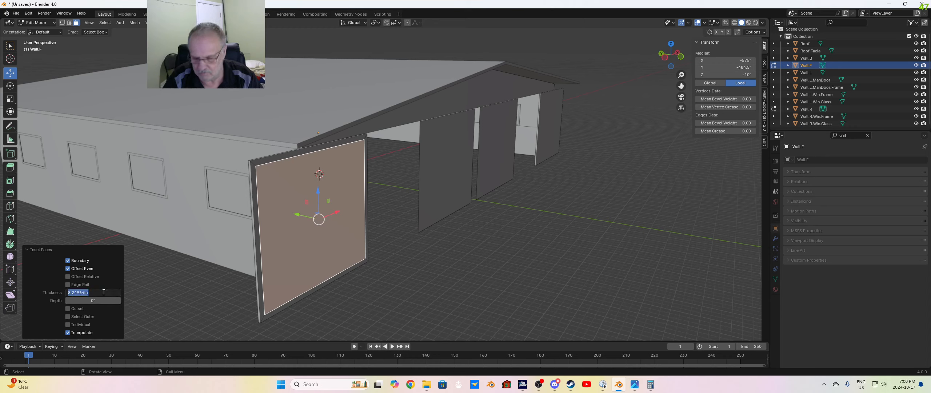
pyautogui.write('4')
pyautogui.press('Return')
# Step: Inset the front face of the opposite outer door panel by 4" and deselect it
pyautogui.click(553, 131)
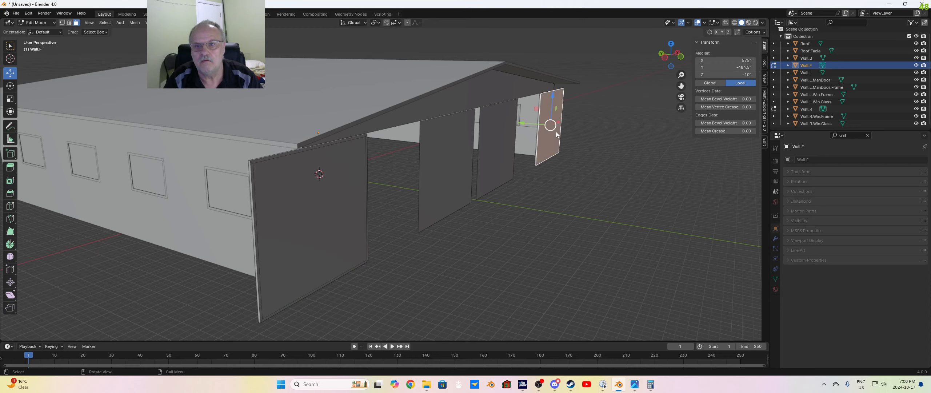
pyautogui.press('i')
pyautogui.click(553, 131)
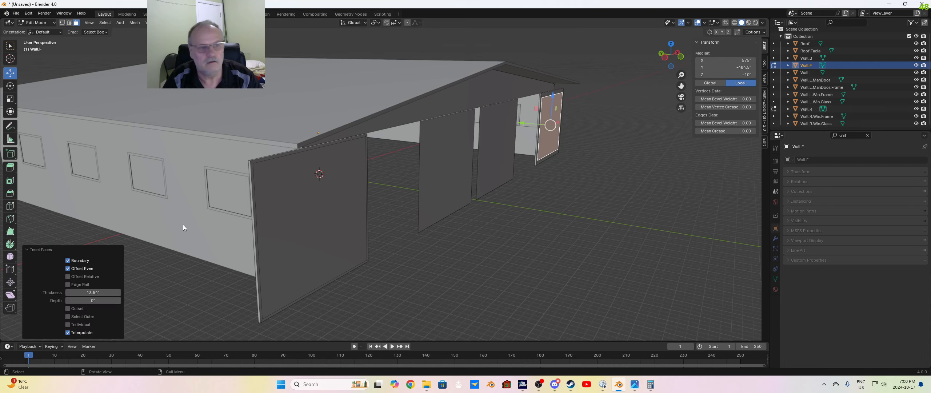
pyautogui.click(109, 292)
pyautogui.write('4')
pyautogui.press('Return')
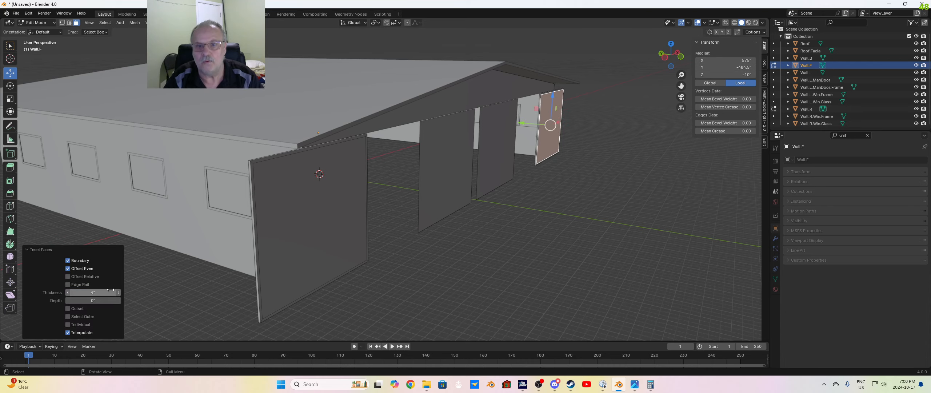
pyautogui.click(464, 285)
# Step: Inset the back face of the outer door panel nearest the man door by 4"
pyautogui.moveTo(468, 280); pyautogui.dragTo(509, 267, button='middle')
pyautogui.click(647, 200)
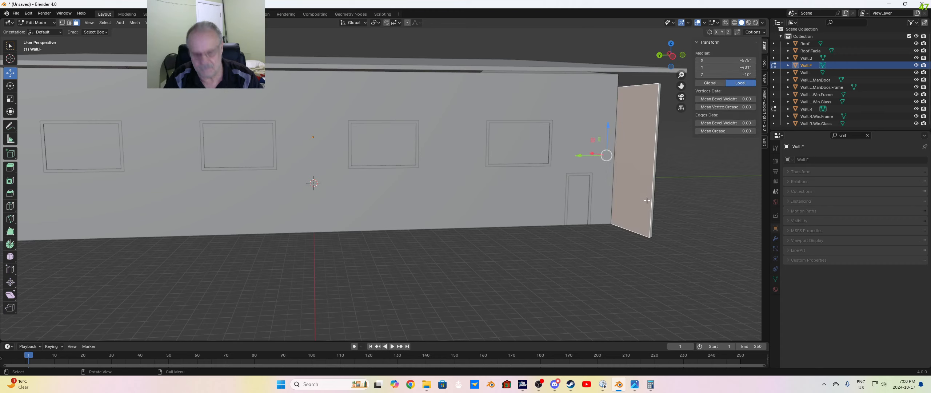
pyautogui.press('i')
pyautogui.click(625, 225)
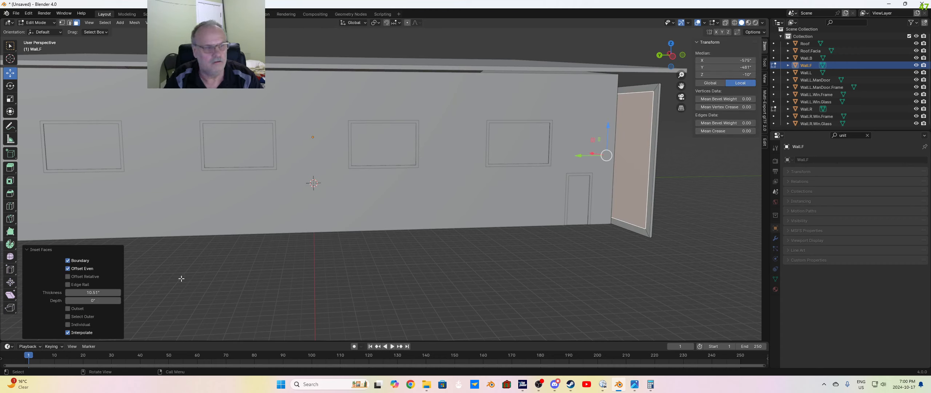
pyautogui.click(102, 293)
pyautogui.press('Return')
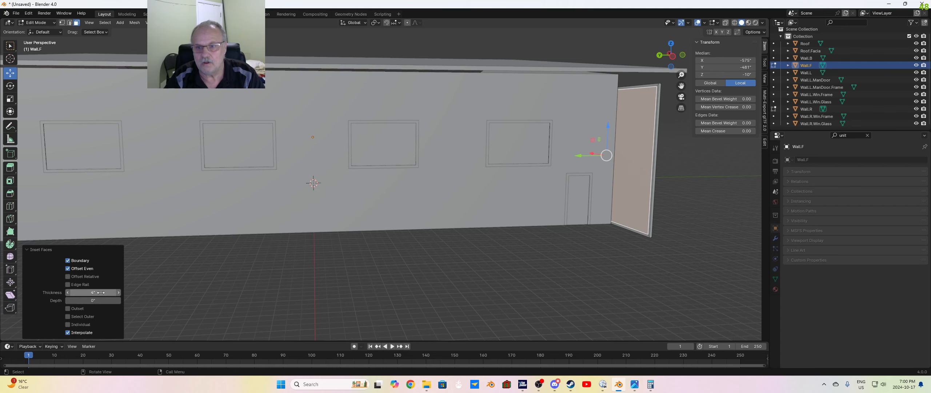
# Step: Inset the back face of the outer door panel farthest from the man door by 4"
pyautogui.scroll(-8, 322, 258)
pyautogui.moveTo(323, 258); pyautogui.dragTo(422, 258, button='middle')
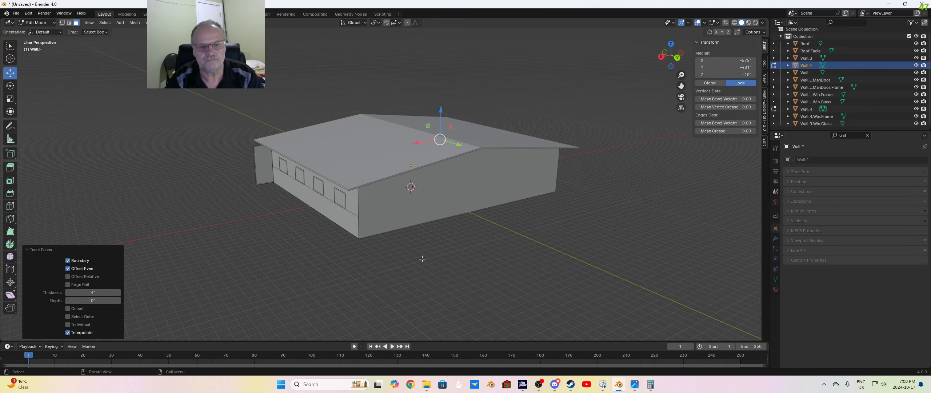
pyautogui.click(269, 174)
pyautogui.scroll(2, 274, 219)
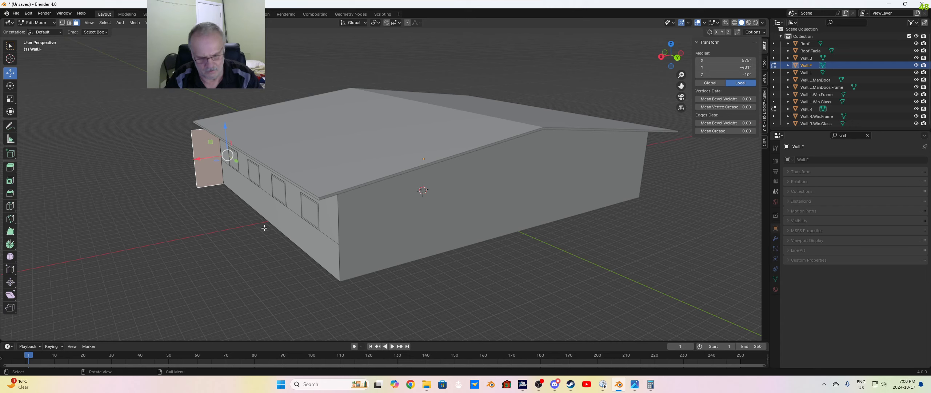
pyautogui.press('i')
pyautogui.click(263, 223)
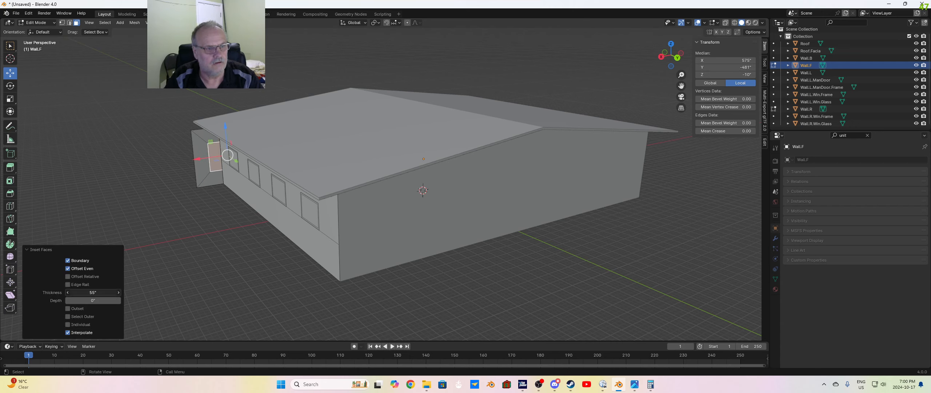
pyautogui.click(93, 292)
pyautogui.write('4')
pyautogui.press('Return')
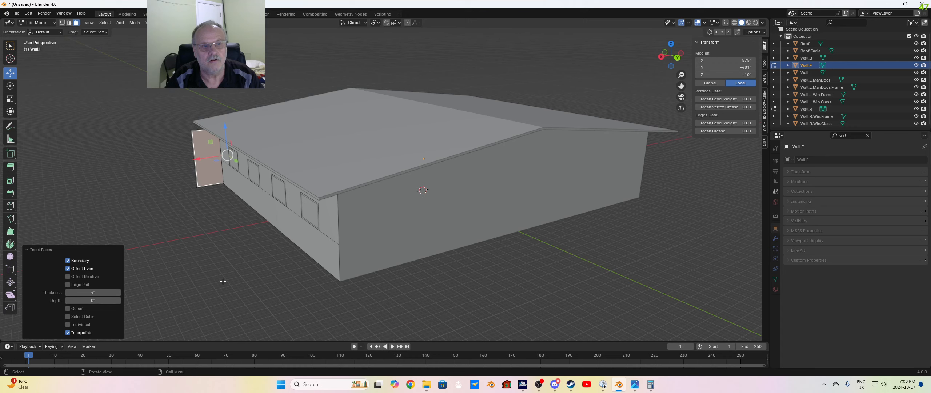
# Step: Try to move the middle door panel on the man door side by -380" along both X and Y
pyautogui.moveTo(223, 281); pyautogui.dragTo(327, 194, button='middle')
pyautogui.click(422, 251)
pyautogui.click(329, 192)
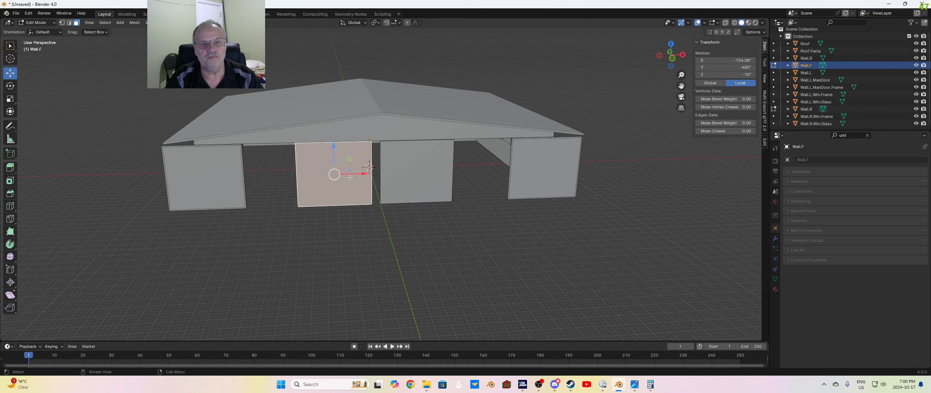
pyautogui.moveTo(349, 177); pyautogui.dragTo(232, 191)
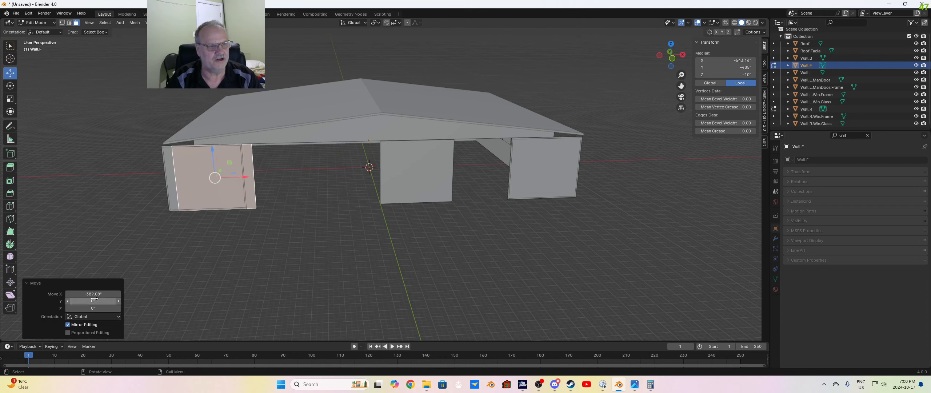
pyautogui.moveTo(93, 294); pyautogui.dragTo(94, 301)
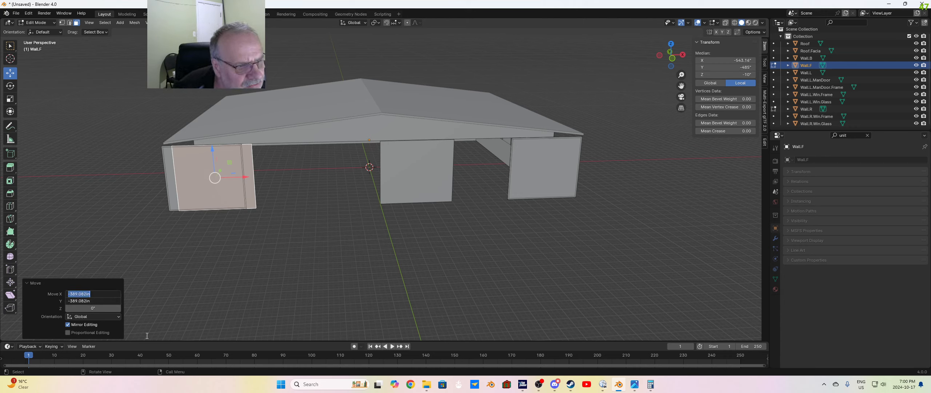
pyautogui.write('-380')
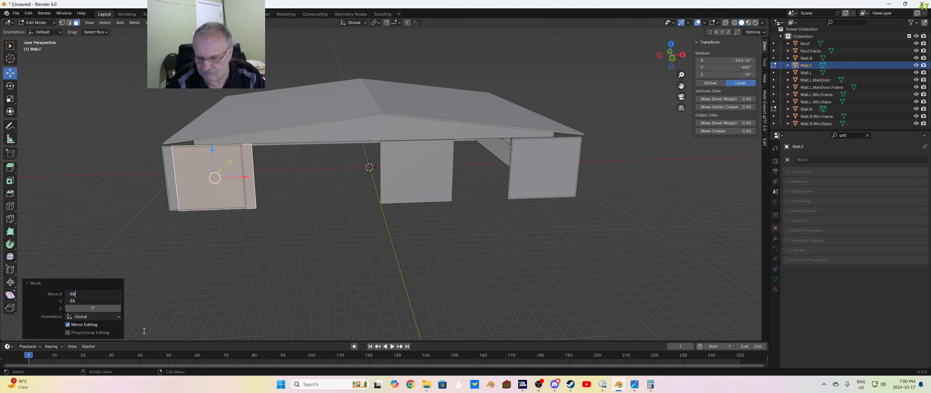
pyautogui.press('Return')
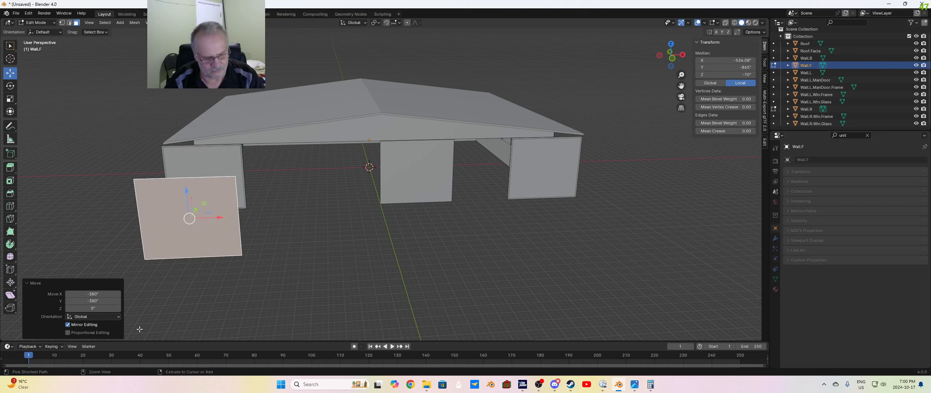
pyautogui.hotkey('ctrl', 'z')
# Step: Move the middle door panel on the man door side by -380" along X only, overlapping its outer panel
pyautogui.moveTo(360, 174); pyautogui.dragTo(238, 193)
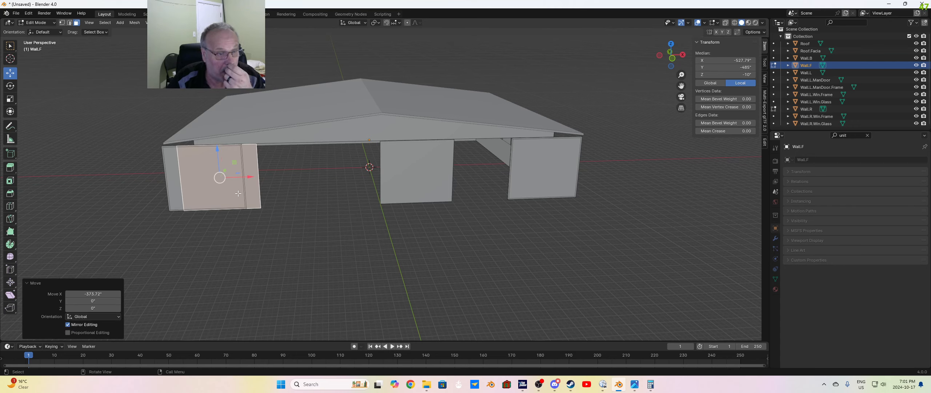
pyautogui.click(107, 294)
pyautogui.write('-3')
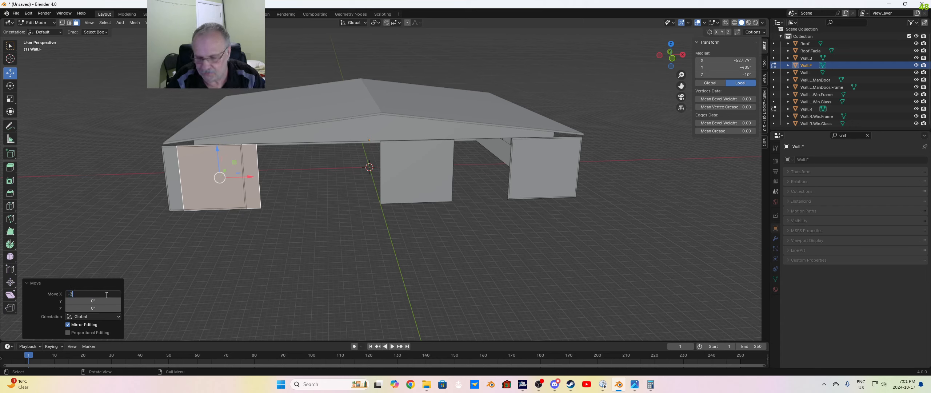
pyautogui.write('80')
pyautogui.press('Return')
# Step: Move the other middle door panel by 380" along X toward the opposite outer panel and deselect it
pyautogui.click(414, 173)
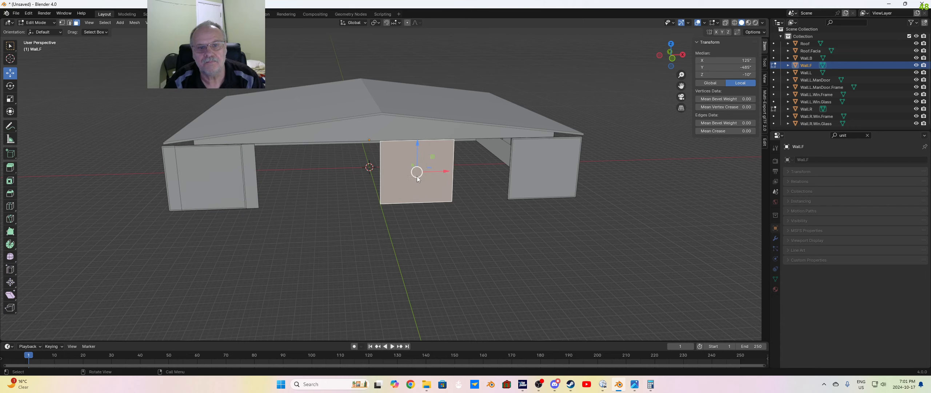
pyautogui.moveTo(438, 173); pyautogui.dragTo(472, 172)
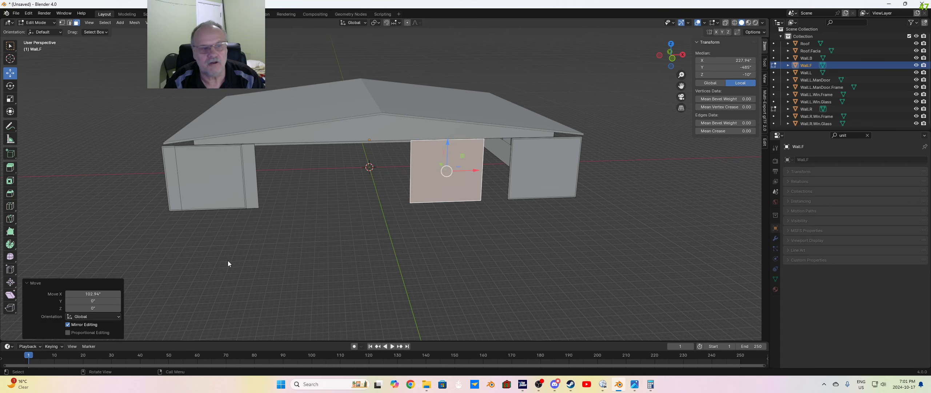
pyautogui.click(98, 294)
pyautogui.write('380')
pyautogui.press('Return')
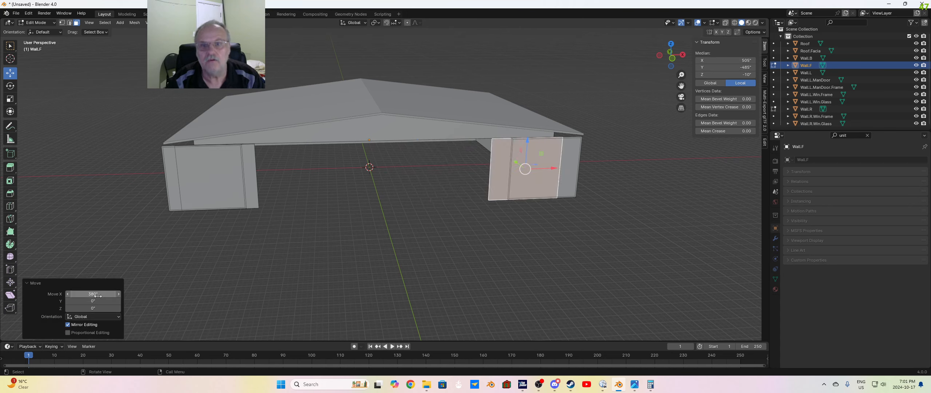
pyautogui.click(285, 251)
# Step: Extrude the shifted inner door panel on the man door side by 3.5" along its normal
pyautogui.moveTo(291, 249); pyautogui.dragTo(318, 249, button='middle')
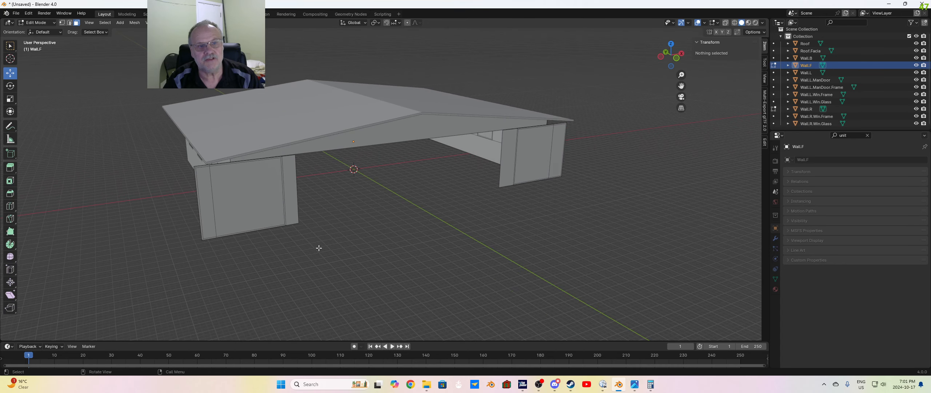
pyautogui.click(294, 195)
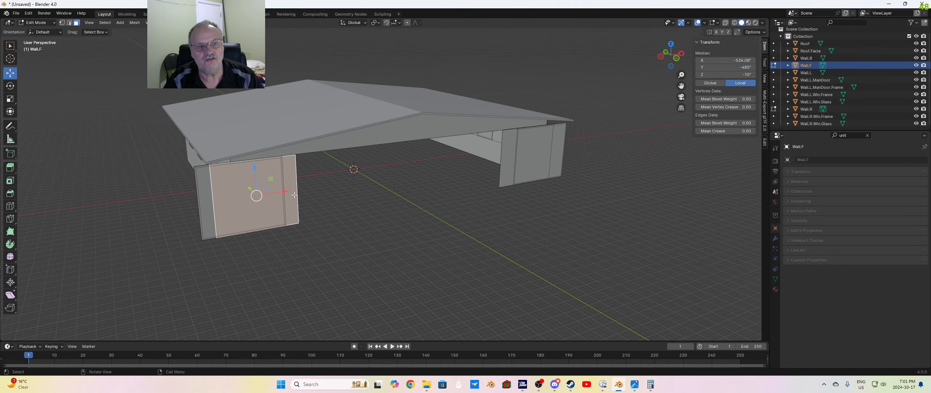
pyautogui.press('e')
pyautogui.click(299, 215)
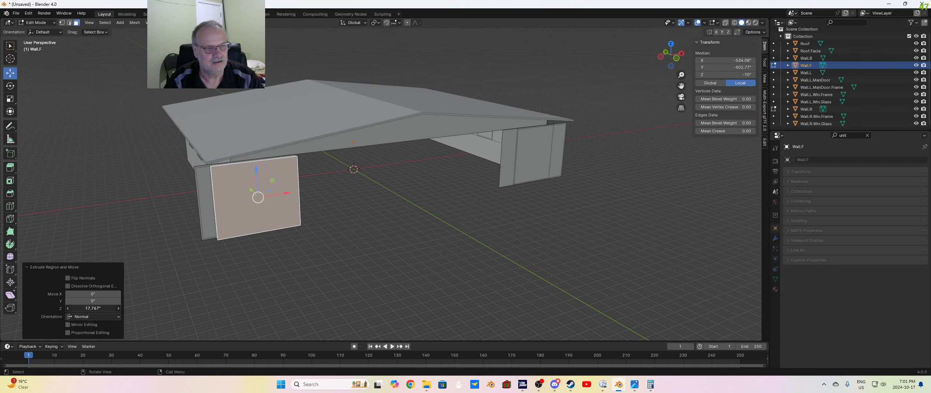
pyautogui.click(98, 307)
pyautogui.press('Return')
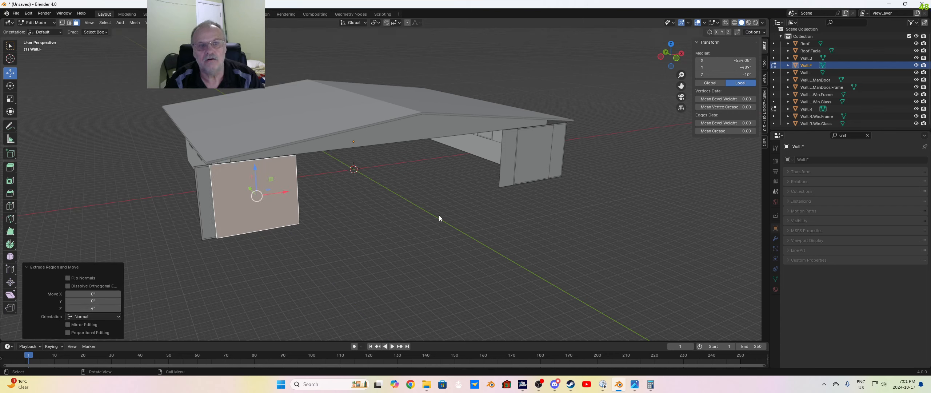
pyautogui.click(97, 309)
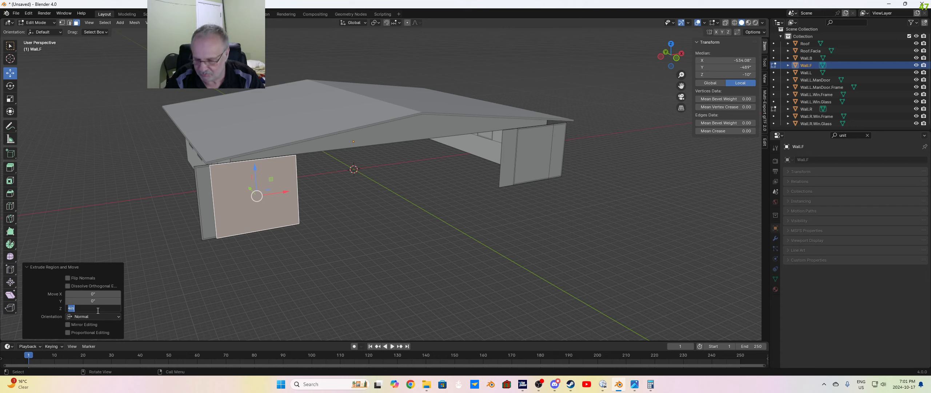
pyautogui.write('3.5')
pyautogui.press('Return')
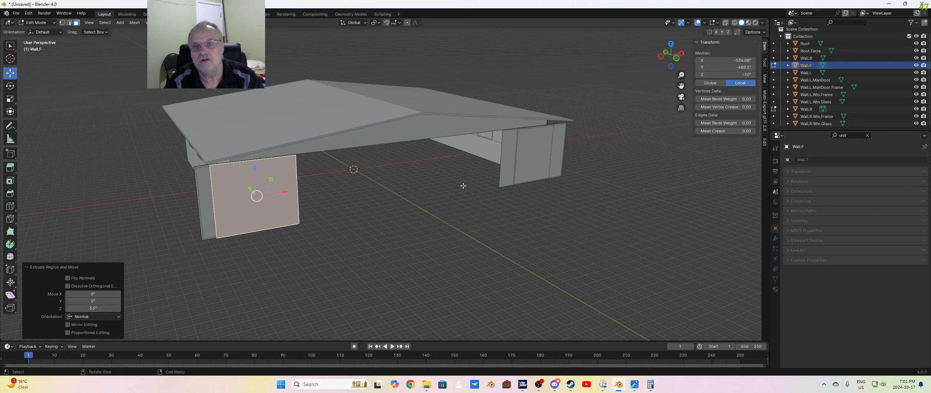
# Step: Try to extrude the inner door panel farthest from the man door along its normal by about 18.7"
pyautogui.click(510, 159)
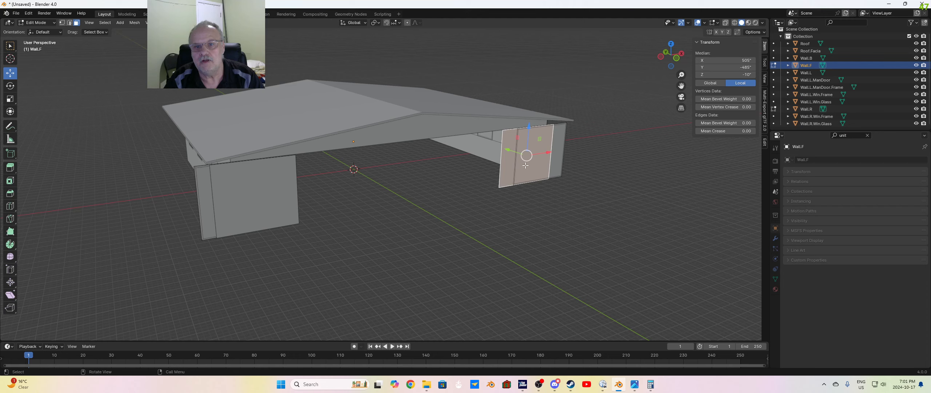
pyautogui.press('e')
pyautogui.click(508, 195)
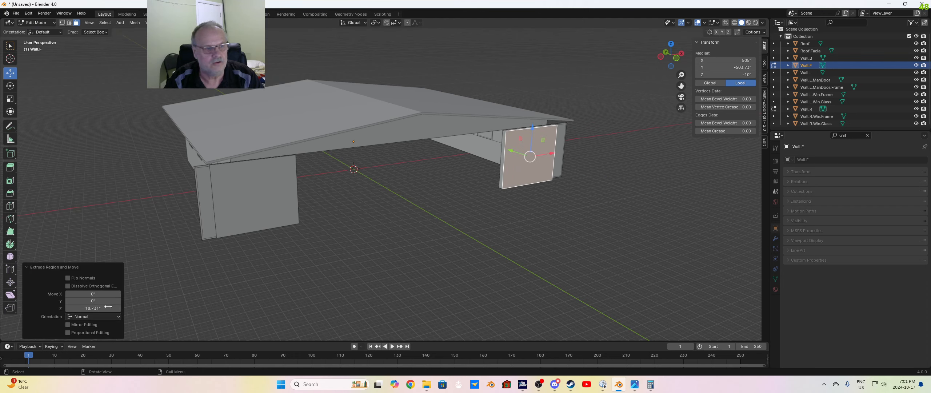
pyautogui.click(98, 317)
pyautogui.click(108, 313)
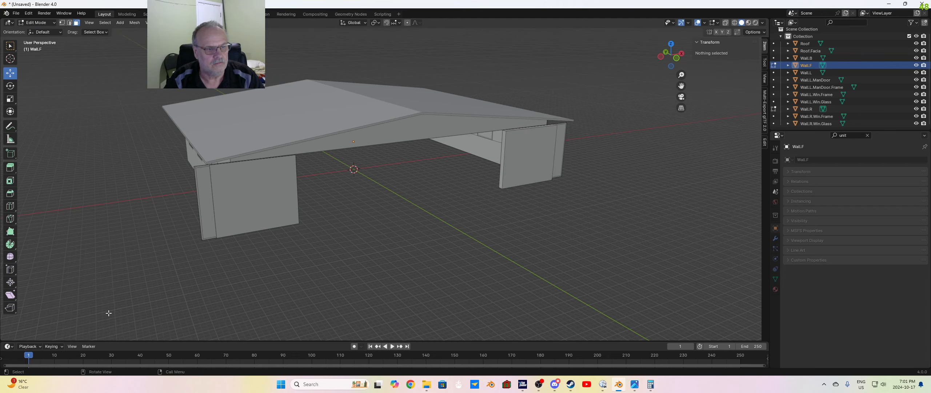
# Step: Try to move the inner door panel farthest from the man door about -16.9" along Y, undoing this and the preceding panel extrusion
pyautogui.click(521, 175)
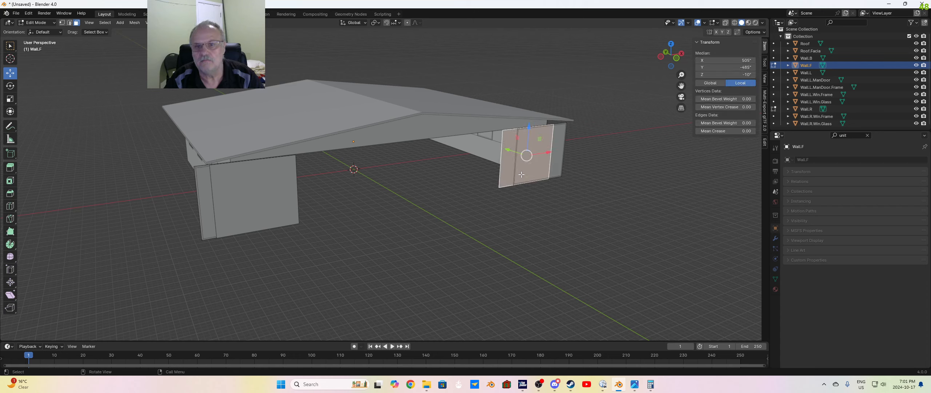
pyautogui.moveTo(510, 150); pyautogui.dragTo(514, 152)
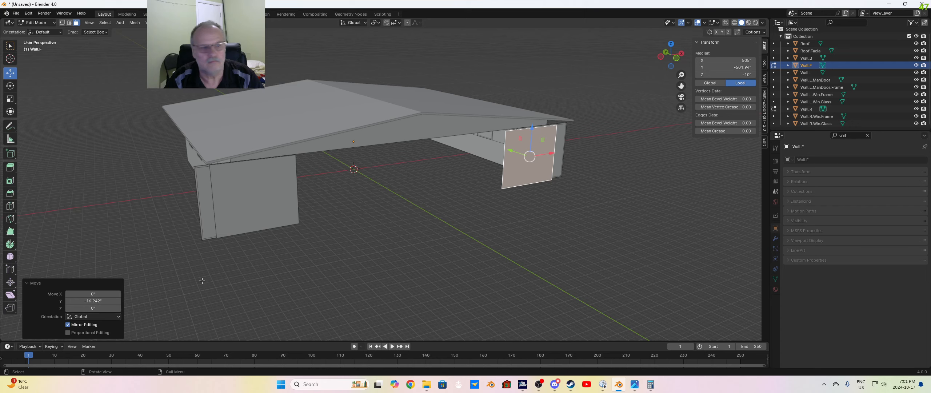
pyautogui.click(94, 300)
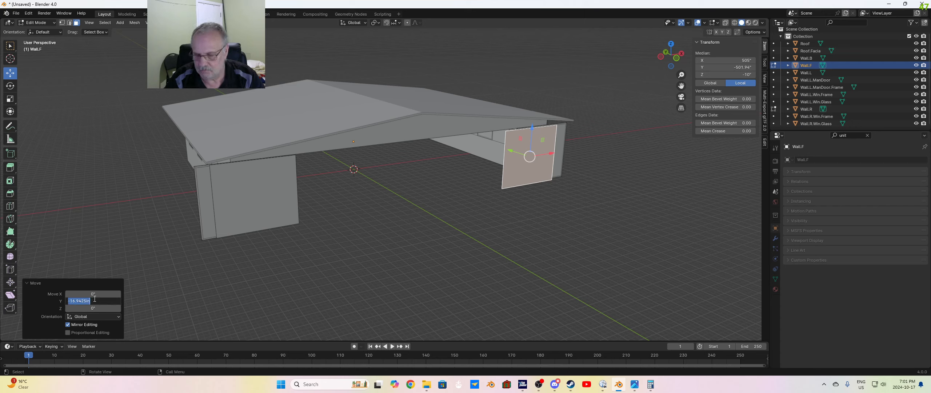
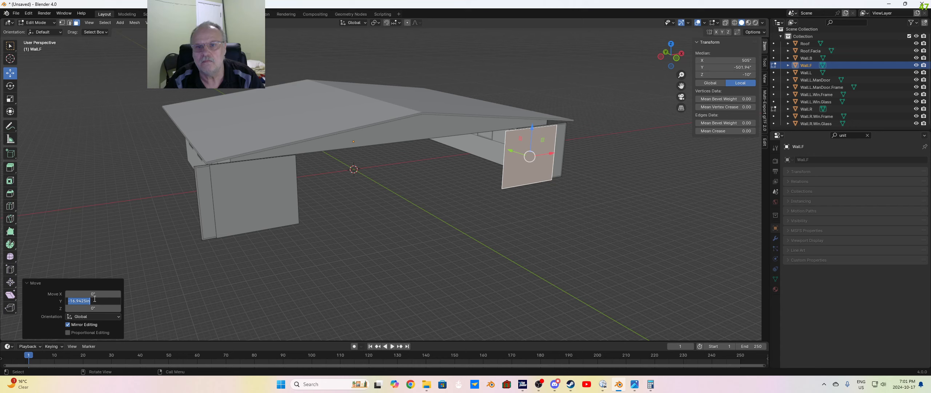
pyautogui.click(299, 302)
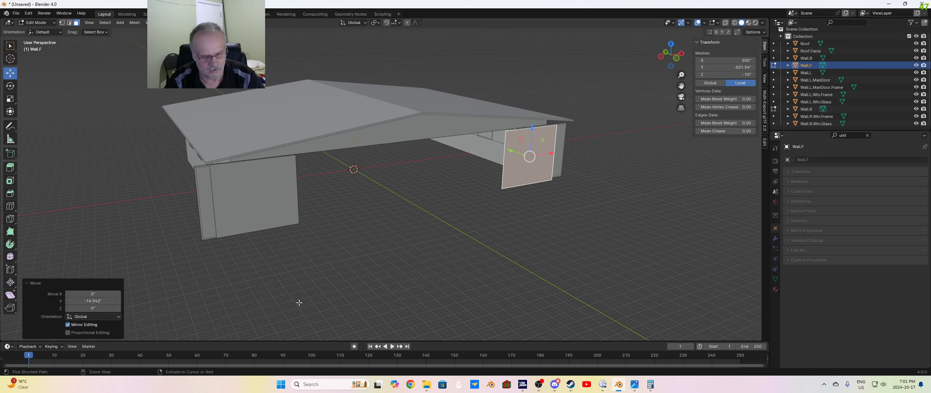
pyautogui.hotkey('ctrl', 'z')
pyautogui.hotkey('ctrl', 'z')
pyautogui.hotkey('ctrl', 'z')
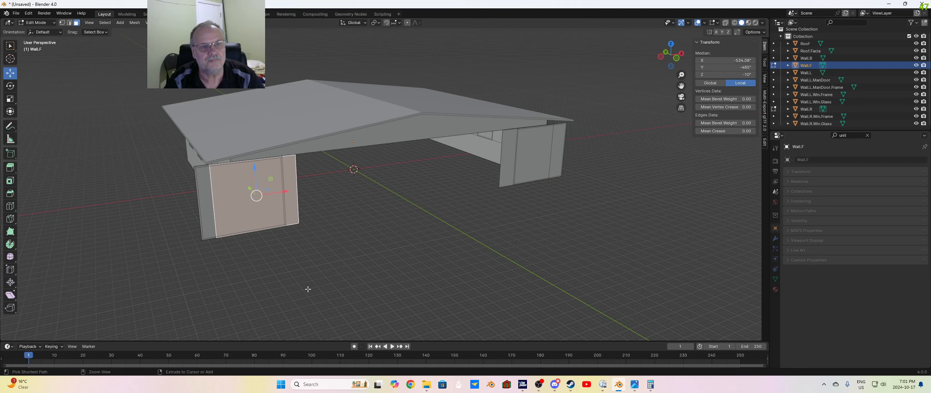
pyautogui.click(308, 289)
# Step: Extrude the shifted inner door panel on the man door side by 3.5" along its normal
pyautogui.moveTo(339, 220); pyautogui.dragTo(420, 227, button='middle')
pyautogui.scroll(4, 405, 250)
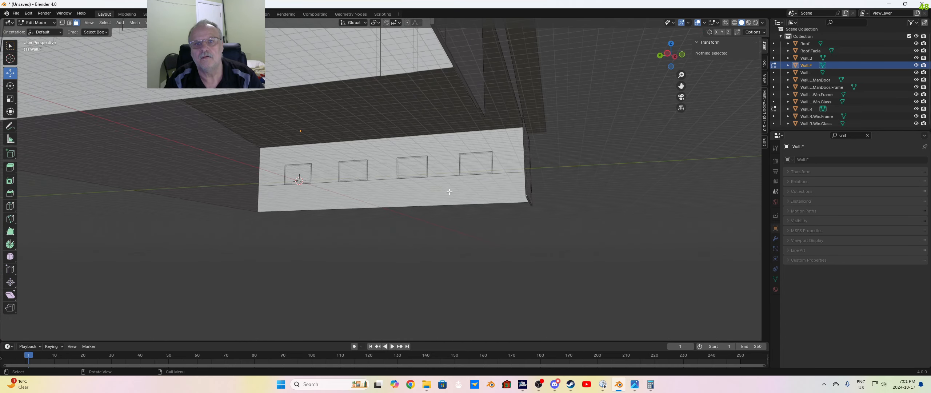
pyautogui.scroll(-1, 473, 168)
pyautogui.scroll(1, 482, 159)
pyautogui.moveTo(481, 159); pyautogui.dragTo(492, 94, button='middle')
pyautogui.scroll(-3, 491, 134)
pyautogui.moveTo(491, 134); pyautogui.dragTo(456, 172, button='middle')
pyautogui.scroll(-2, 353, 236)
pyautogui.click(322, 220)
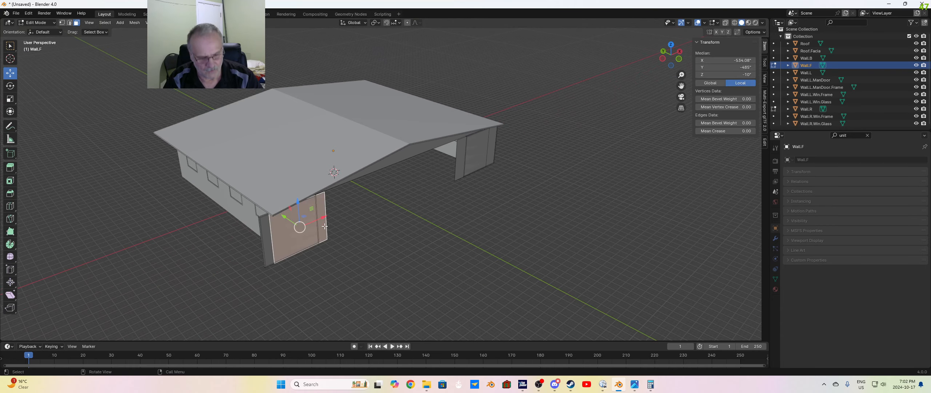
pyautogui.press('e')
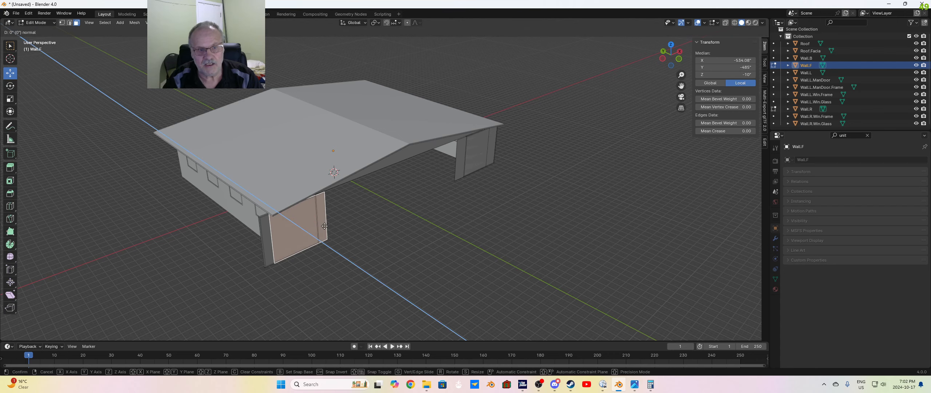
pyautogui.click(326, 225)
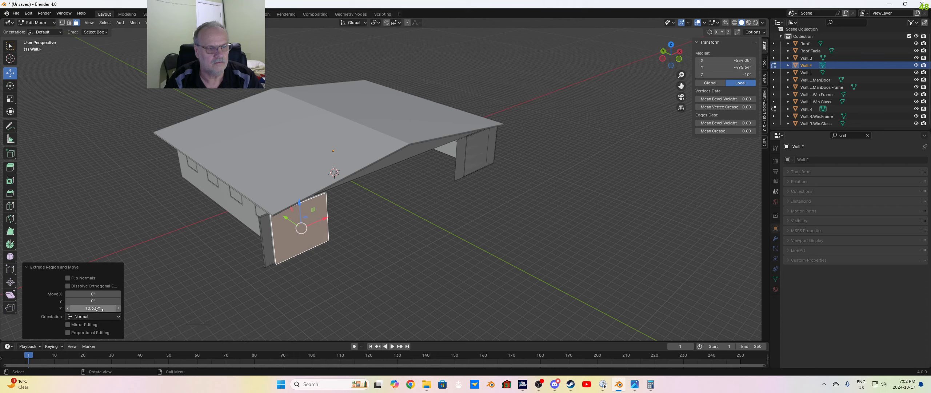
pyautogui.click(100, 308)
pyautogui.write('3.5')
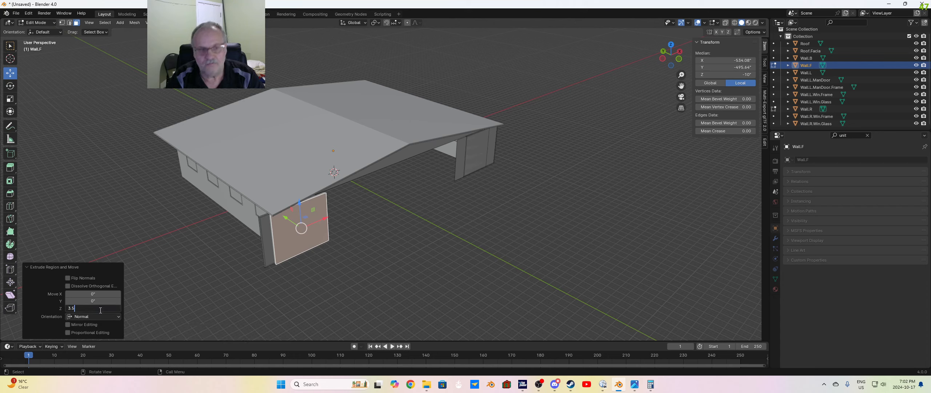
pyautogui.press('Return')
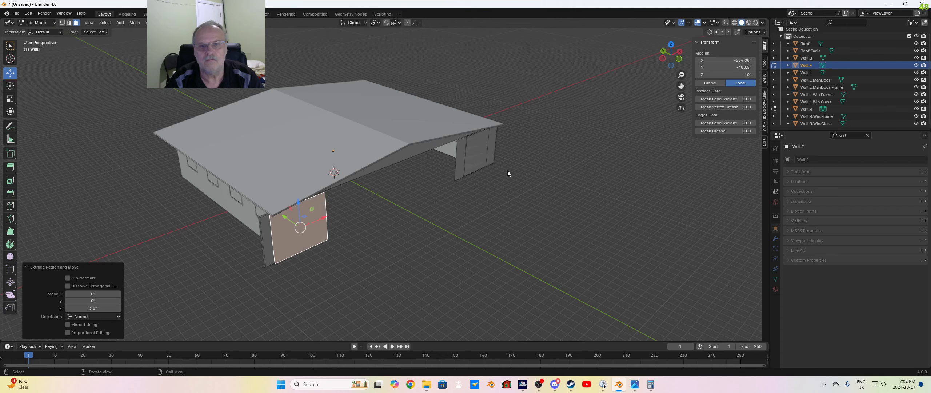
# Step: Extrude the inner door panel farthest from the man door by 3.5" along its normal and clear the selection
pyautogui.click(468, 157)
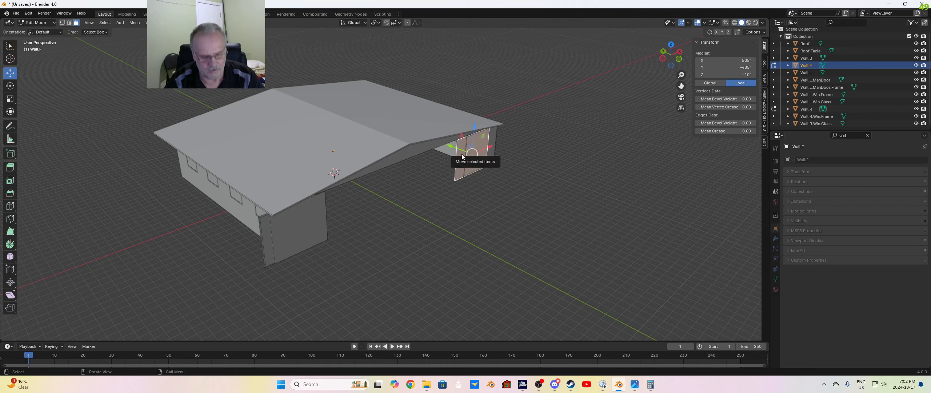
pyautogui.press('e')
pyautogui.click(470, 161)
pyautogui.doubleClick(89, 309)
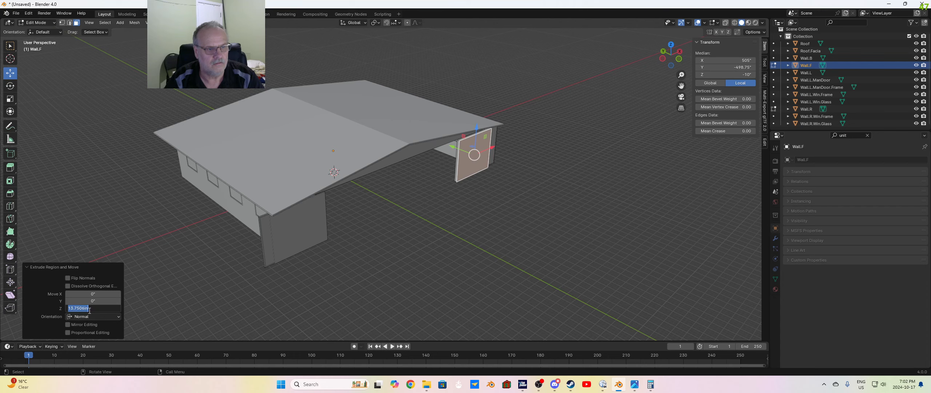
pyautogui.write('3.5')
pyautogui.press('Return')
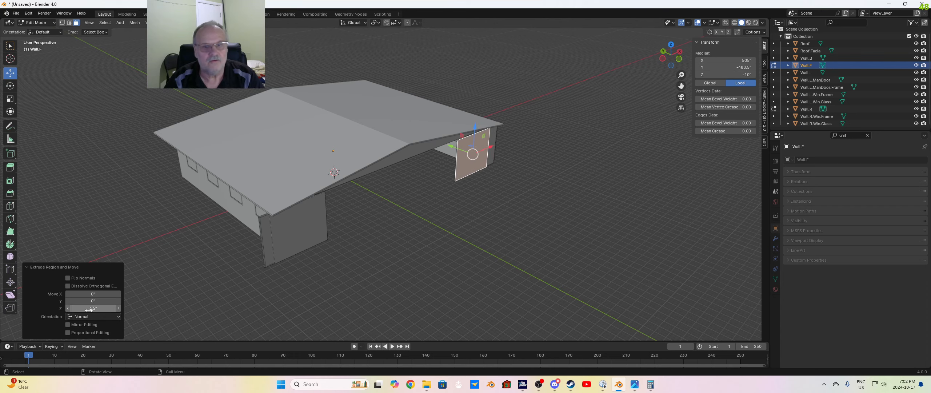
pyautogui.click(353, 308)
# Step: Inset the outside face of the inner door panel on the man door side by 4" and deselect it
pyautogui.moveTo(353, 309); pyautogui.dragTo(422, 242, button='middle')
pyautogui.scroll(4, 376, 208)
pyautogui.moveTo(377, 208); pyautogui.dragTo(322, 210, button='middle')
pyautogui.click(322, 210)
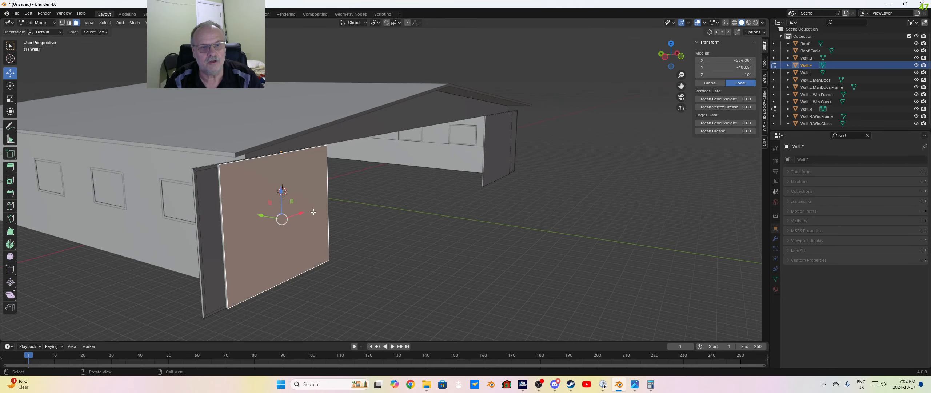
pyautogui.press('i')
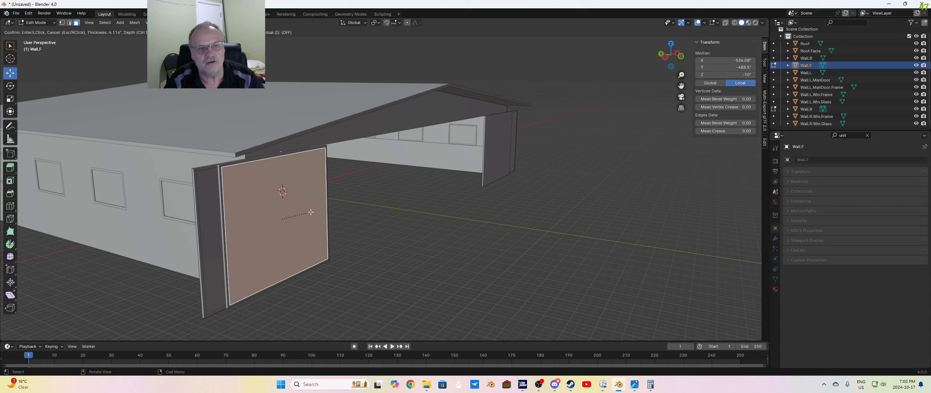
pyautogui.click(308, 209)
pyautogui.click(89, 292)
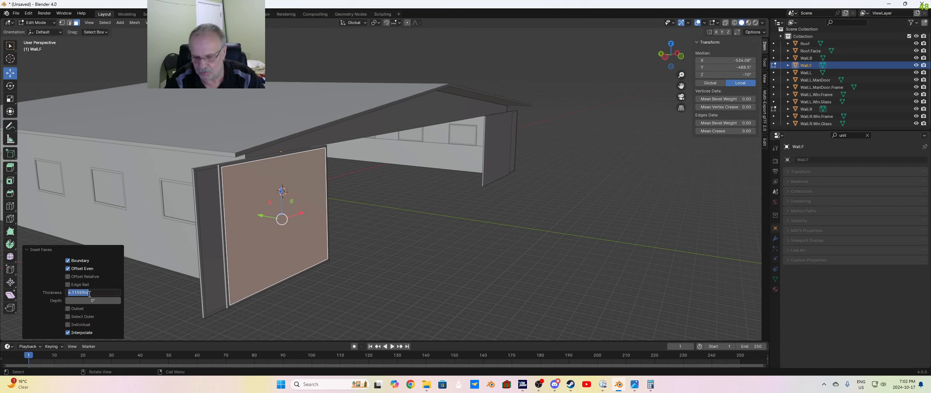
pyautogui.write('4')
pyautogui.press('Return')
pyautogui.click(471, 235)
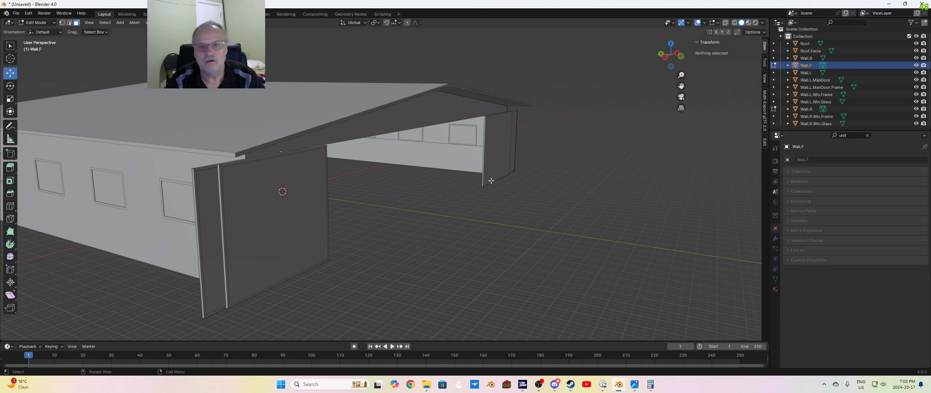
# Step: Inset the outside face of the inner door panel farthest from the man door by 4" and deselect it
pyautogui.click(493, 160)
pyautogui.press('i')
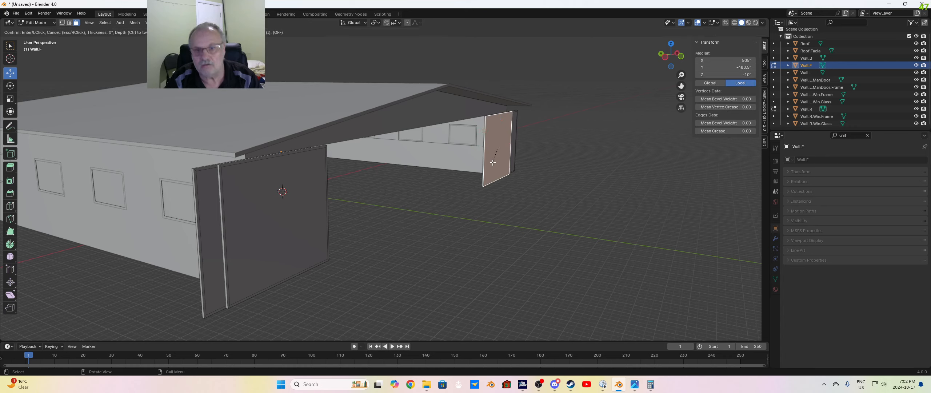
pyautogui.click(492, 162)
pyautogui.click(113, 293)
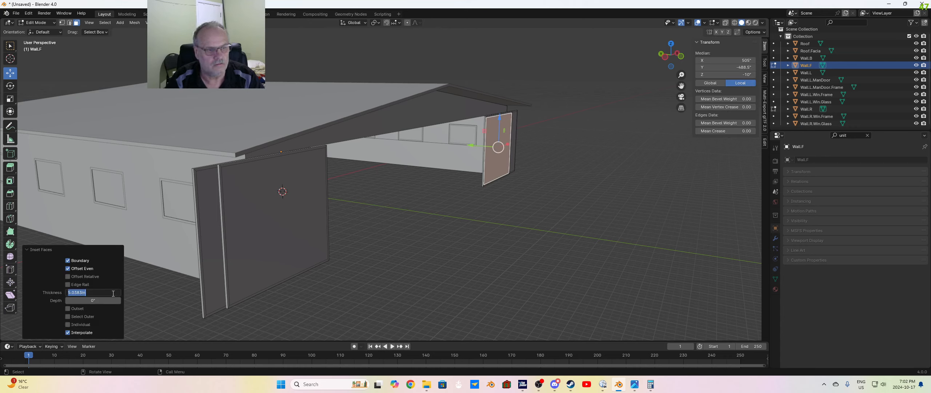
pyautogui.write('4')
pyautogui.press('Return')
pyautogui.click(433, 266)
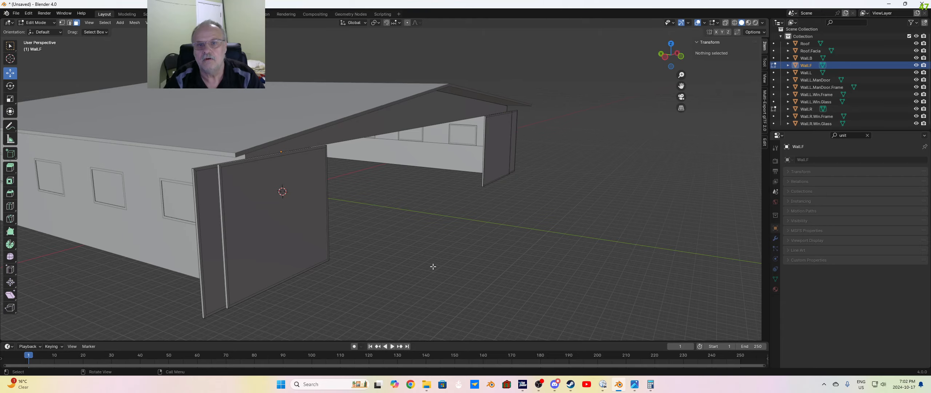
# Step: Inset the inside face of the inner door panel farthest from the man door by 4"
pyautogui.moveTo(432, 267); pyautogui.dragTo(324, 196, button='middle')
pyautogui.click(307, 200)
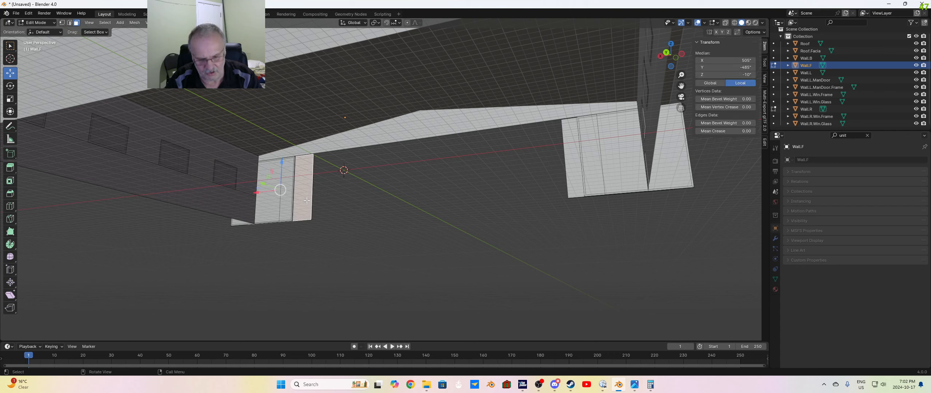
pyautogui.press('i')
pyautogui.click(302, 199)
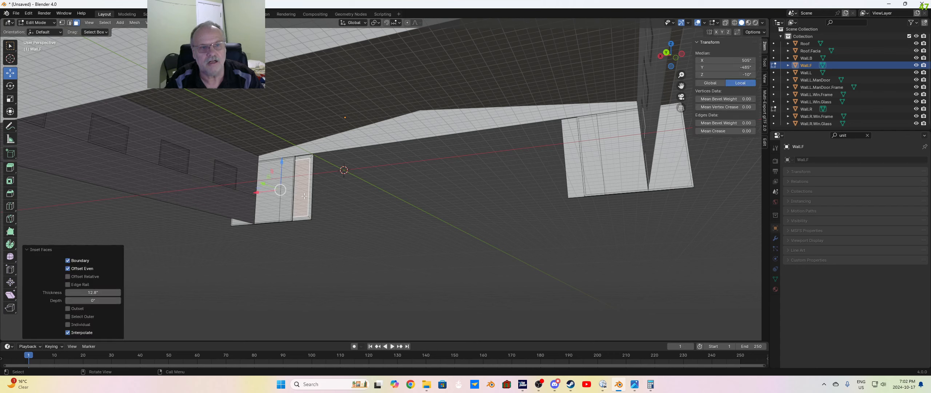
pyautogui.doubleClick(107, 293)
pyautogui.write('4')
pyautogui.press('Return')
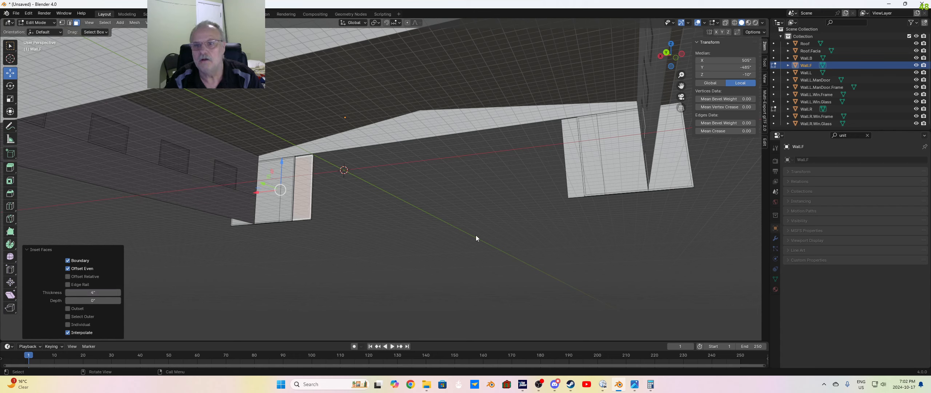
# Step: Inset the inside face of the inner door panel on the man door side by 4" and deselect it
pyautogui.click(580, 180)
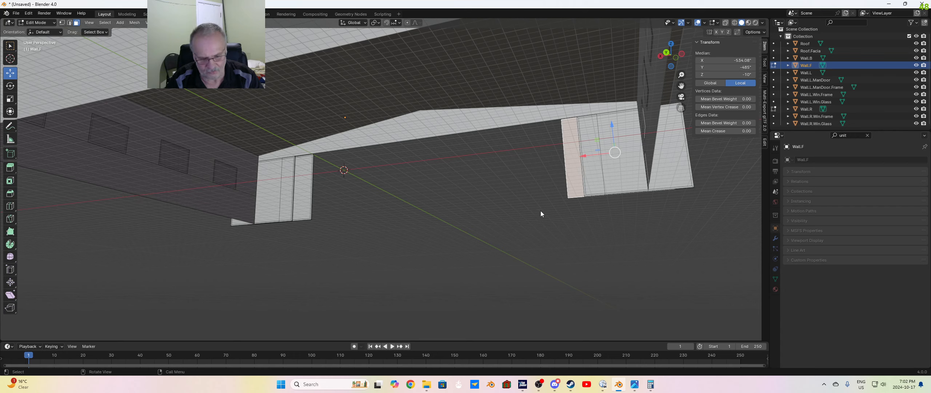
pyautogui.press('i')
pyautogui.click(577, 175)
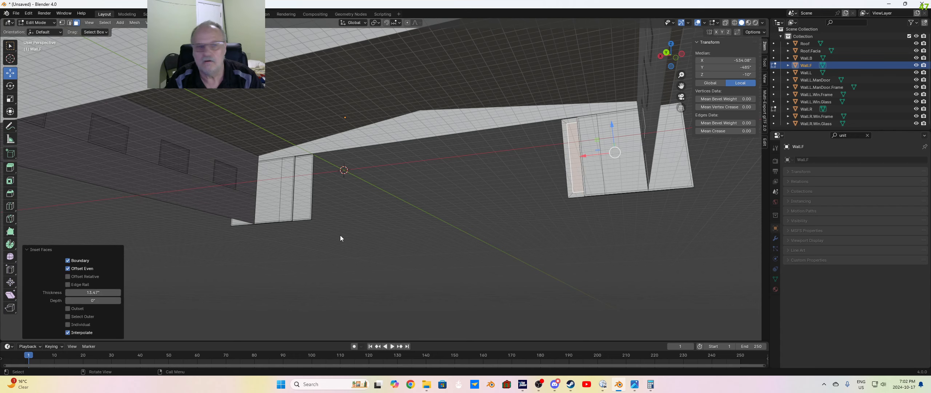
pyautogui.doubleClick(107, 292)
pyautogui.write('4')
pyautogui.press('Return')
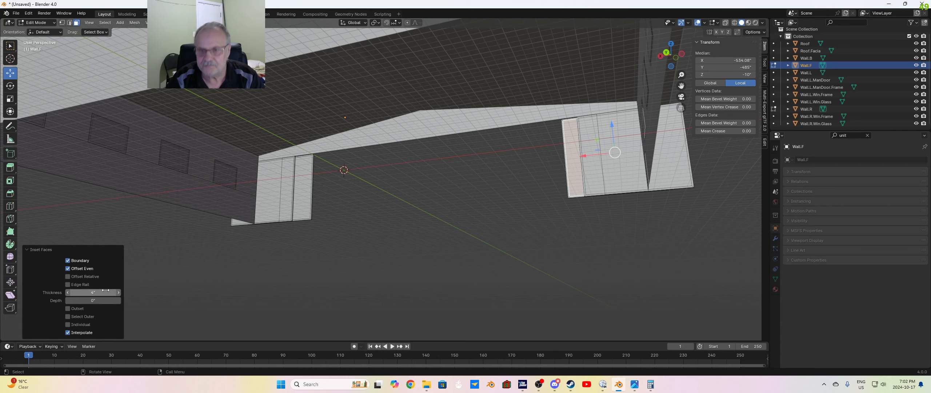
pyautogui.click(470, 275)
# Step: Examine the opened sliding door panels and the whole building from several sides
pyautogui.scroll(-2, 585, 257)
pyautogui.scroll(-6, 586, 257)
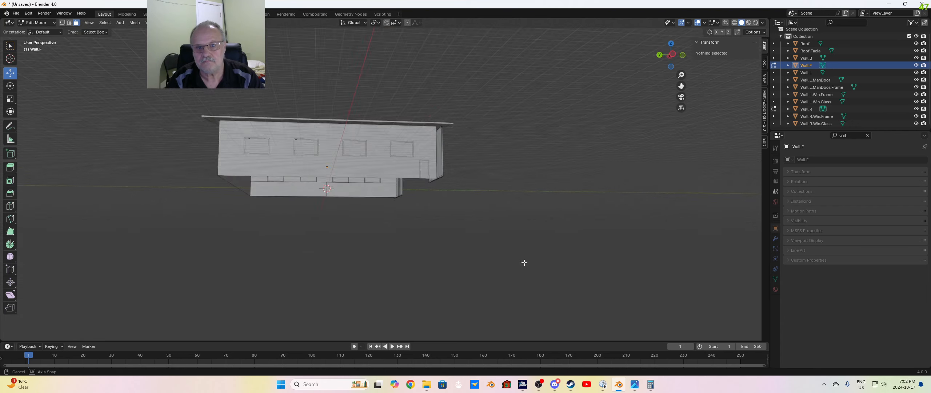
pyautogui.moveTo(426, 242); pyautogui.dragTo(425, 242, button='middle')
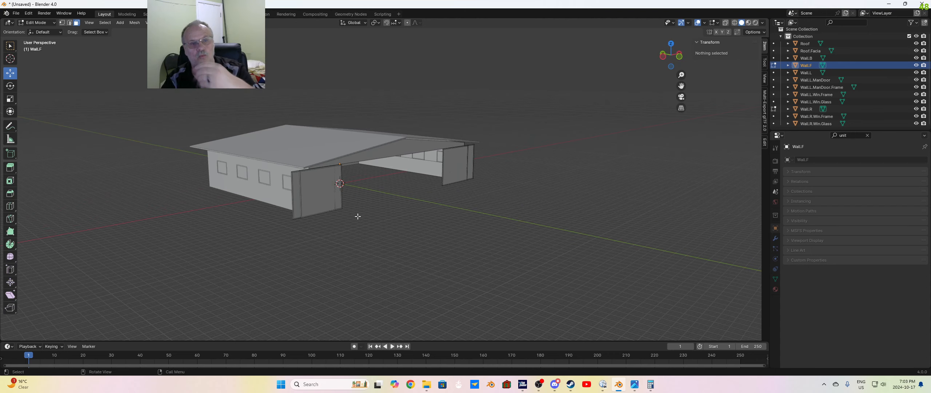
pyautogui.scroll(1, 385, 235)
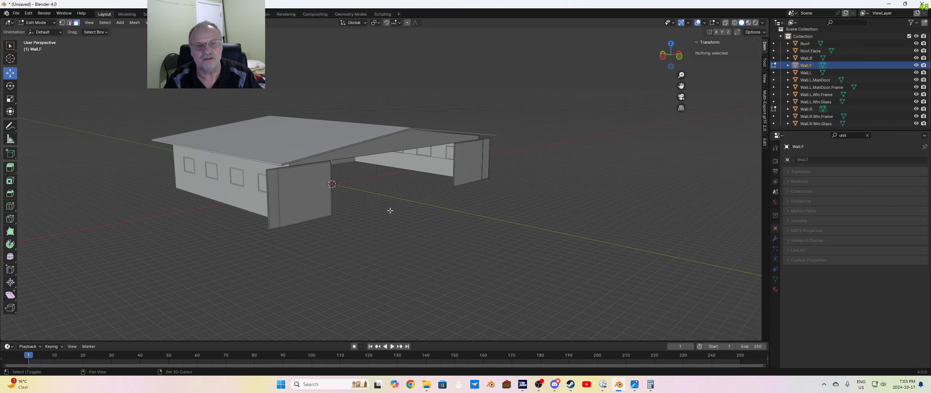
pyautogui.scroll(1, 380, 182)
pyautogui.scroll(-1, 377, 175)
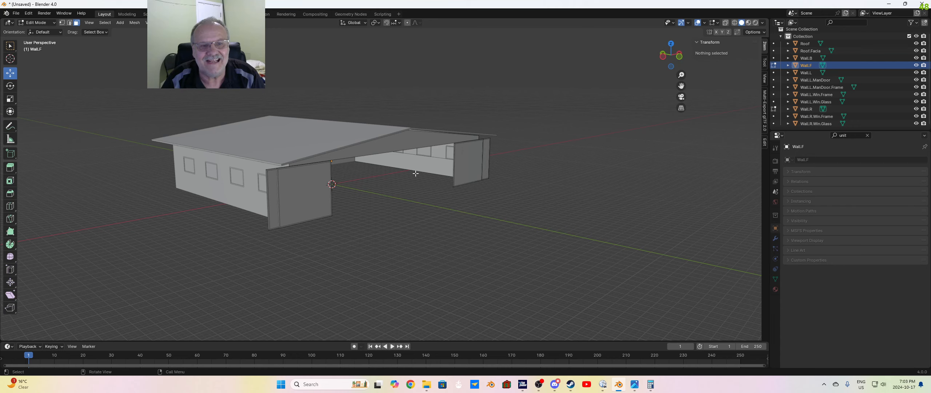
pyautogui.moveTo(415, 173); pyautogui.dragTo(412, 191, button='middle')
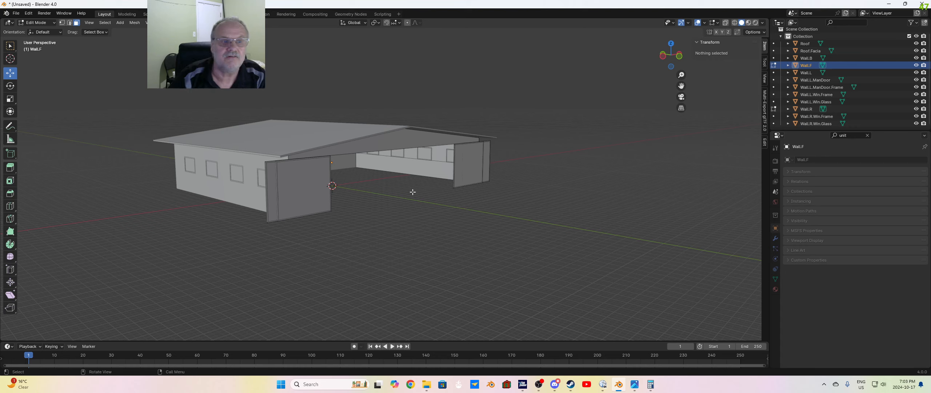
pyautogui.scroll(1, 412, 193)
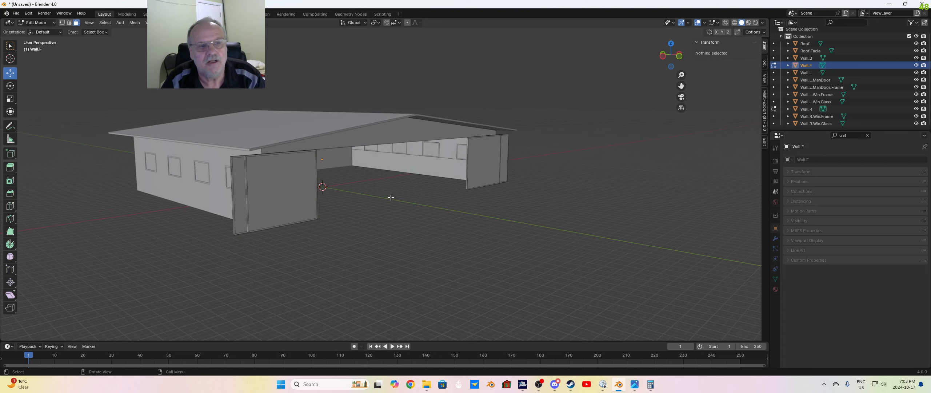
pyautogui.moveTo(382, 196); pyautogui.dragTo(306, 186, button='middle')
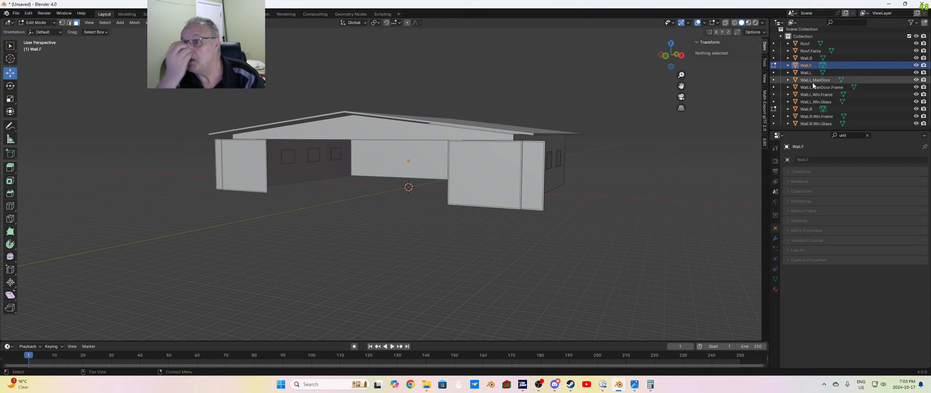
# Step: Switch editing to the back wall Wall.B and move its large wall face 4" along the global Y axis
pyautogui.click(804, 58)
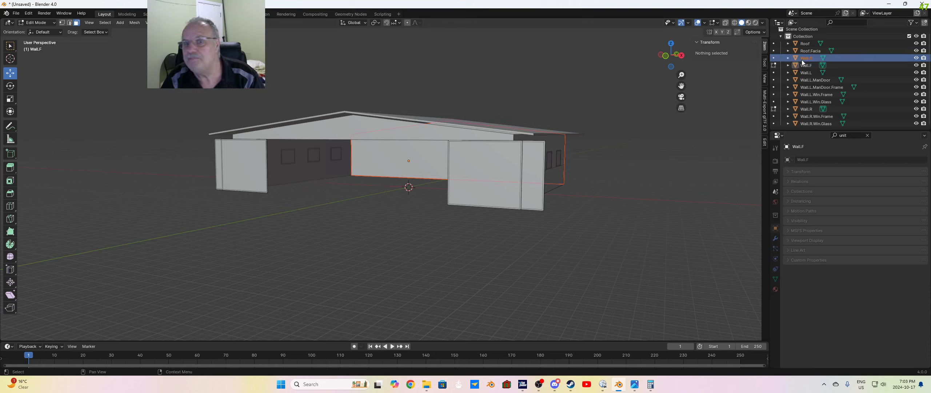
pyautogui.moveTo(325, 259); pyautogui.dragTo(460, 277, button='middle')
pyautogui.press('Tab')
pyautogui.press('Tab')
pyautogui.click(385, 159)
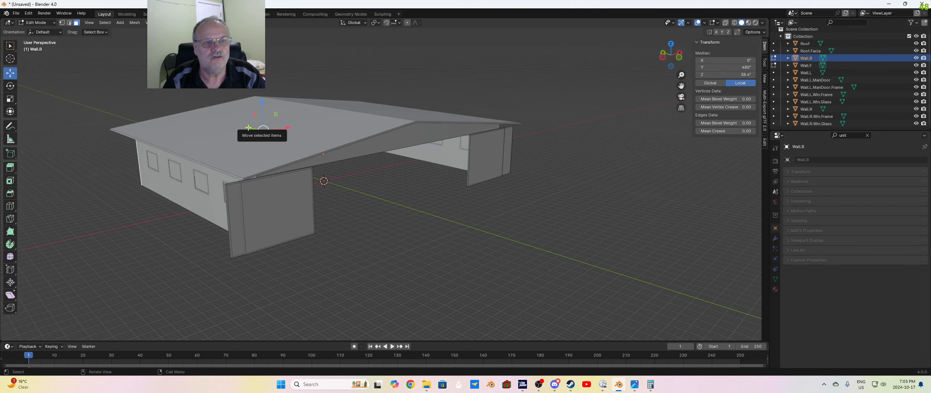
pyautogui.moveTo(249, 127); pyautogui.dragTo(252, 130)
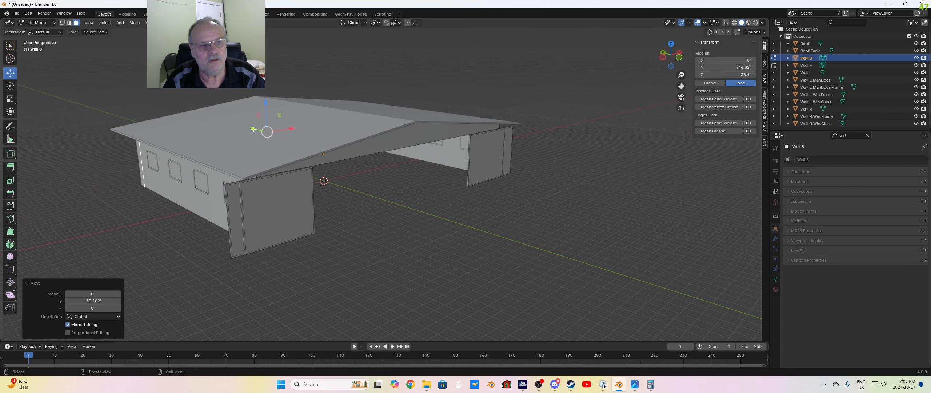
pyautogui.click(119, 300)
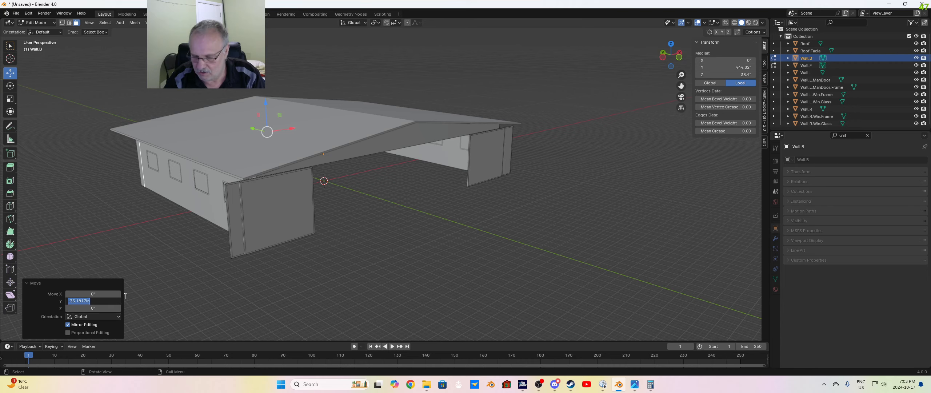
pyautogui.write('4')
pyautogui.press('Return')
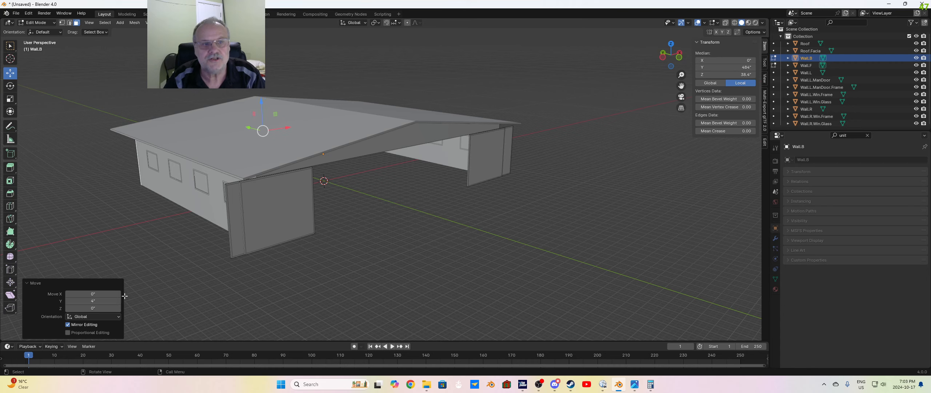
# Step: Separate the moved back wall face into its own object and rename it Wall.B.Inner
pyautogui.click(377, 221)
pyautogui.moveTo(374, 220); pyautogui.dragTo(353, 175, button='middle')
pyautogui.click(355, 174)
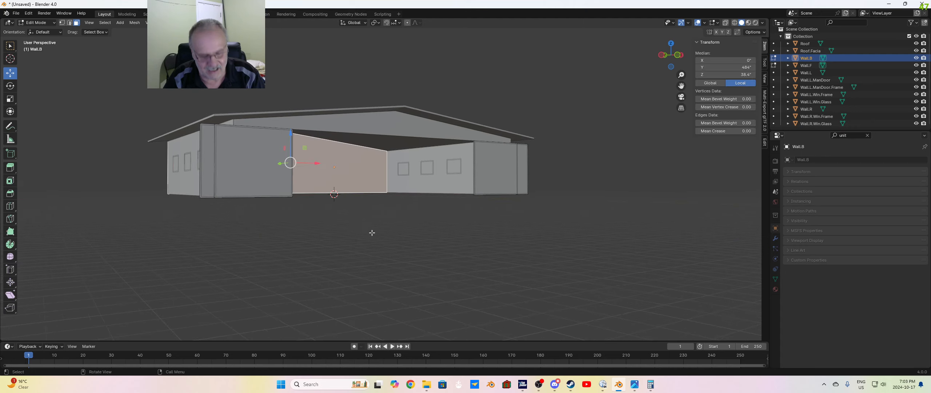
pyautogui.press('p')
pyautogui.click(355, 239)
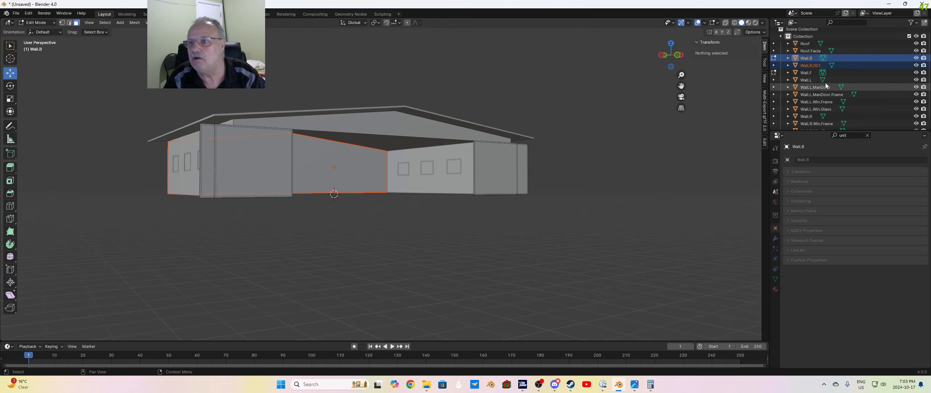
pyautogui.doubleClick(828, 67)
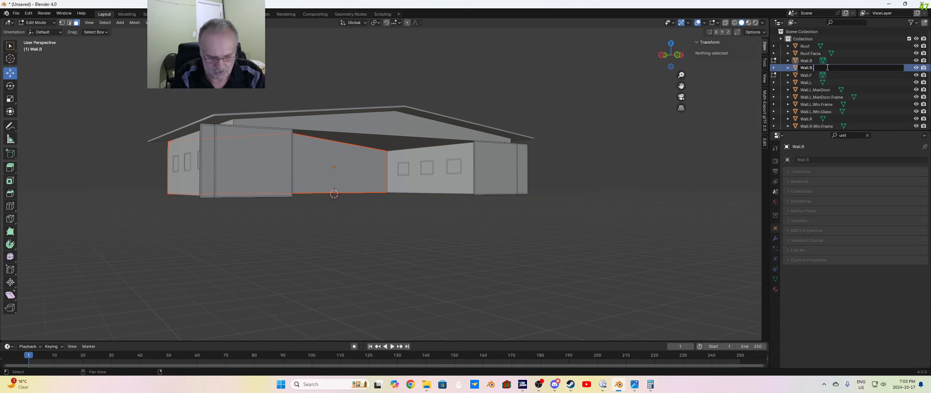
pyautogui.write('Inner')
pyautogui.press('Return')
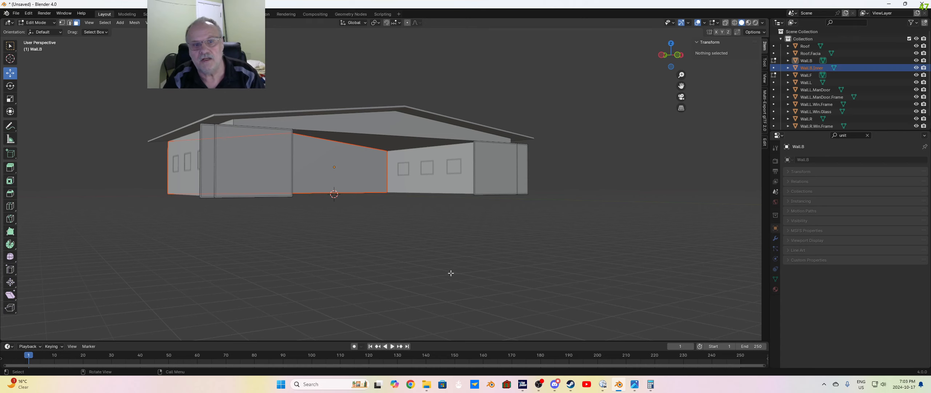
pyautogui.moveTo(443, 231); pyautogui.dragTo(457, 242, button='middle')
pyautogui.press('Tab')
pyautogui.press('Tab')
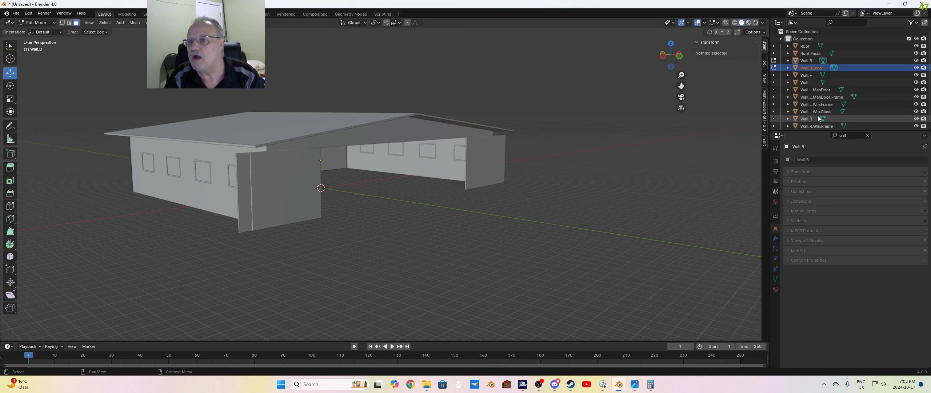
# Step: Extrude the inside faces of the side wall Wall.L by -4" along their normal, then deselect them
pyautogui.click(807, 82)
pyautogui.moveTo(364, 248); pyautogui.dragTo(263, 212, button='middle')
pyautogui.press('Tab')
pyautogui.press('Tab')
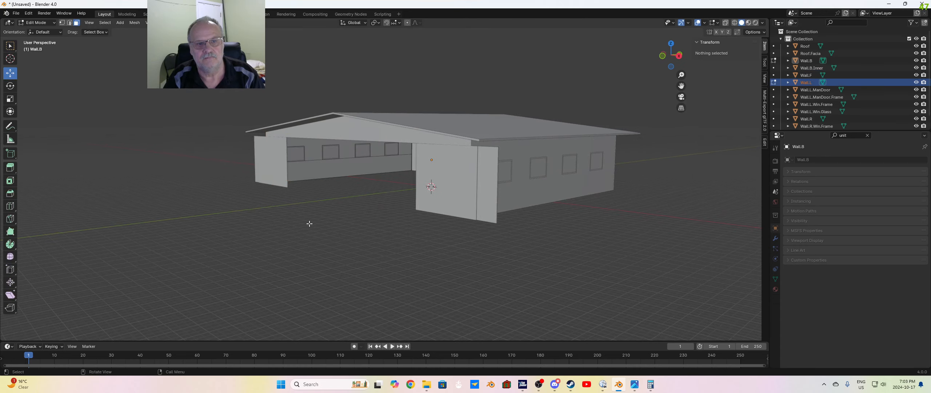
pyautogui.click(311, 150)
pyautogui.keyDown('shift'); pyautogui.click(319, 170); pyautogui.keyUp('shift')
pyautogui.moveTo(330, 216); pyautogui.dragTo(338, 218, button='middle')
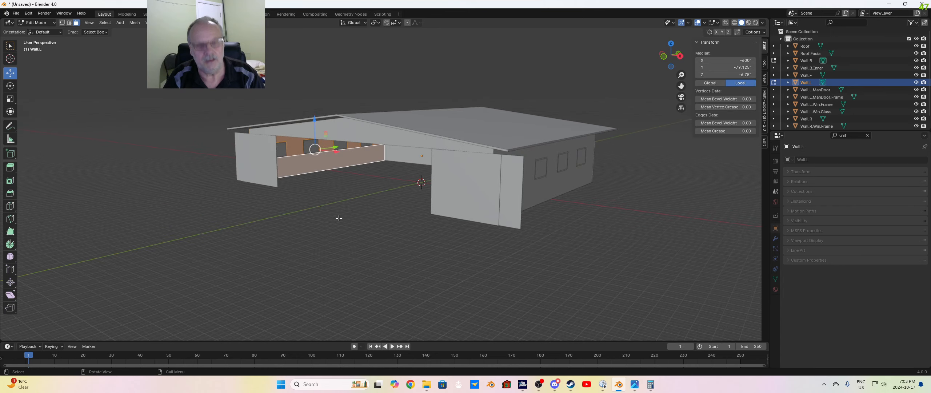
pyautogui.click(338, 194)
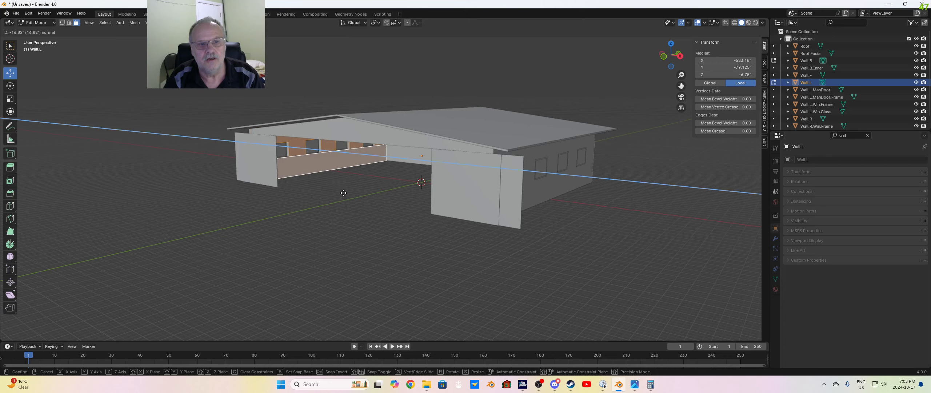
pyautogui.click(99, 308)
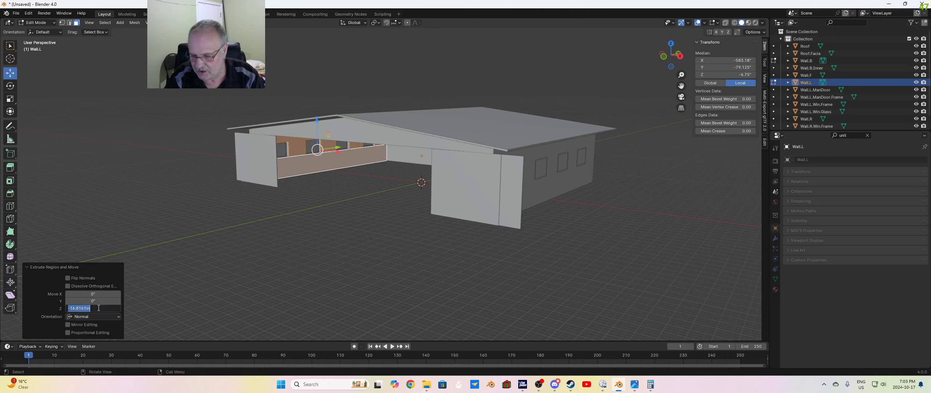
pyautogui.write('-4')
pyautogui.press('Return')
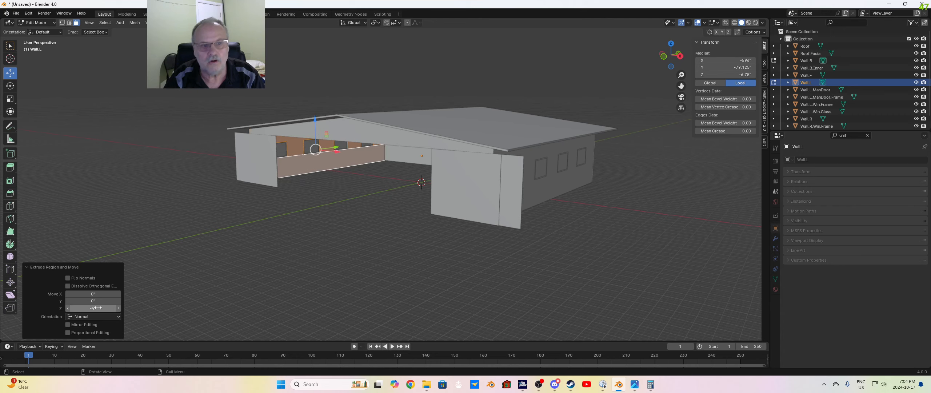
pyautogui.click(312, 216)
pyautogui.scroll(8, 313, 217)
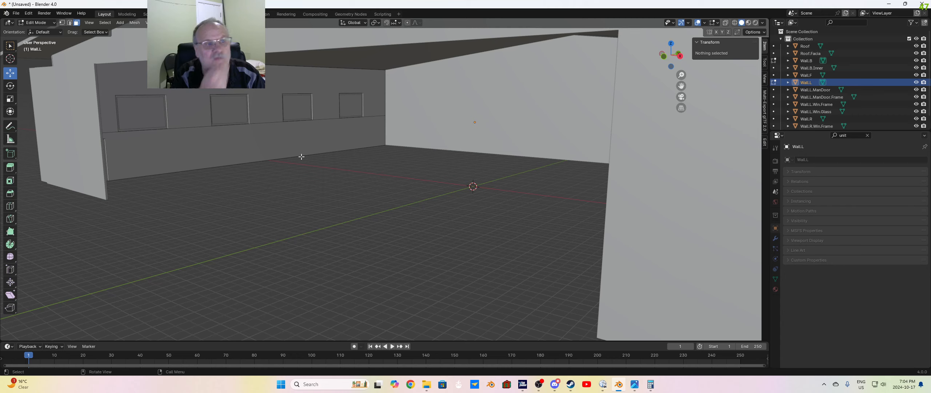
# Step: Extrude the inside faces of the side wall Wall.R by -4" along their normal and deselect them
pyautogui.scroll(-5, 301, 157)
pyautogui.moveTo(394, 199); pyautogui.dragTo(467, 193, button='middle')
pyautogui.click(806, 119)
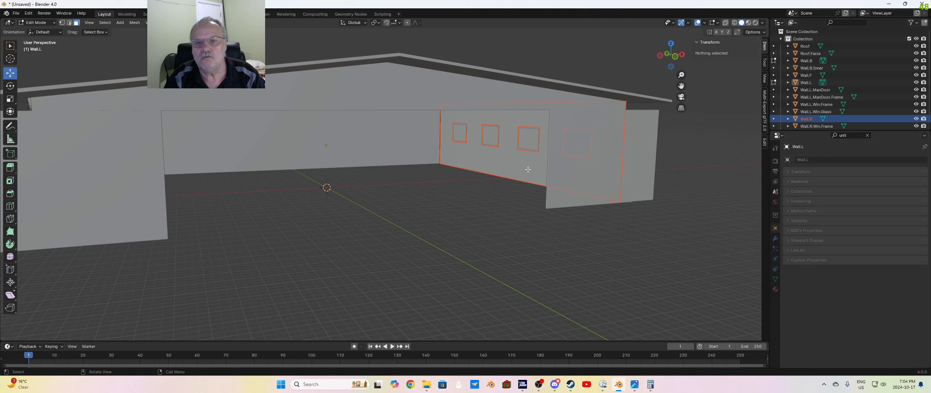
pyautogui.press('Tab')
pyautogui.press('Tab')
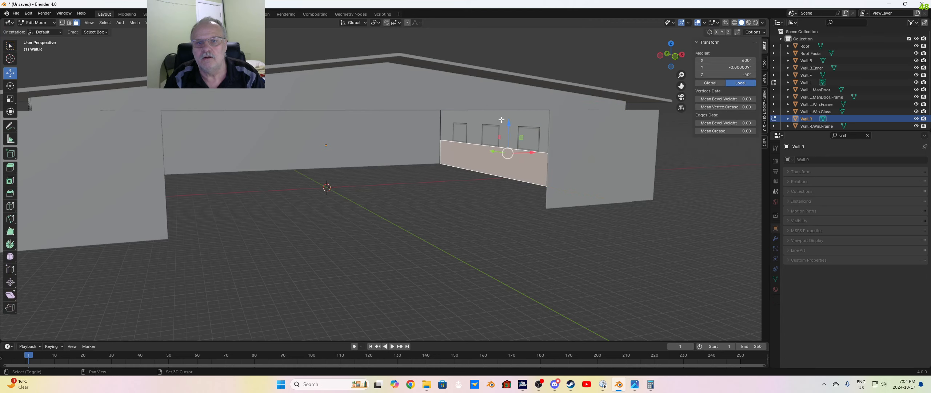
pyautogui.press('e')
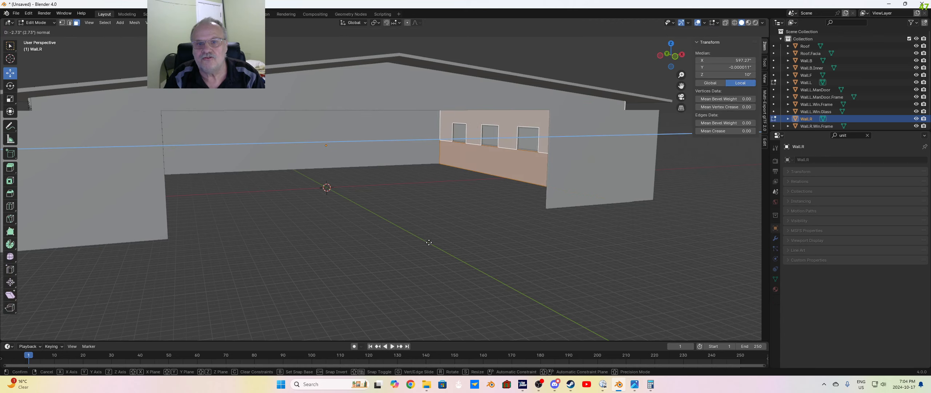
pyautogui.click(420, 242)
pyautogui.click(98, 308)
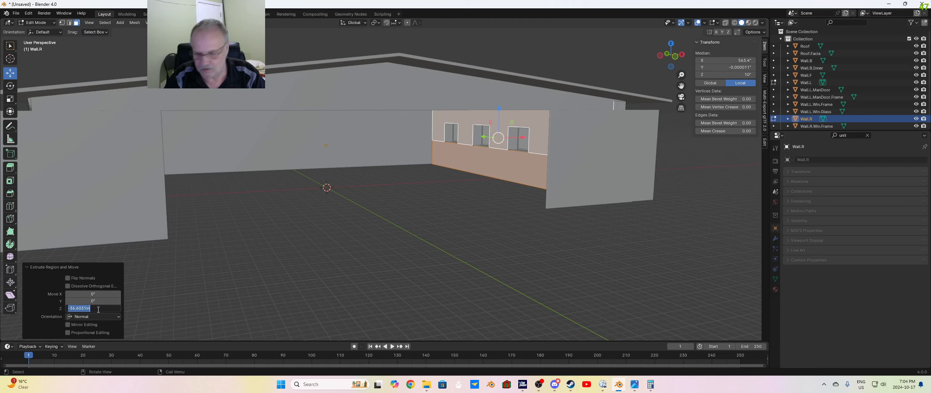
pyautogui.write('-6')
pyautogui.press('Return')
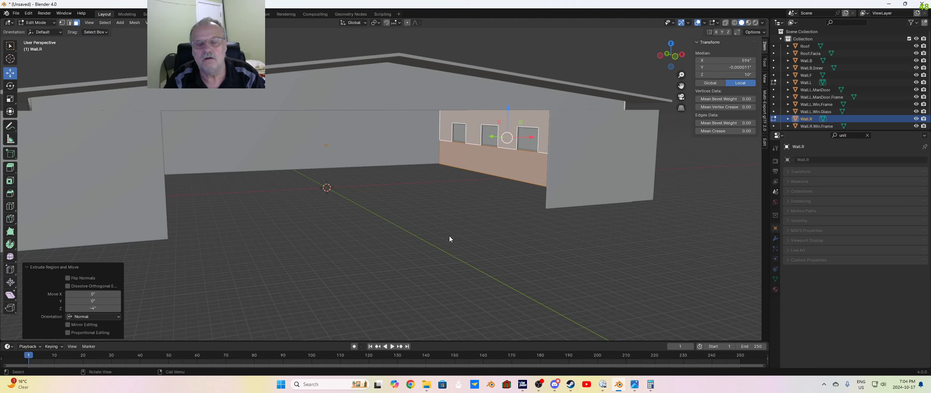
pyautogui.click(473, 235)
pyautogui.moveTo(480, 233)
pyautogui.mouseDown(button='middle')
pyautogui.moveTo(440, 233)
pyautogui.moveTo(540, 233)
pyautogui.moveTo(481, 230)
pyautogui.mouseUp(button='middle')
pyautogui.scroll(-2, 485, 228)
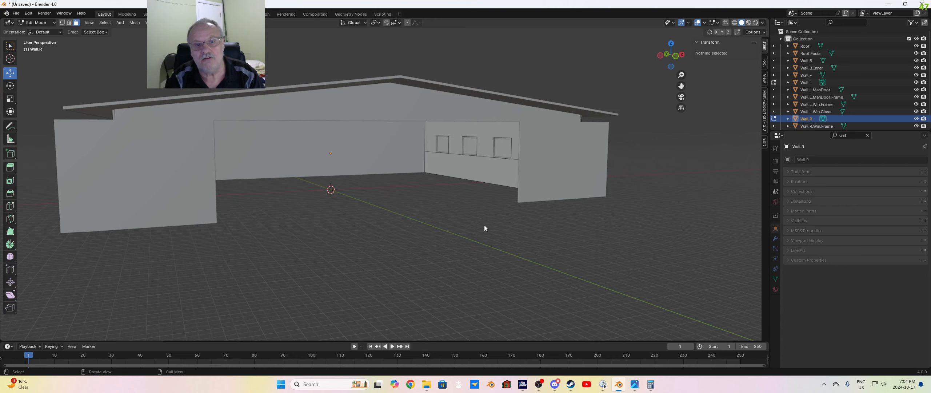
# Step: Merge the gable face and the two adjoining side faces on the inside of Wall.F with Dissolve Faces
pyautogui.moveTo(485, 228); pyautogui.dragTo(496, 168, button='middle')
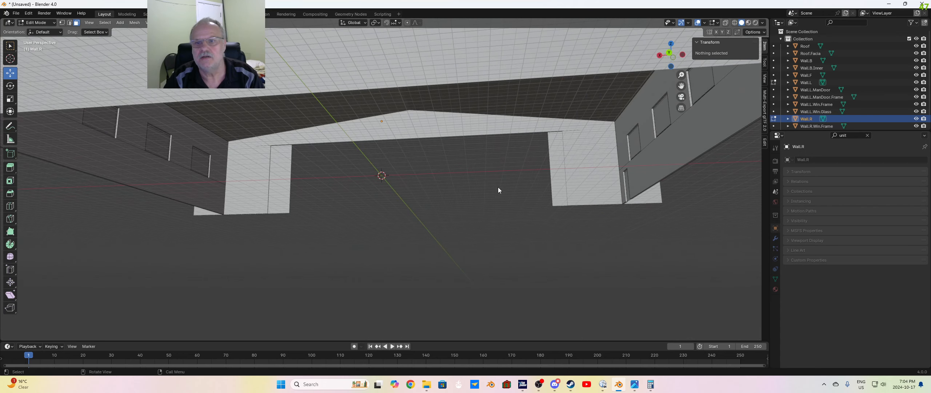
pyautogui.click(806, 75)
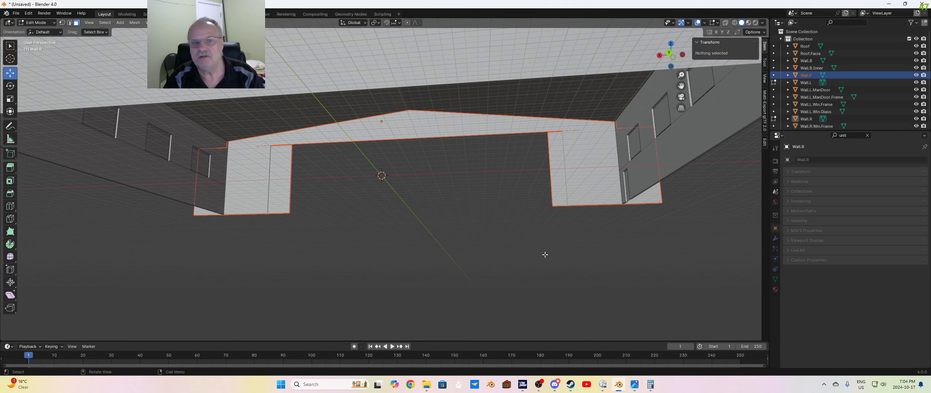
pyautogui.press('Tab')
pyautogui.press('Tab')
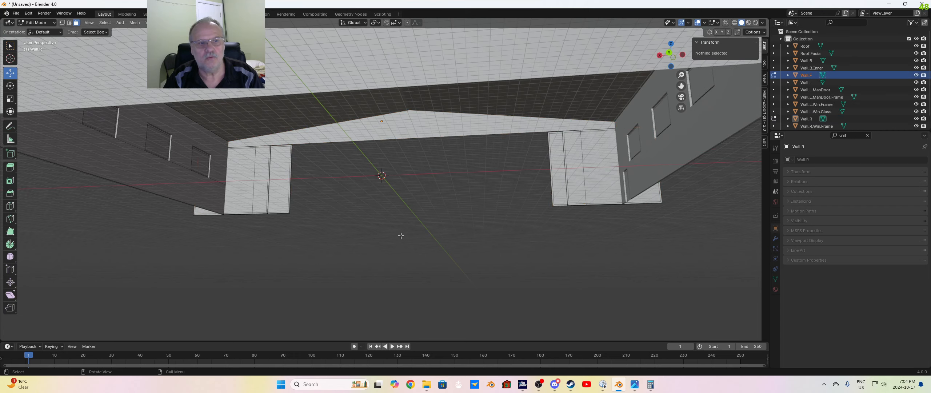
pyautogui.click(245, 164)
pyautogui.keyDown('shift'); pyautogui.click(419, 127); pyautogui.keyUp('shift')
pyautogui.keyDown('shift'); pyautogui.click(604, 158); pyautogui.keyUp('shift')
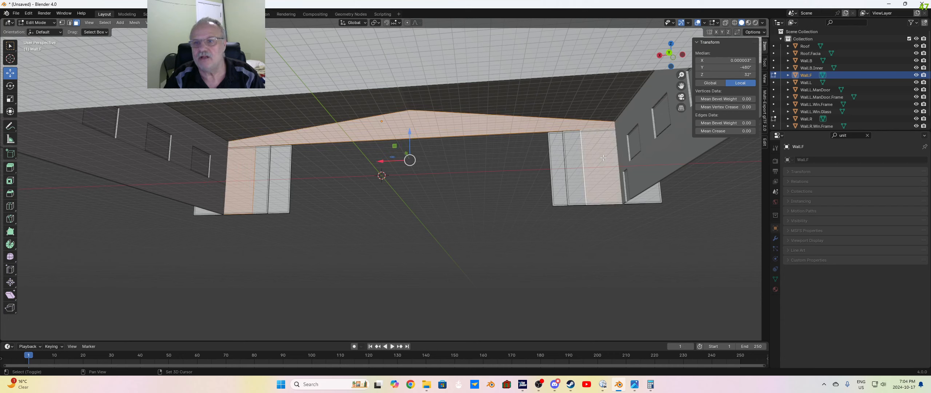
pyautogui.rightClick(603, 158)
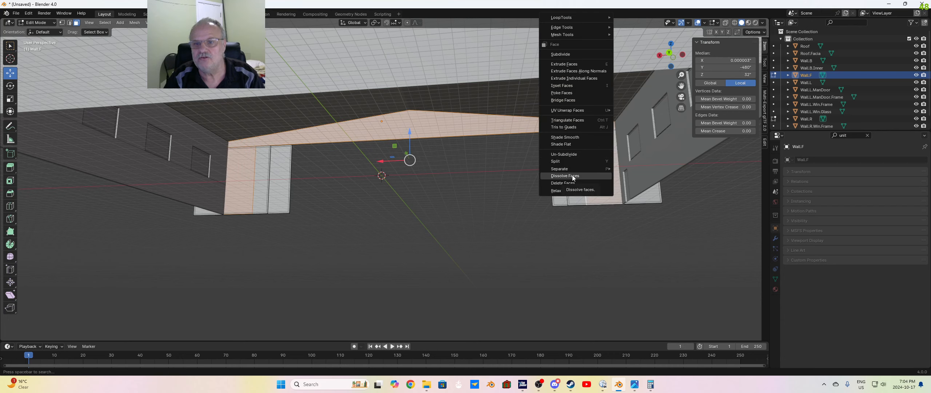
pyautogui.click(573, 176)
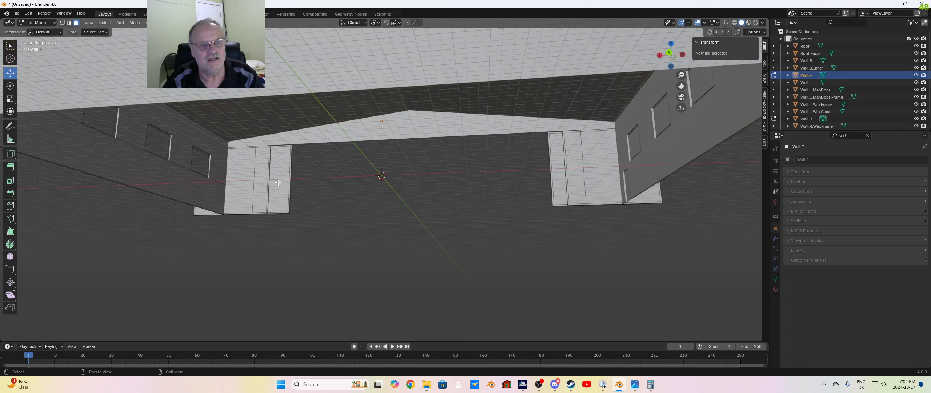
# Step: Extrude the merged inside face of the front wall Wall.F by -4" along its normal and deselect it
pyautogui.press('a')
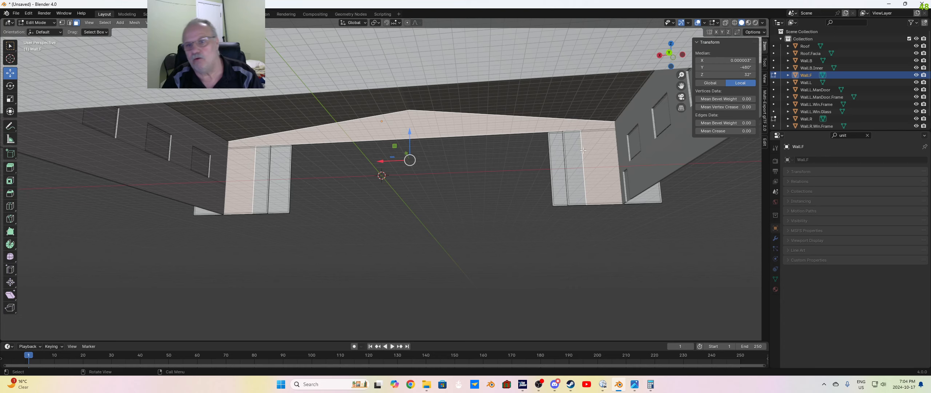
pyautogui.moveTo(539, 219); pyautogui.dragTo(462, 169, button='middle')
pyautogui.press('e')
pyautogui.click(442, 168)
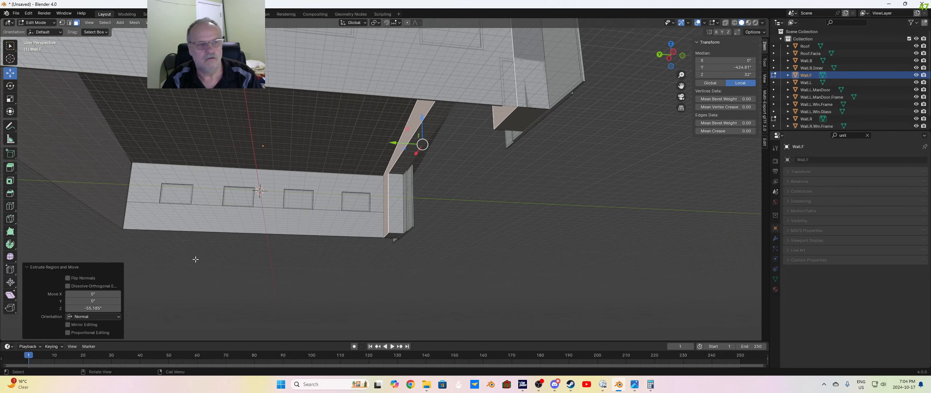
pyautogui.click(96, 309)
pyautogui.write('-4')
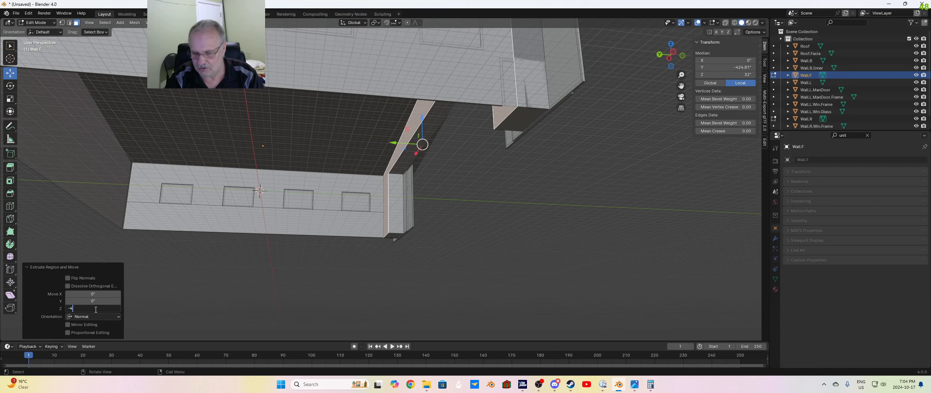
pyautogui.press('Return')
pyautogui.click(404, 321)
pyautogui.moveTo(447, 287); pyautogui.dragTo(426, 295, button='middle')
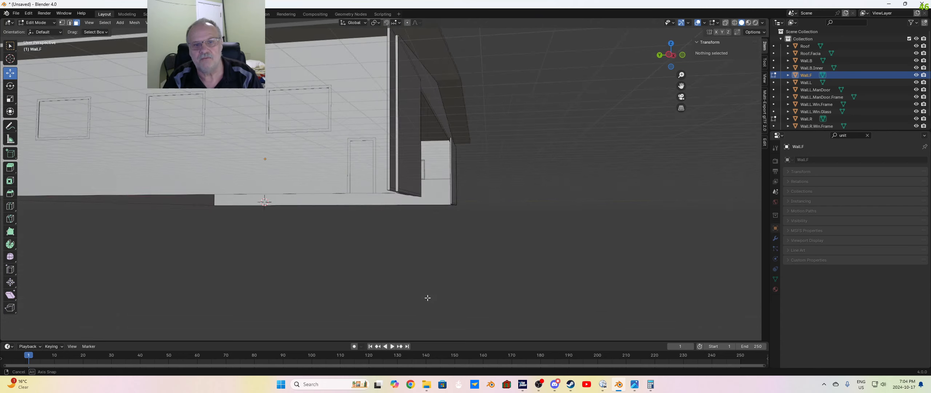
# Step: Separate the extruded inside face of the front wall Wall.F into its own object
pyautogui.scroll(-6, 428, 251)
pyautogui.moveTo(428, 251); pyautogui.dragTo(565, 187, button='middle')
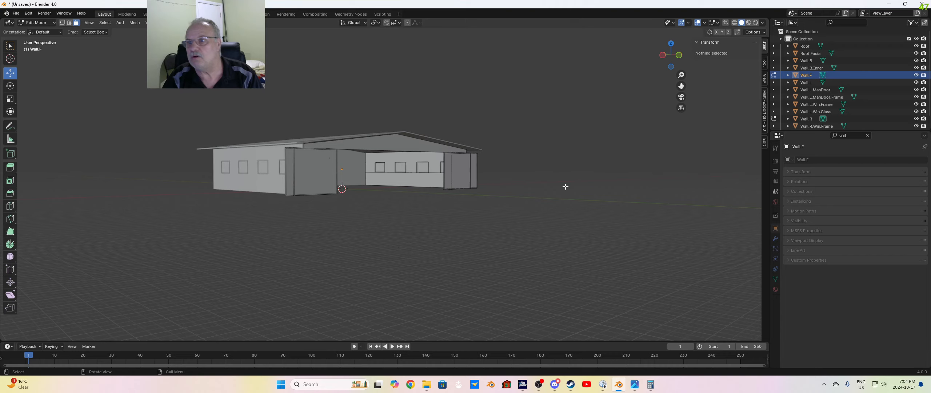
pyautogui.moveTo(619, 170); pyautogui.dragTo(643, 216, button='middle')
pyautogui.click(492, 175)
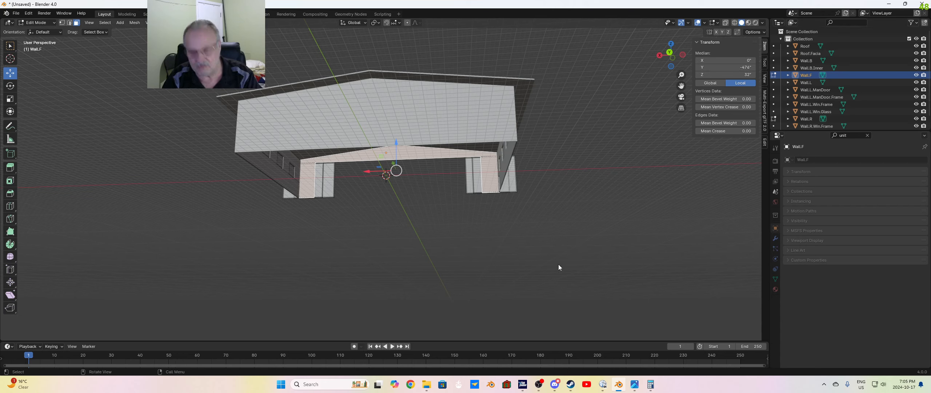
pyautogui.press('p')
pyautogui.click(540, 264)
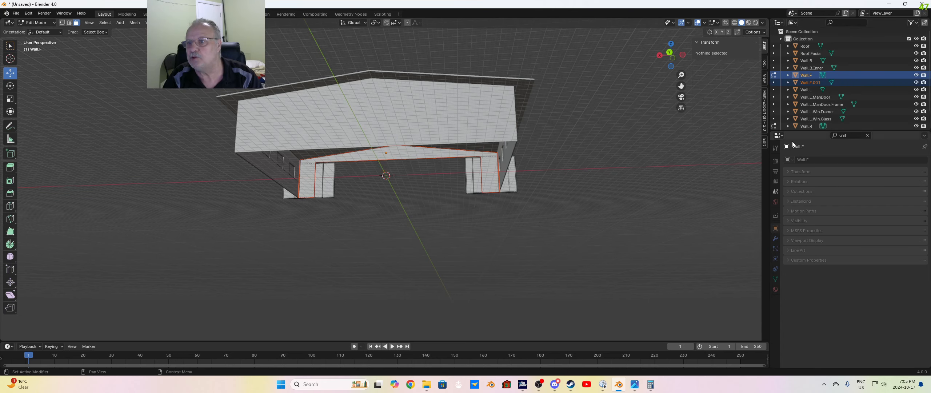
# Step: Rename the separated inside face object of the front wall as Wall.F.Inner
pyautogui.doubleClick(823, 83)
pyautogui.click(830, 74)
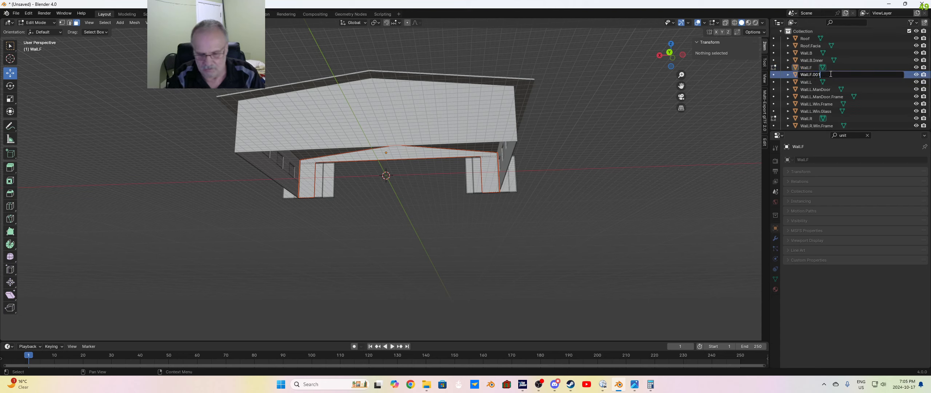
pyautogui.press('BackSpace')
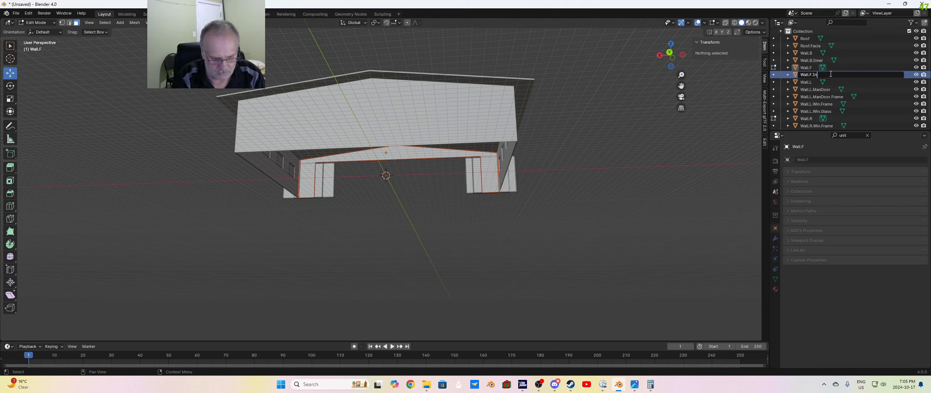
pyautogui.write('Inner')
pyautogui.press('Return')
# Step: Separate the inside faces of the side wall Wall.L, above and below the windows' sill line, into their own object
pyautogui.moveTo(482, 266); pyautogui.dragTo(391, 265, button='middle')
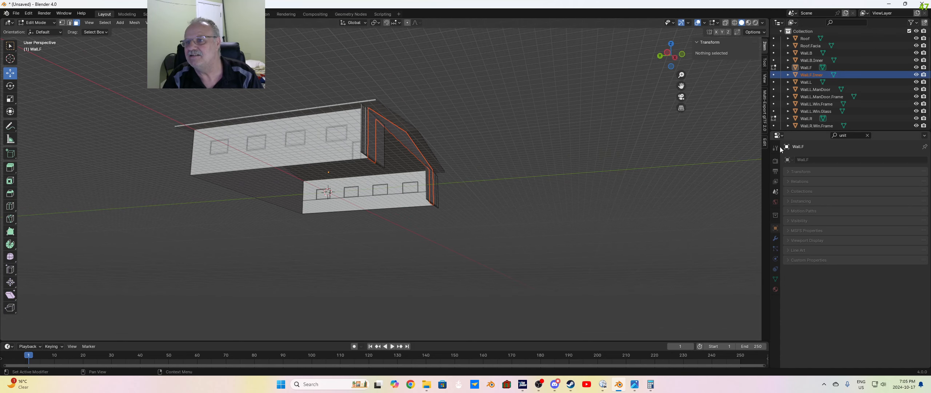
pyautogui.click(807, 118)
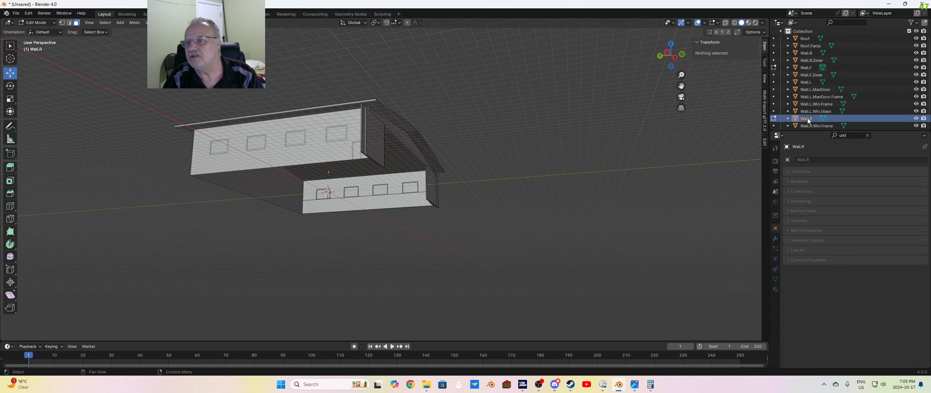
pyautogui.click(807, 82)
pyautogui.moveTo(484, 262); pyautogui.dragTo(380, 270, button='middle')
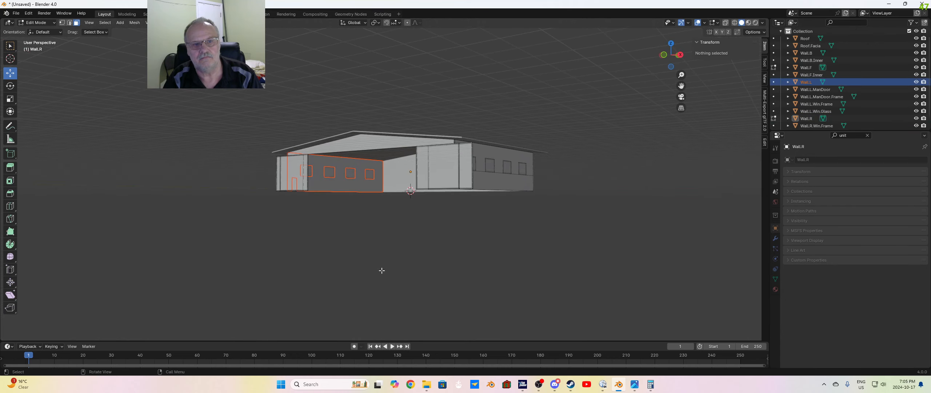
pyautogui.click(338, 185)
pyautogui.keyDown('shift'); pyautogui.click(342, 166); pyautogui.keyUp('shift')
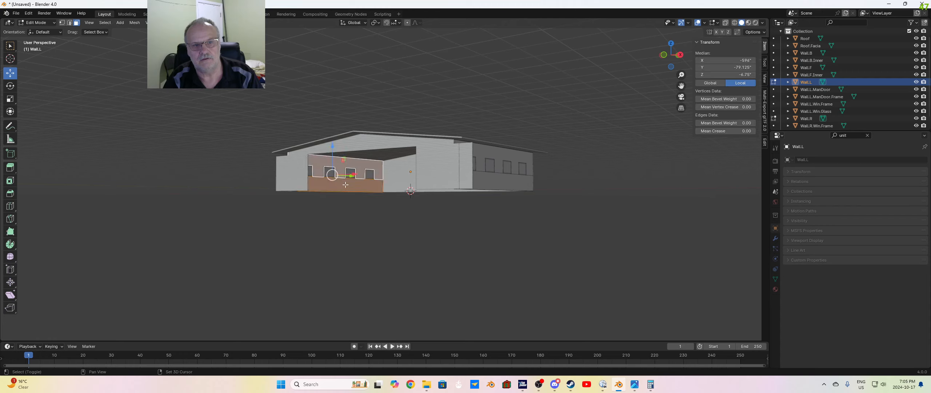
pyautogui.press('p')
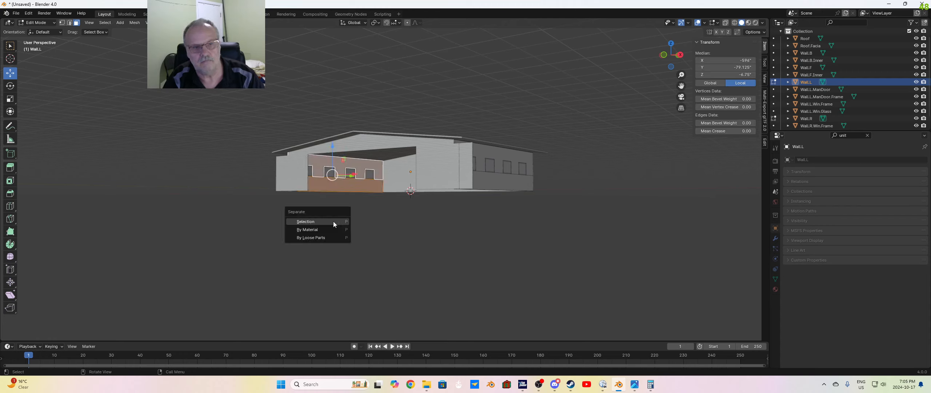
pyautogui.click(333, 221)
# Step: Rename the separated inside face object of the side wall Wall.L as Wall.L.Inner
pyautogui.doubleClick(821, 89)
pyautogui.scroll(-1, 823, 90)
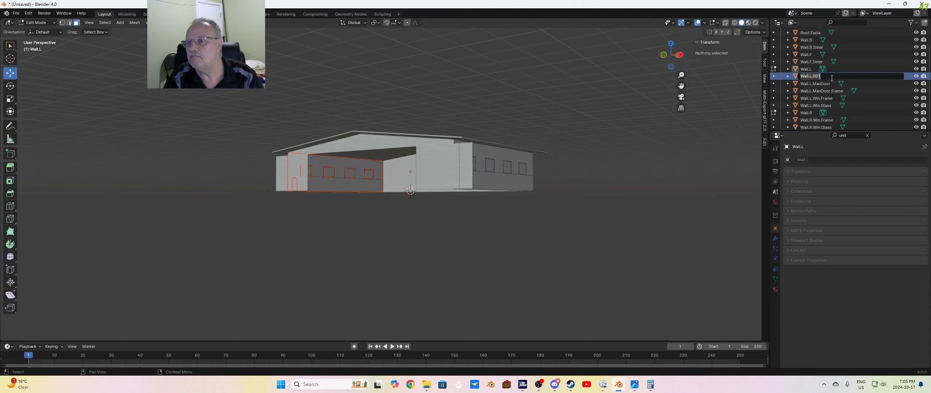
pyautogui.press('BackSpace')
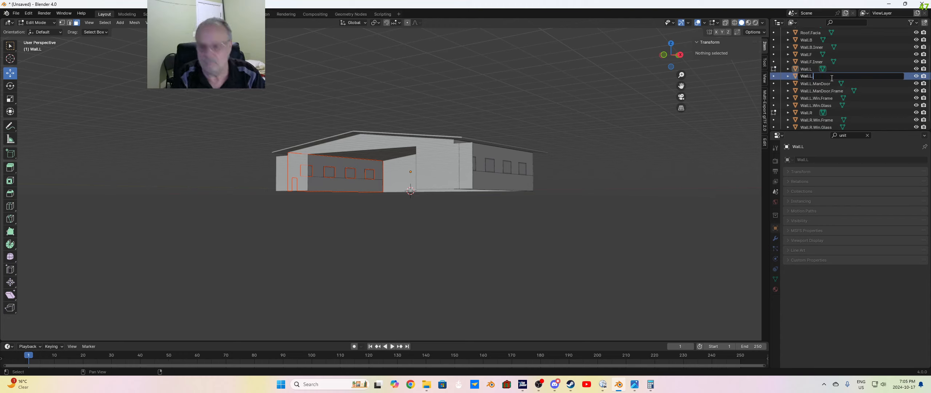
pyautogui.write('Inner')
pyautogui.press('Return')
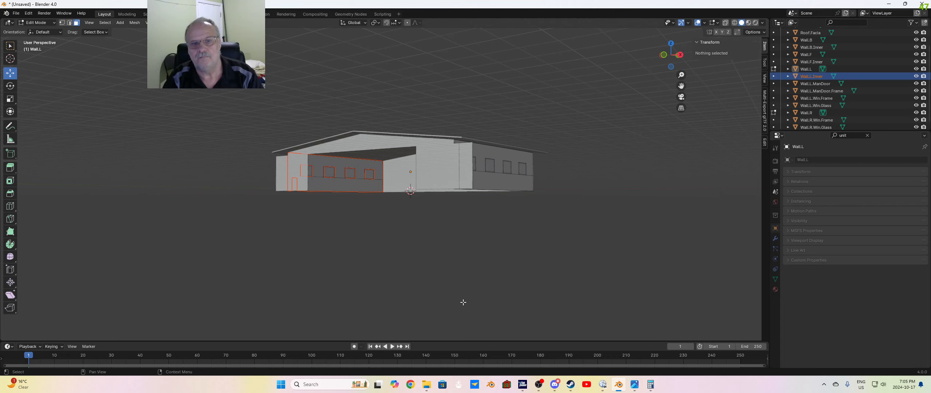
# Step: Separate the inside faces of the side wall Wall.R into their own object
pyautogui.press('Tab')
pyautogui.rightClick(429, 271)
pyautogui.click(473, 267)
pyautogui.moveTo(473, 266); pyautogui.dragTo(466, 216, button='middle')
pyautogui.click(807, 113)
pyautogui.press('Tab')
pyautogui.press('Tab')
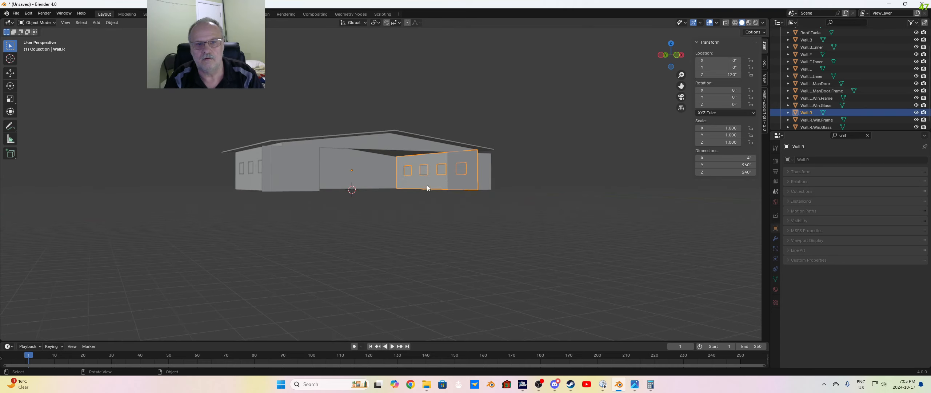
pyautogui.press('Tab')
pyautogui.click(429, 185)
pyautogui.keyDown('shift'); pyautogui.click(415, 160); pyautogui.keyUp('shift')
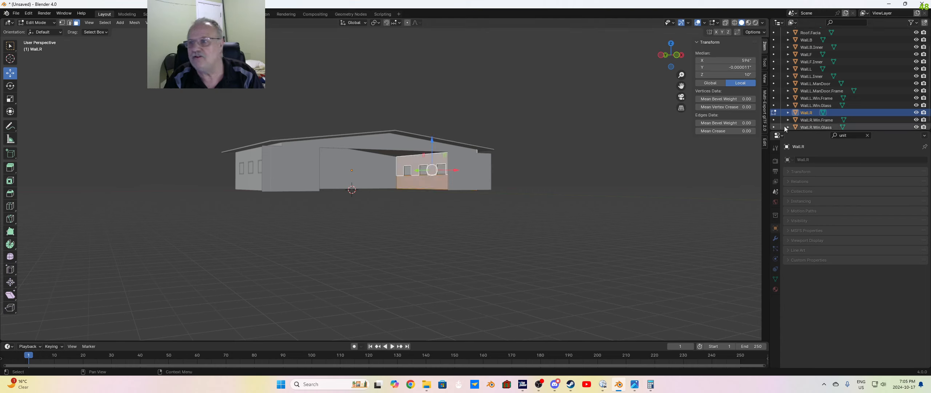
pyautogui.press('p')
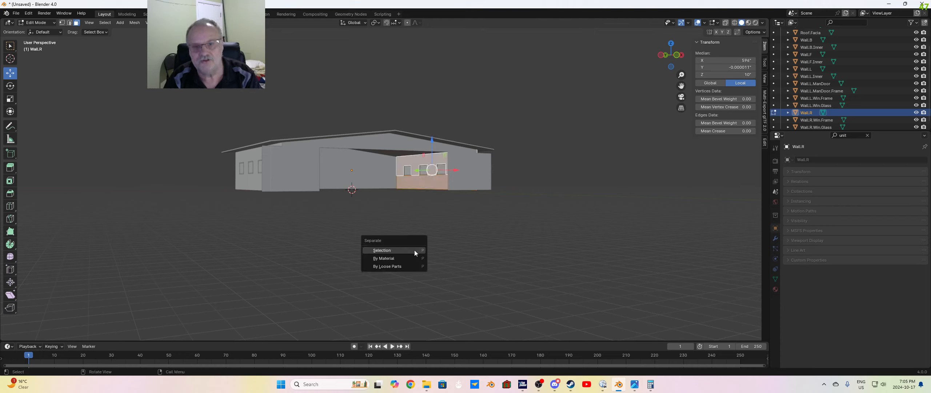
pyautogui.click(408, 250)
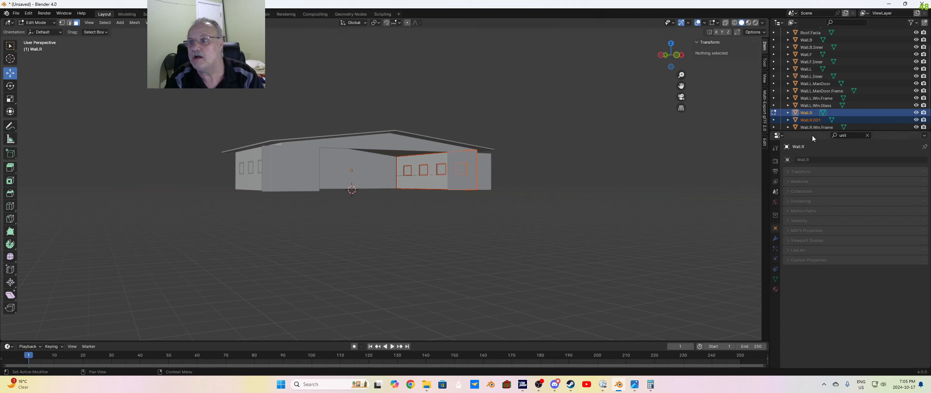
# Step: Rename the separated inside face object of the side wall Wall.R as Wall.R.Inner
pyautogui.click(822, 119)
pyautogui.scroll(-1, 827, 118)
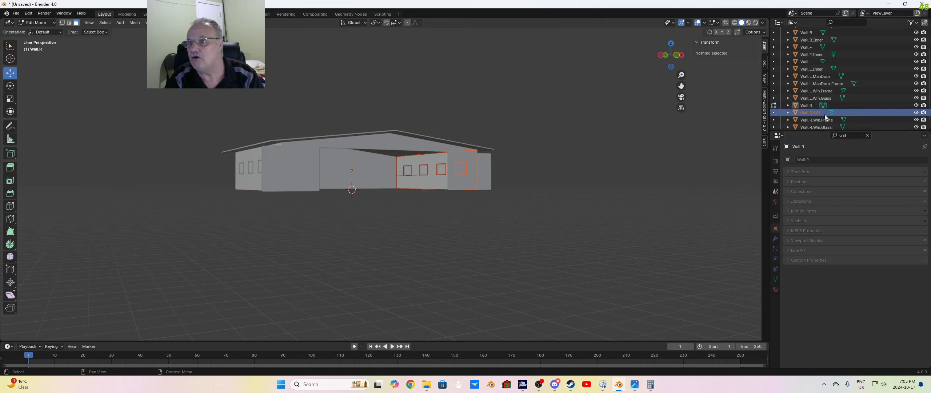
pyautogui.doubleClick(828, 112)
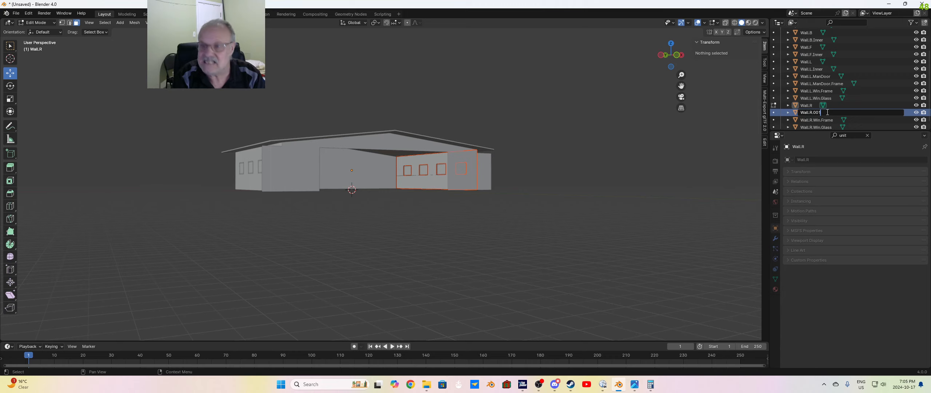
pyautogui.press('BackSpace')
pyautogui.press('BackSpace')
pyautogui.write('Inner')
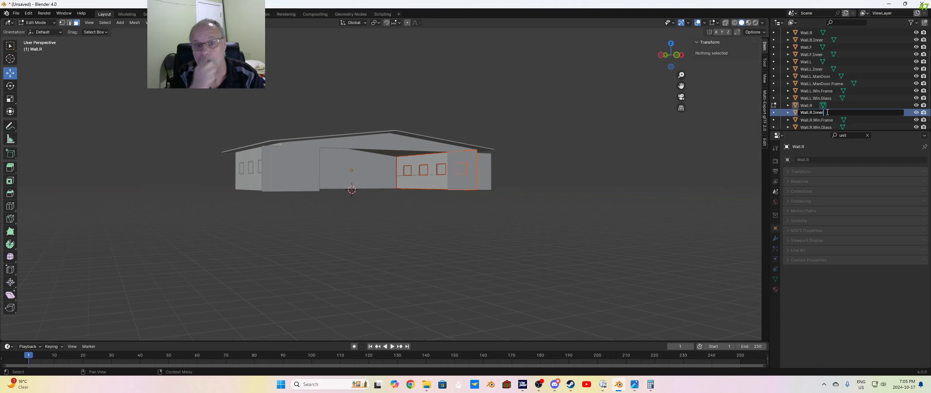
pyautogui.press('Return')
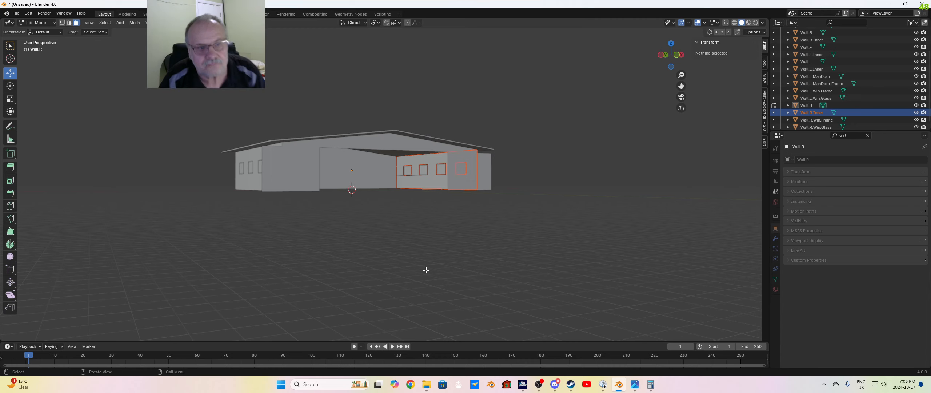
pyautogui.moveTo(368, 256); pyautogui.dragTo(343, 242, button='middle')
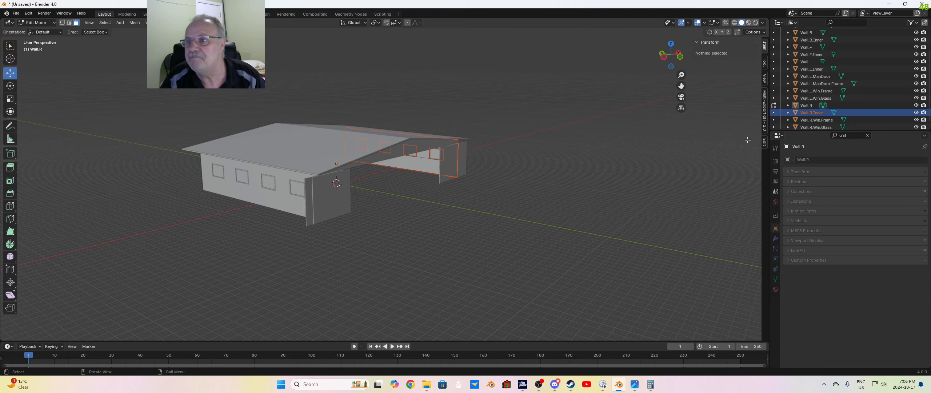
pyautogui.click(806, 105)
pyautogui.moveTo(467, 204); pyautogui.dragTo(414, 225, button='middle')
pyautogui.press('Tab')
pyautogui.press('Tab')
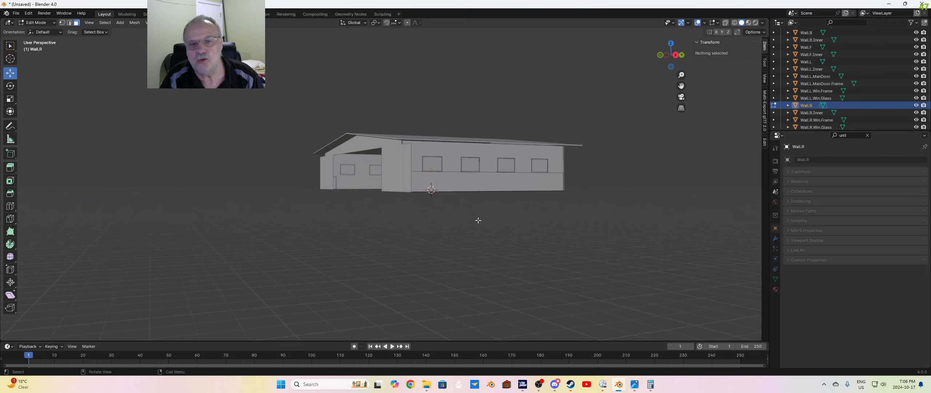
pyautogui.moveTo(478, 220); pyautogui.dragTo(571, 226, button='middle')
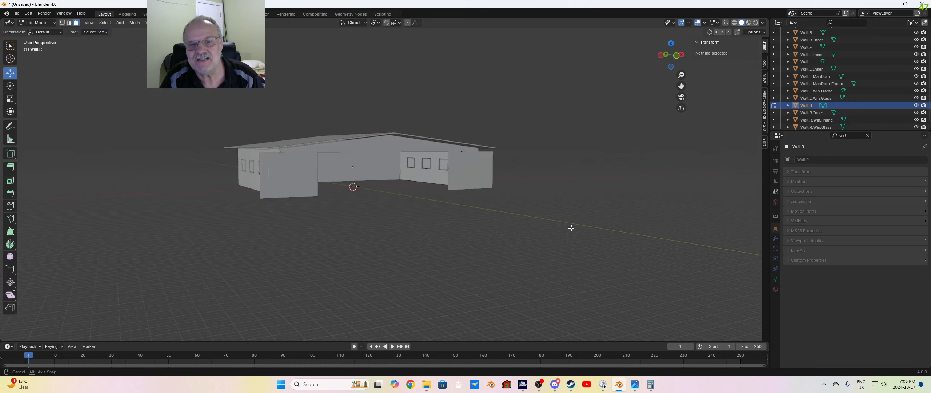
pyautogui.click(818, 119)
pyautogui.press('Tab')
pyautogui.press('Tab')
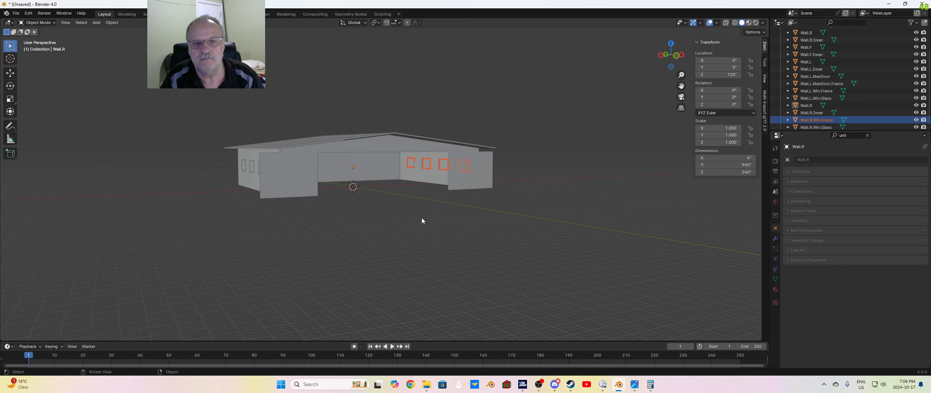
pyautogui.press('a')
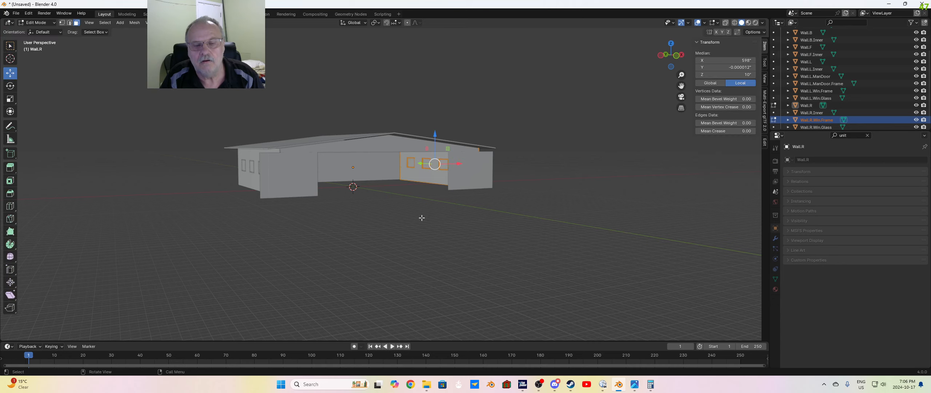
pyautogui.press('Tab')
pyautogui.click(421, 215)
# Step: Extrude all the window frame faces of Wall.R.Win.Frame by -4" along their normal
pyautogui.scroll(7, 421, 176)
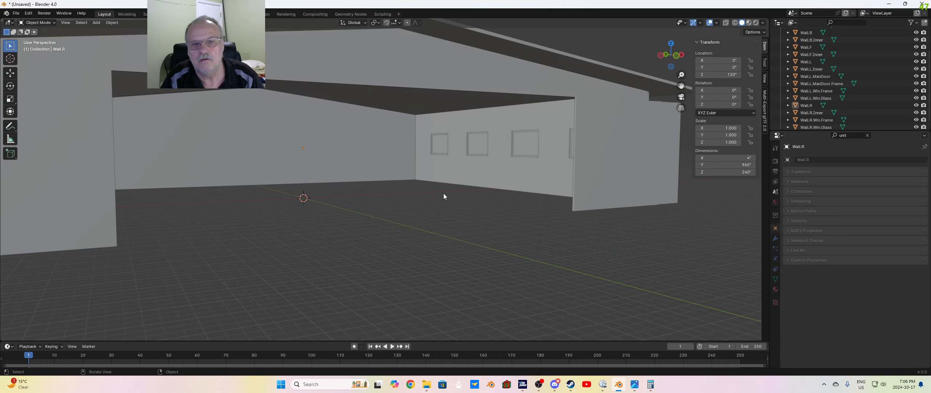
pyautogui.scroll(3, 444, 197)
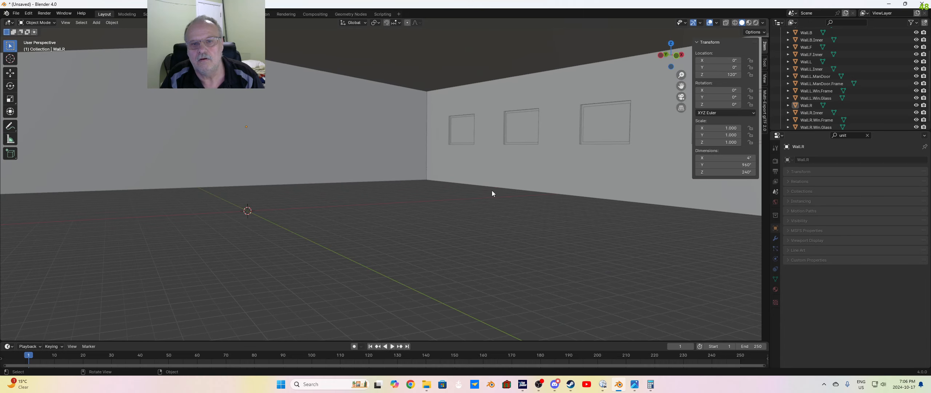
pyautogui.click(818, 120)
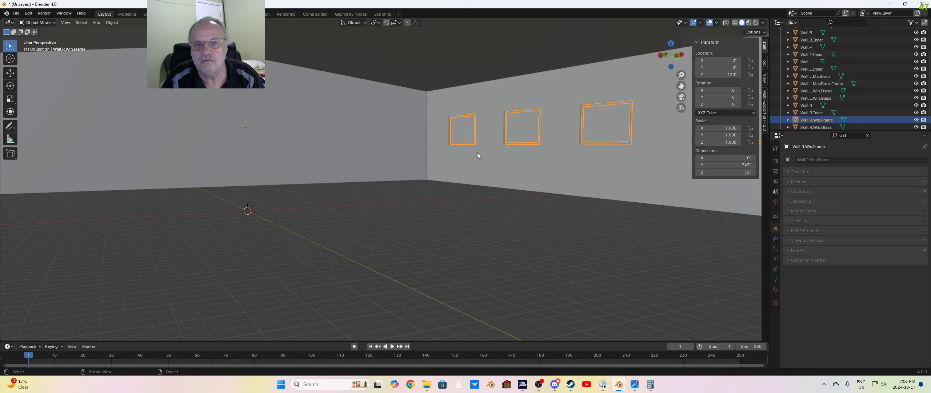
pyautogui.press('Tab')
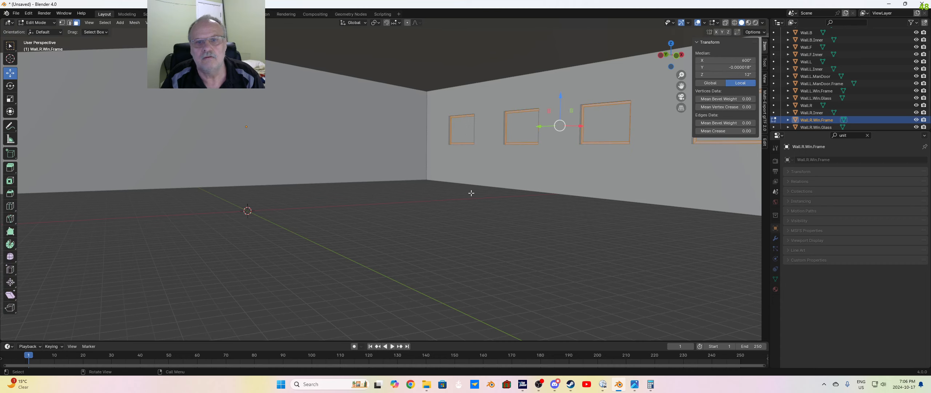
pyautogui.press('e')
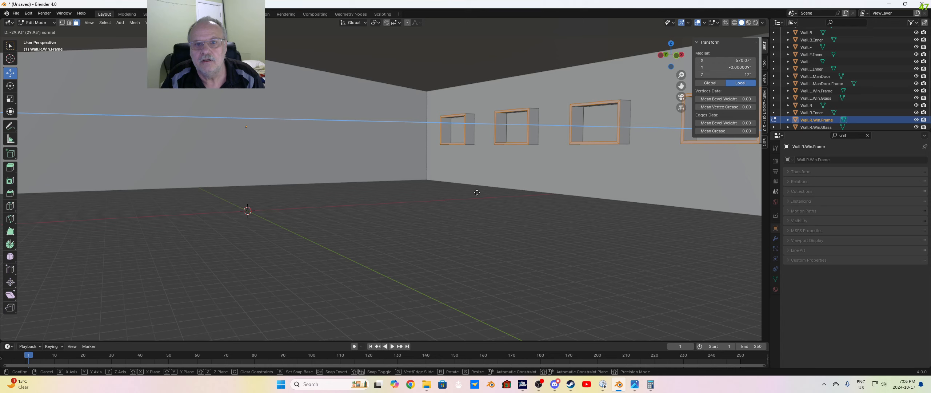
pyautogui.click(237, 266)
pyautogui.click(104, 309)
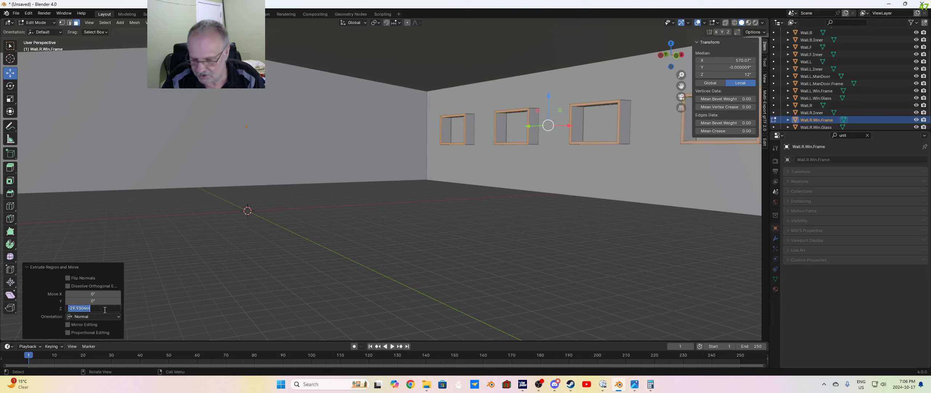
pyautogui.write('-4')
pyautogui.press('Return')
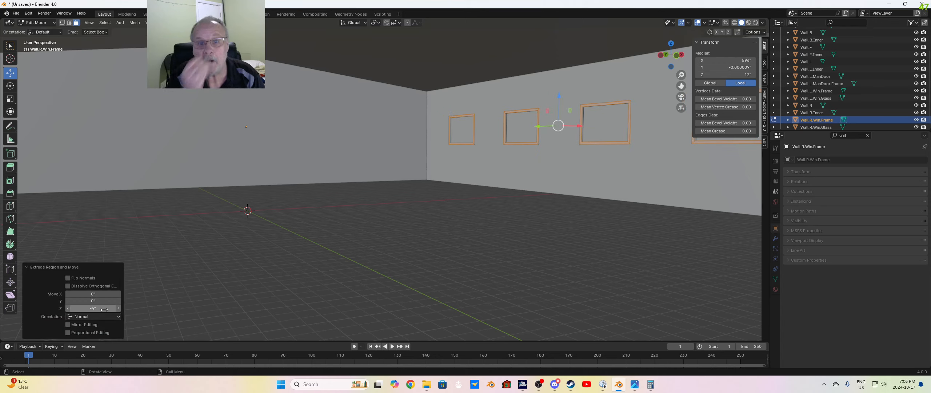
pyautogui.scroll(-1, 342, 320)
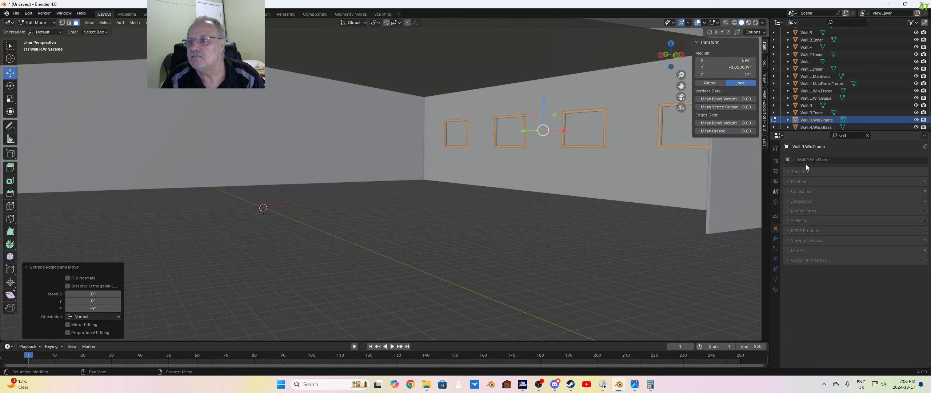
# Step: Extrude the four window panes of Wall.R.Win.Glass along their normal to give the glass thickness
pyautogui.click(815, 126)
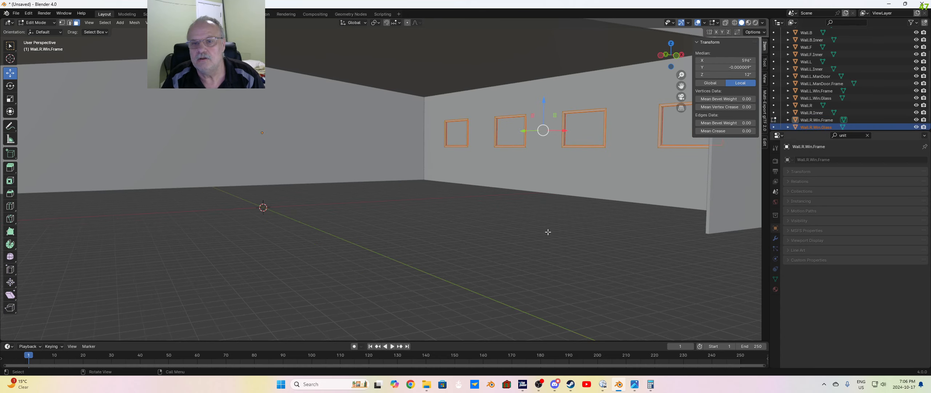
pyautogui.press('Tab')
pyautogui.press('Tab')
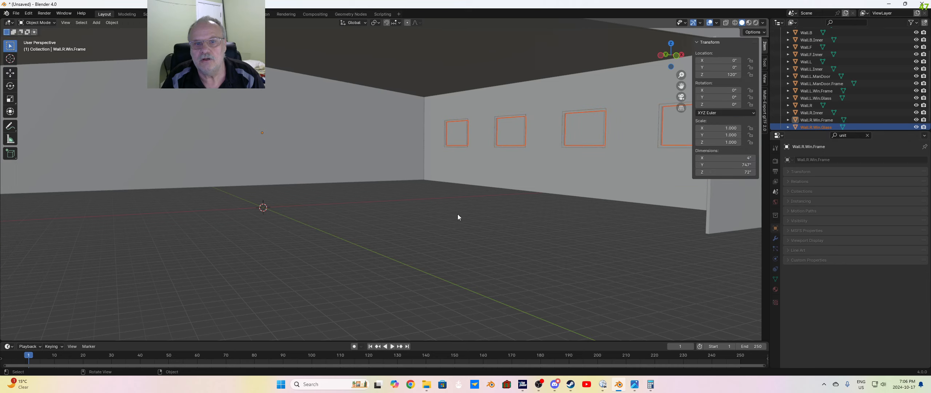
pyautogui.click(456, 135)
pyautogui.keyDown('shift'); pyautogui.click(509, 132); pyautogui.keyUp('shift')
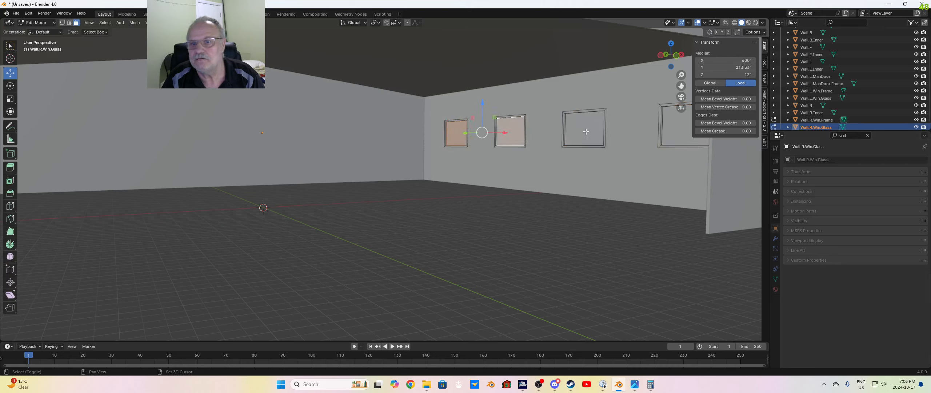
pyautogui.keyDown('shift'); pyautogui.click(583, 128); pyautogui.keyUp('shift')
pyautogui.keyDown('shift'); pyautogui.click(671, 128); pyautogui.keyUp('shift')
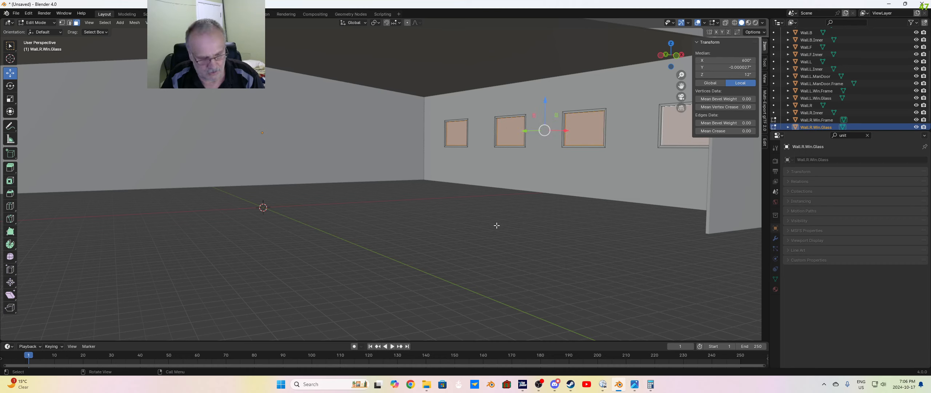
pyautogui.press('e')
pyautogui.click(171, 256)
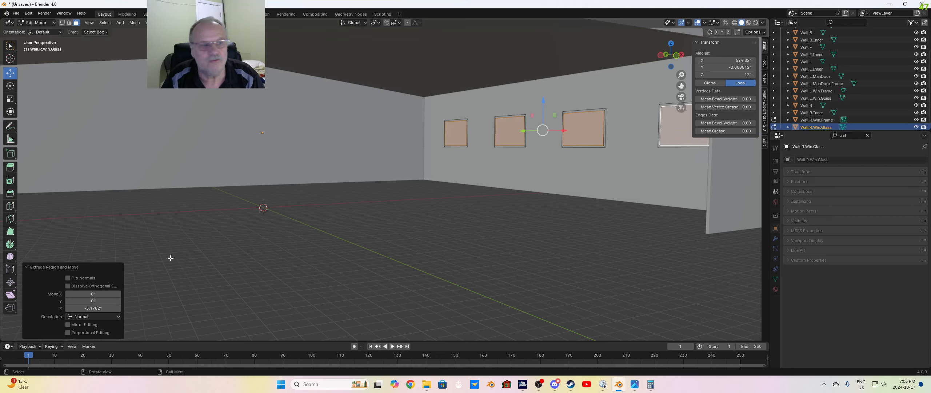
pyautogui.click(103, 307)
pyautogui.write('-1')
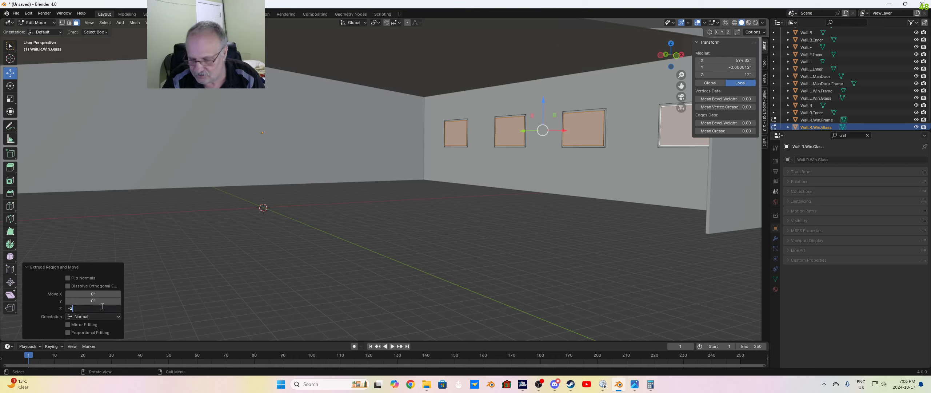
pyautogui.press('Return')
pyautogui.click(455, 224)
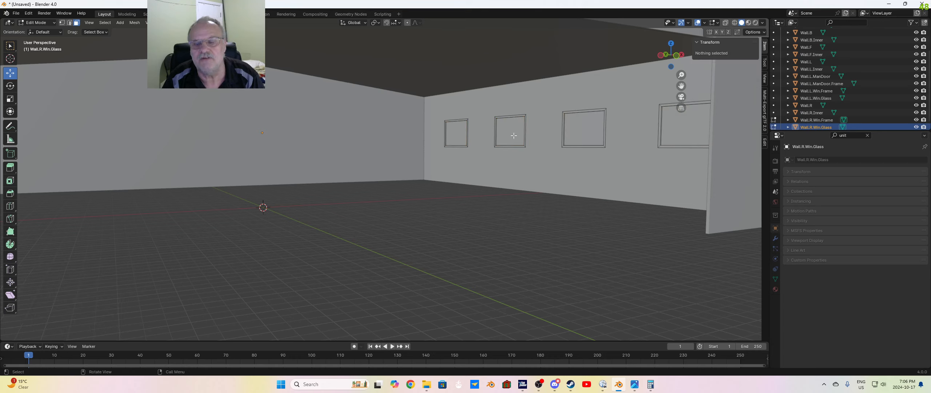
# Step: Open Wall.L.Win.Frame for editing and select all of its window frame faces
pyautogui.scroll(-6, 503, 136)
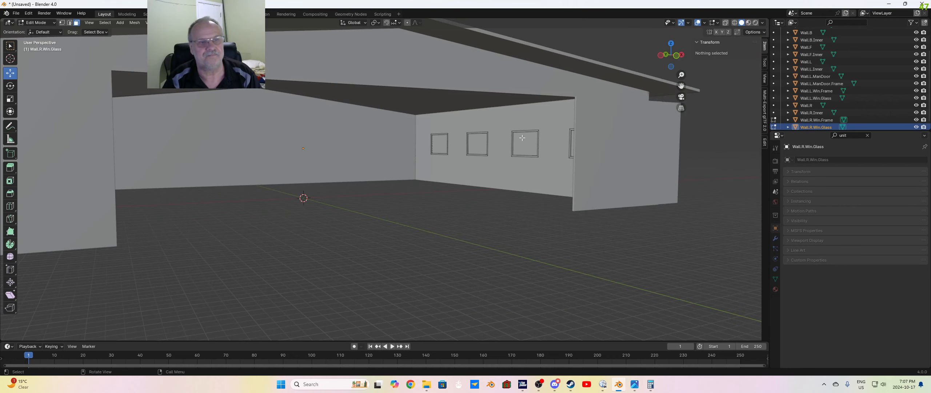
pyautogui.scroll(-1, 832, 92)
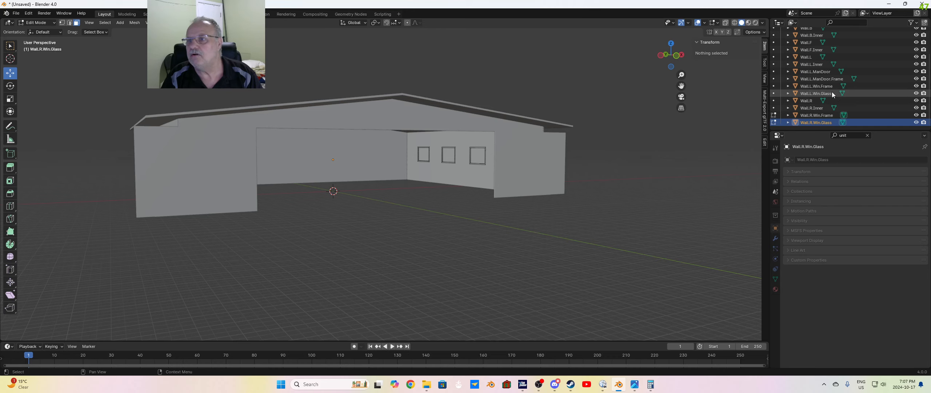
pyautogui.click(816, 57)
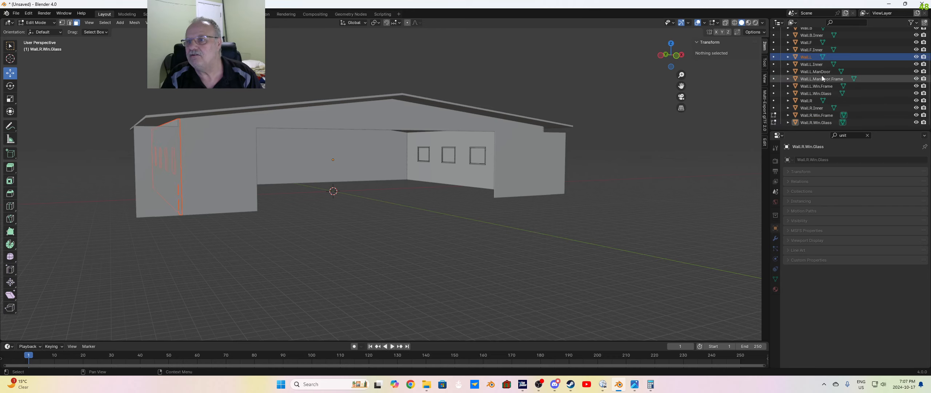
pyautogui.moveTo(408, 245); pyautogui.dragTo(364, 244, button='middle')
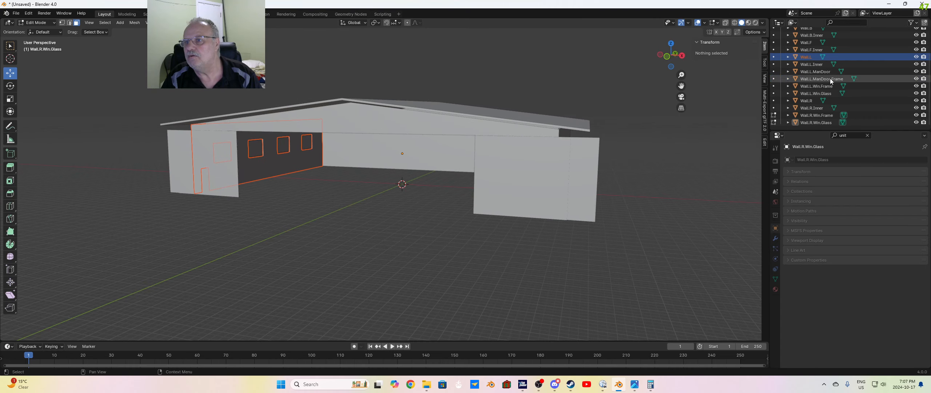
pyautogui.click(826, 87)
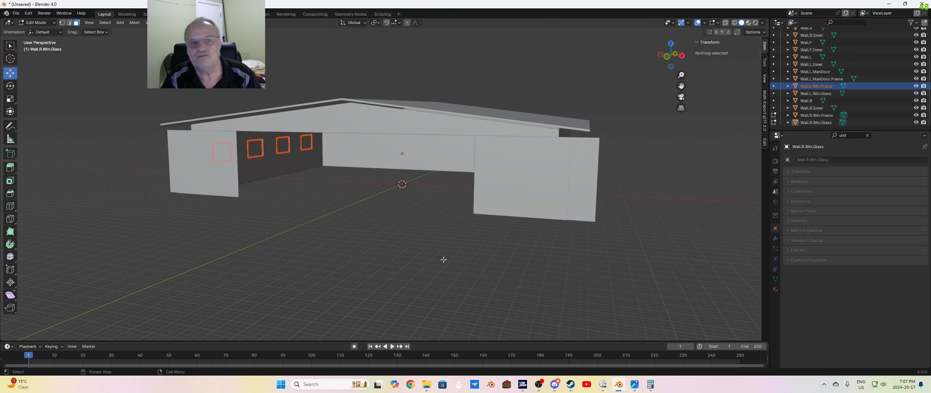
pyautogui.moveTo(444, 259); pyautogui.dragTo(405, 191, button='middle')
pyautogui.press('Tab')
pyautogui.press('Tab')
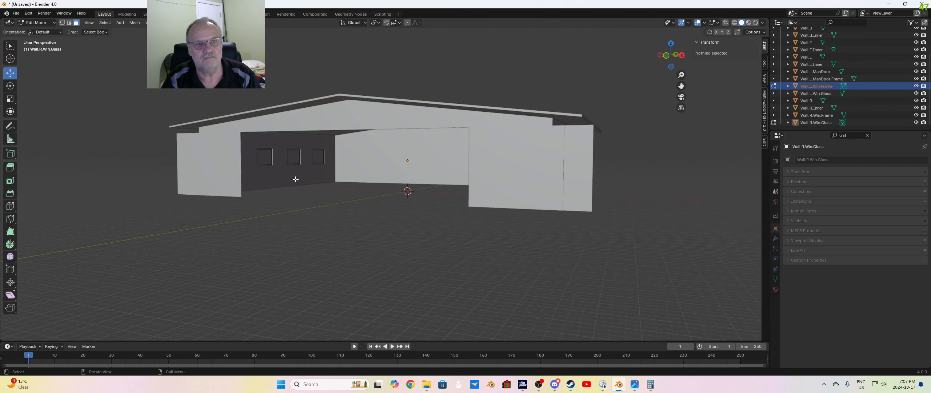
pyautogui.scroll(5, 295, 179)
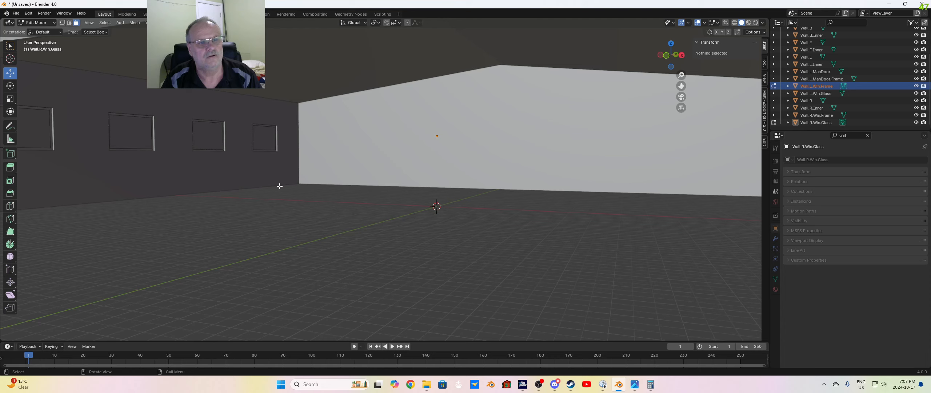
pyautogui.press('a')
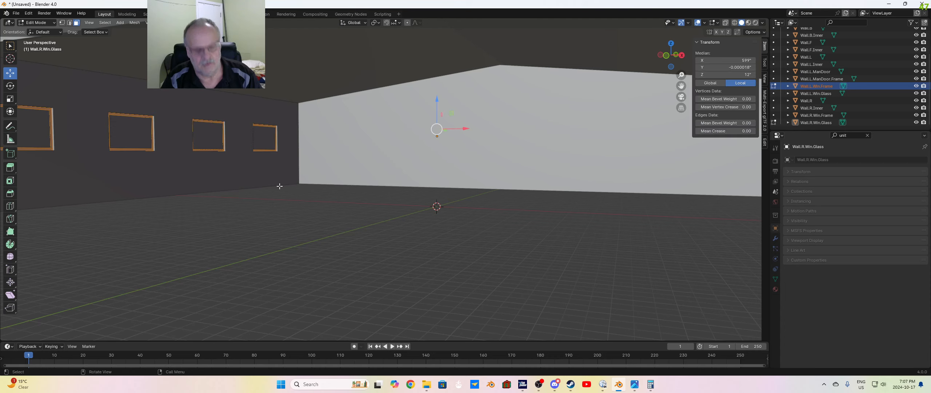
pyautogui.press('g')
pyautogui.press('z')
pyautogui.press('z')
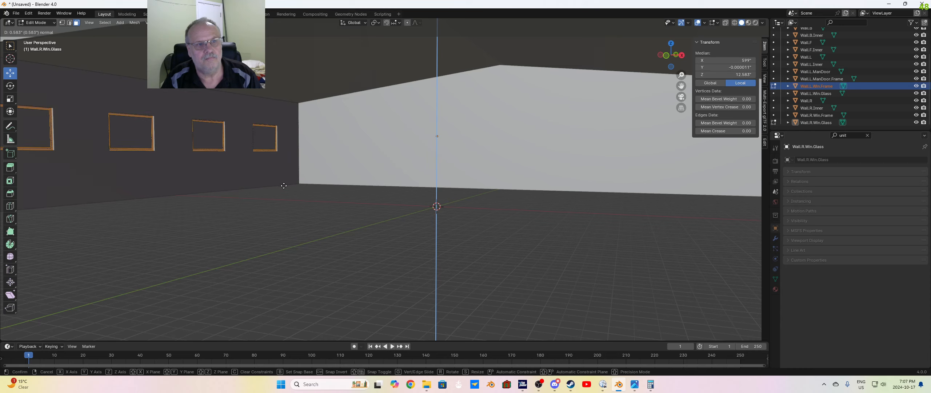
pyautogui.press('Escape')
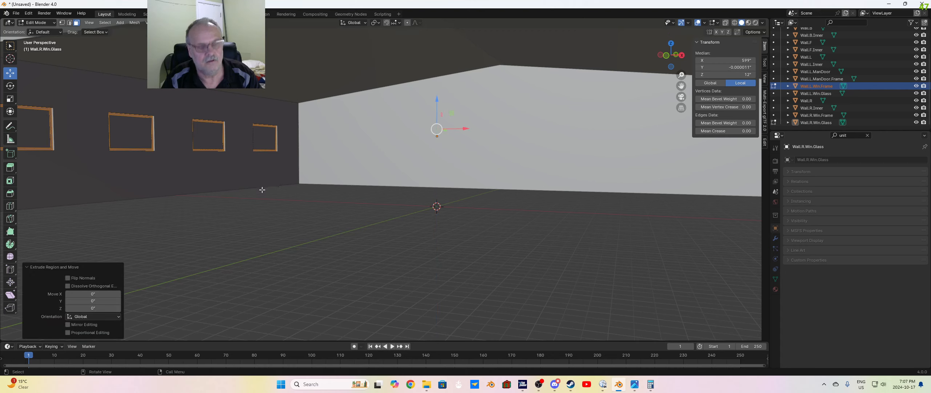
# Step: Extrude all the window frame faces of Wall.L.Win.Frame by 4" along the global X axis
pyautogui.press('e')
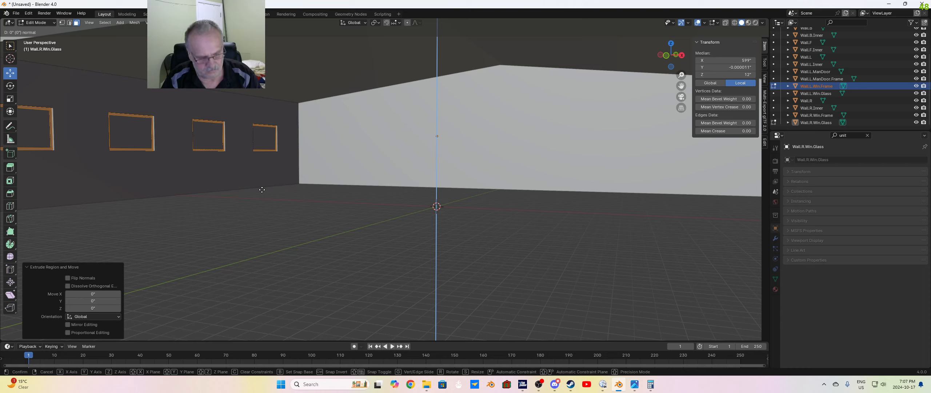
pyautogui.press('x')
pyautogui.click(226, 214)
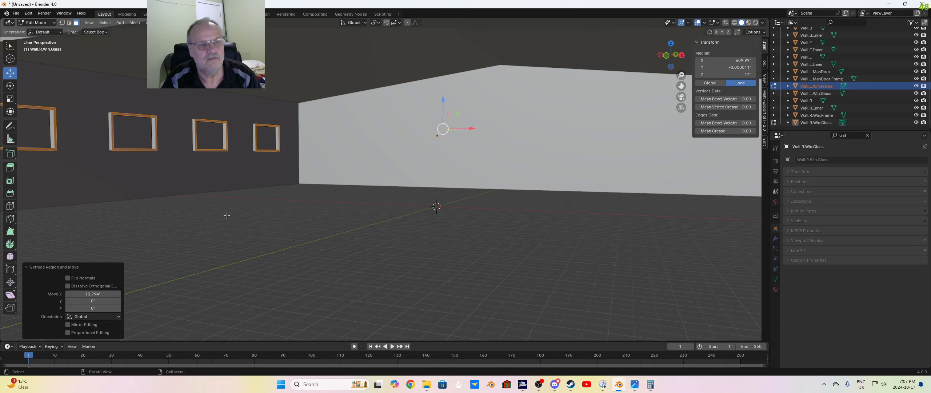
pyautogui.click(105, 291)
pyautogui.write('4')
pyautogui.press('Return')
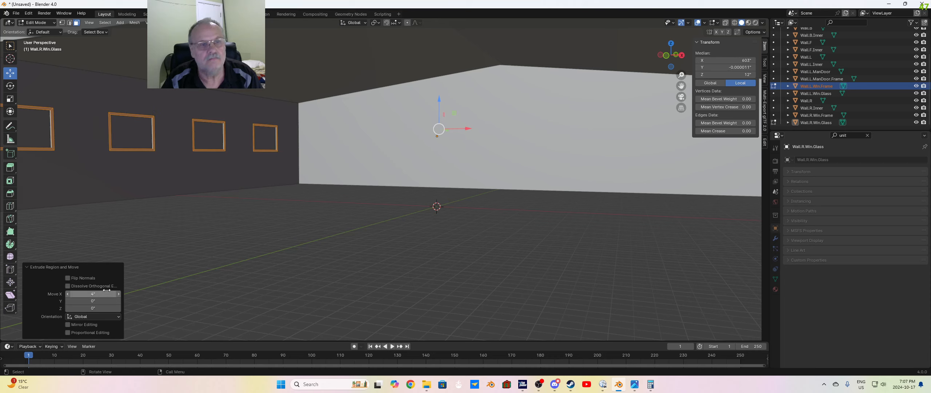
# Step: Finish editing the Wall.L window frames and open Wall.L.Win.Glass for editing
pyautogui.click(825, 94)
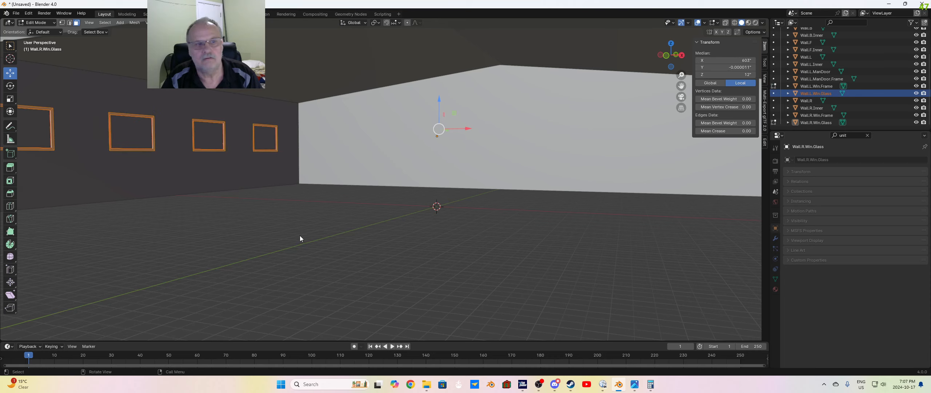
pyautogui.click(300, 235)
pyautogui.press('Tab')
pyautogui.press('Tab')
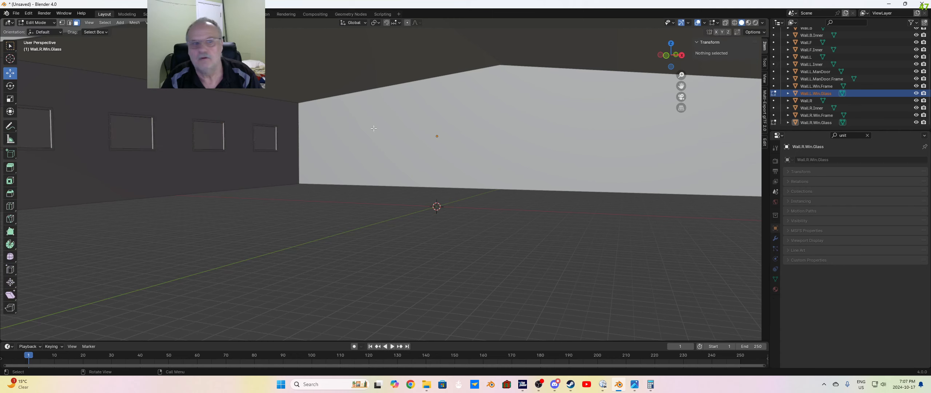
# Step: Try to extrude the four window panes of Wall.L.Win.Glass along their normal, and undo the extrusion
pyautogui.click(265, 137)
pyautogui.keyDown('shift'); pyautogui.click(209, 135); pyautogui.keyUp('shift')
pyautogui.keyDown('shift'); pyautogui.click(131, 131); pyautogui.keyUp('shift')
pyautogui.keyDown('shift'); pyautogui.click(57, 135); pyautogui.keyUp('shift')
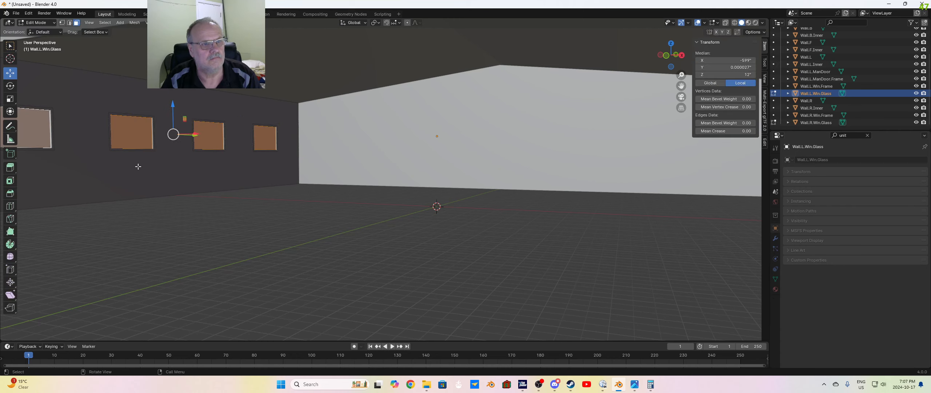
pyautogui.moveTo(139, 167); pyautogui.dragTo(229, 178, button='middle')
pyautogui.press('g')
pyautogui.press('z')
pyautogui.press('z')
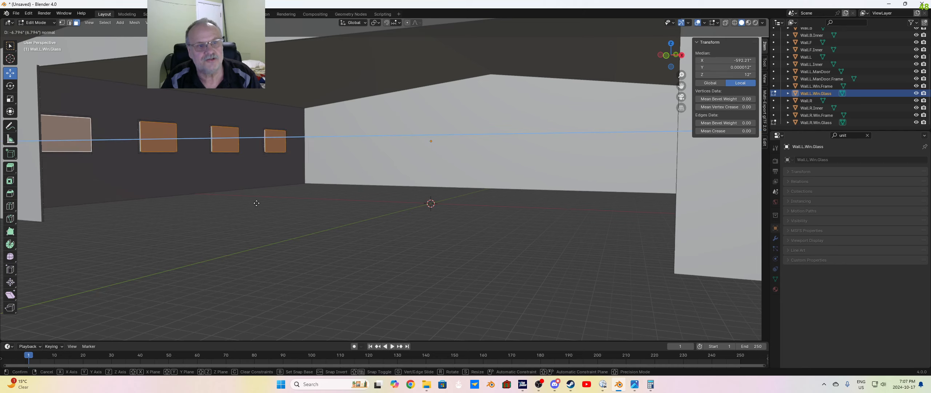
pyautogui.click(262, 200)
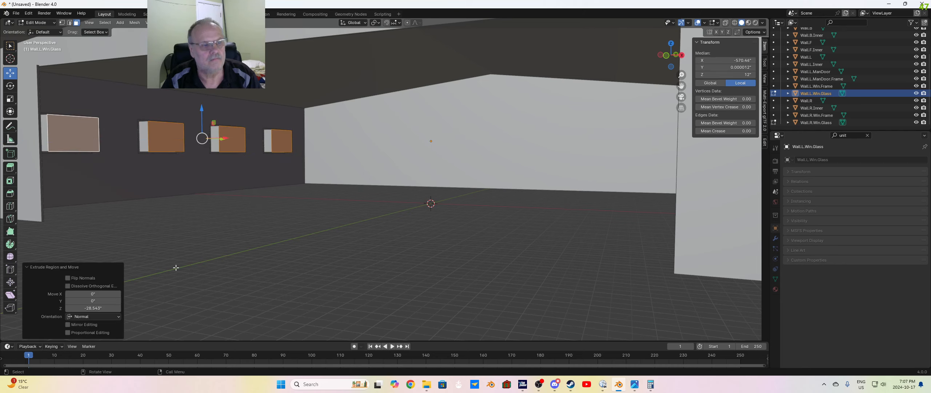
pyautogui.click(102, 307)
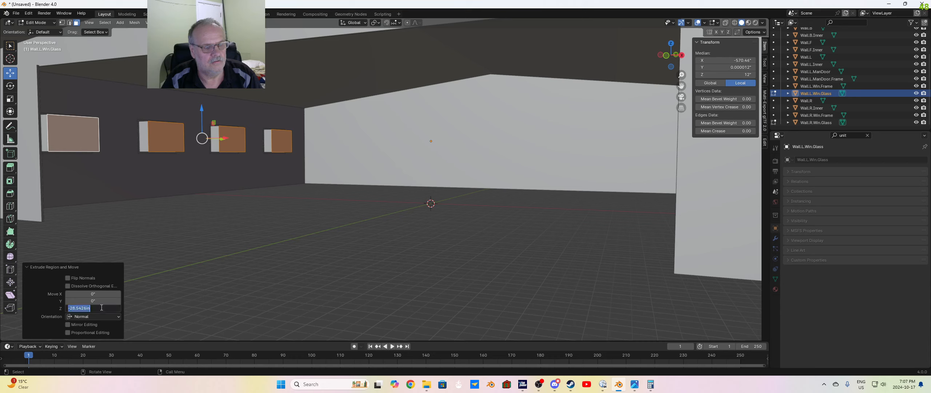
pyautogui.click(255, 218)
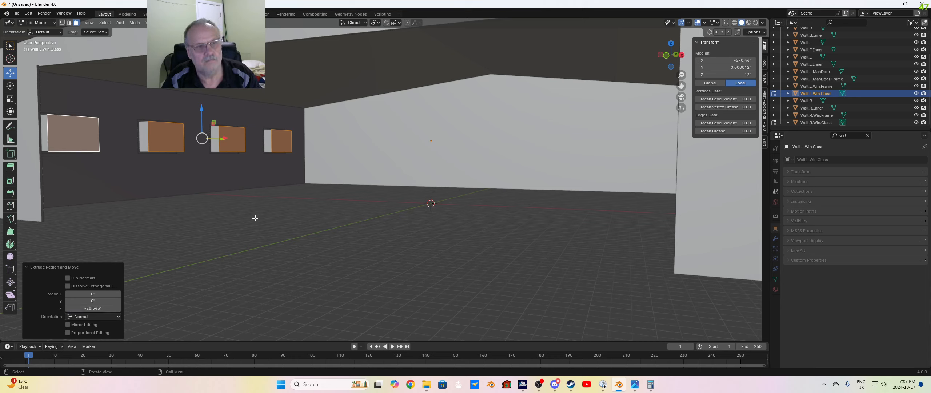
pyautogui.click(269, 217)
pyautogui.hotkey('ctrl', 'z')
pyautogui.hotkey('ctrl', 'z')
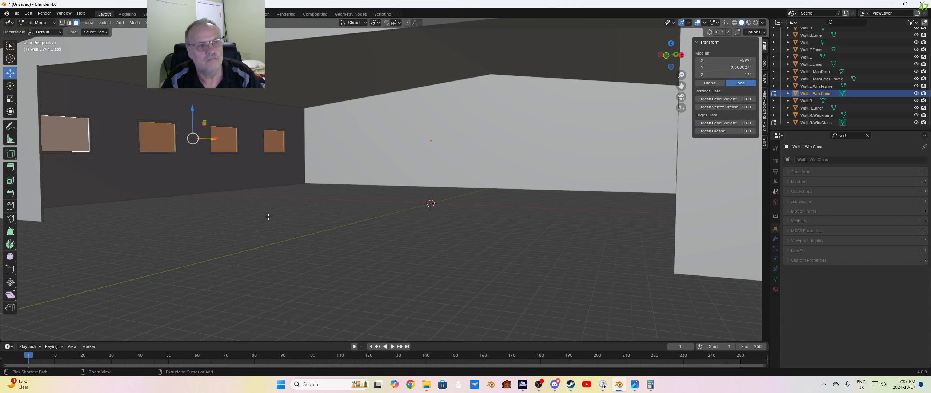
# Step: Extrude the four window panes of Wall.L.Win.Glass by 4" along the global X axis and deselect them
pyautogui.click(269, 217)
pyautogui.click(77, 141)
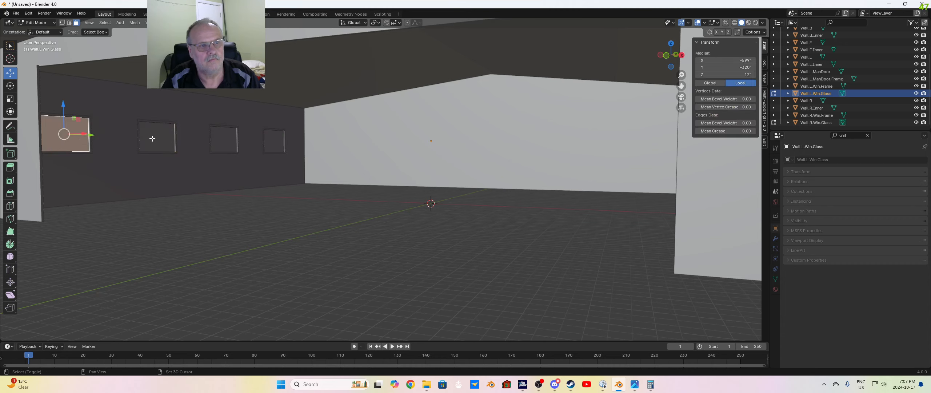
pyautogui.click(165, 140)
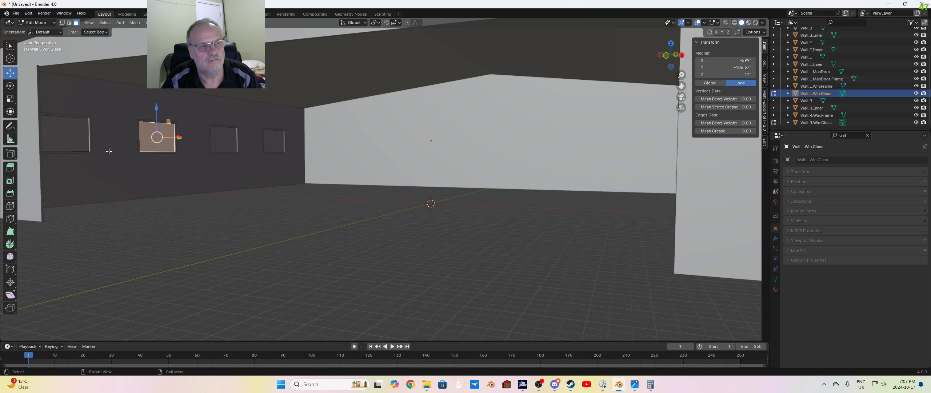
pyautogui.keyDown('shift'); pyautogui.click(79, 136); pyautogui.keyUp('shift')
pyautogui.keyDown('shift'); pyautogui.click(150, 137); pyautogui.keyUp('shift')
pyautogui.keyDown('shift'); pyautogui.click(221, 139); pyautogui.keyUp('shift')
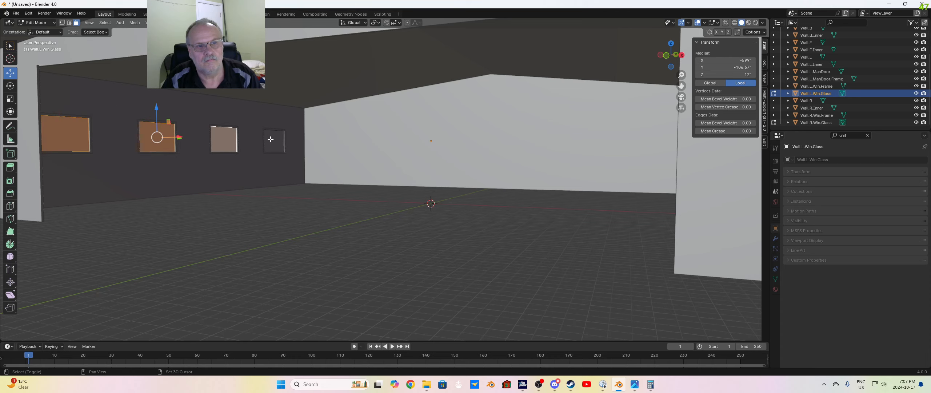
pyautogui.keyDown('shift'); pyautogui.click(271, 139); pyautogui.keyUp('shift')
pyautogui.press('g')
pyautogui.press('z')
pyautogui.press('z')
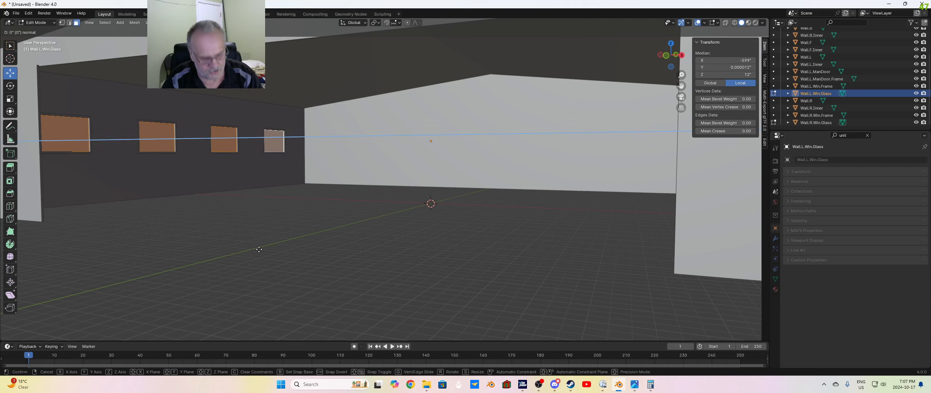
pyautogui.click(267, 248)
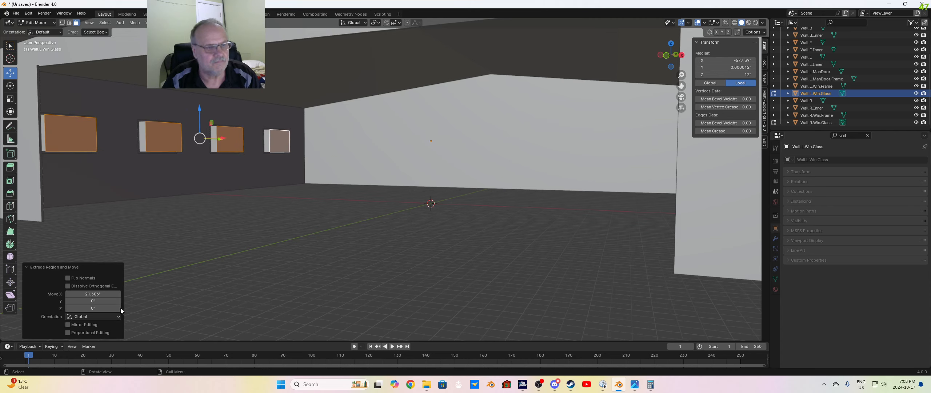
pyautogui.click(108, 294)
pyautogui.write('4')
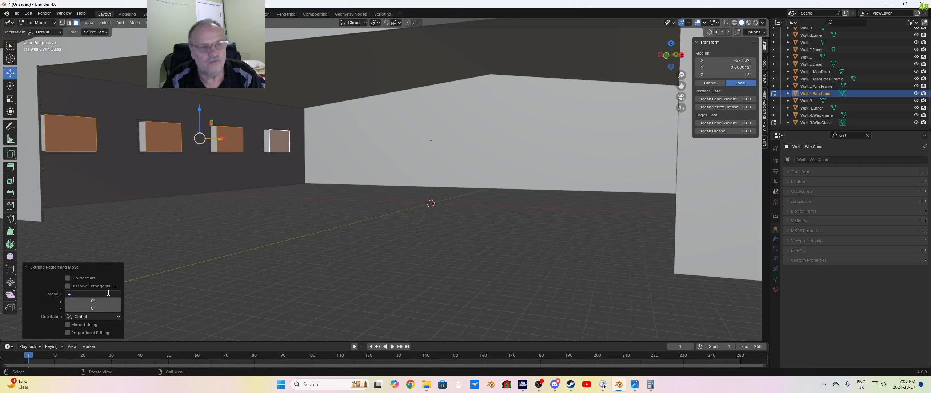
pyautogui.press('Return')
pyautogui.click(226, 229)
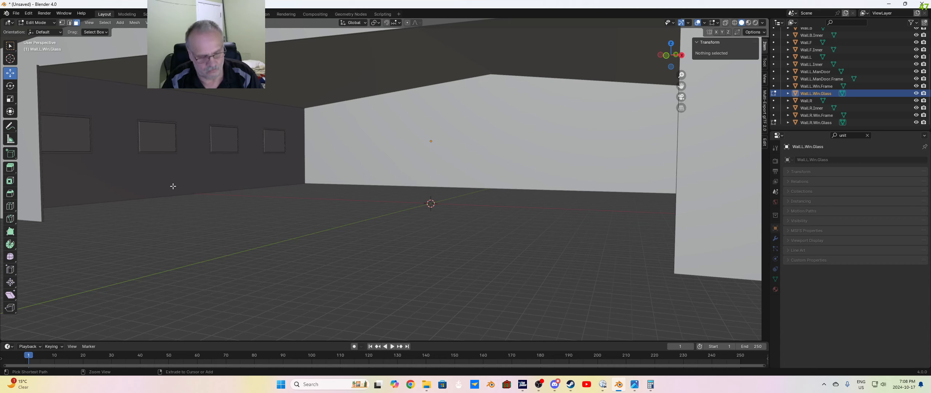
# Step: Undo the 4" extrusion of the Wall.L.Win.Glass panes
pyautogui.press('a')
pyautogui.hotkey('ctrl', 'z')
pyautogui.hotkey('ctrl', 'z')
pyautogui.hotkey('ctrl', 'z')
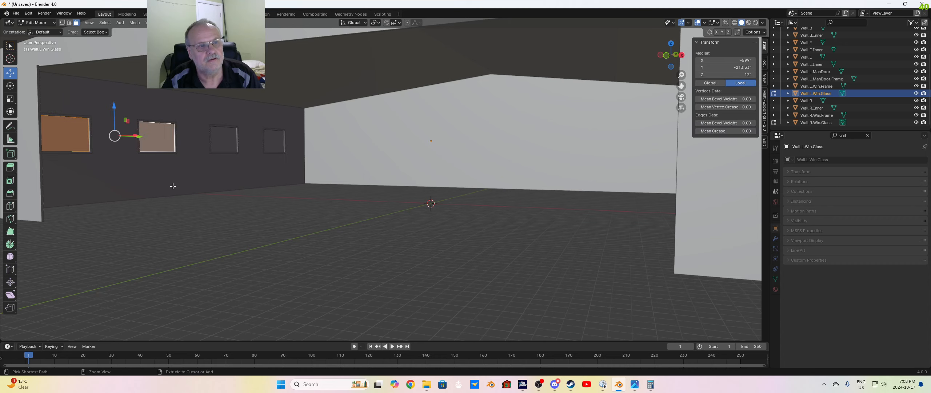
pyautogui.hotkey('ctrl', 'z')
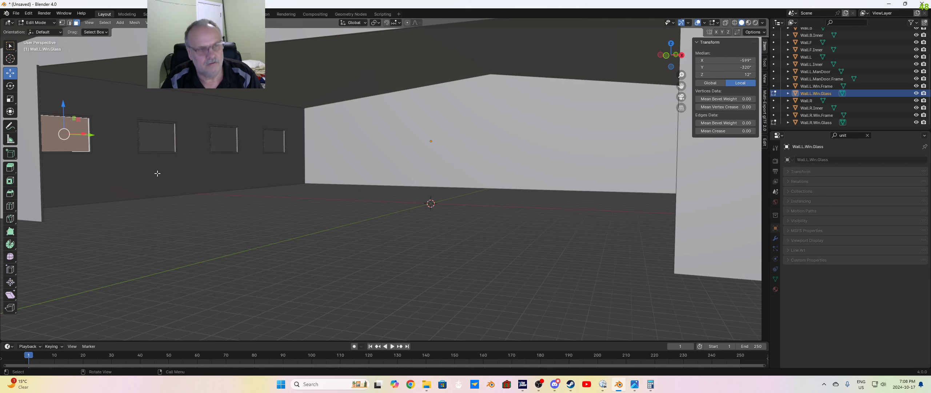
pyautogui.hotkey('ctrl', 'z')
pyautogui.scroll(2, 150, 137)
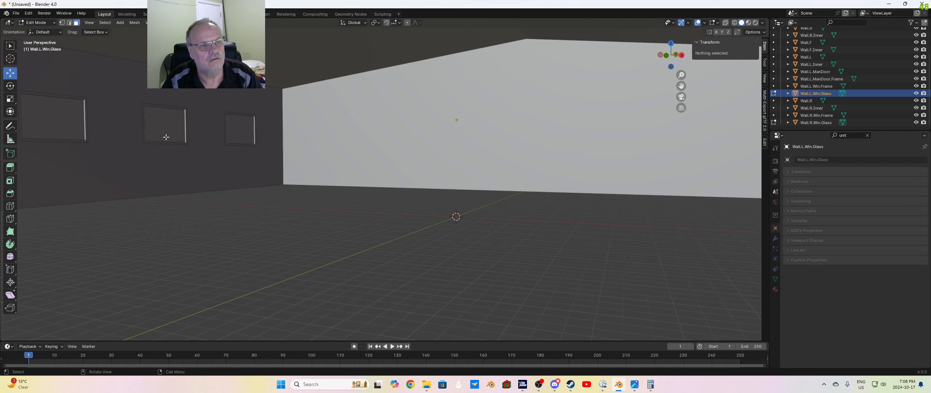
pyautogui.scroll(-2, 186, 147)
# Step: Reselect the four window panes of Wall.L.Win.Glass, extrude them by 2" along the global X axis, and deselect them
pyautogui.hotkey('ctrl', 'shift', 'z')
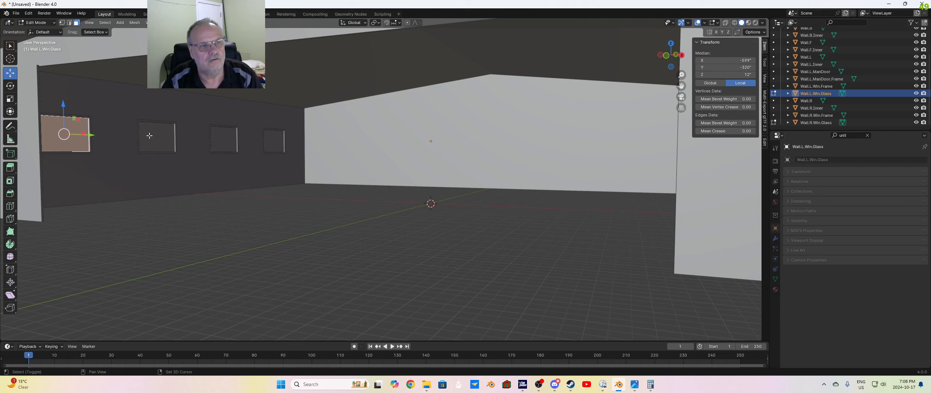
pyautogui.hotkey('ctrl', 'shift', 'z')
pyautogui.keyDown('shift'); pyautogui.click(223, 141); pyautogui.keyUp('shift')
pyautogui.keyDown('shift'); pyautogui.click(275, 140); pyautogui.keyUp('shift')
pyautogui.scroll(5, 255, 132)
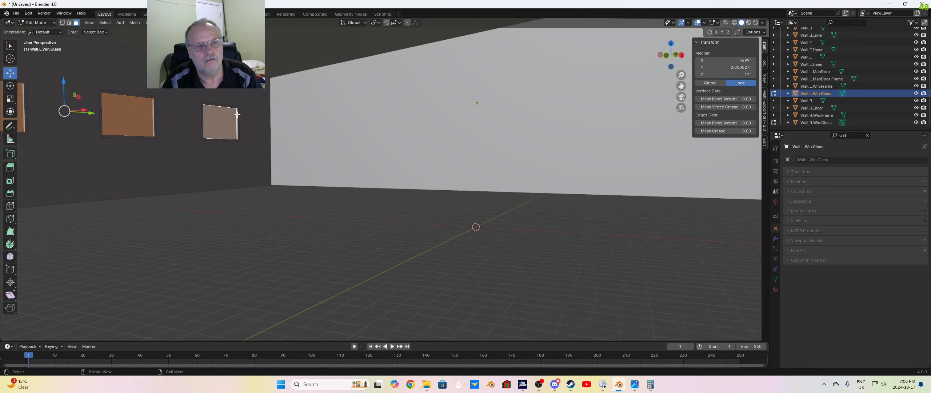
pyautogui.press('g')
pyautogui.press('x')
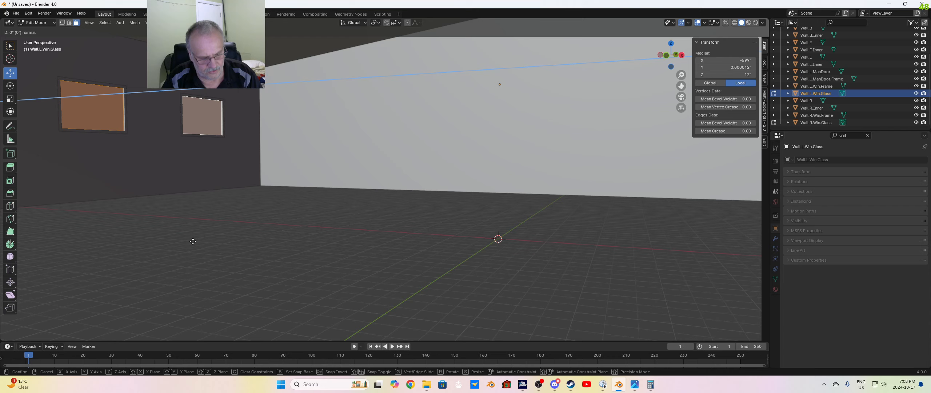
pyautogui.click(195, 240)
pyautogui.click(107, 295)
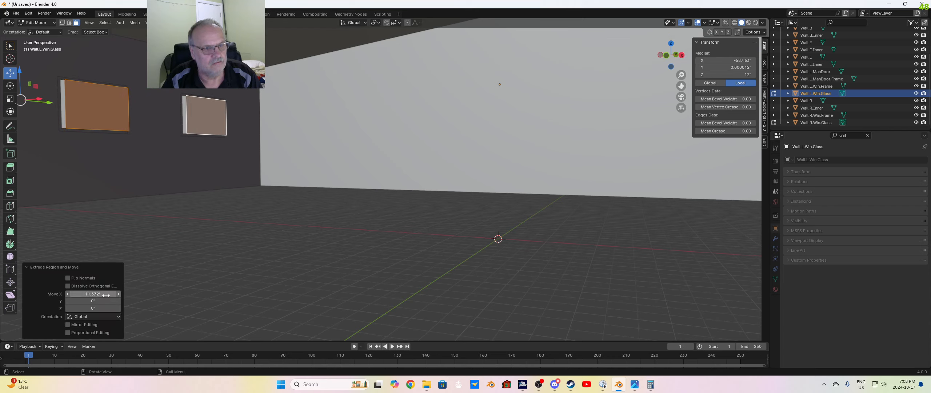
pyautogui.write('2')
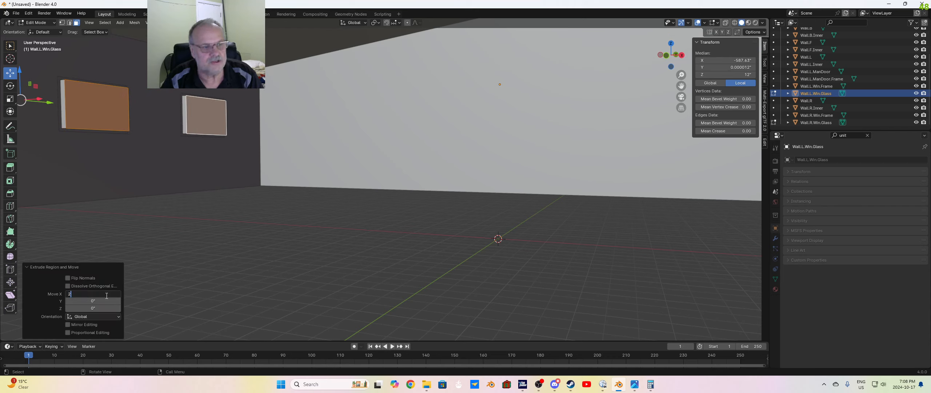
pyautogui.press('Return')
pyautogui.click(328, 233)
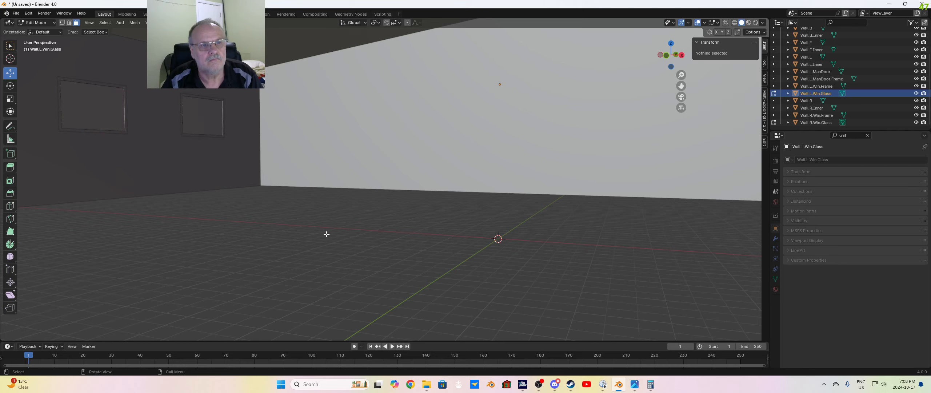
# Step: Finish editing Wall.L.Win.Glass and open Wall.L.ManDoor.Frame for editing
pyautogui.scroll(-1, 394, 262)
pyautogui.moveTo(395, 261); pyautogui.dragTo(543, 215, button='middle')
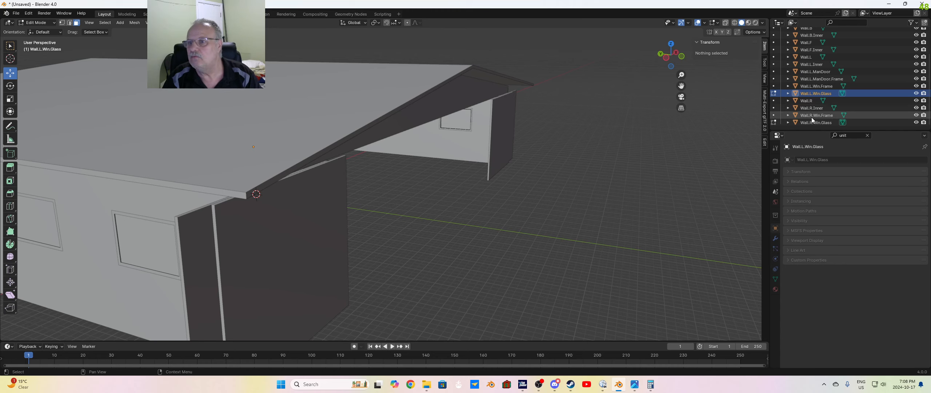
pyautogui.click(821, 72)
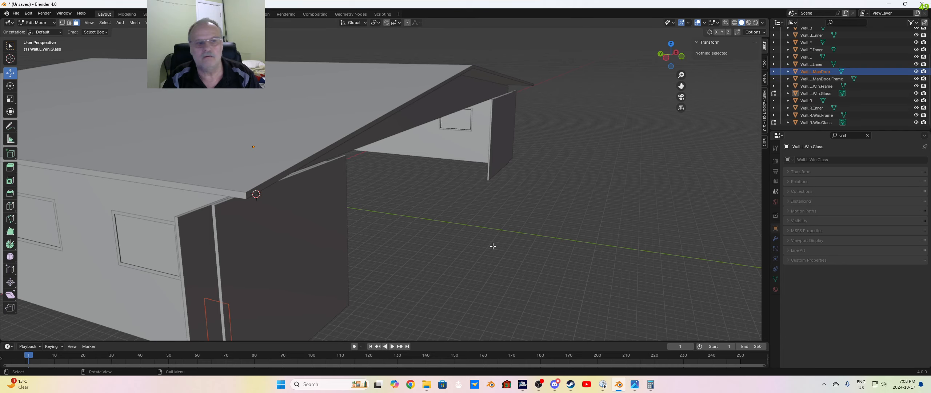
pyautogui.moveTo(493, 245); pyautogui.dragTo(472, 256, button='middle')
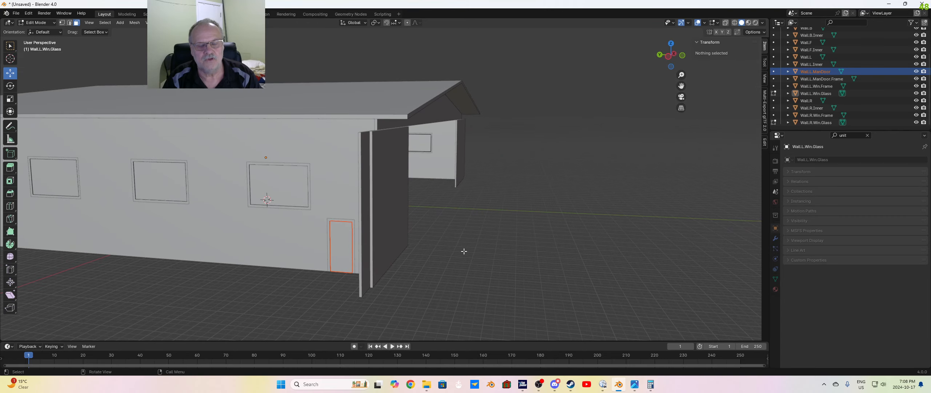
pyautogui.click(819, 80)
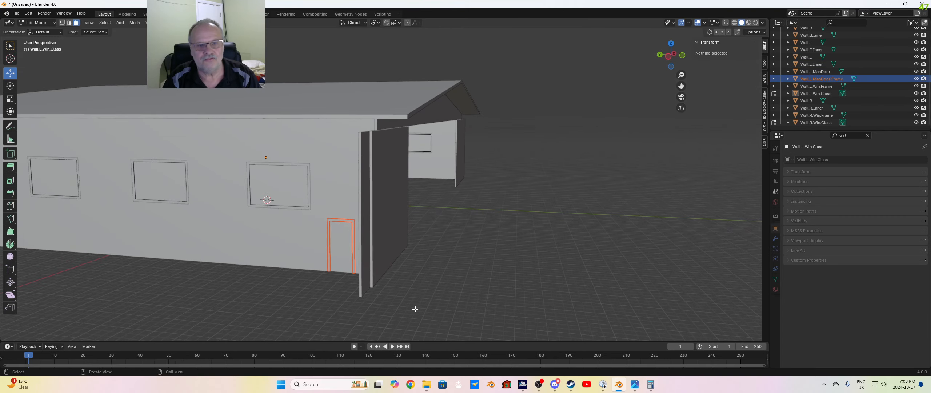
pyautogui.moveTo(413, 308); pyautogui.dragTo(401, 306, button='middle')
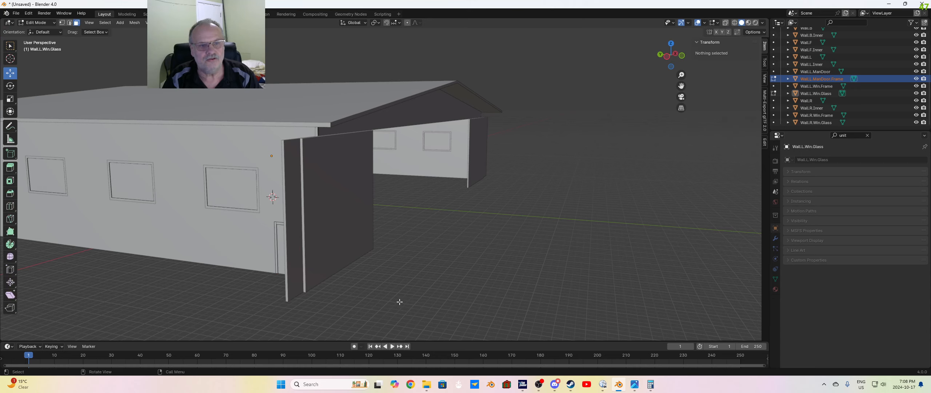
pyautogui.press('a')
pyautogui.hotkey('alt', 'a')
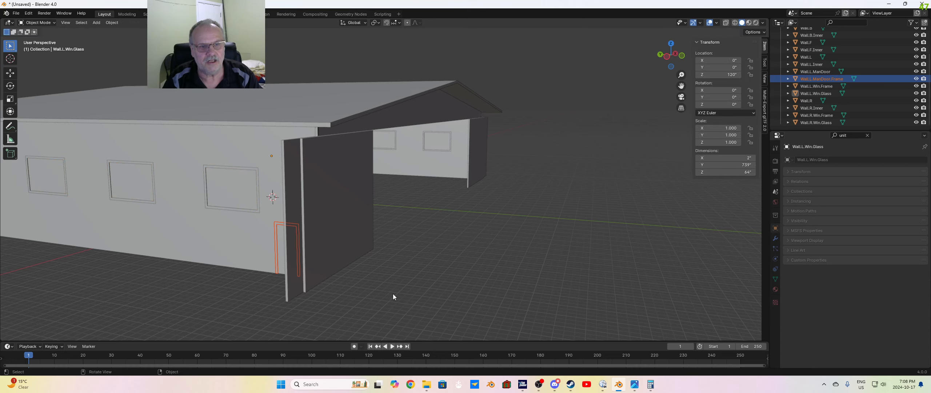
pyautogui.press('a')
pyautogui.hotkey('alt', 'a')
# Step: Extrude the two side faces and the head face of Wall.L.ManDoor.Frame by 4" along the global X axis and deselect them
pyautogui.moveTo(395, 287); pyautogui.dragTo(419, 256, button='middle')
pyautogui.click(420, 255)
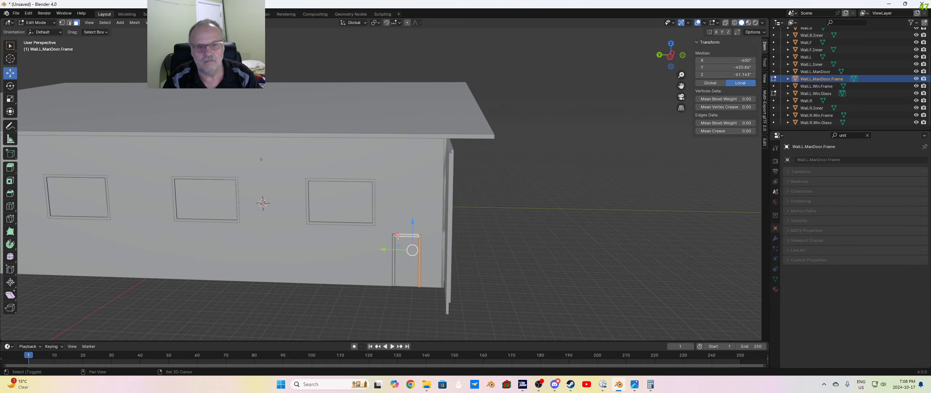
pyautogui.keyDown('shift'); pyautogui.click(411, 235); pyautogui.keyUp('shift')
pyautogui.keyDown('shift'); pyautogui.click(393, 245); pyautogui.keyUp('shift')
pyautogui.moveTo(394, 248); pyautogui.dragTo(411, 279, button='middle')
pyautogui.press('g')
pyautogui.press('z')
pyautogui.press('z')
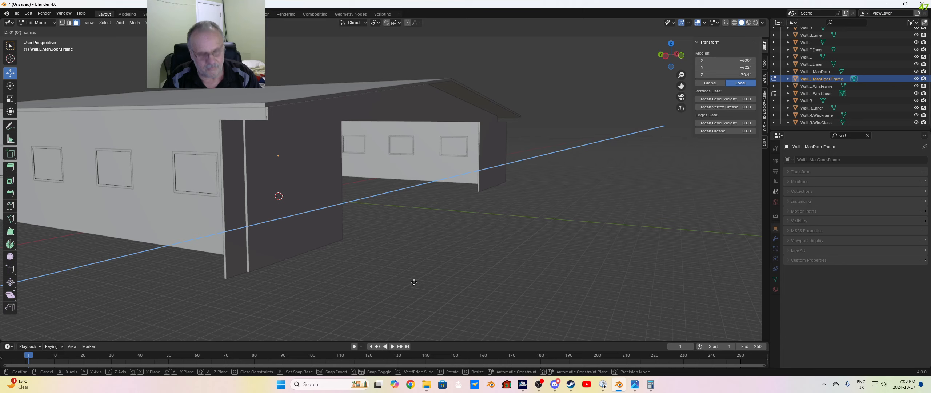
pyautogui.press('x')
pyautogui.click(415, 280)
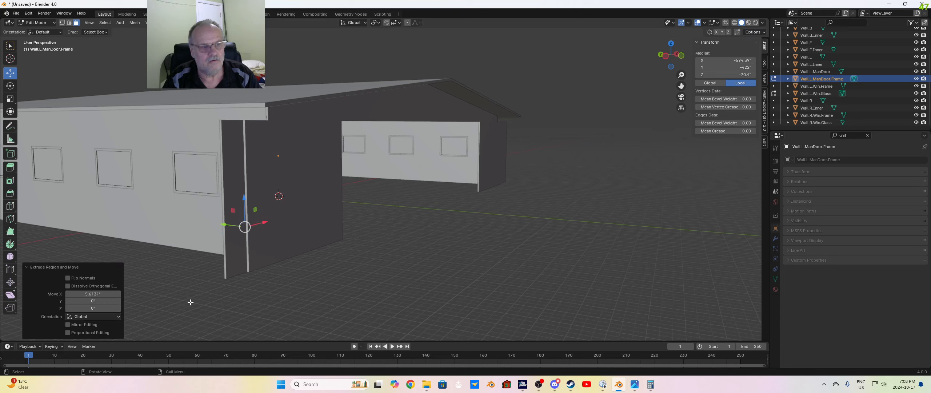
pyautogui.click(105, 294)
pyautogui.write('4')
pyautogui.press('Return')
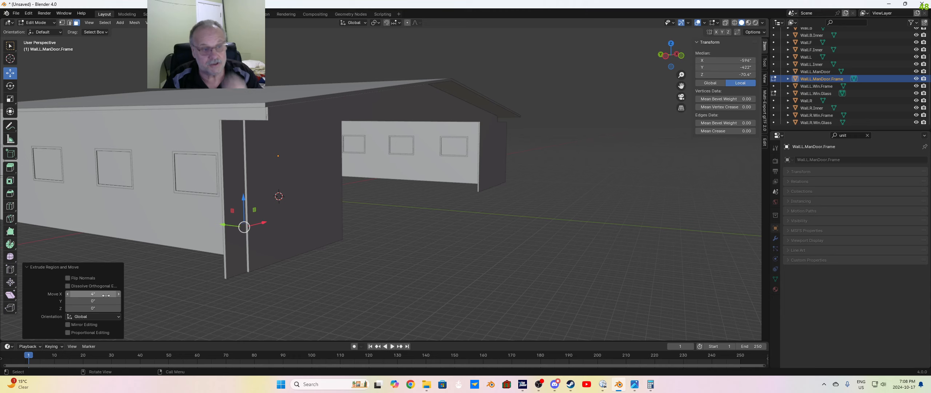
pyautogui.click(327, 272)
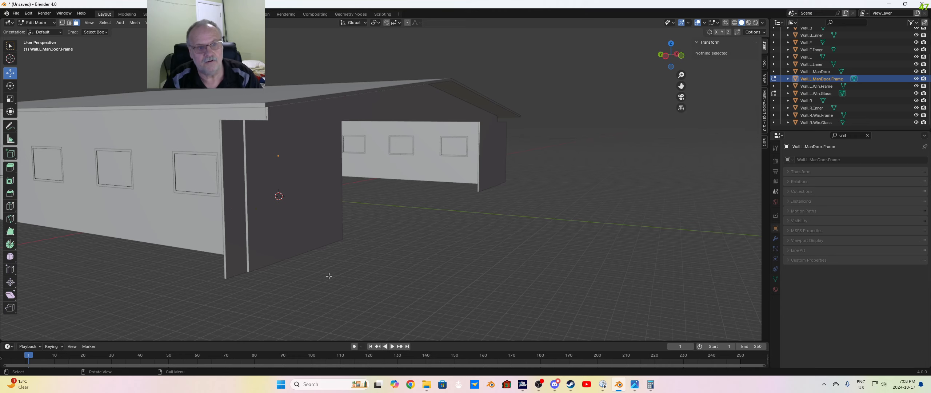
# Step: Finish editing the man door frame and open Wall.L.ManDoor for editing
pyautogui.moveTo(326, 272); pyautogui.dragTo(329, 256, button='middle')
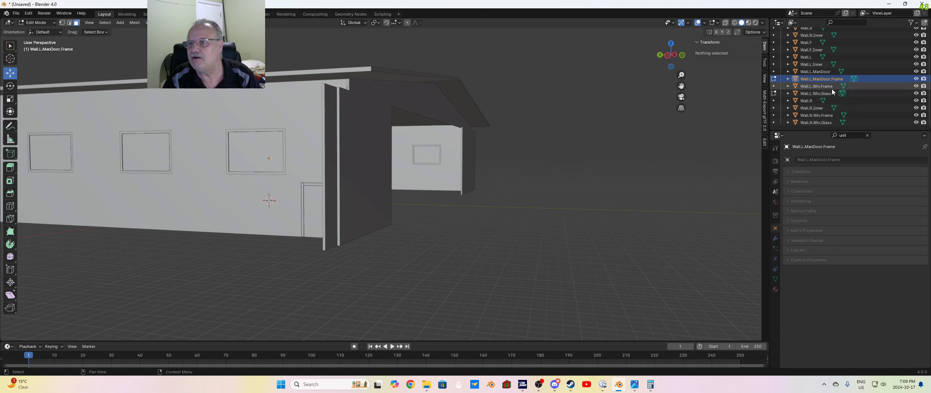
pyautogui.click(816, 72)
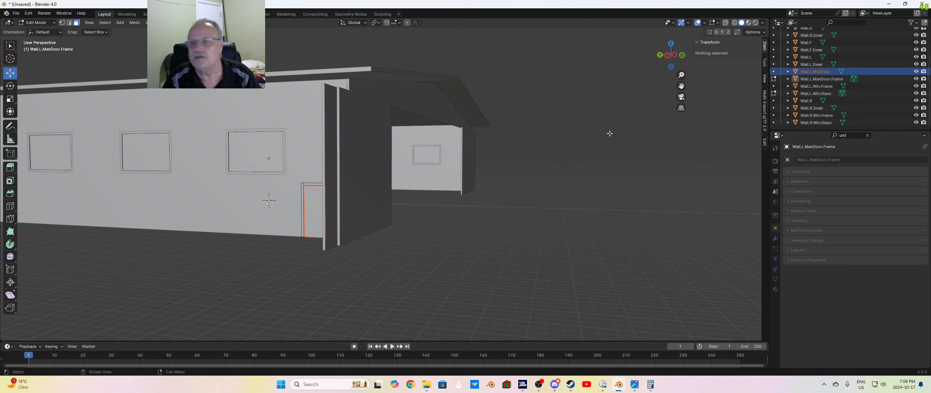
pyautogui.press('Tab')
pyautogui.press('Tab')
# Step: Extrude the door face of Wall.L.ManDoor by 2" along the X axis and deselect it
pyautogui.click(311, 216)
pyautogui.moveTo(359, 300); pyautogui.dragTo(356, 299, button='middle')
pyautogui.press('e')
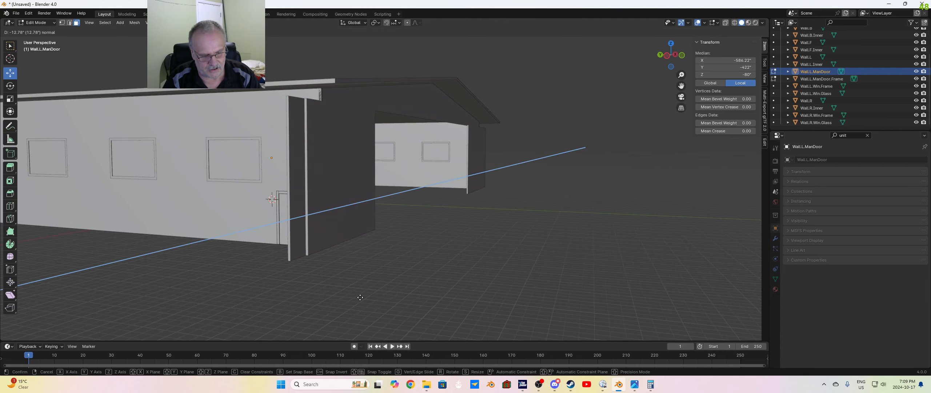
pyautogui.press('x')
pyautogui.press('2')
pyautogui.press('Return')
pyautogui.click(380, 283)
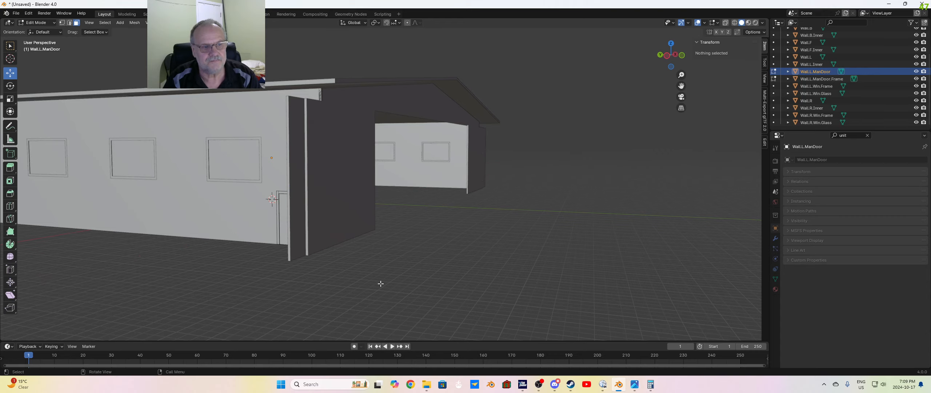
pyautogui.moveTo(380, 282); pyautogui.dragTo(406, 291, button='middle')
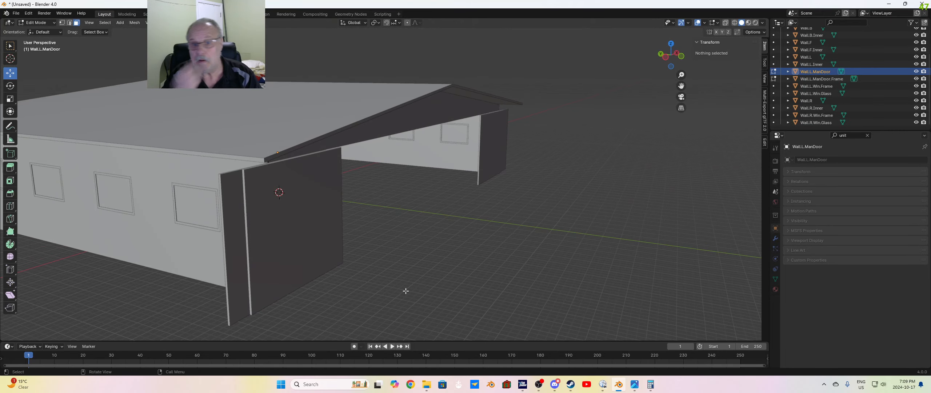